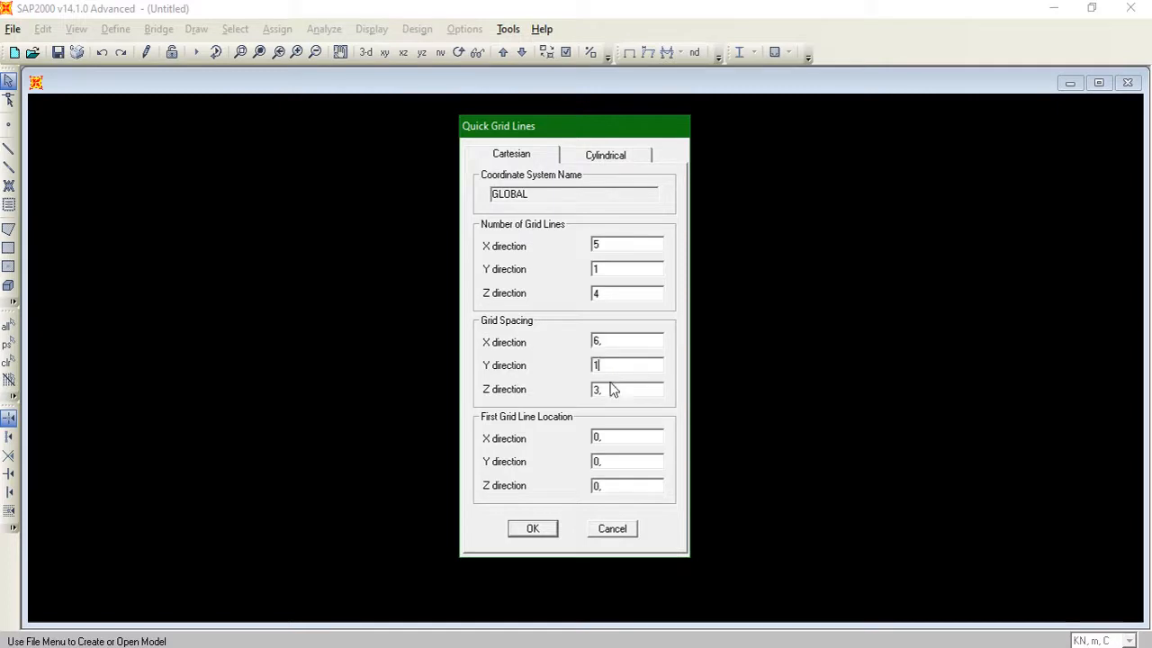
Set the Z-direction grid spacing to 0,845 m from the truss drawing, create the grid and display its X-Z plane
{"action": "double_click", "coordinate": [602, 389]}
{"action": "key", "text": "alt+Tab"}
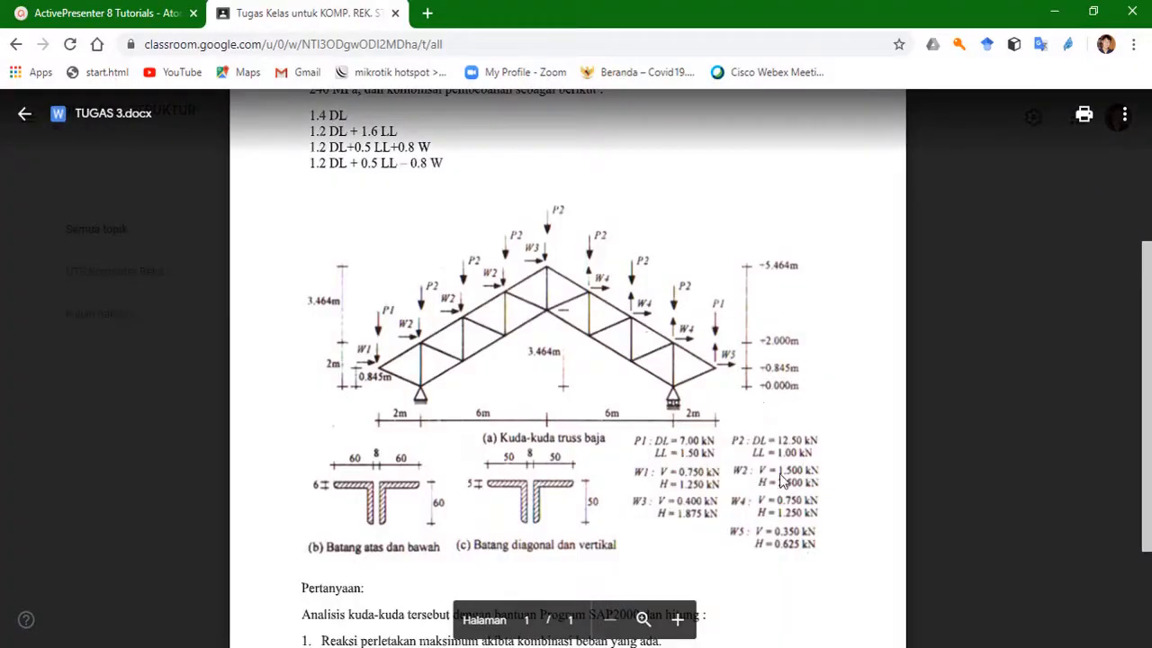
{"action": "key", "text": "alt+Tab"}
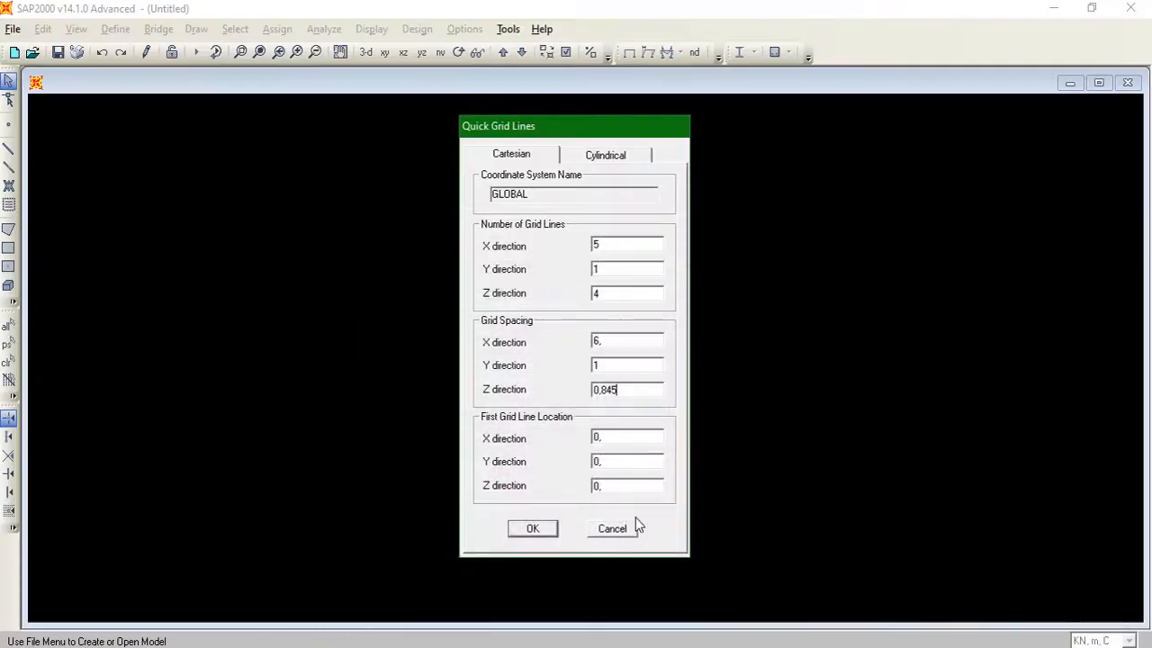
{"action": "left_click", "coordinate": [534, 529]}
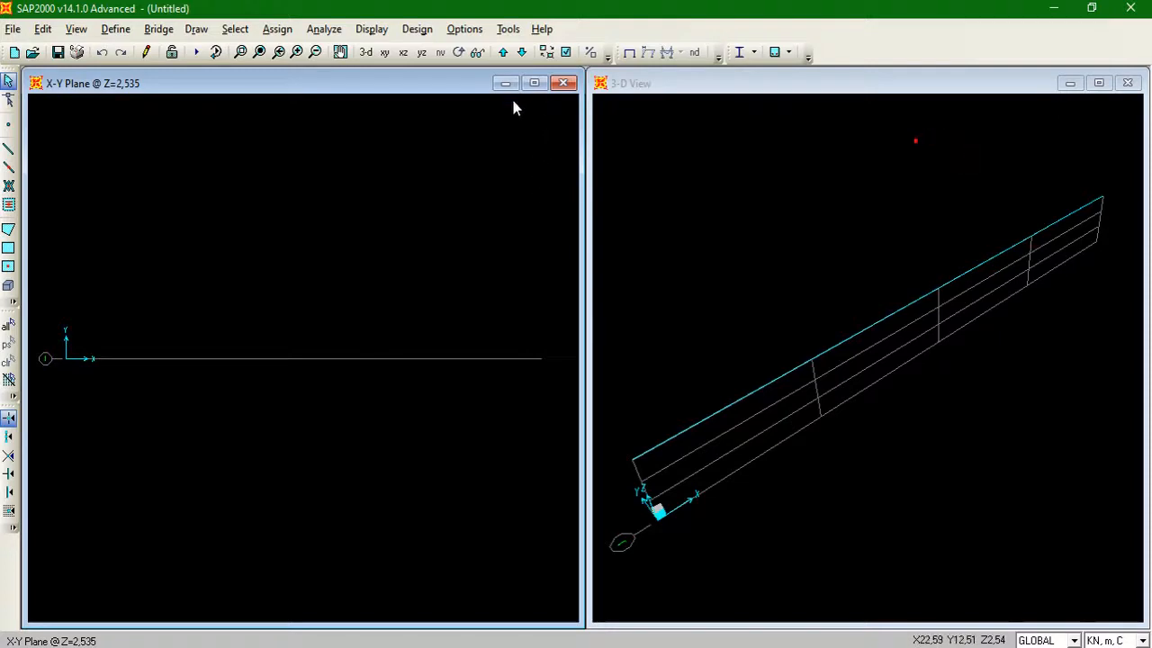
{"action": "left_click", "coordinate": [405, 53]}
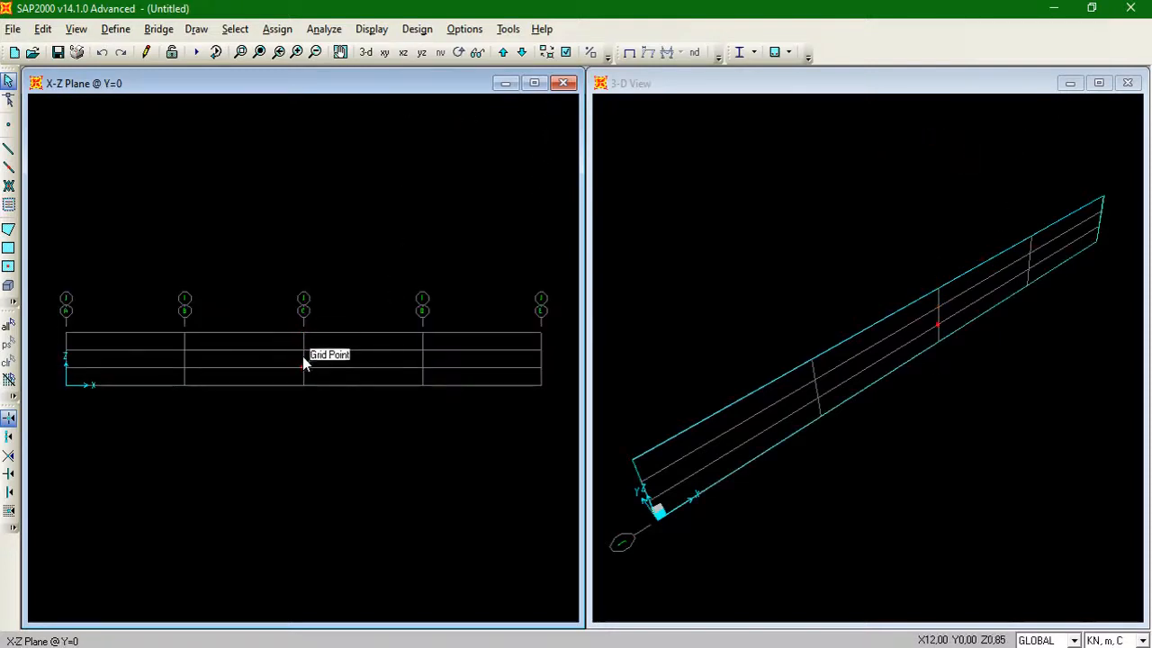
{"action": "right_click", "coordinate": [340, 237]}
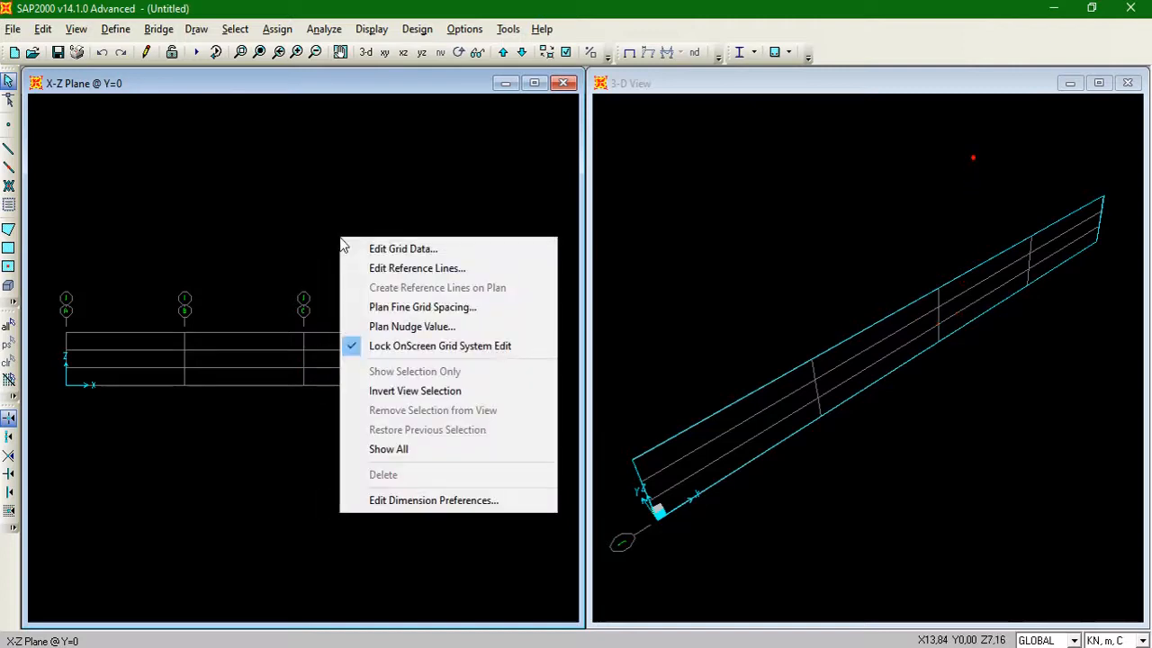
{"action": "left_click", "coordinate": [385, 250]}
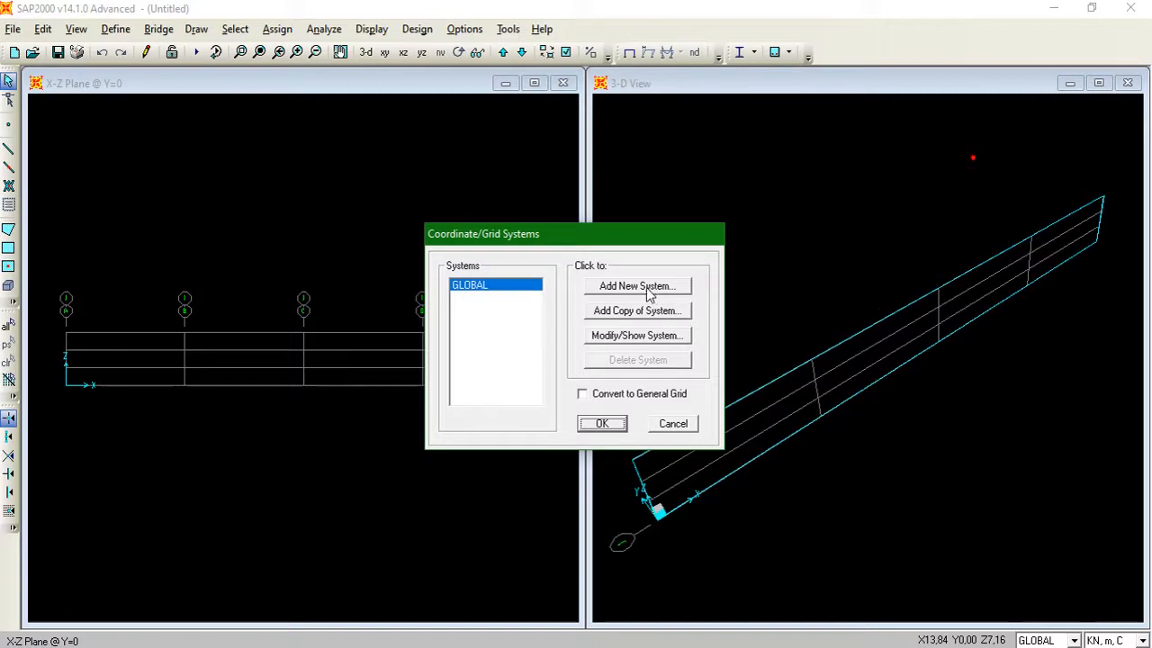
{"action": "left_click", "coordinate": [635, 335]}
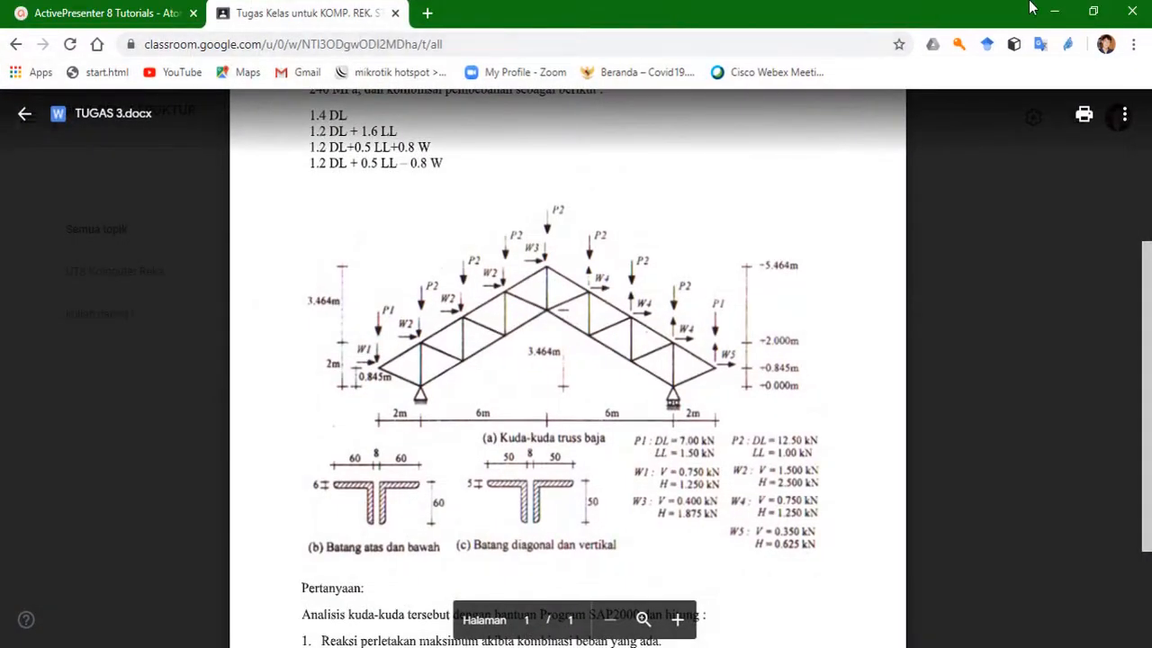
Take the browser window with the truss drawing out of full-screen size and place it beside the SAP2000 model
{"action": "left_click", "coordinate": [1096, 12]}
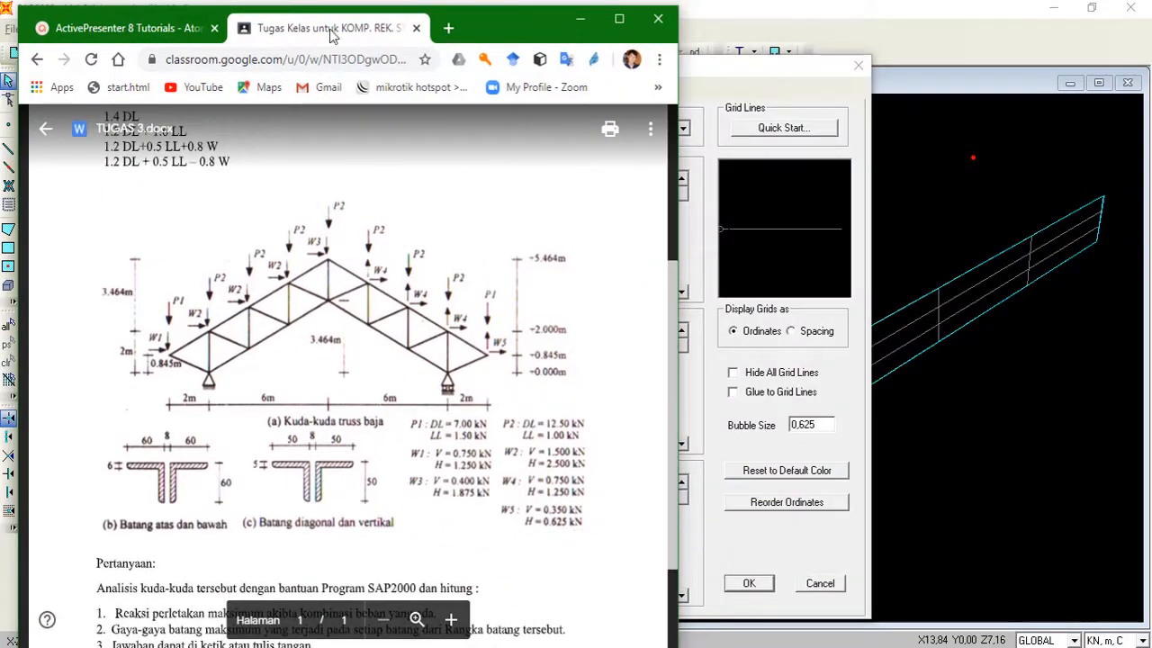
{"action": "key", "text": "super+Right"}
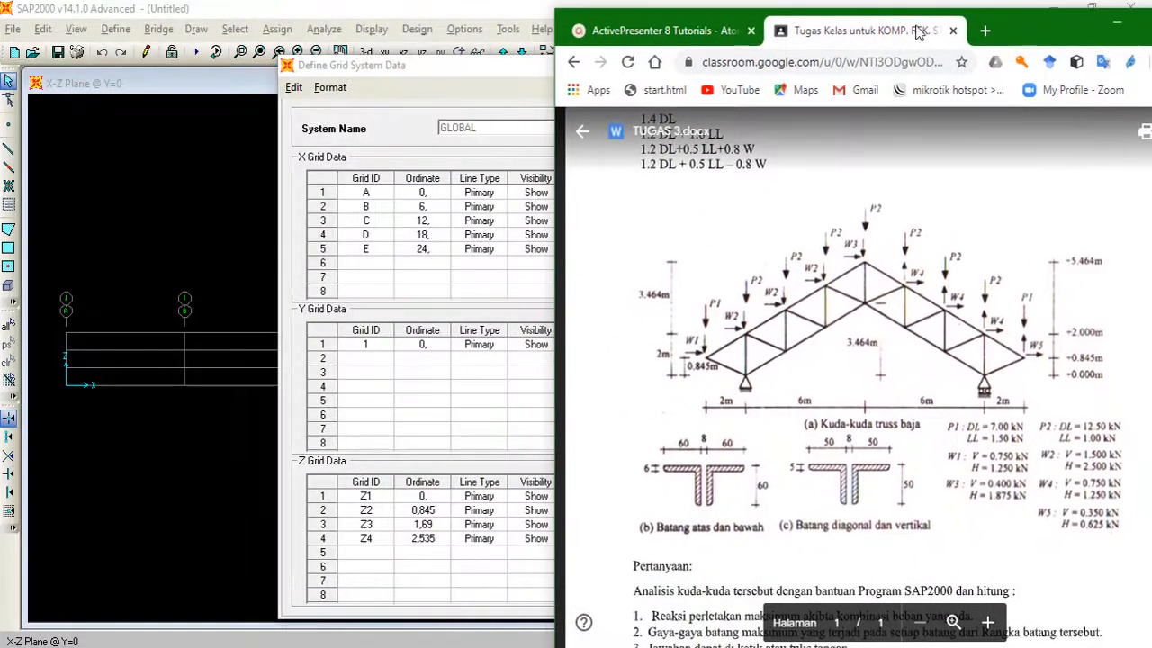
{"action": "left_click_drag", "start_coordinate": [509, 64], "coordinate": [290, 30]}
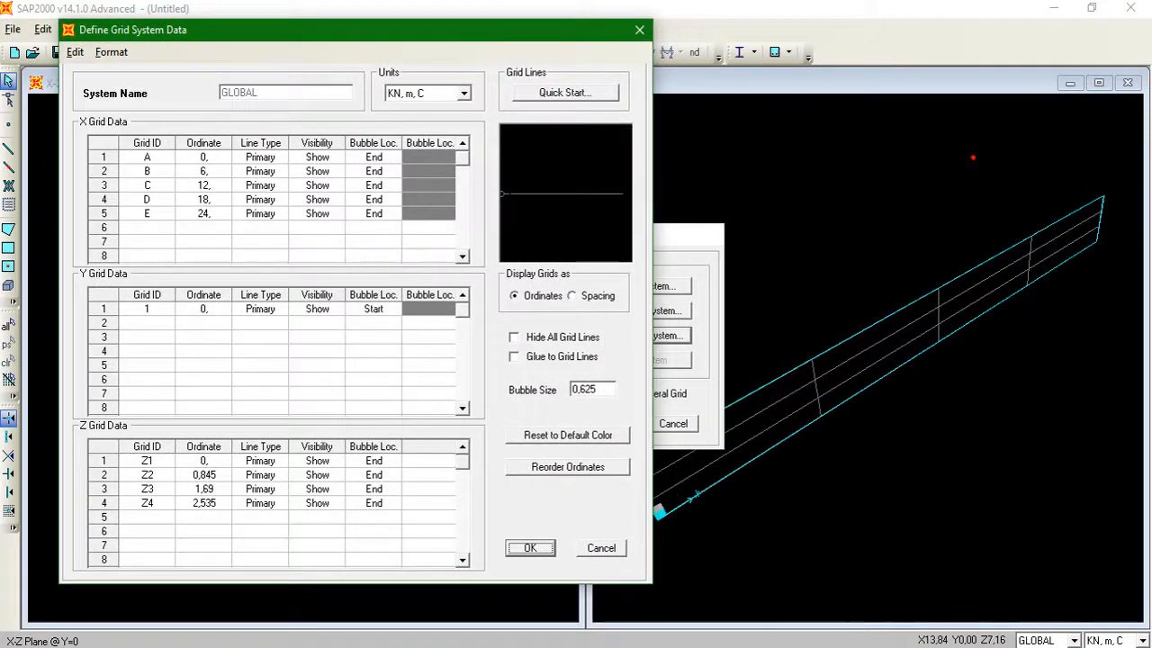
{"action": "key", "text": "alt+Tab"}
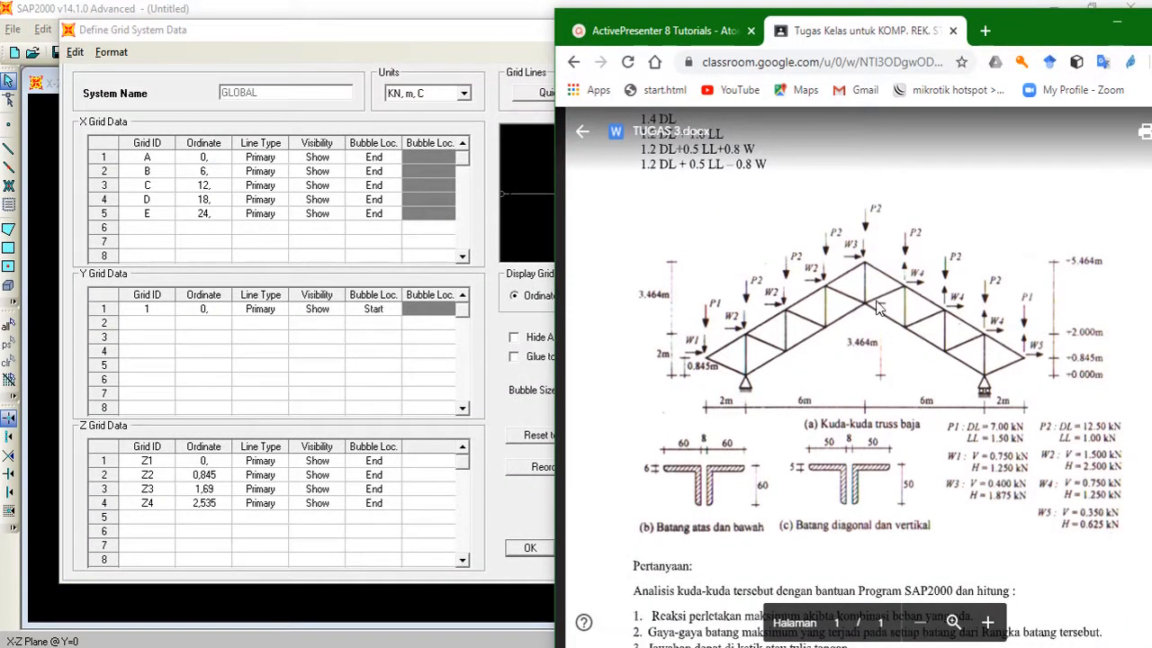
{"action": "left_click", "coordinate": [540, 613]}
{"action": "key", "text": "alt+Tab"}
{"action": "left_click", "coordinate": [313, 249]}
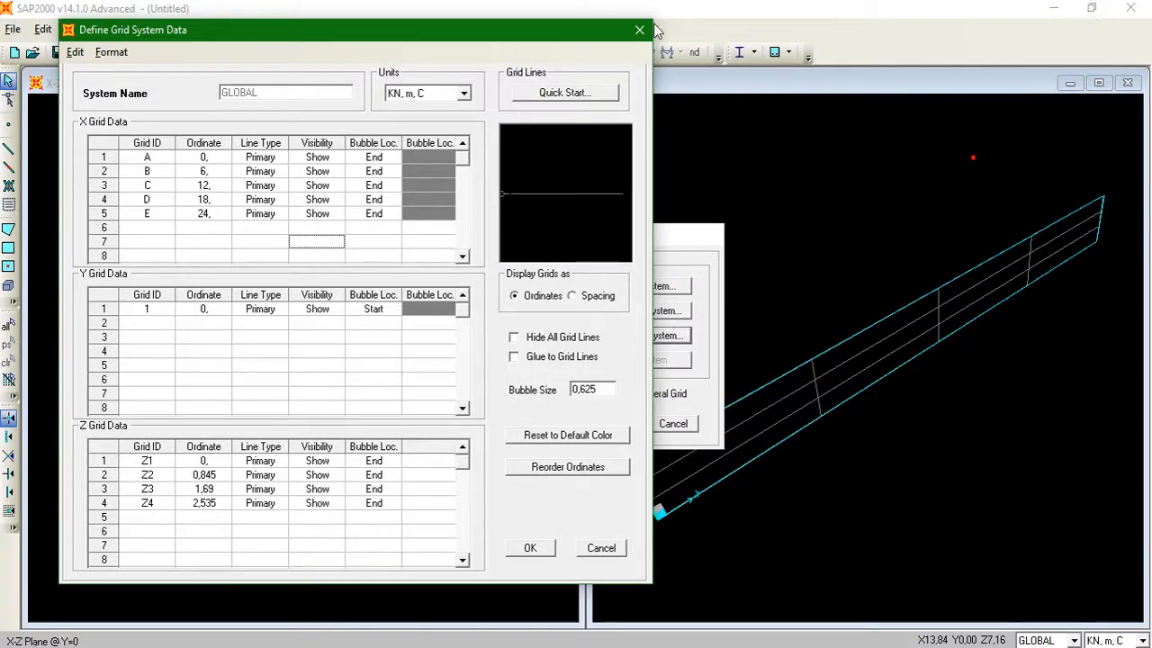
{"action": "left_click", "coordinate": [601, 548]}
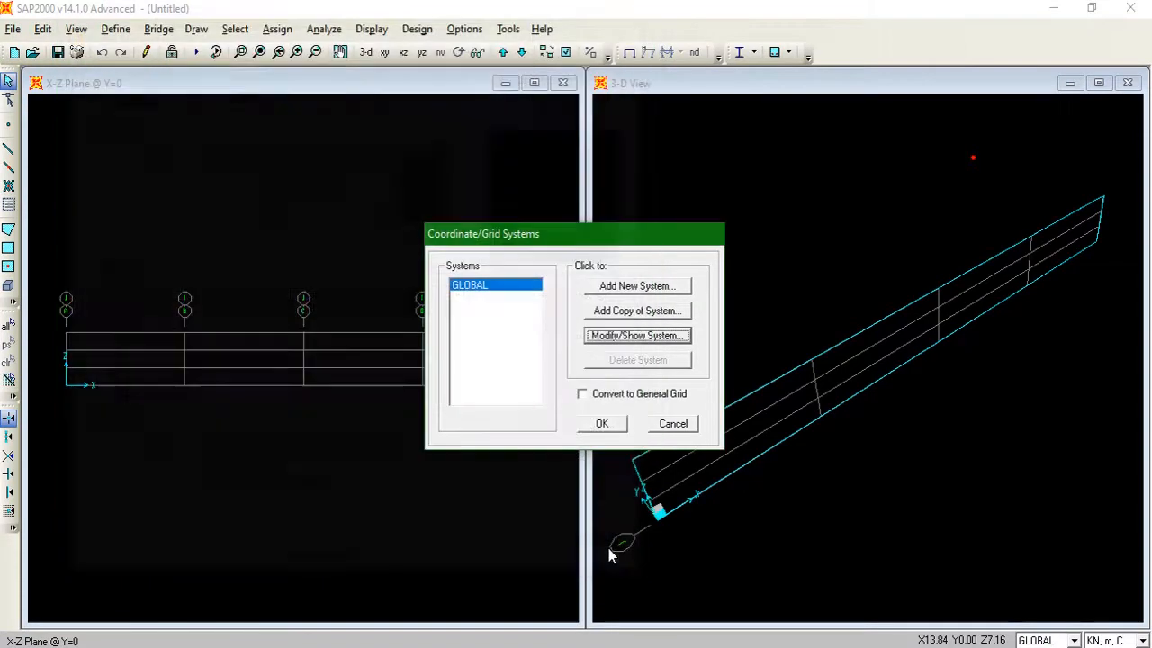
{"action": "left_click", "coordinate": [674, 427]}
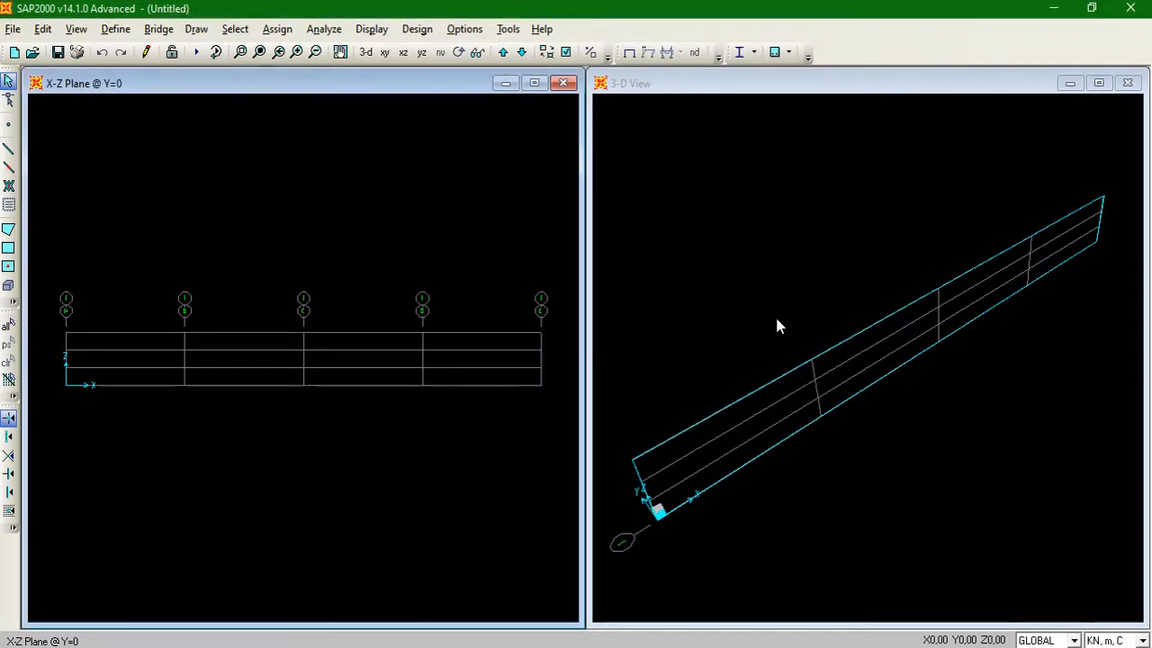
Resize and reposition the SAP2000 window so the X-Z plane view sits next to the truss drawing
{"action": "left_click", "coordinate": [1091, 7]}
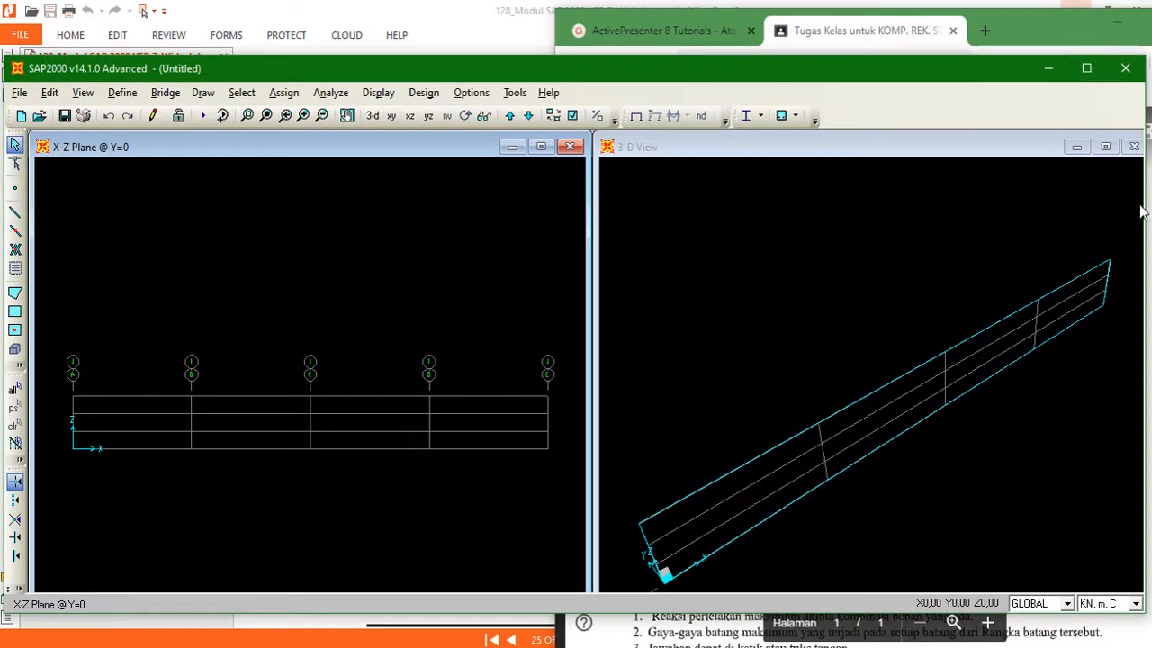
{"action": "left_click_drag", "start_coordinate": [1130, 235], "coordinate": [637, 255]}
{"action": "left_click_drag", "start_coordinate": [338, 71], "coordinate": [327, 21]}
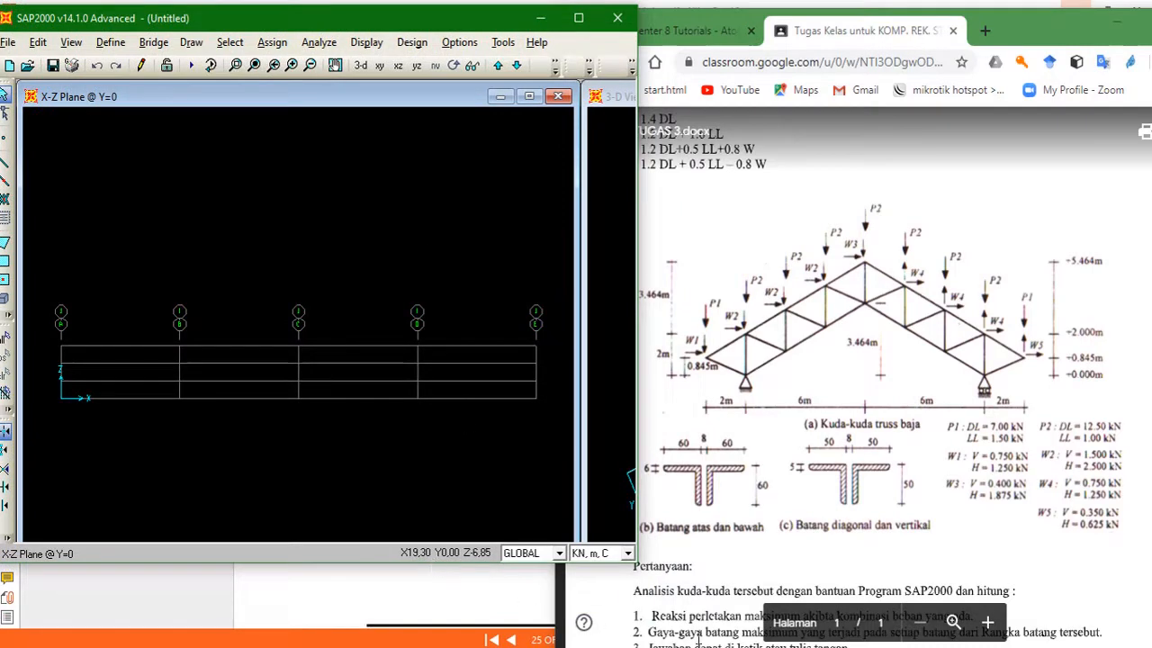
{"action": "left_click", "coordinate": [698, 637]}
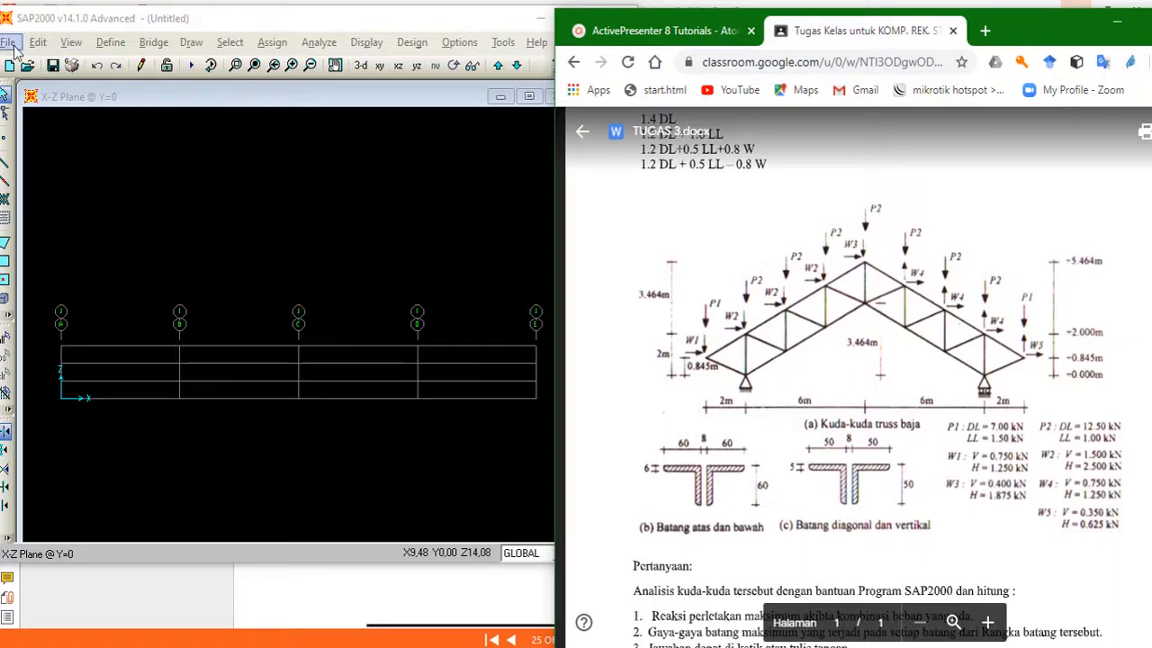
Edit the GLOBAL grid system as spacings and set the X spacing of grid lines A and D to 2 m
{"action": "right_click", "coordinate": [194, 188]}
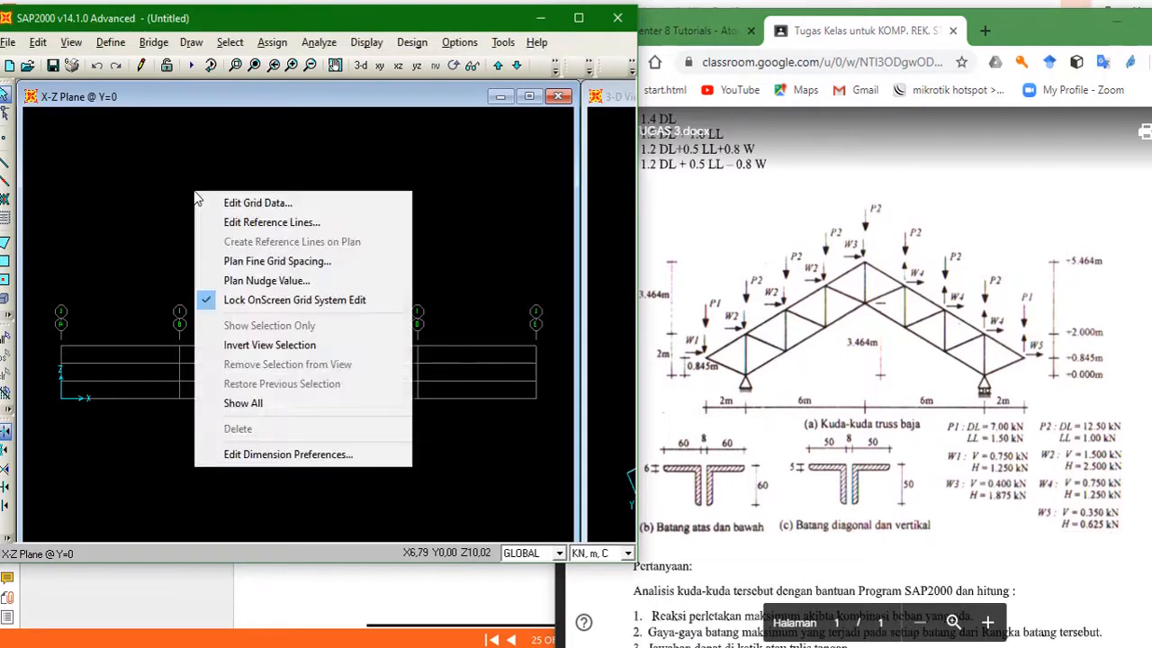
{"action": "left_click", "coordinate": [250, 203]}
{"action": "left_click_drag", "start_coordinate": [576, 234], "coordinate": [421, 126]}
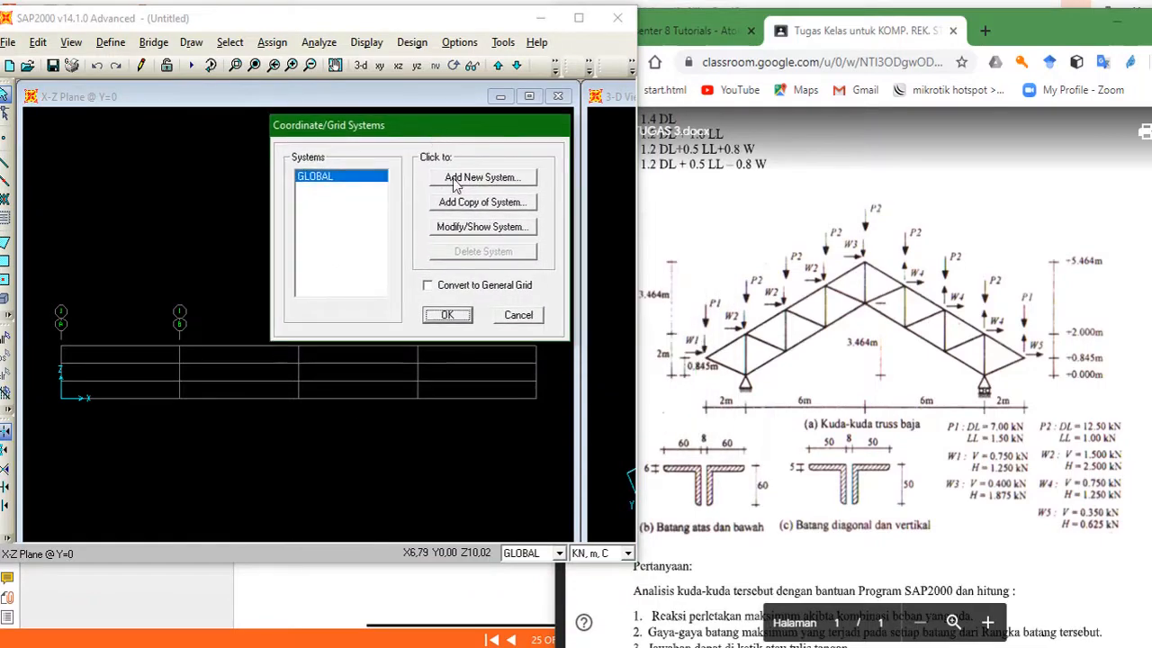
{"action": "left_click", "coordinate": [490, 235]}
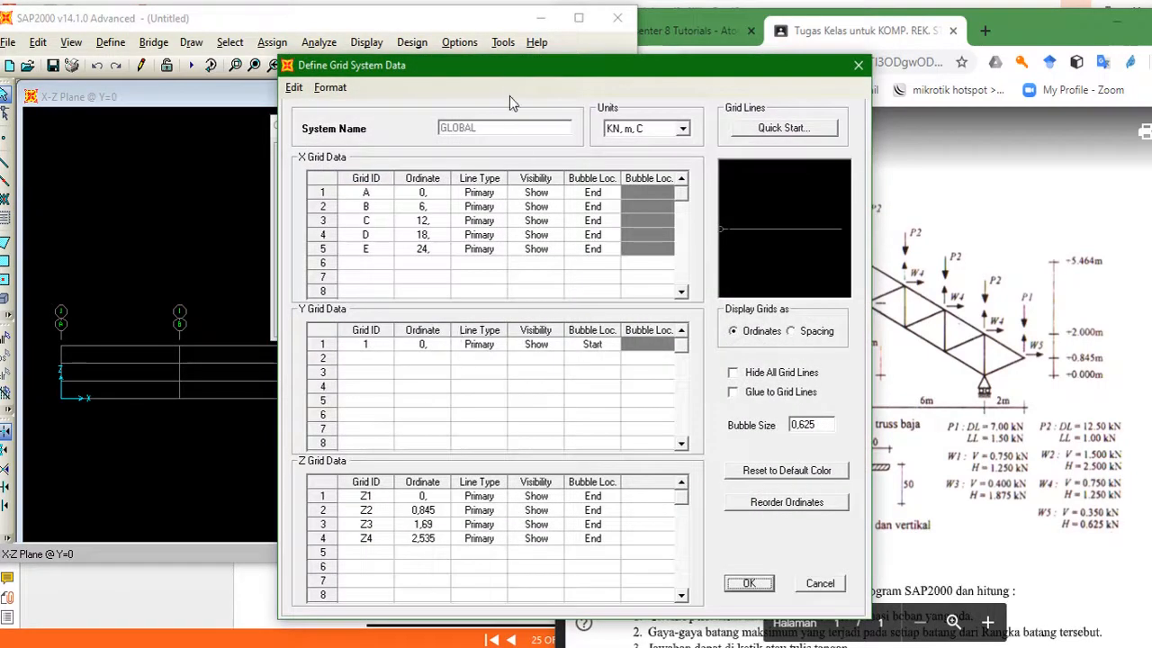
{"action": "left_click_drag", "start_coordinate": [502, 73], "coordinate": [268, 63]}
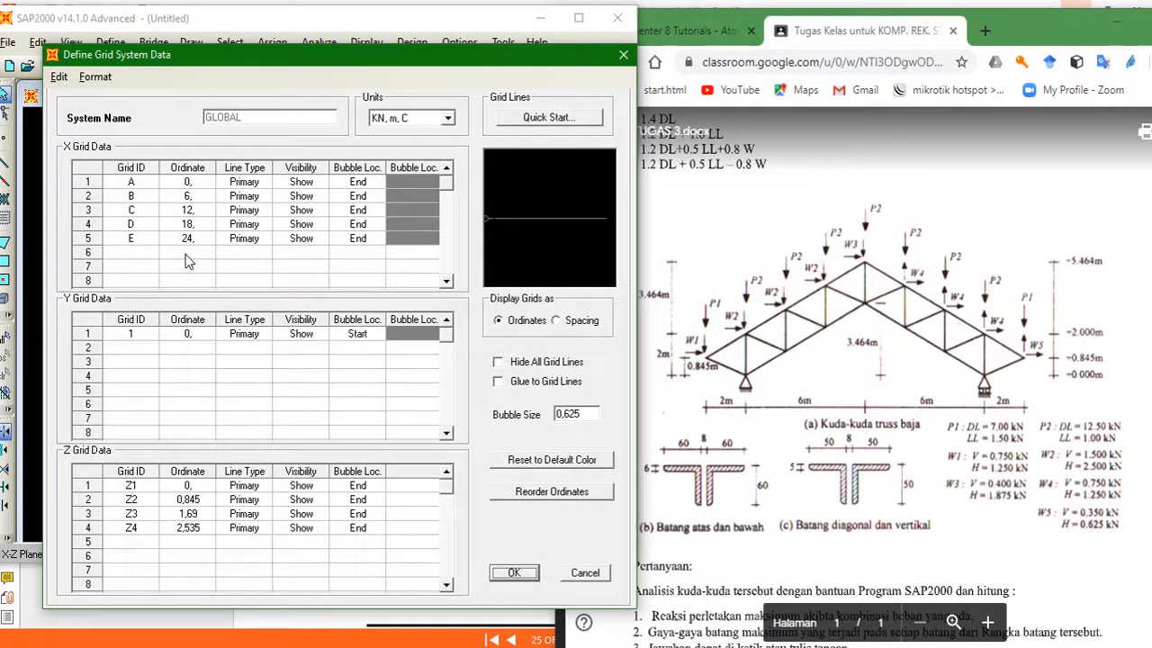
{"action": "left_click", "coordinate": [557, 321]}
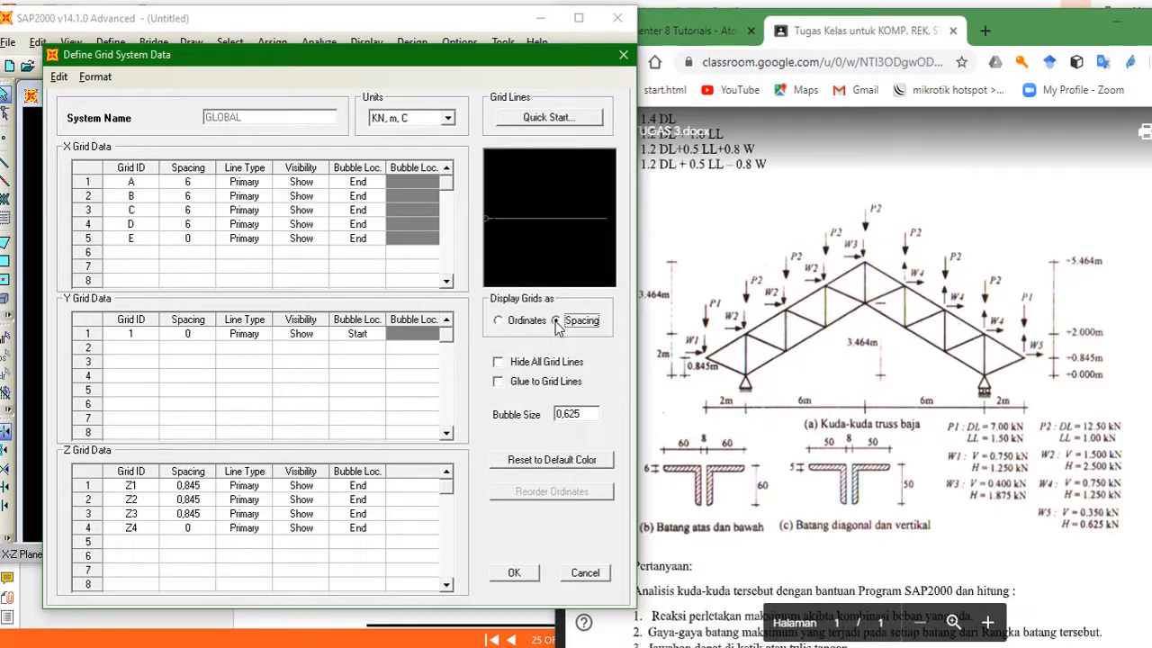
{"action": "left_click", "coordinate": [189, 183]}
{"action": "type", "text": "2"}
{"action": "left_click", "coordinate": [194, 225]}
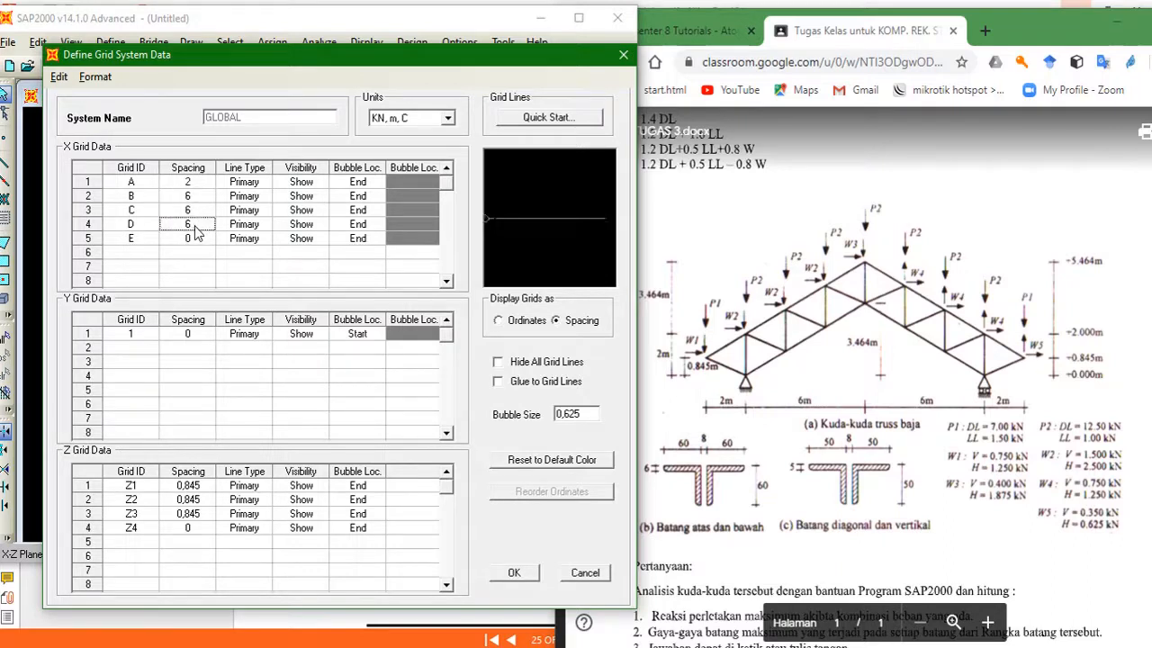
{"action": "type", "text": "2"}
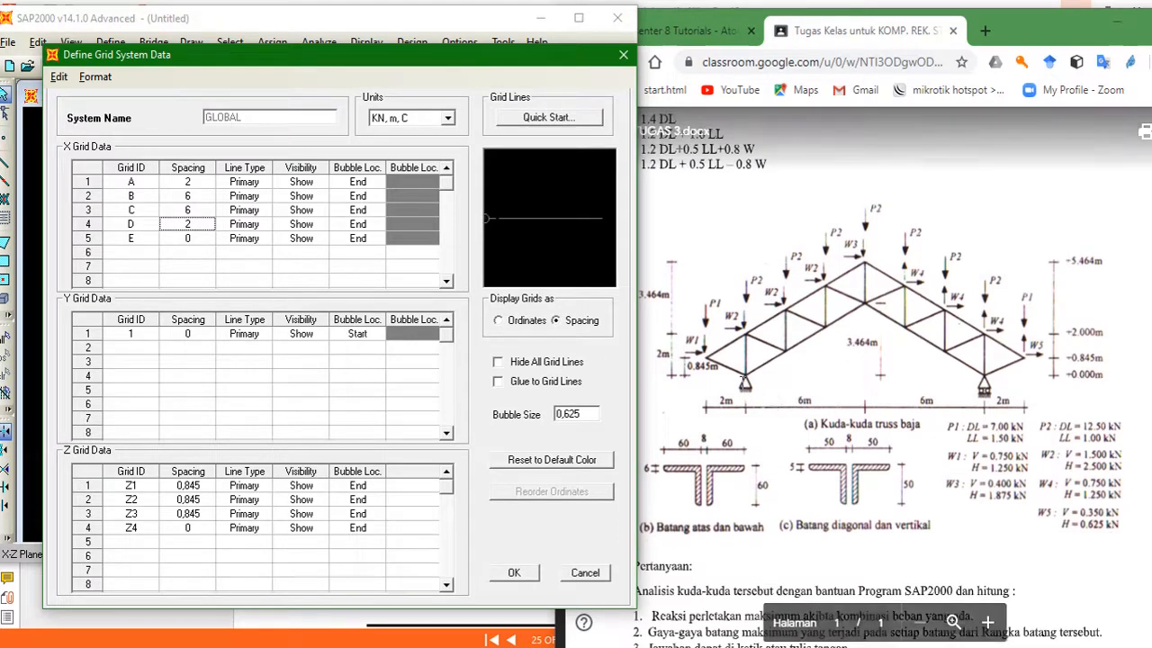
Show the grids as ordinates and set the Z grid coordinates of Z3 to 3,464 m and Z4 to 5,464 m
{"action": "left_click", "coordinate": [500, 321]}
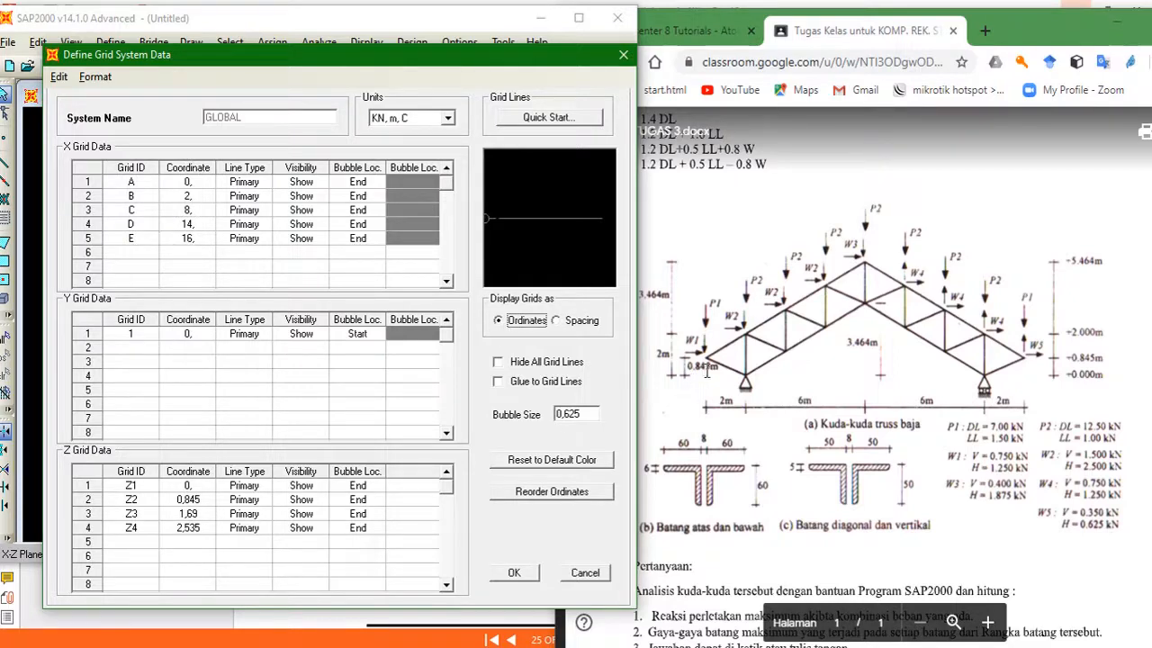
{"action": "left_click", "coordinate": [197, 515]}
{"action": "type", "text": "3,464"}
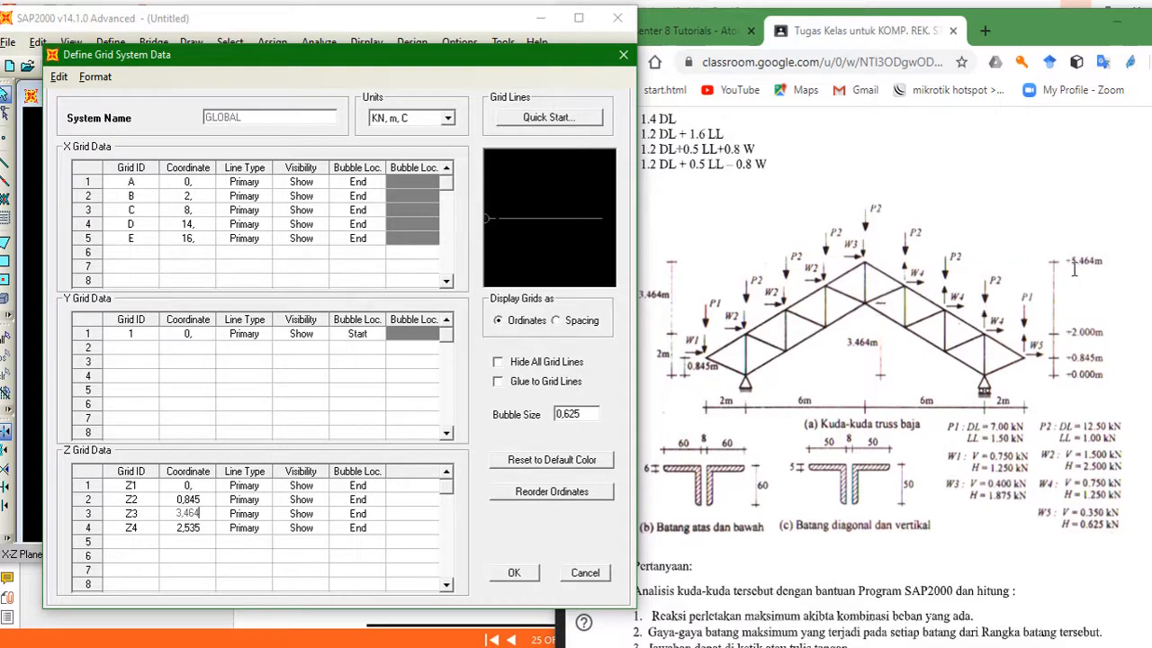
{"action": "left_click", "coordinate": [203, 531]}
{"action": "type", "text": "5,464"}
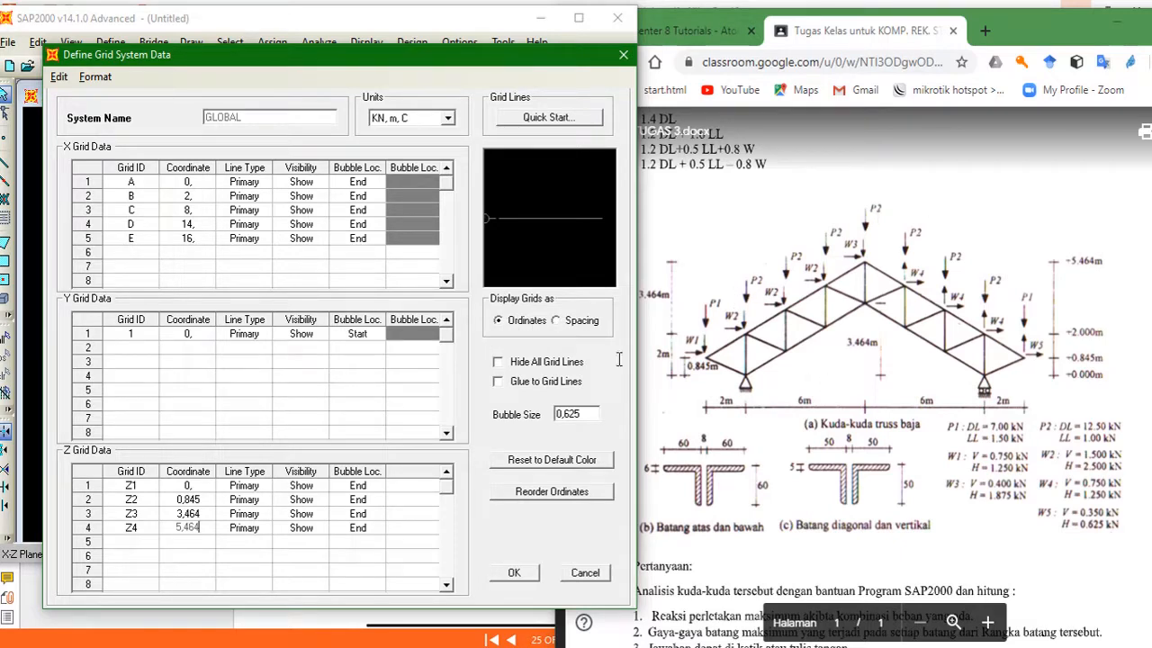
{"action": "key", "text": "Return"}
Display the grids as spacing, enable Glue to Grid Lines and apply the changes to the GLOBAL grid system
{"action": "left_click", "coordinate": [556, 321]}
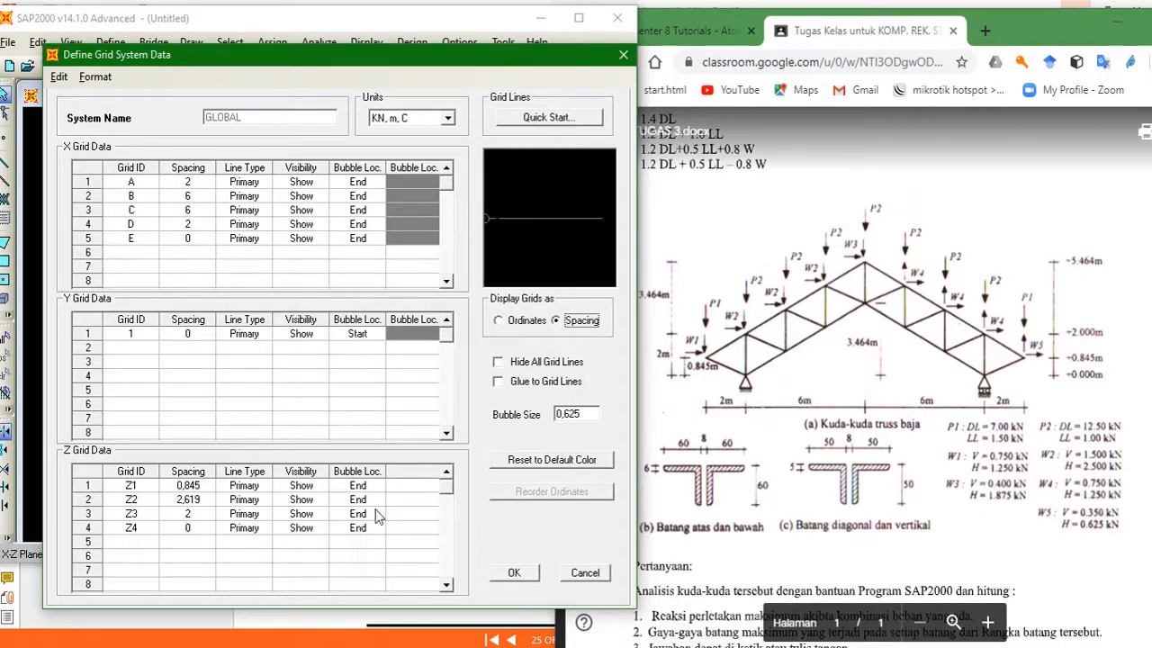
{"action": "left_click", "coordinate": [500, 383]}
{"action": "left_click", "coordinate": [524, 576]}
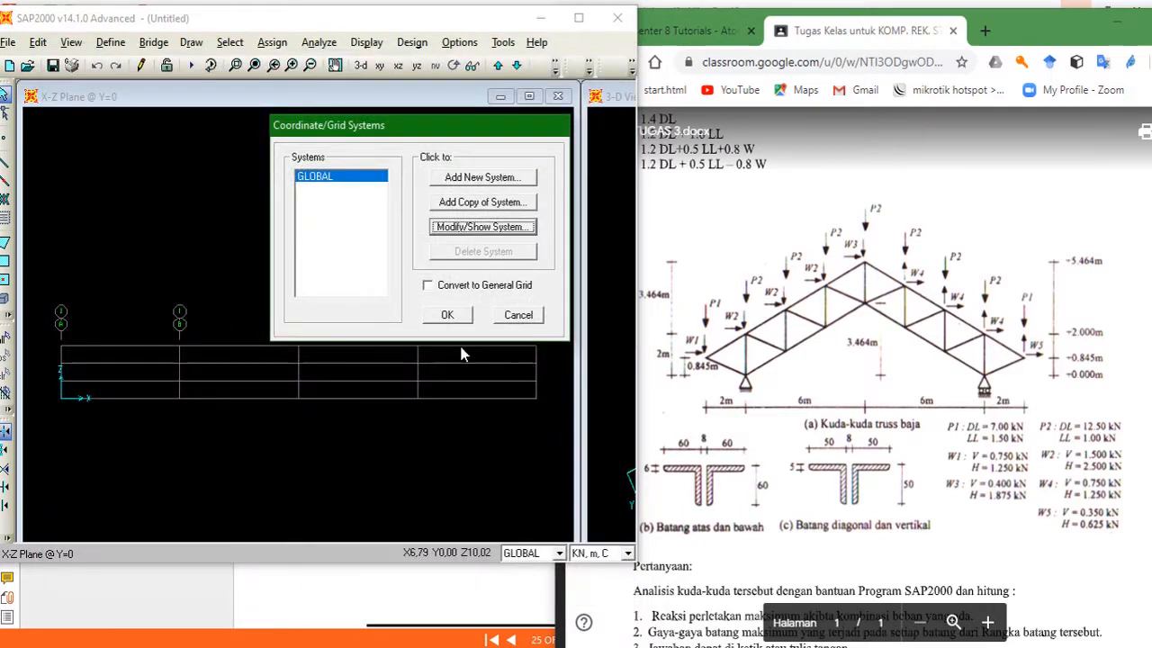
{"action": "left_click", "coordinate": [449, 317]}
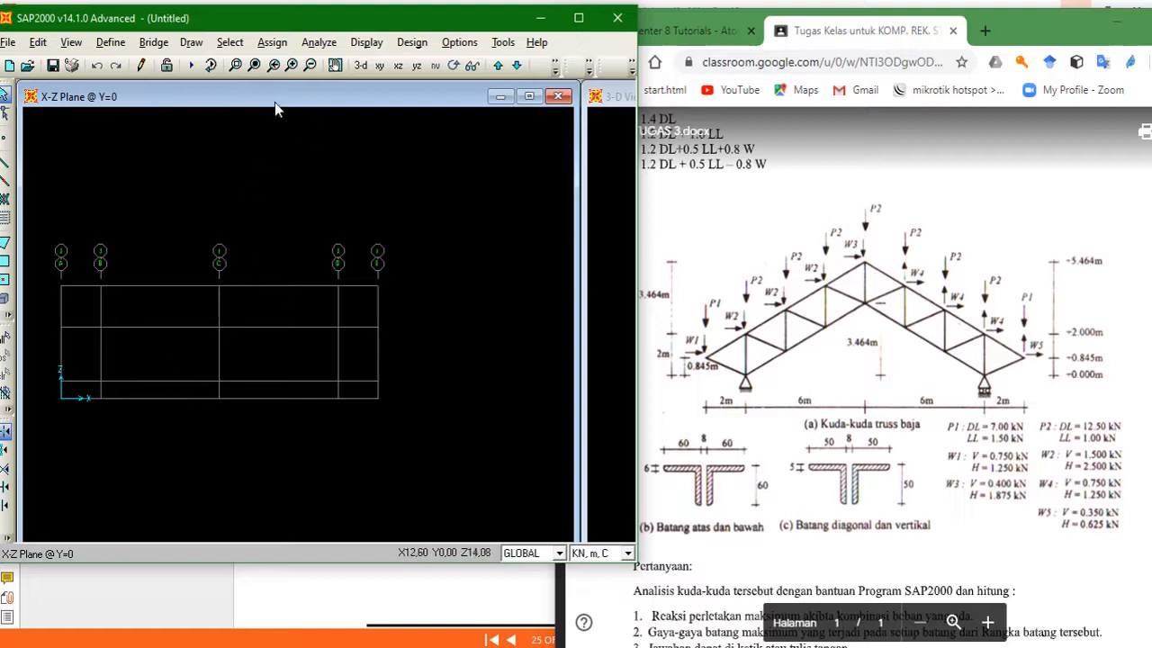
Enlarge the SAP2000 window and maximize its X-Z plane view to fit the whole grid, keeping the truss drawing readable beside it
{"action": "left_click", "coordinate": [254, 65]}
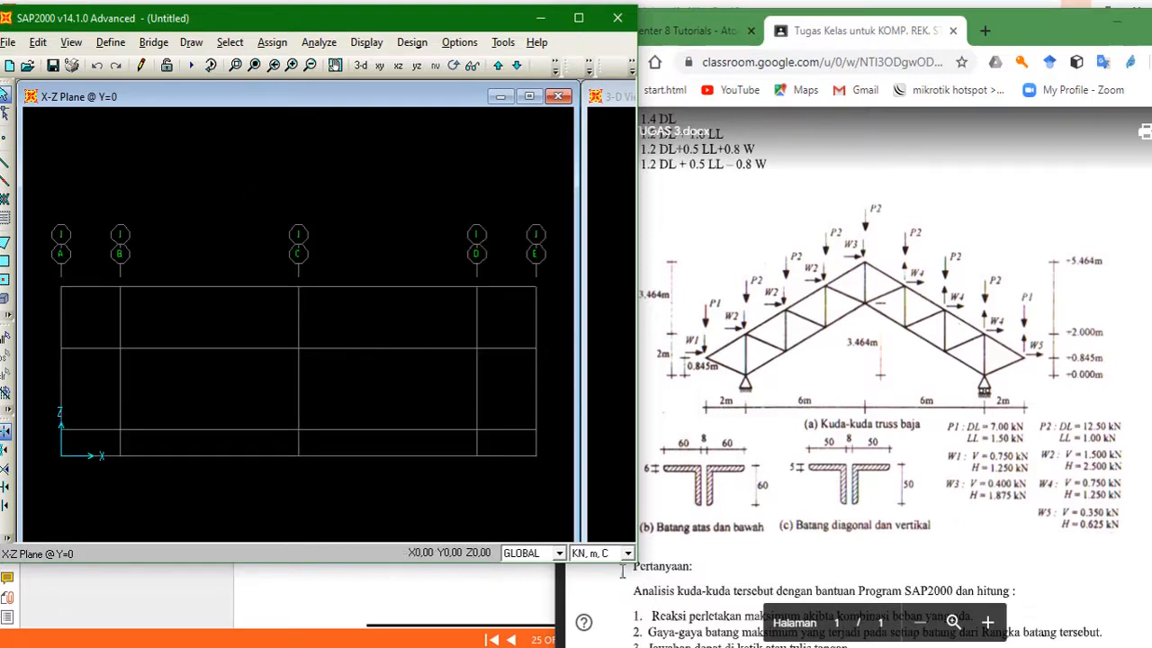
{"action": "left_click_drag", "start_coordinate": [634, 563], "coordinate": [701, 647]}
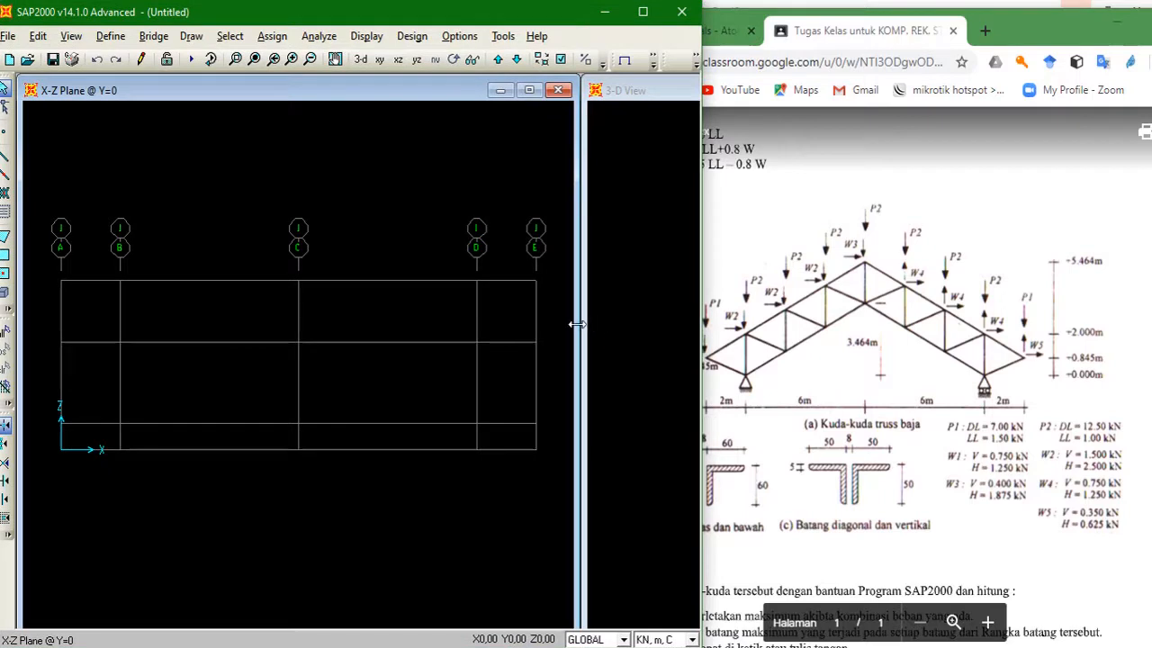
{"action": "left_click_drag", "start_coordinate": [577, 324], "coordinate": [684, 316]}
{"action": "left_click", "coordinate": [636, 91]}
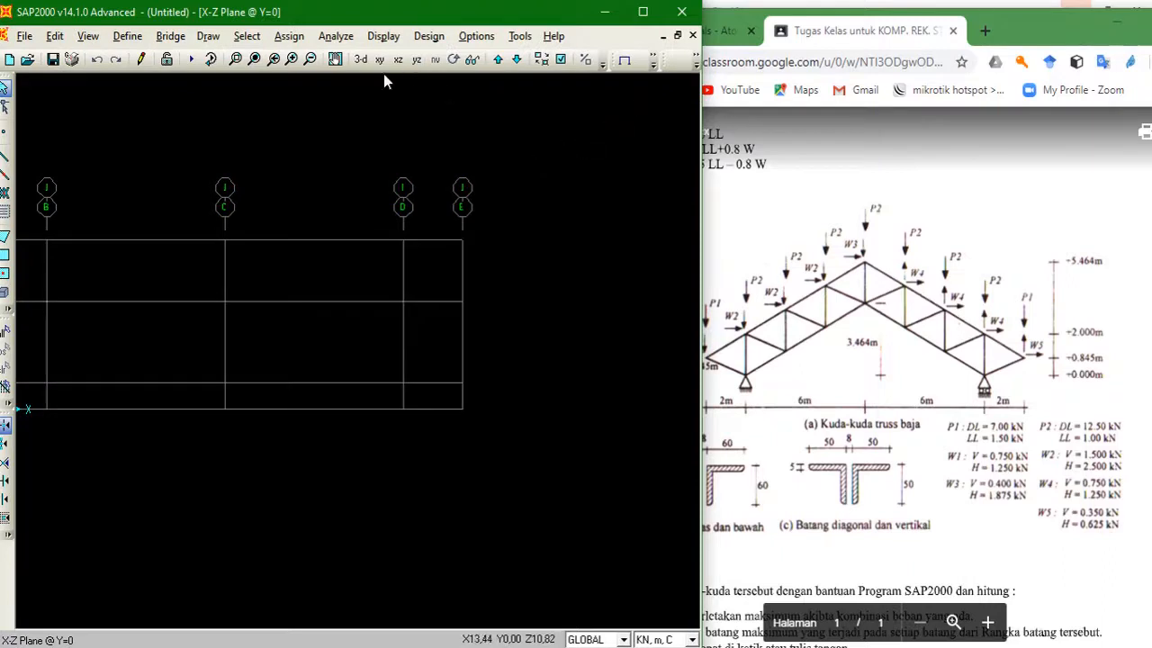
{"action": "left_click", "coordinate": [254, 58]}
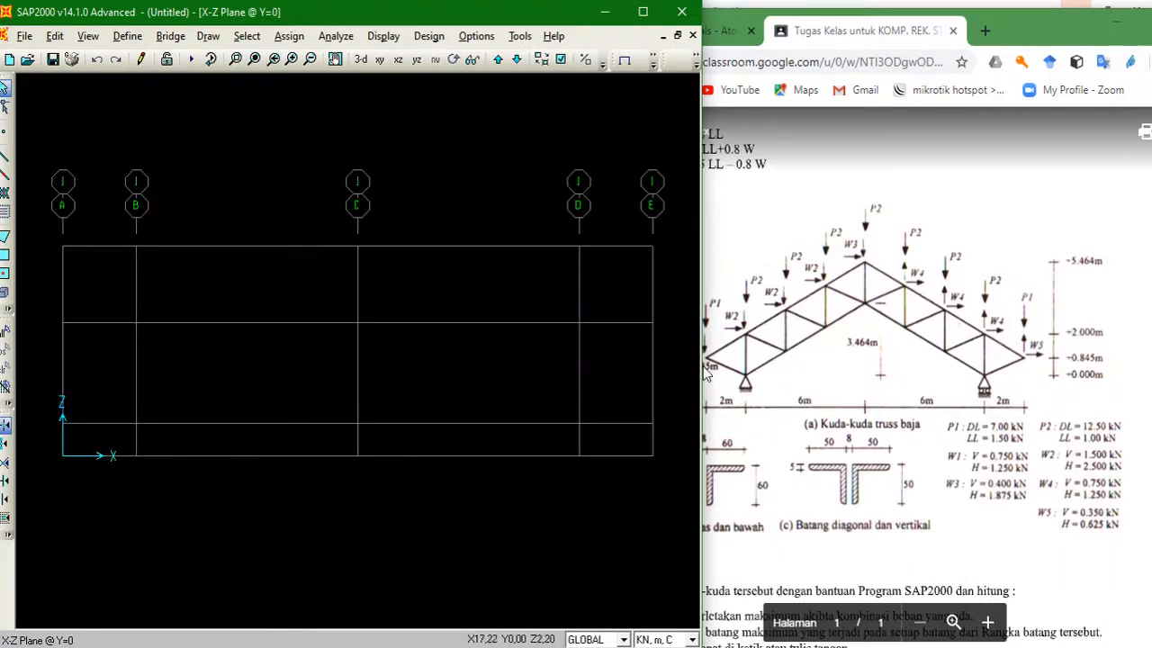
{"action": "left_click_drag", "start_coordinate": [1020, 28], "coordinate": [1053, 27]}
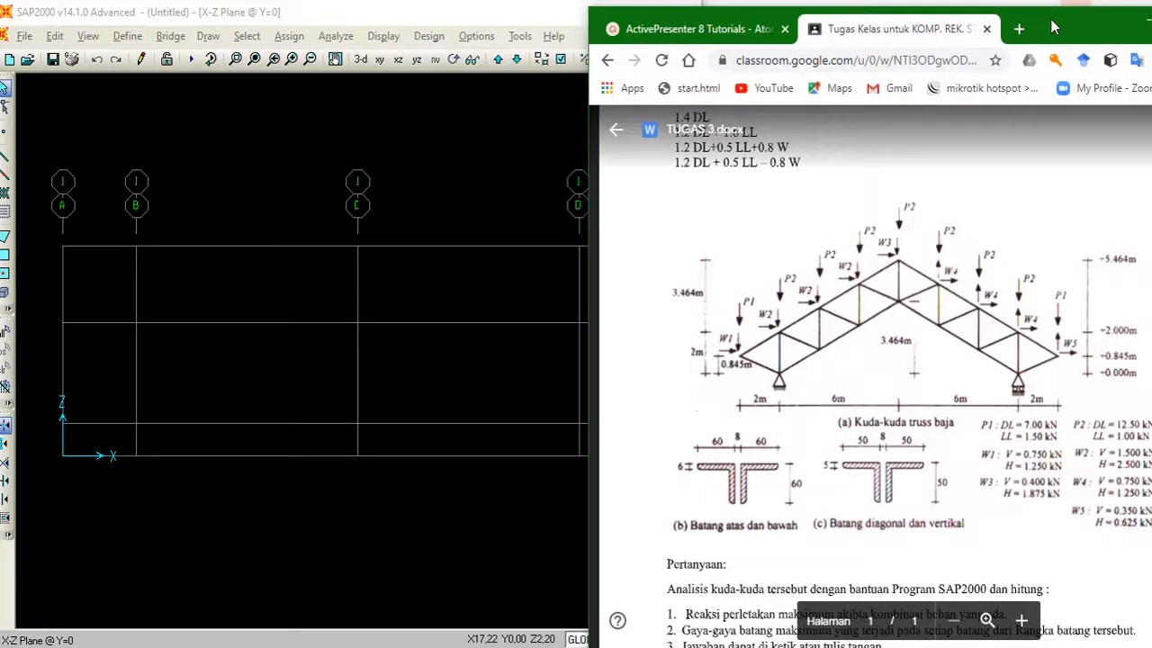
Draw straight FSEC1 frames from the base of grid B to grid A at the 0.845 m level and up to the apex on grid C
{"action": "left_click", "coordinate": [317, 535]}
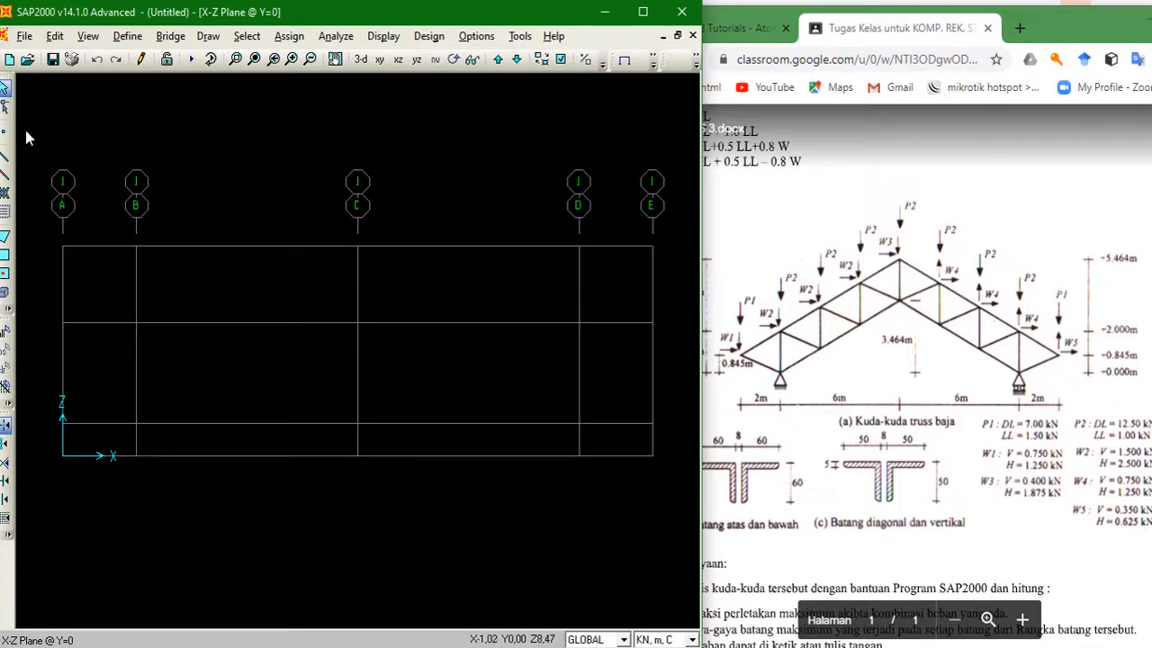
{"action": "left_click", "coordinate": [6, 161]}
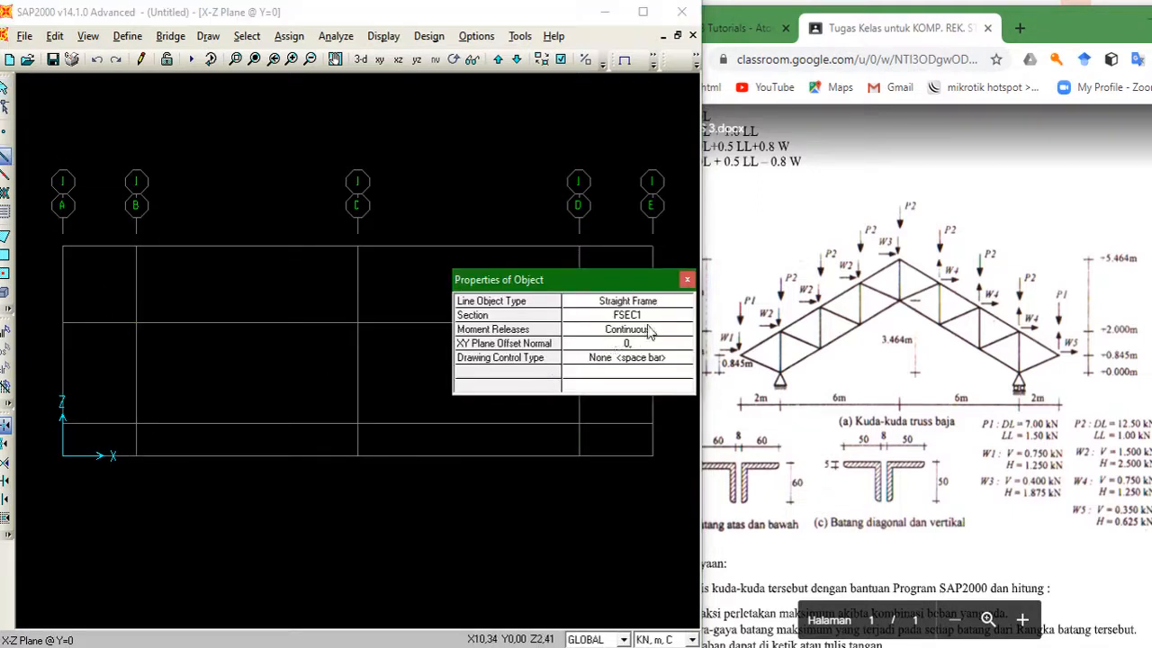
{"action": "left_click", "coordinate": [687, 281]}
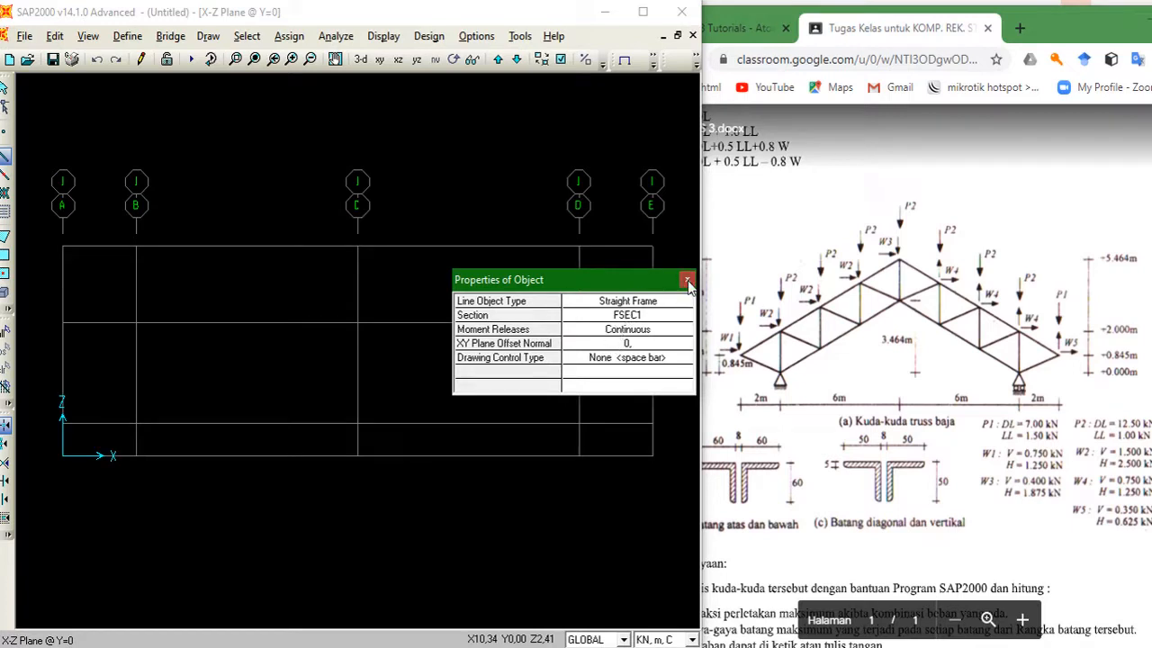
{"action": "left_click", "coordinate": [135, 457]}
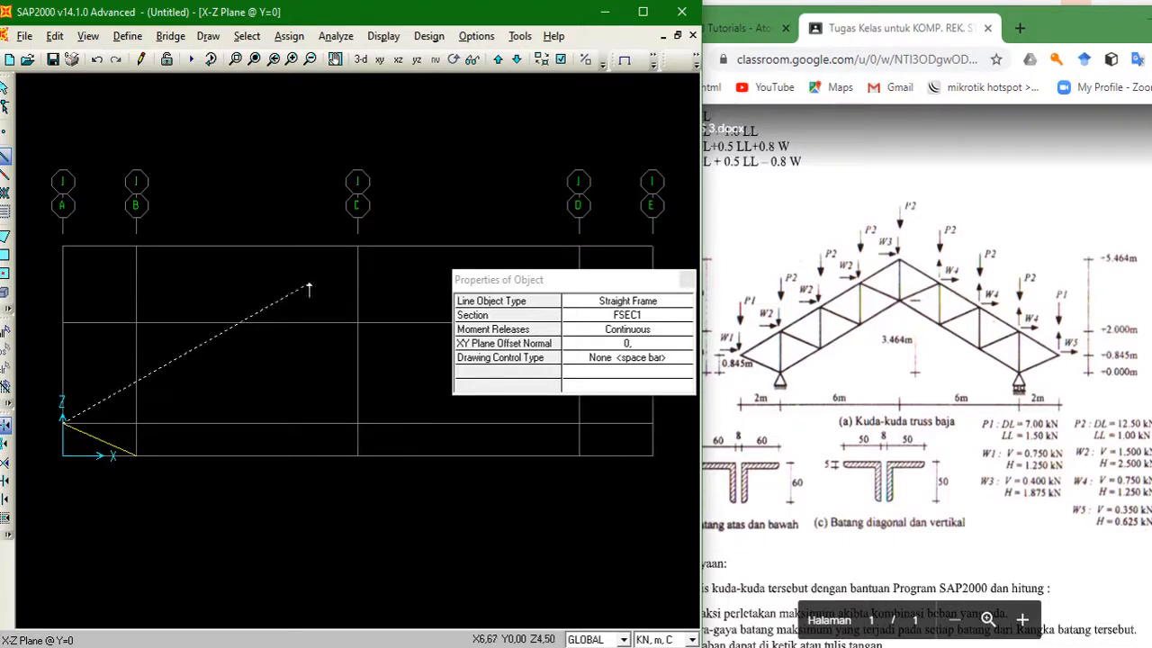
{"action": "left_click", "coordinate": [357, 247]}
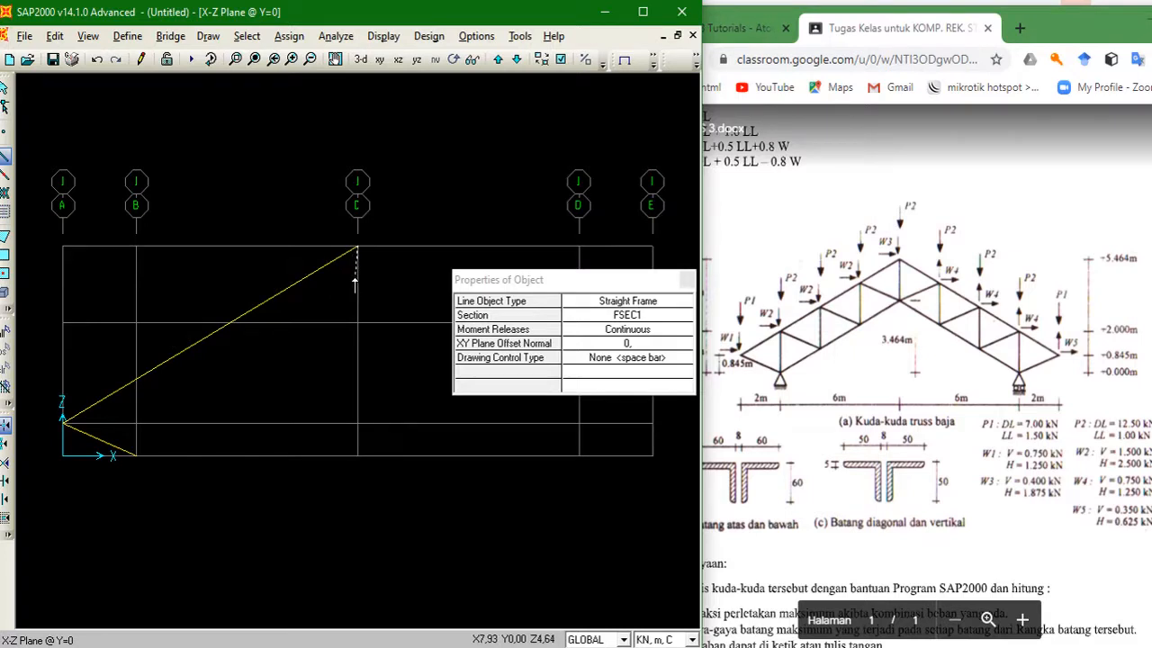
Draw the vertical frame on grid C down to the 3.464 m level and the bottom chord back to the base of grid B
{"action": "left_click", "coordinate": [580, 281]}
{"action": "left_click_drag", "start_coordinate": [581, 282], "coordinate": [561, 92]}
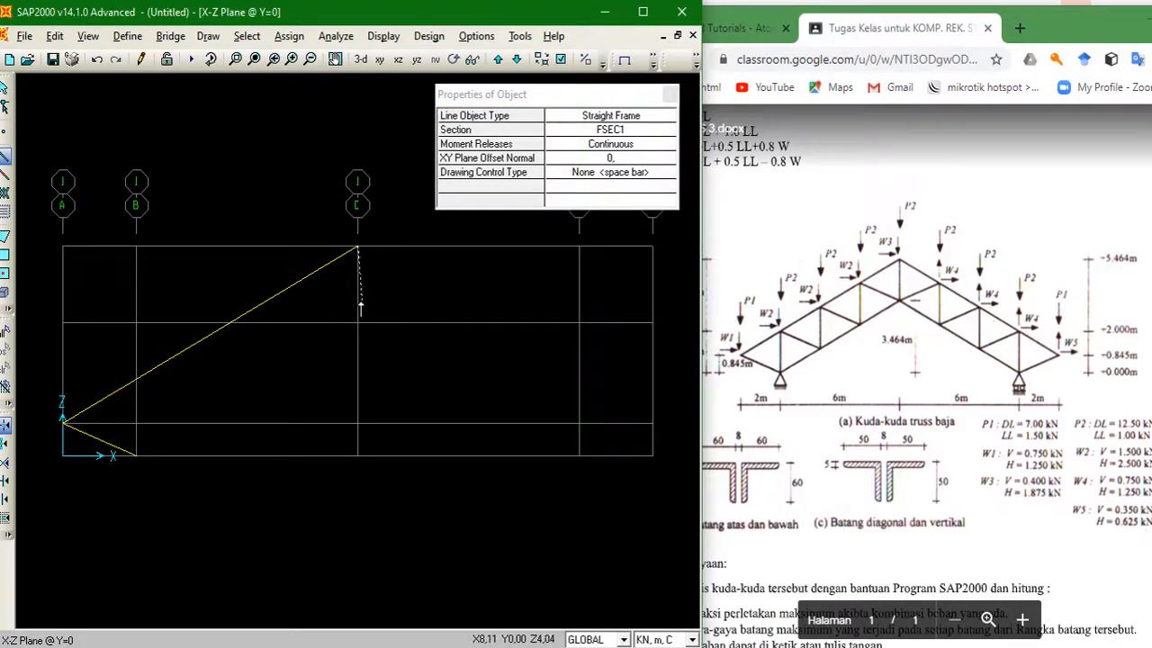
{"action": "left_click", "coordinate": [358, 322]}
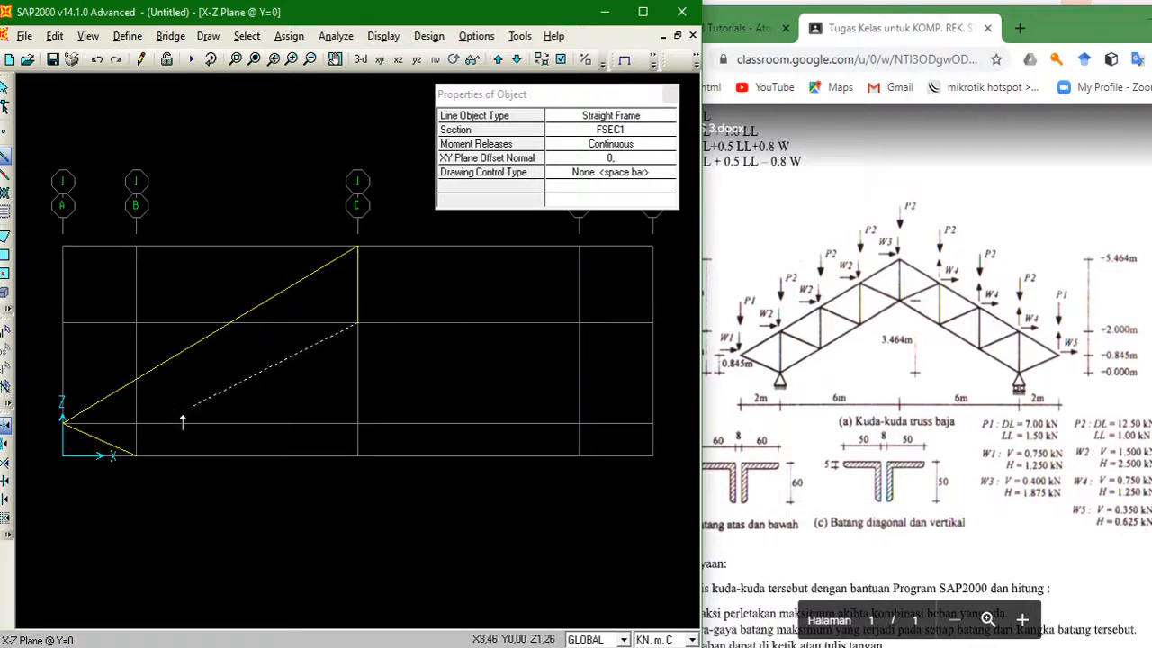
{"action": "left_click", "coordinate": [135, 455]}
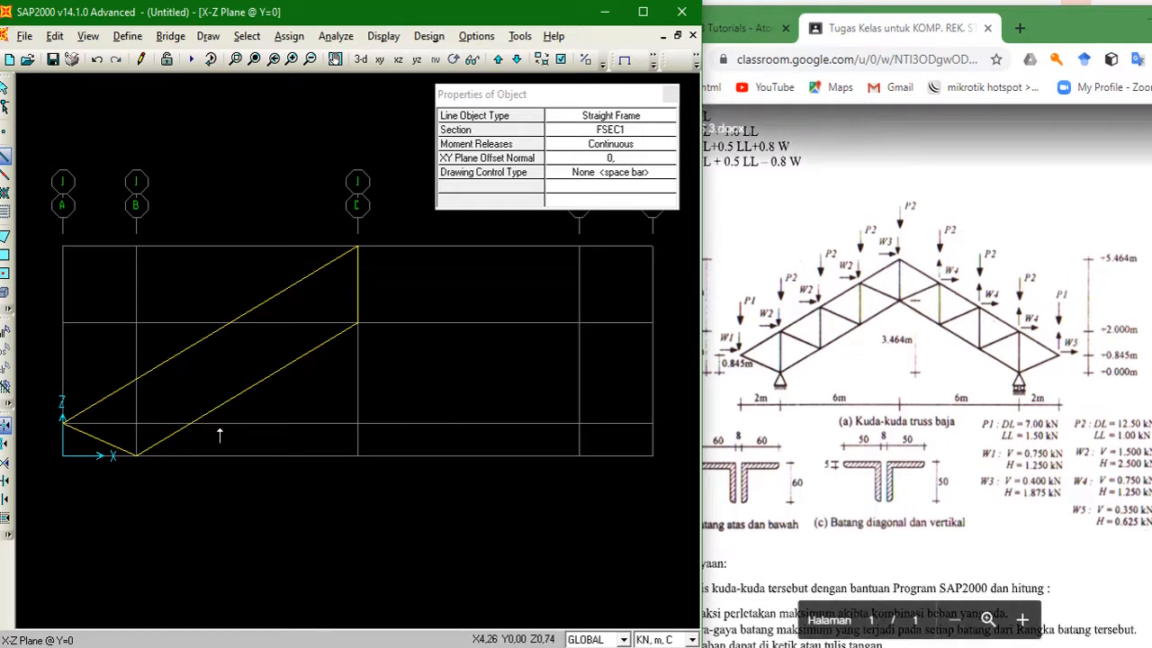
{"action": "left_click", "coordinate": [6, 87]}
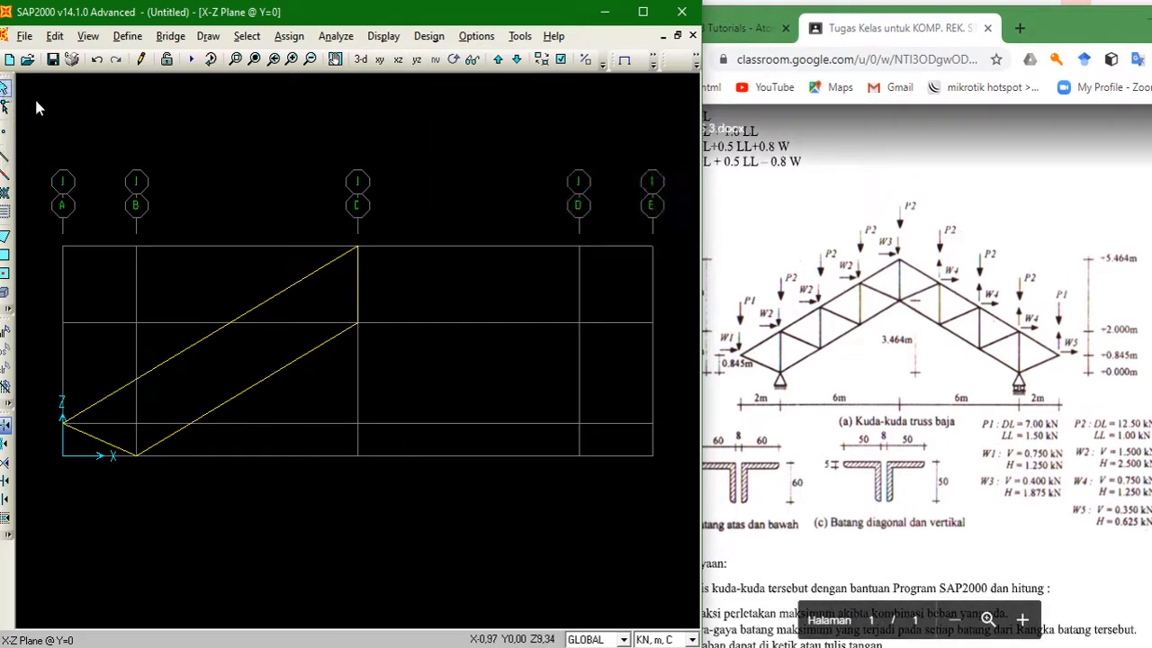
Divide the bottom chord between grids B and C into 3 frames
{"action": "left_click", "coordinate": [258, 383]}
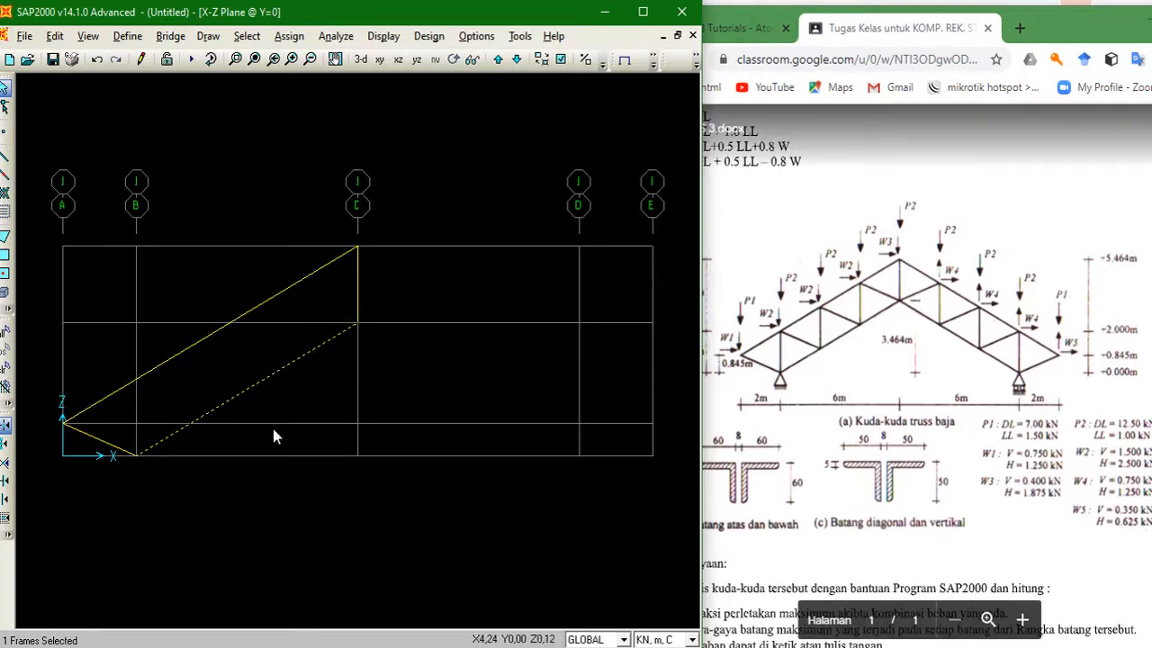
{"action": "left_click", "coordinate": [125, 41]}
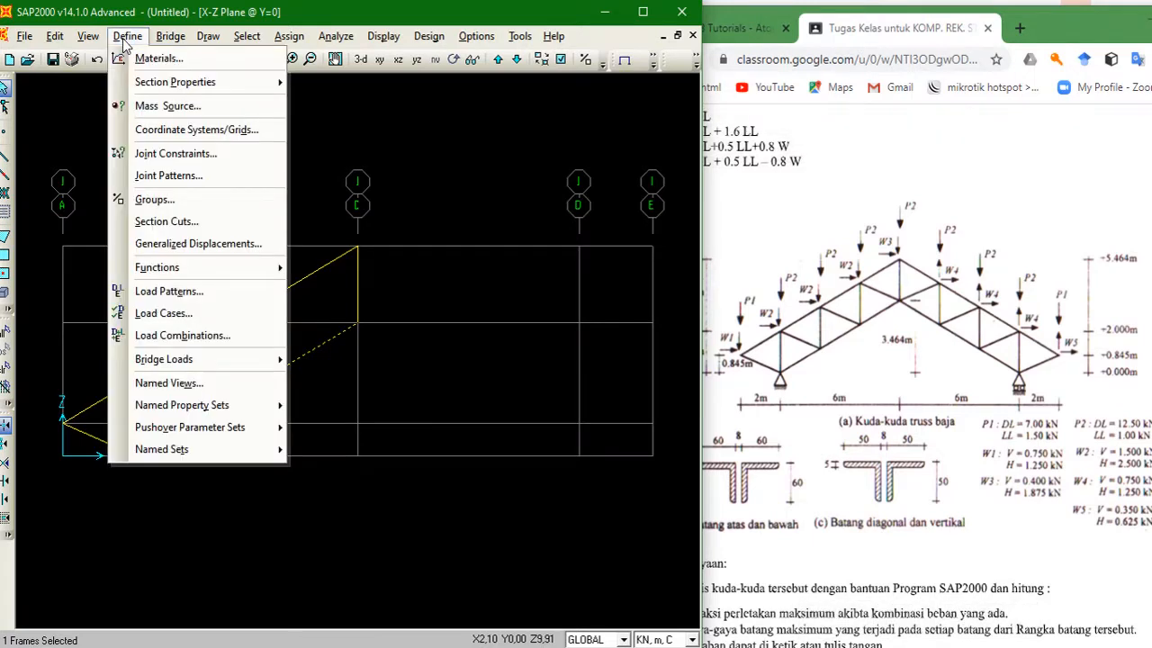
{"action": "mouse_move", "coordinate": [61, 42]}
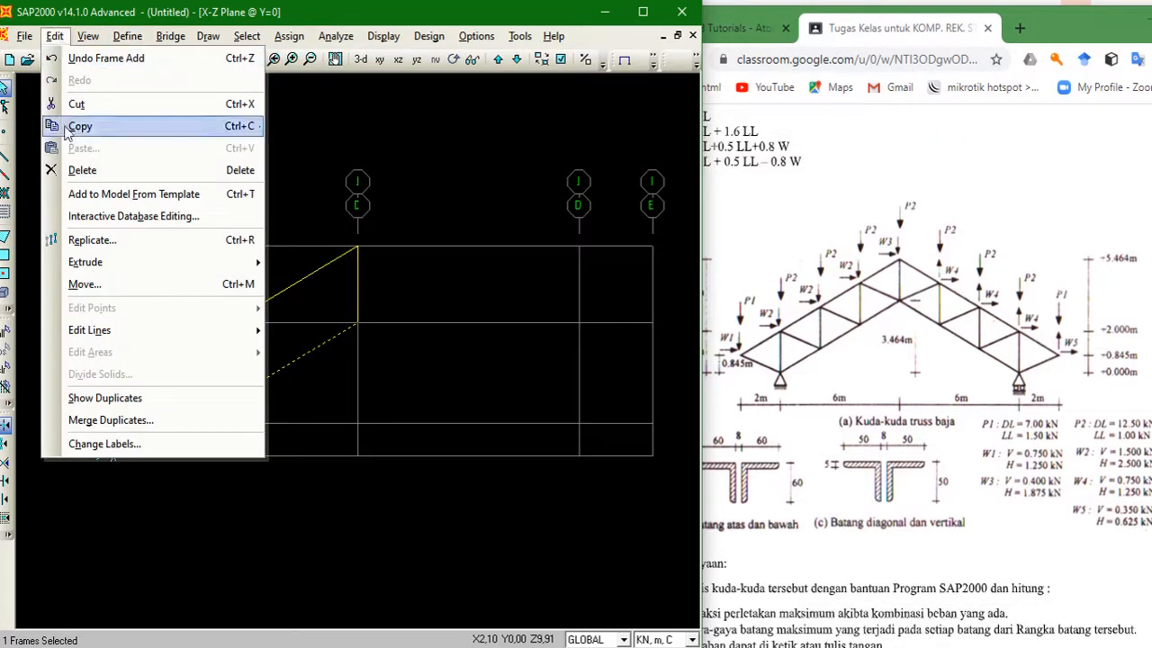
{"action": "mouse_move", "coordinate": [181, 334]}
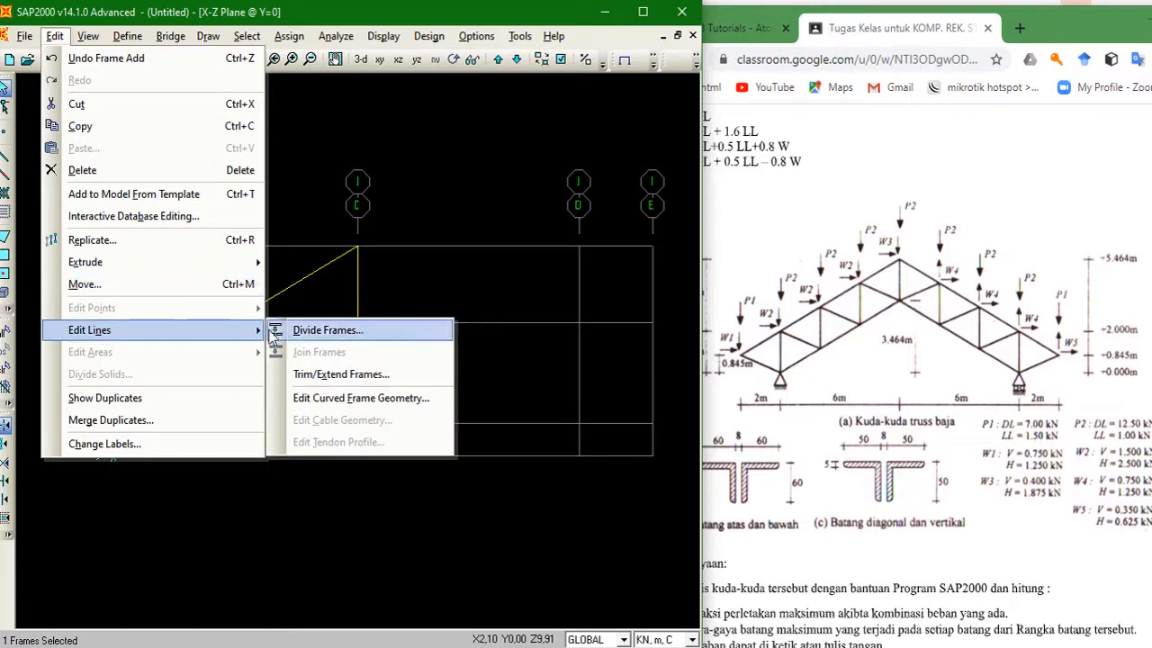
{"action": "left_click", "coordinate": [328, 330]}
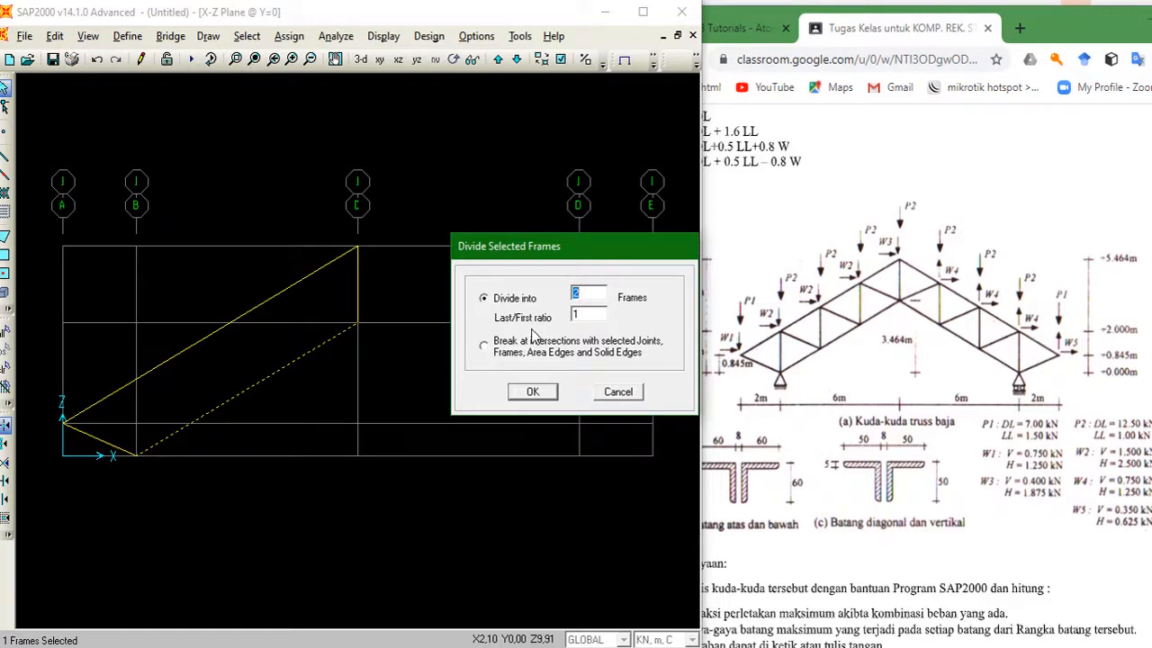
{"action": "type", "text": "3"}
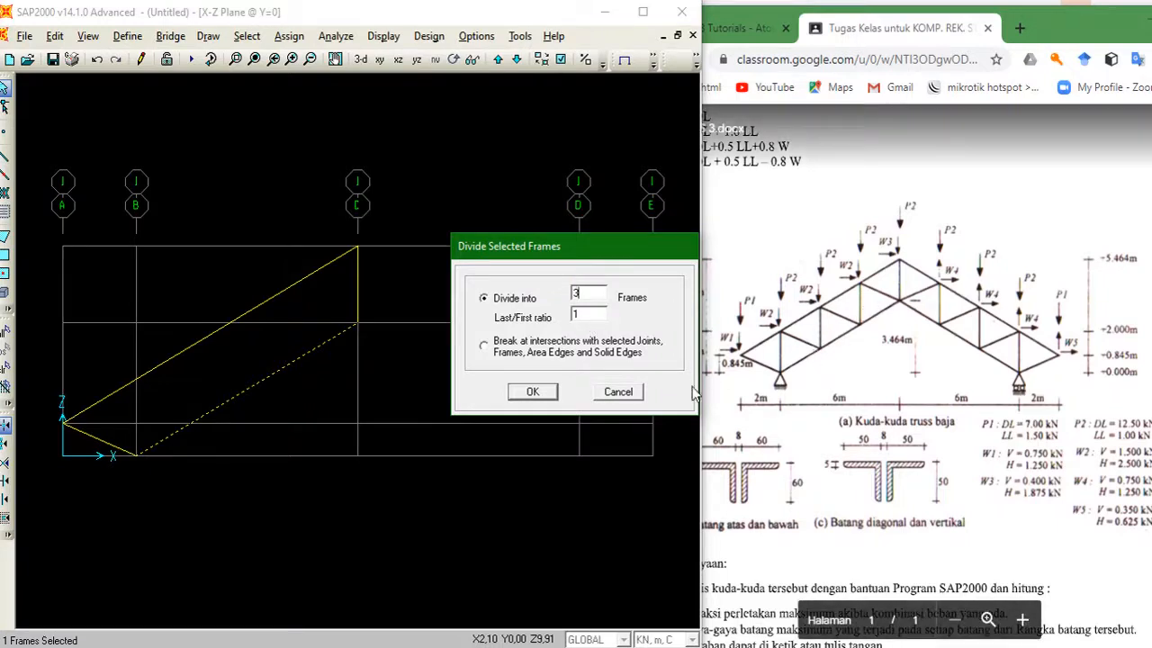
{"action": "left_click", "coordinate": [530, 395]}
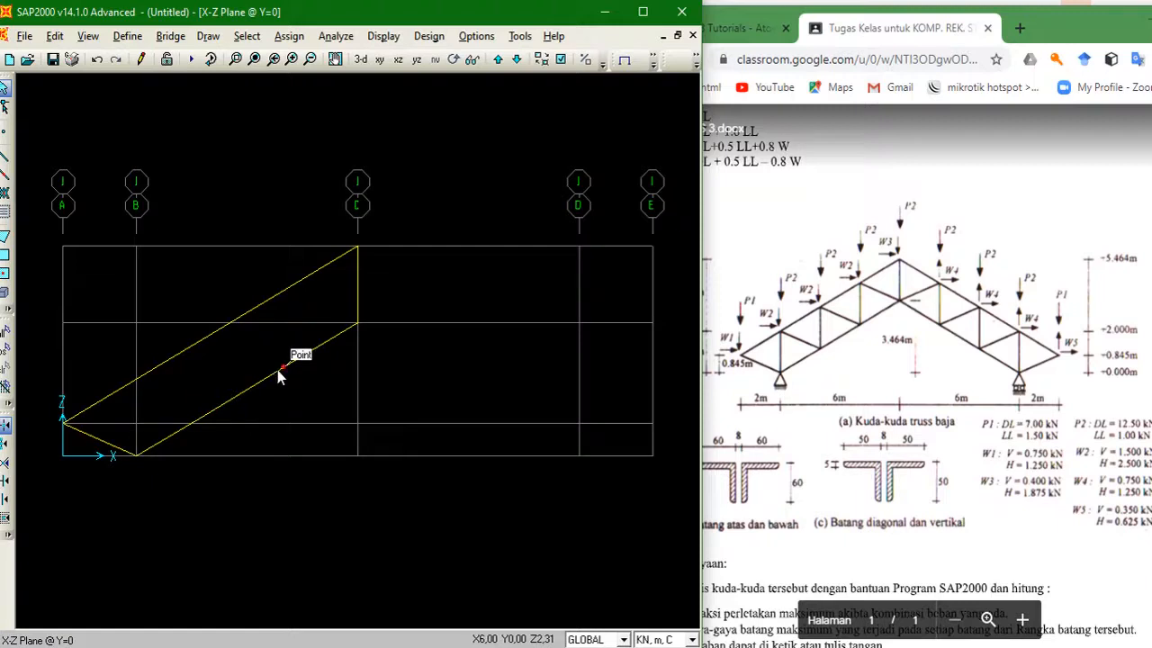
Divide the top chord between grids A and C into 4 frames
{"action": "left_click", "coordinate": [206, 337]}
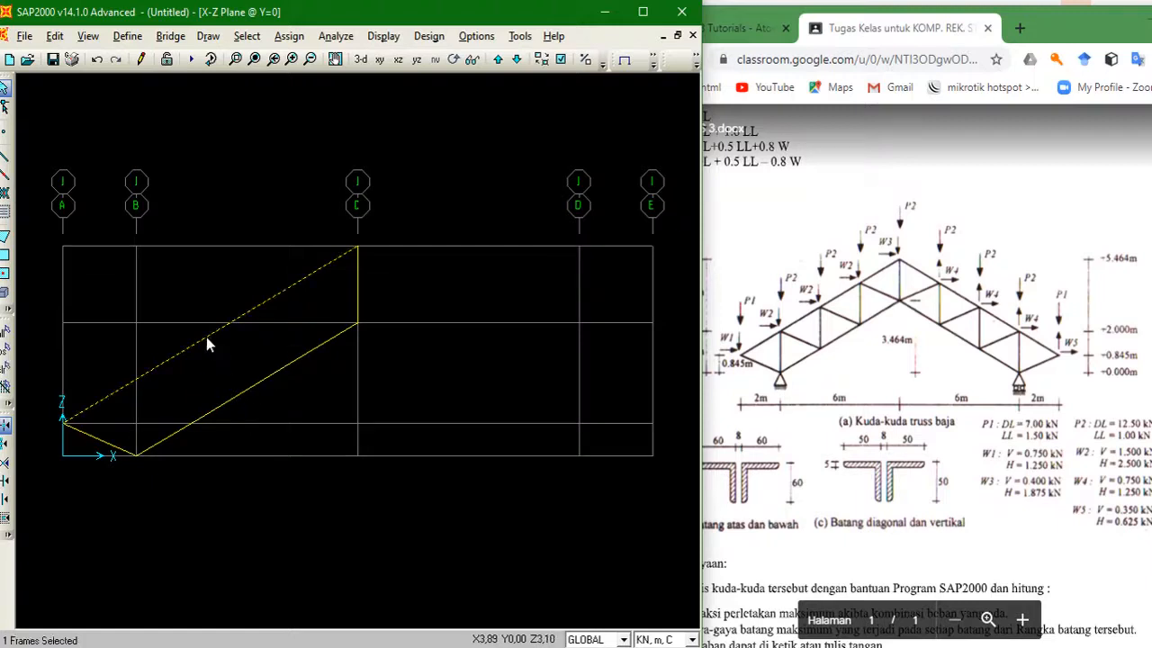
{"action": "left_click", "coordinate": [55, 36]}
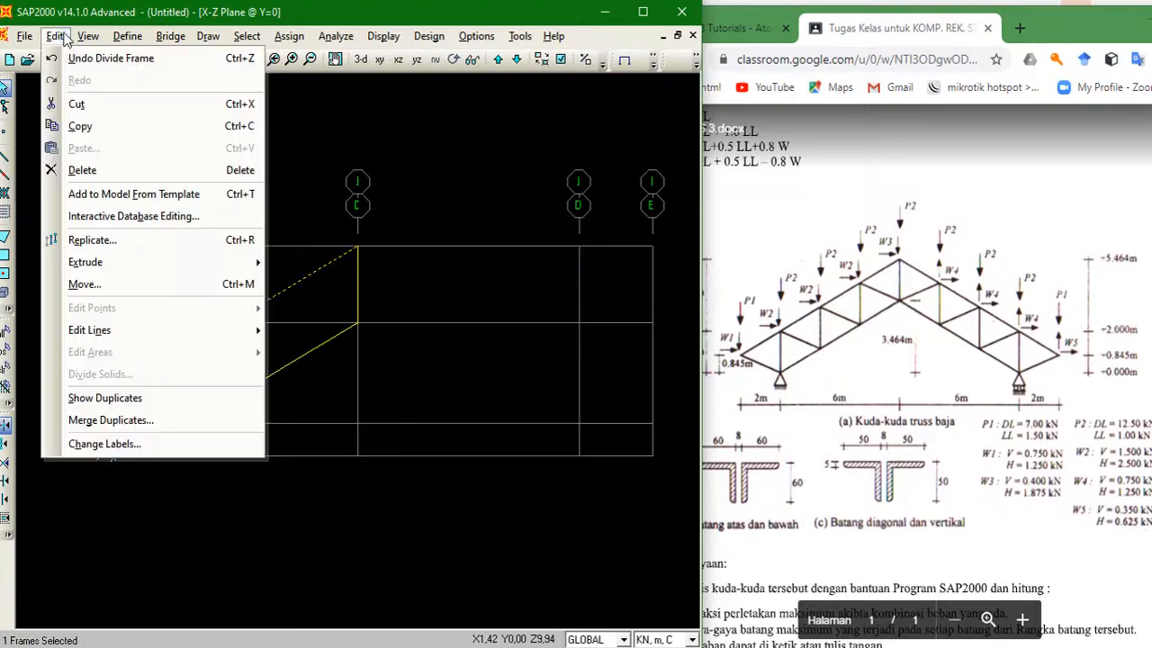
{"action": "mouse_move", "coordinate": [239, 330]}
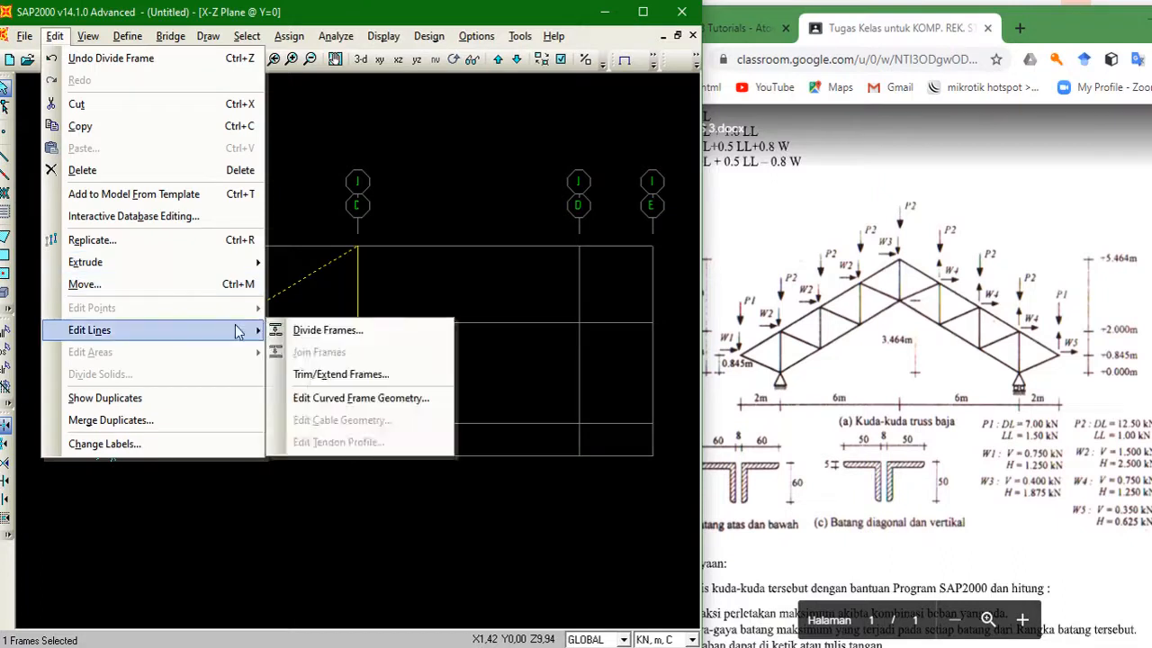
{"action": "left_click", "coordinate": [306, 330]}
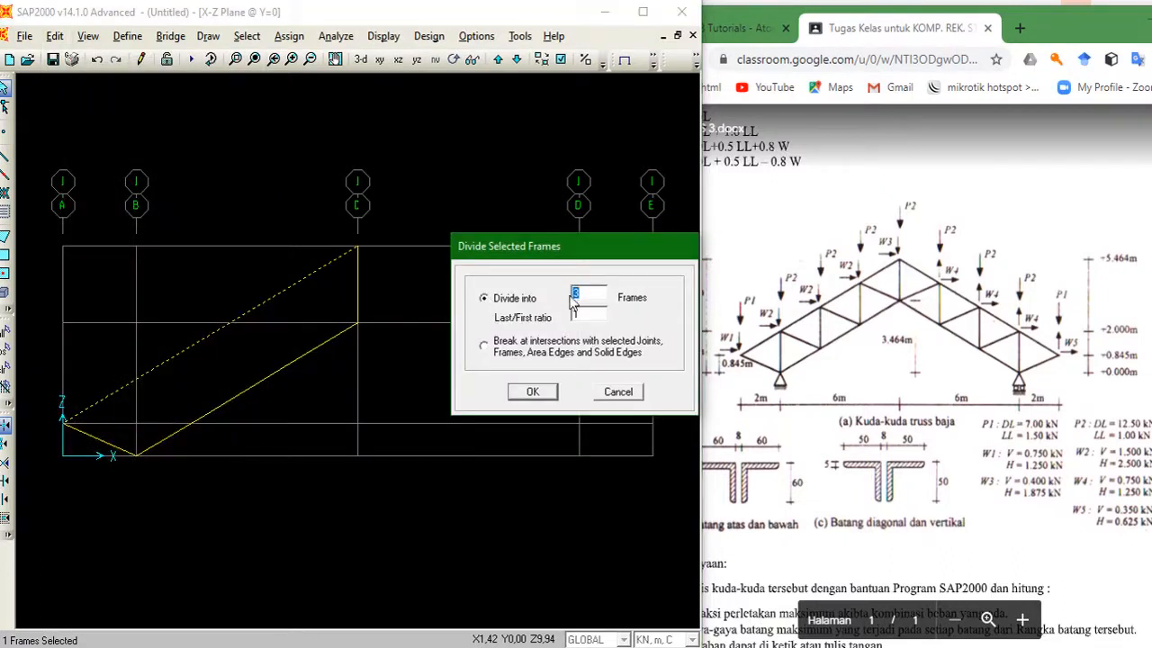
{"action": "left_click_drag", "start_coordinate": [587, 294], "coordinate": [573, 295]}
{"action": "left_click", "coordinate": [535, 396]}
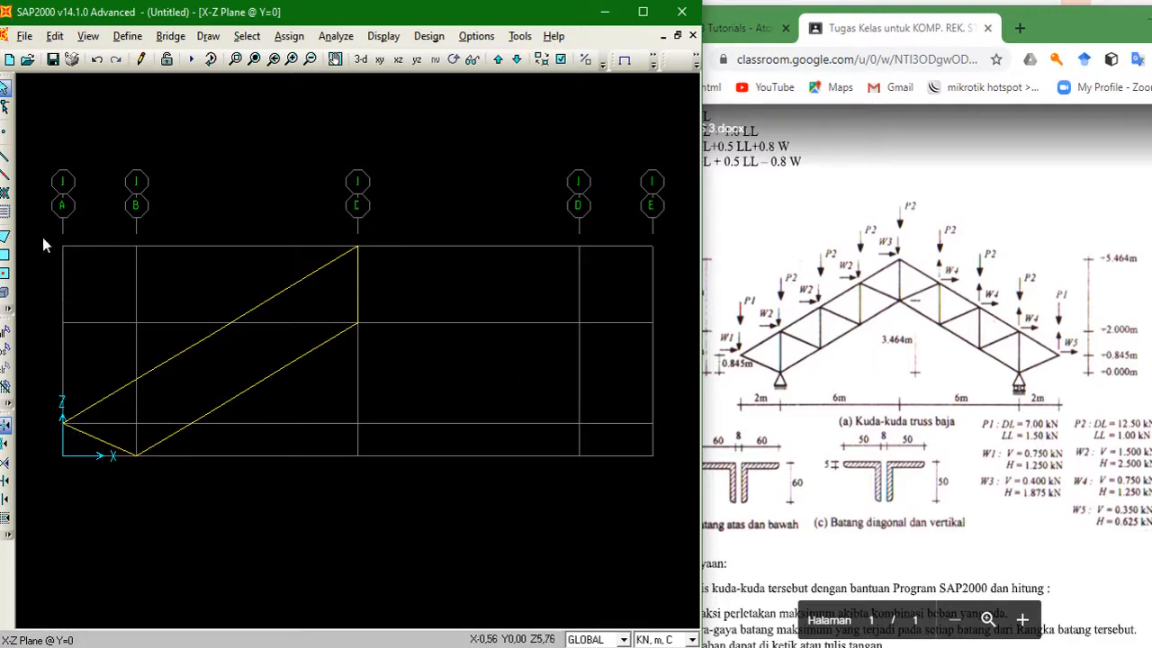
Draw the zigzag of vertical and diagonal web frames between the chord joints, from the base of grid B to the 3.464 m point on grid C
{"action": "left_click", "coordinate": [4, 154]}
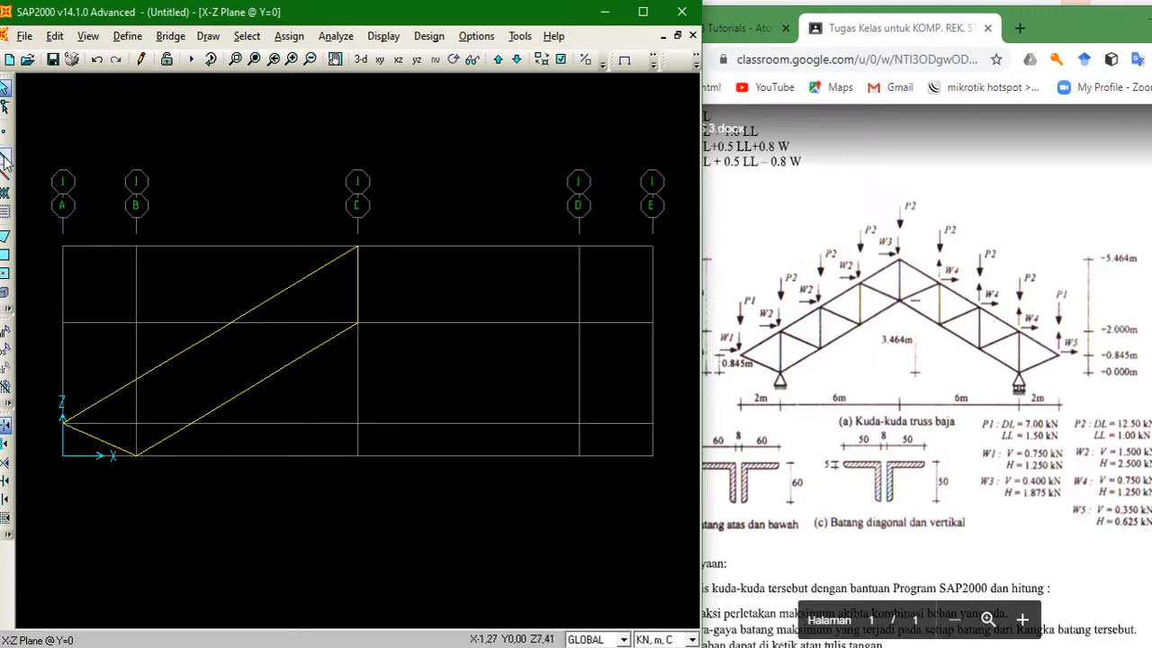
{"action": "left_click", "coordinate": [136, 455]}
{"action": "left_click", "coordinate": [137, 379]}
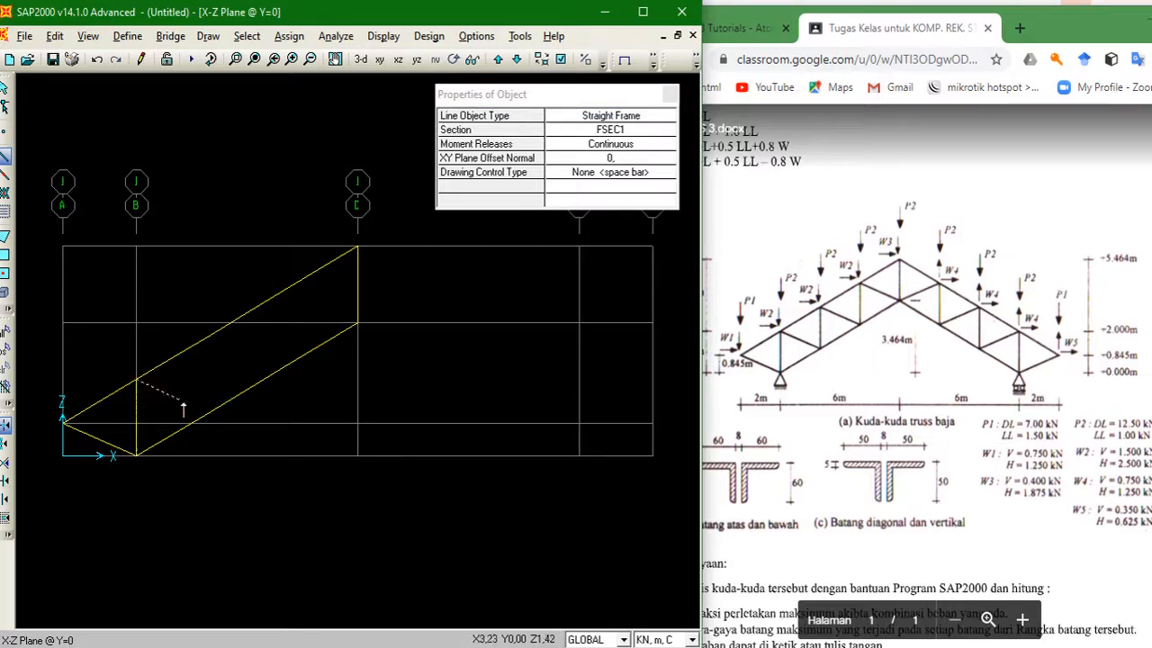
{"action": "left_click", "coordinate": [208, 415]}
{"action": "left_click", "coordinate": [210, 335]}
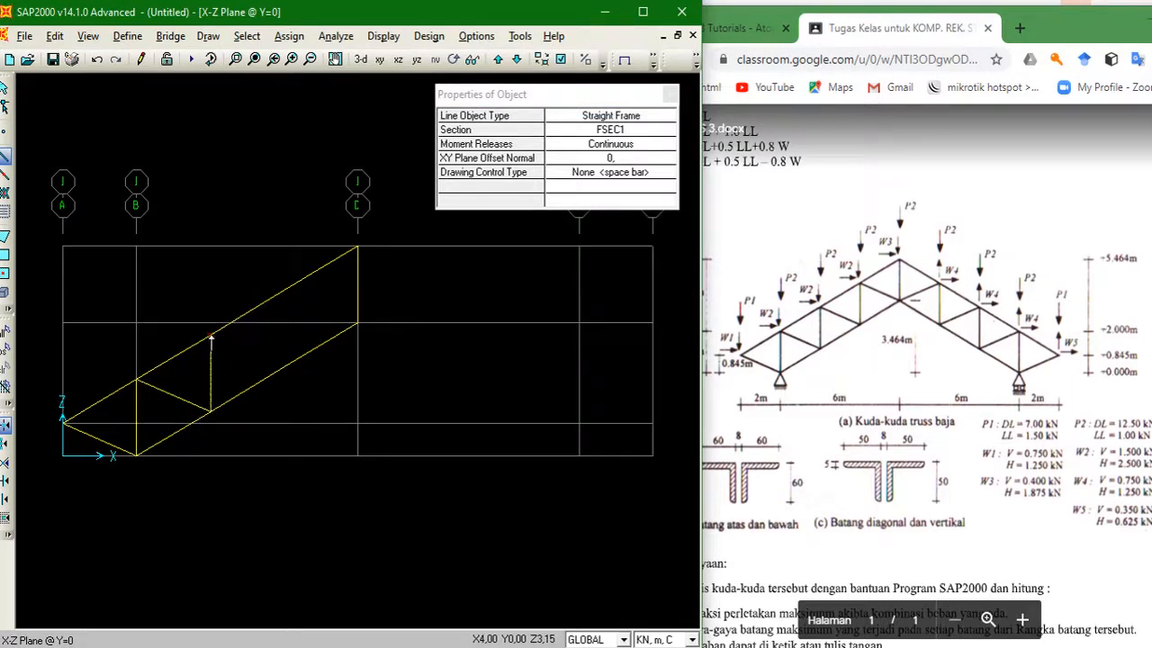
{"action": "left_click", "coordinate": [283, 366]}
{"action": "left_click", "coordinate": [284, 290]}
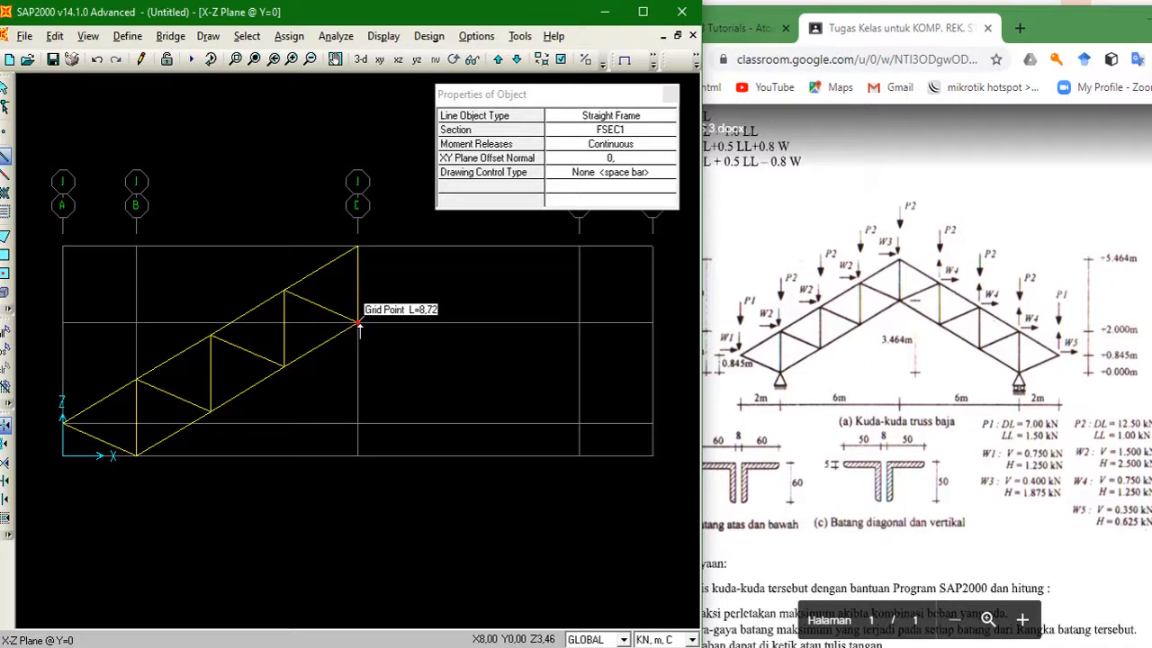
{"action": "left_click", "coordinate": [358, 322]}
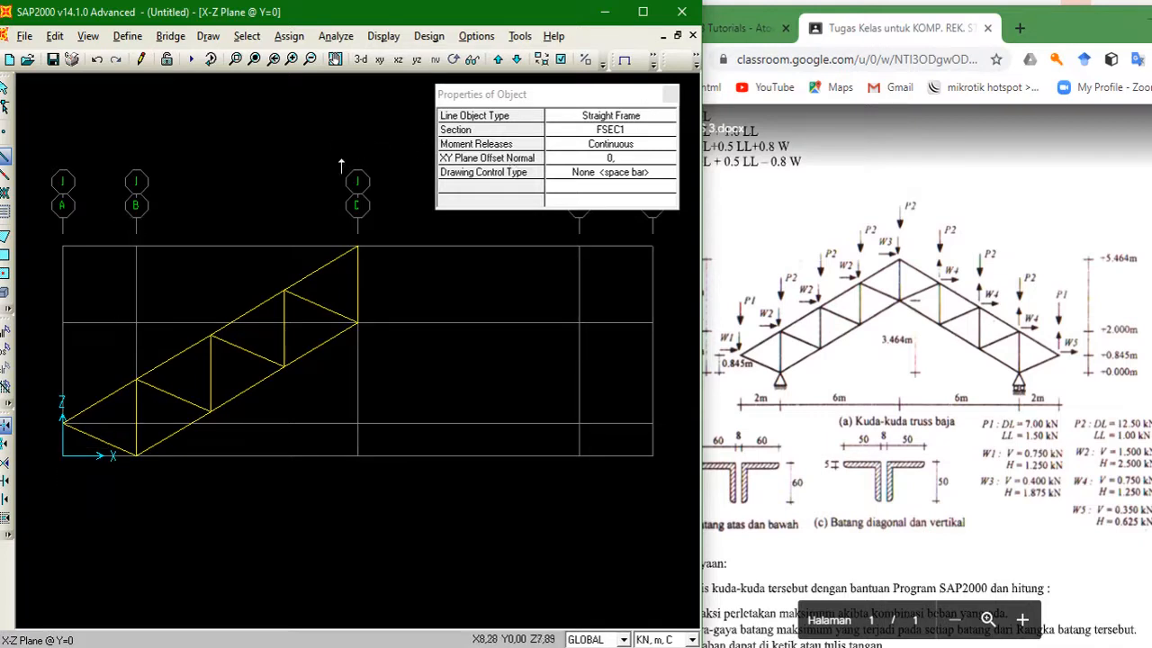
{"action": "left_click", "coordinate": [5, 87]}
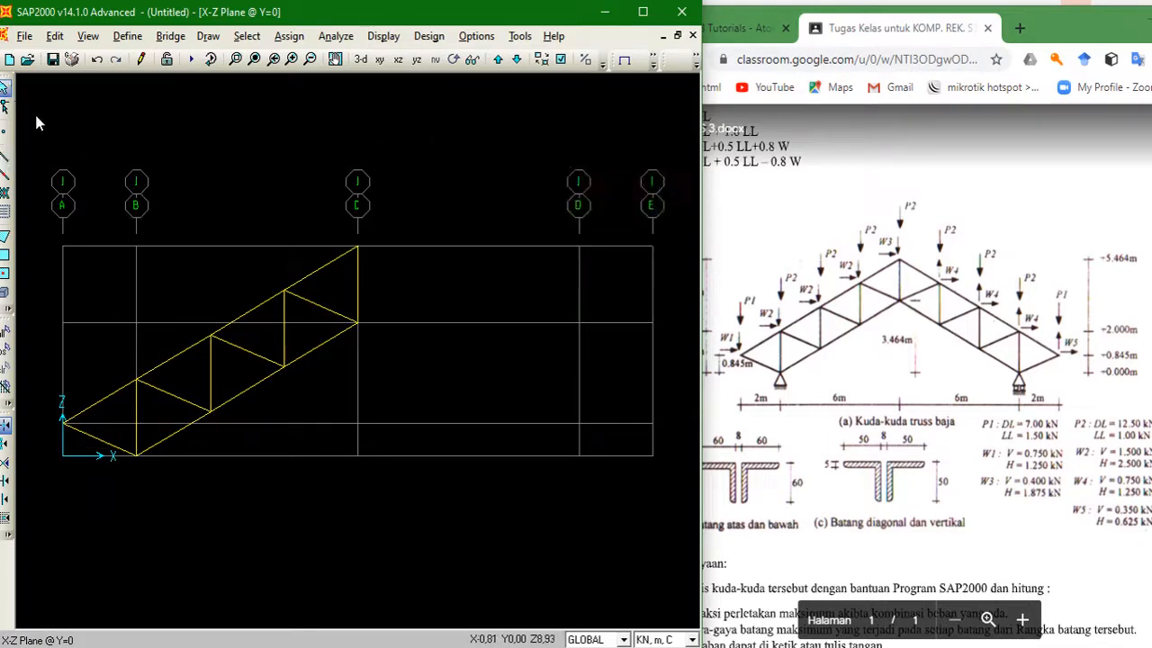
{"action": "left_click_drag", "start_coordinate": [30, 238], "coordinate": [356, 469]}
{"action": "left_click", "coordinate": [326, 342]}
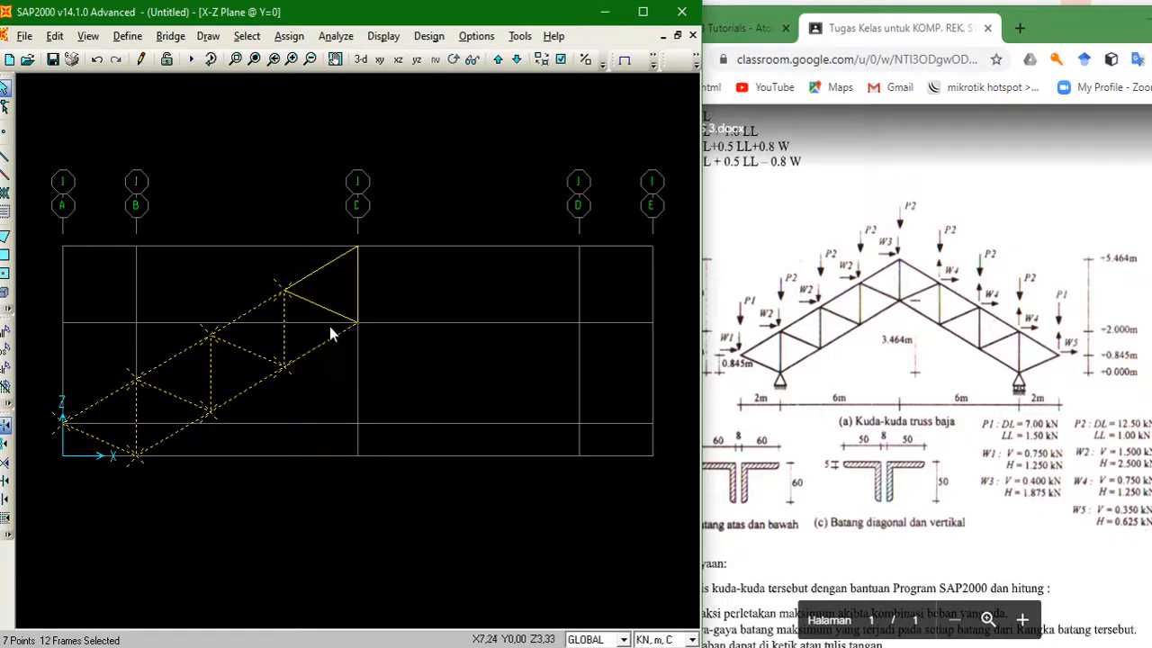
{"action": "left_click", "coordinate": [328, 264]}
{"action": "left_click", "coordinate": [55, 36]}
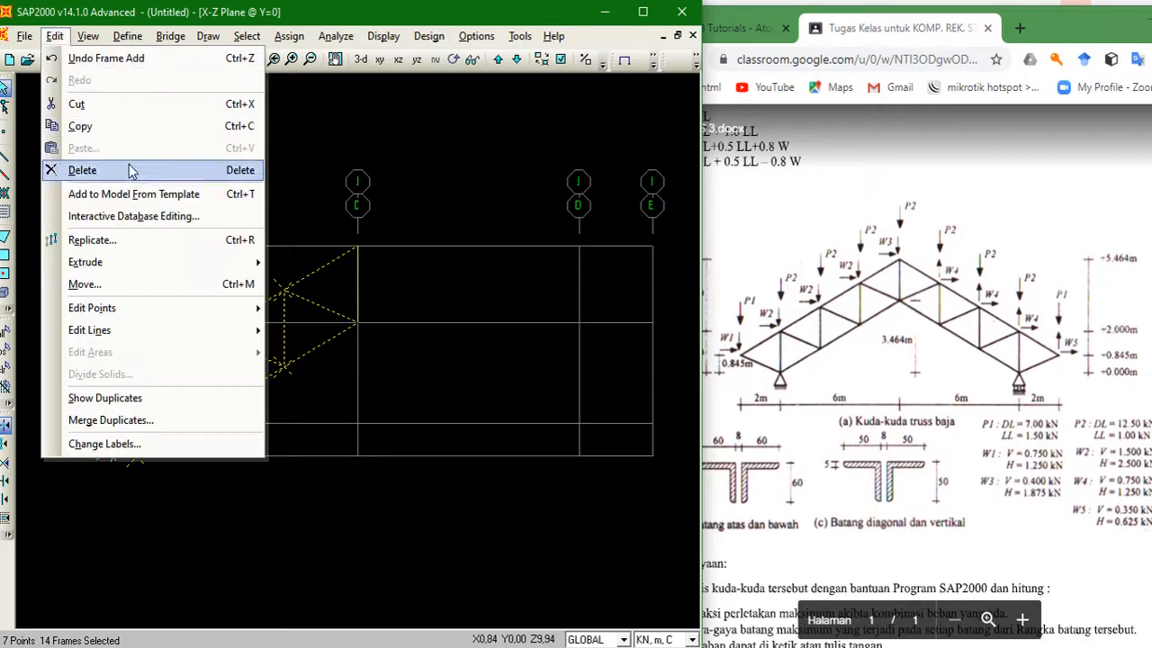
{"action": "left_click", "coordinate": [160, 241]}
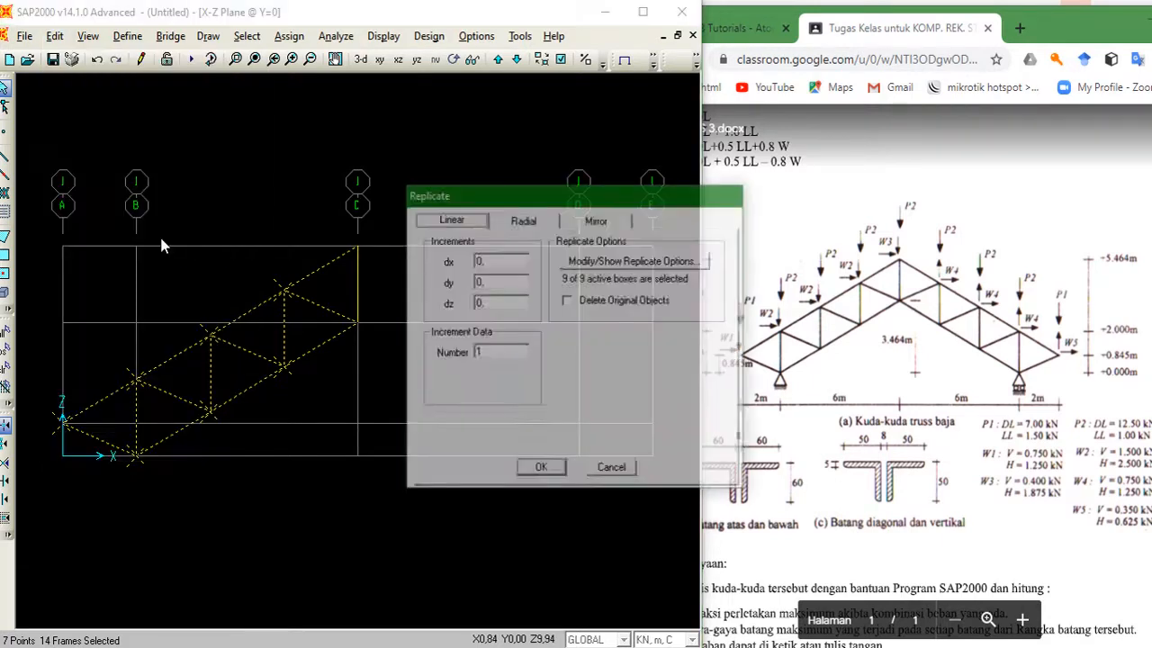
{"action": "left_click_drag", "start_coordinate": [576, 196], "coordinate": [787, 129]}
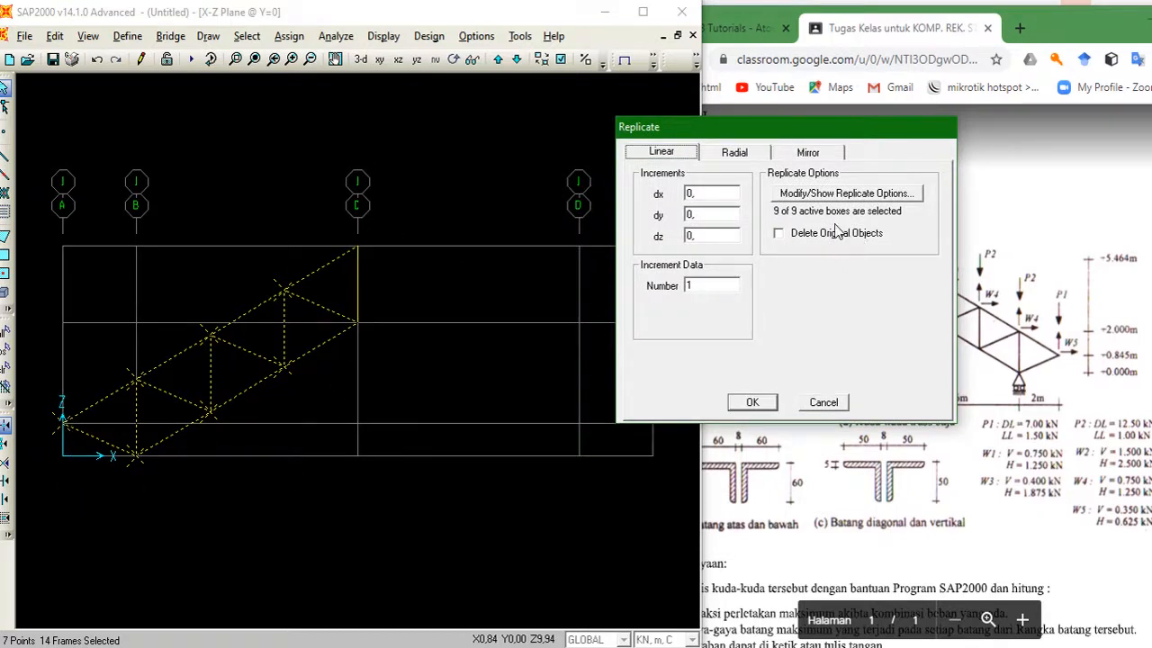
{"action": "left_click", "coordinate": [810, 153]}
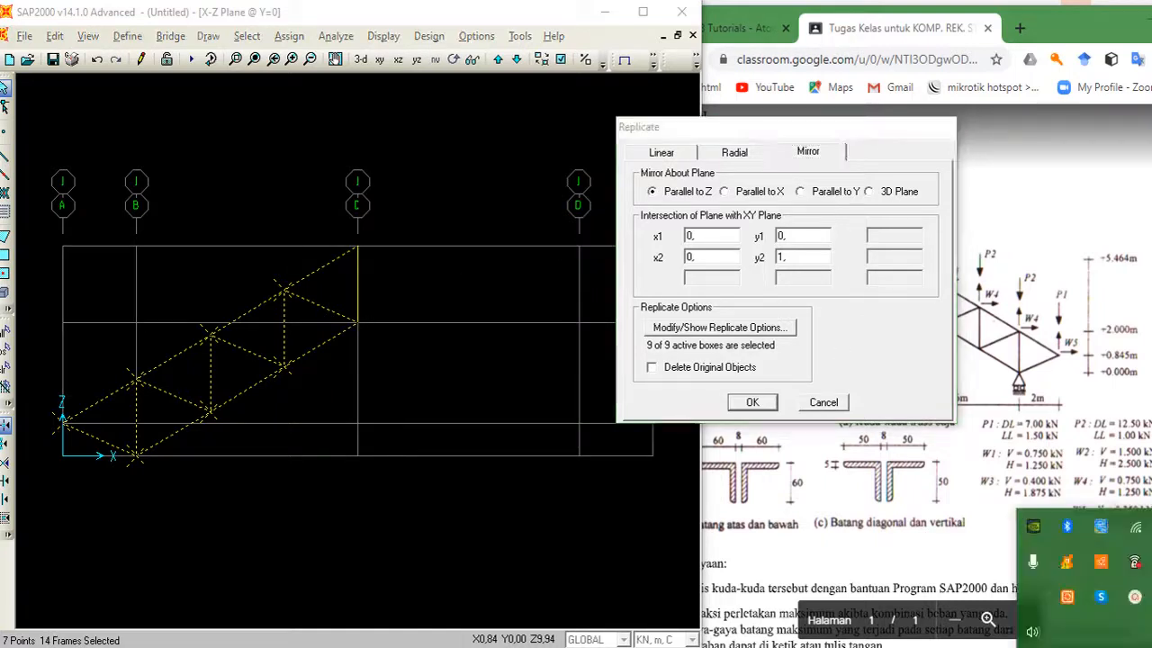
{"action": "left_click", "coordinate": [1134, 599]}
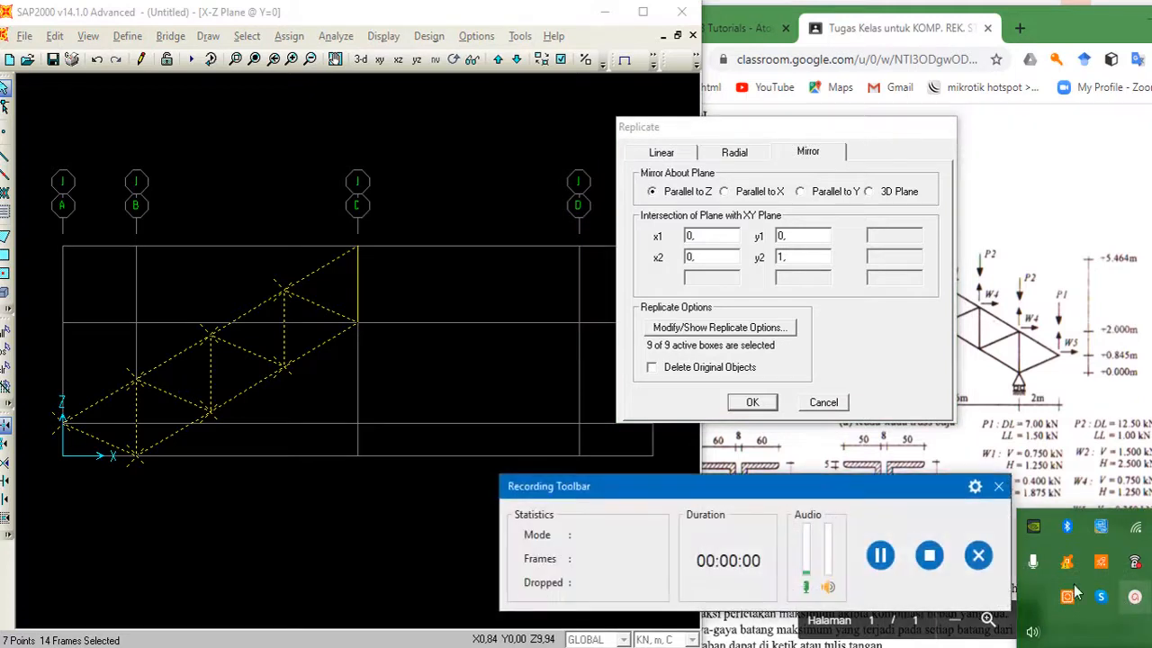
{"action": "left_click", "coordinate": [880, 555]}
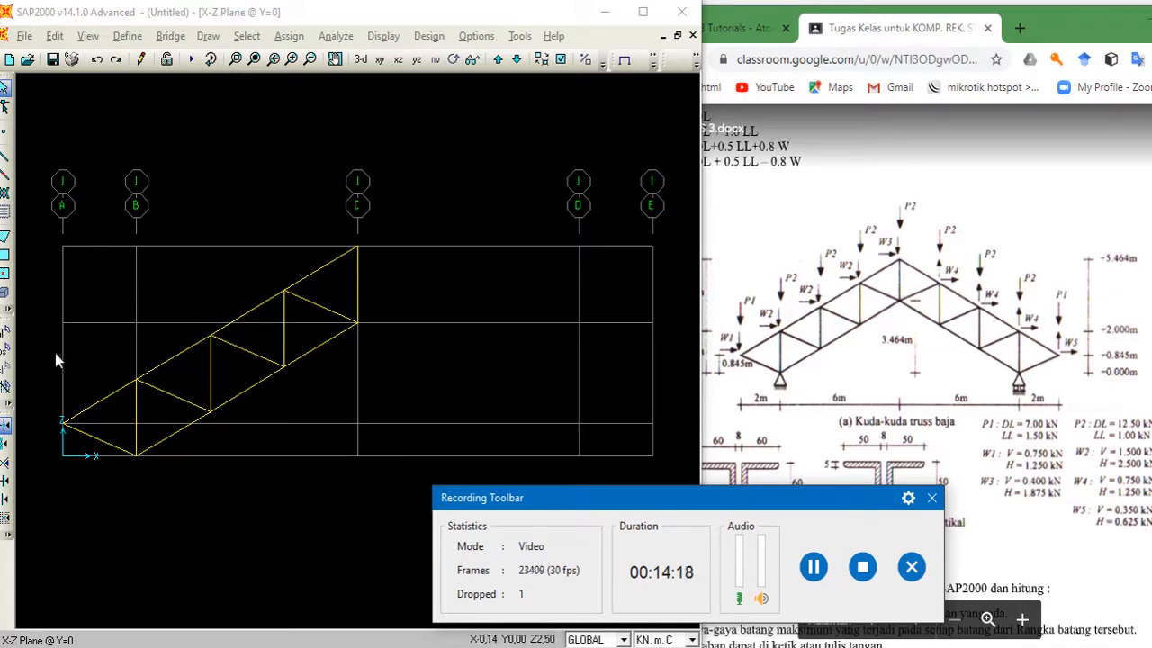
Mirror the whole left truss half with Replicate about a plane parallel to Y, through x1 = 8, z1 = 0 and x2 = 8, z2 = 8
{"action": "left_click_drag", "start_coordinate": [45, 222], "coordinate": [372, 484]}
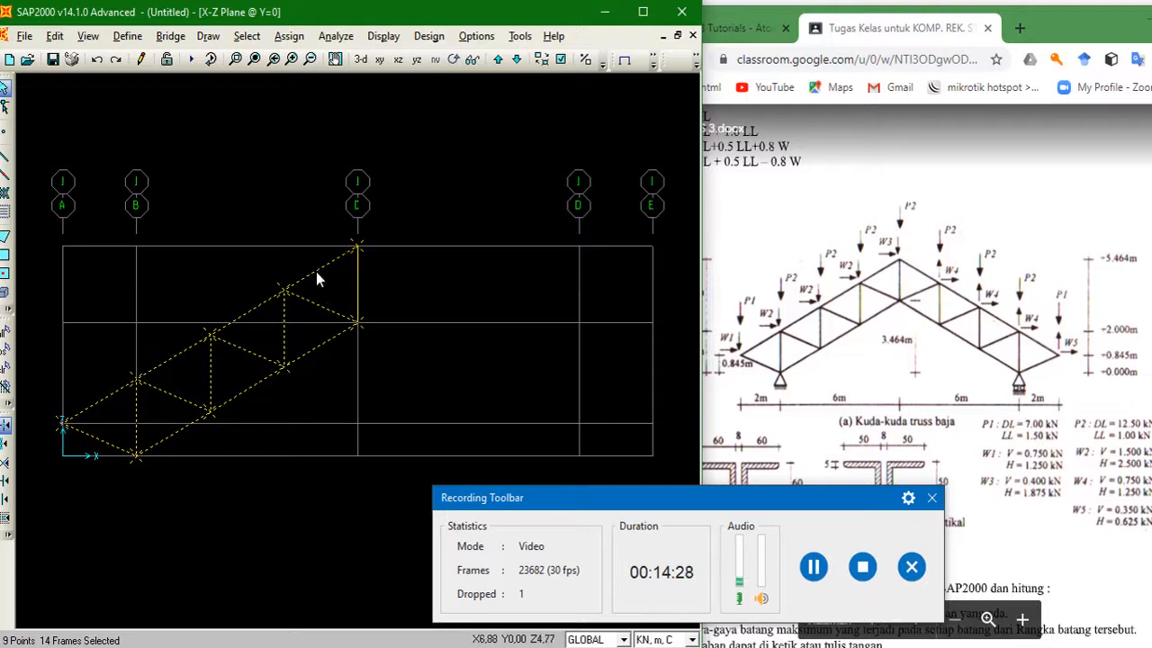
{"action": "left_click", "coordinate": [55, 36]}
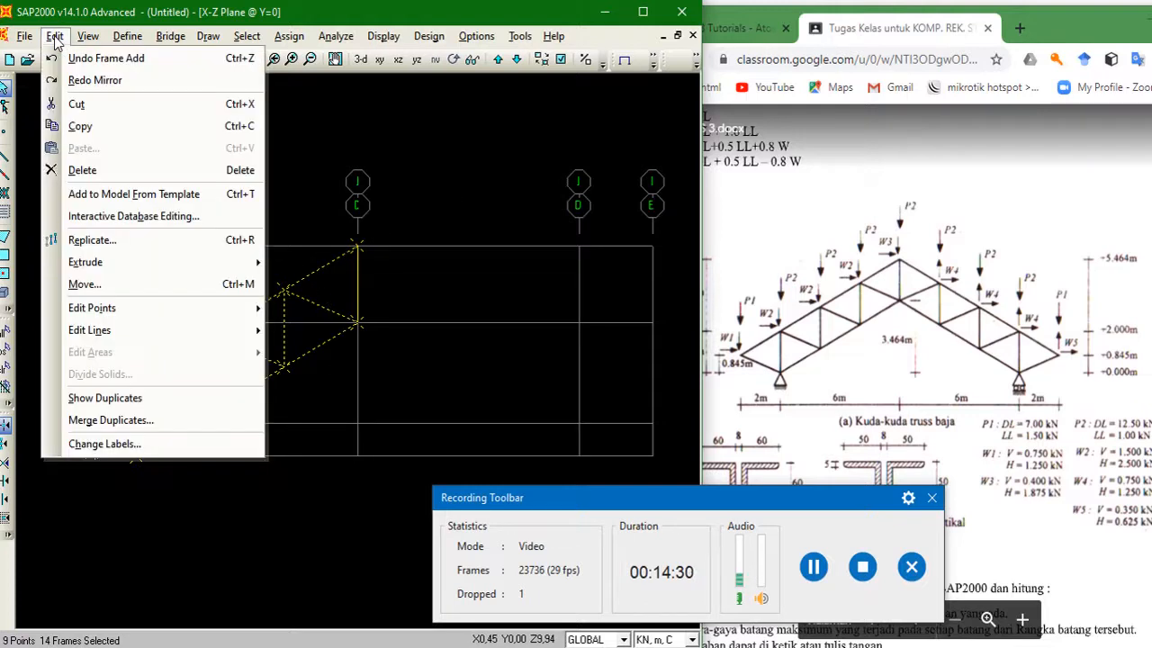
{"action": "left_click", "coordinate": [132, 250]}
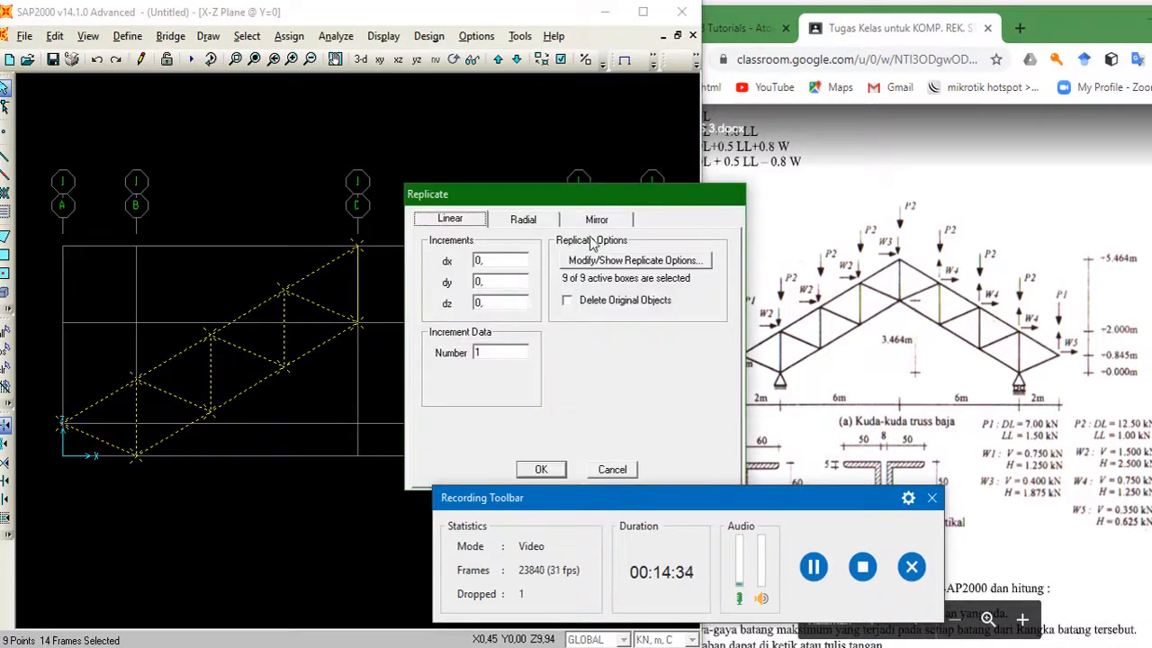
{"action": "left_click", "coordinate": [603, 224]}
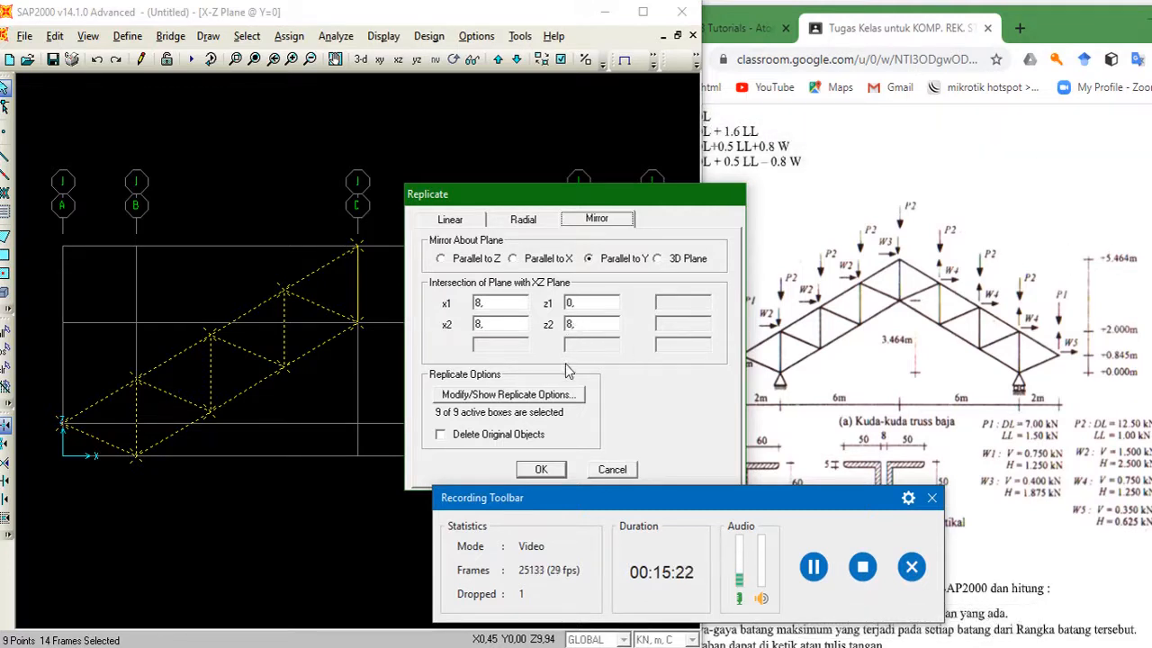
{"action": "left_click", "coordinate": [541, 470]}
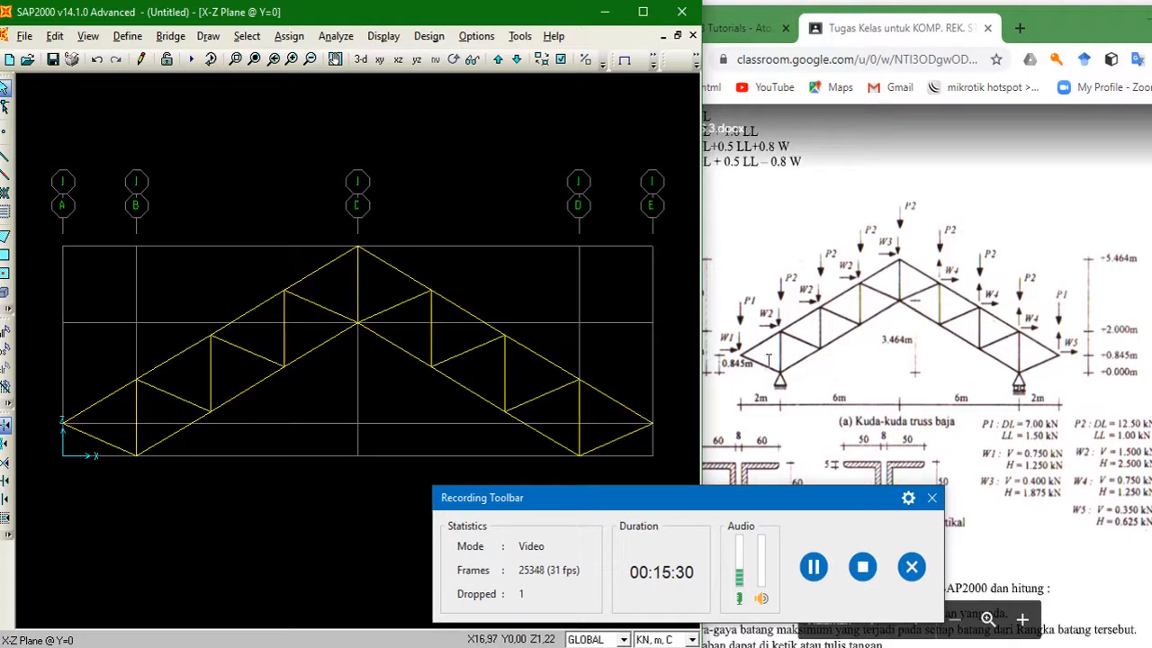
Assign a pinned restraint (Translation 1, 2 and 3) to the truss joint at the base of grid B
{"action": "left_click", "coordinate": [135, 460]}
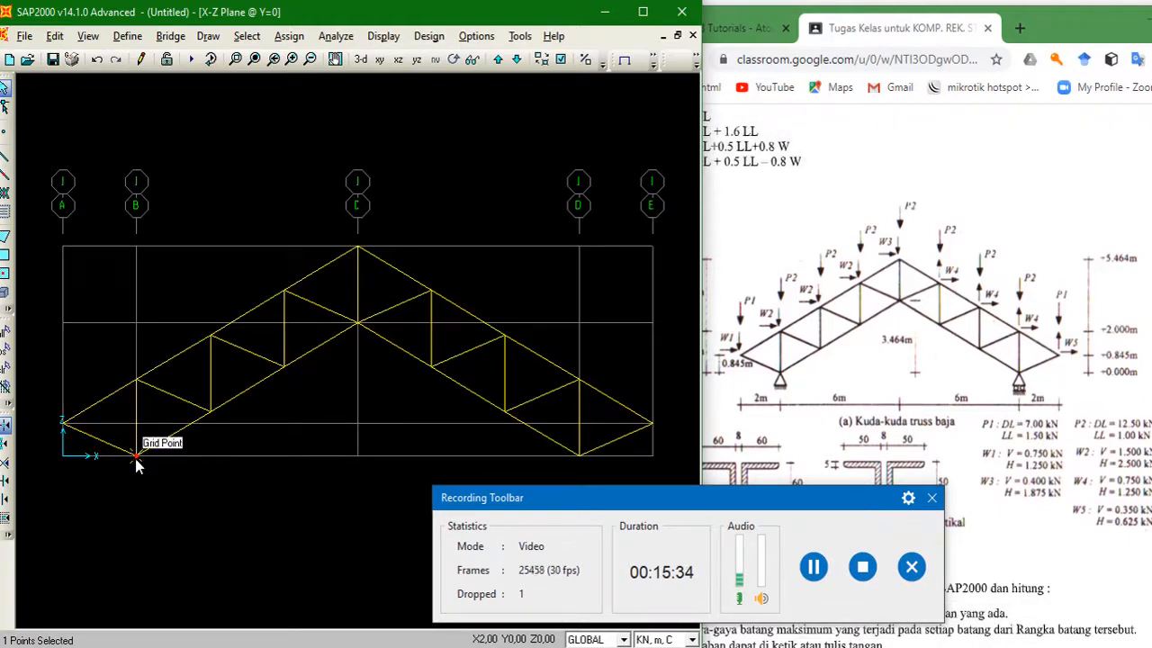
{"action": "left_click", "coordinate": [289, 38]}
{"action": "mouse_move", "coordinate": [320, 70]}
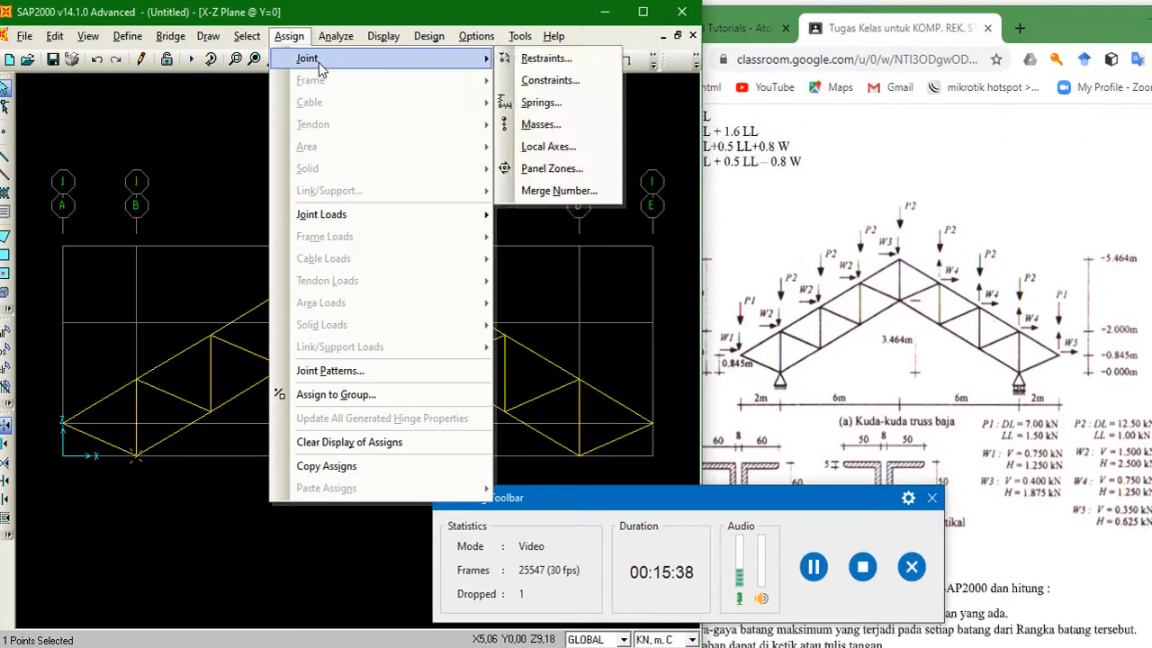
{"action": "left_click", "coordinate": [531, 59]}
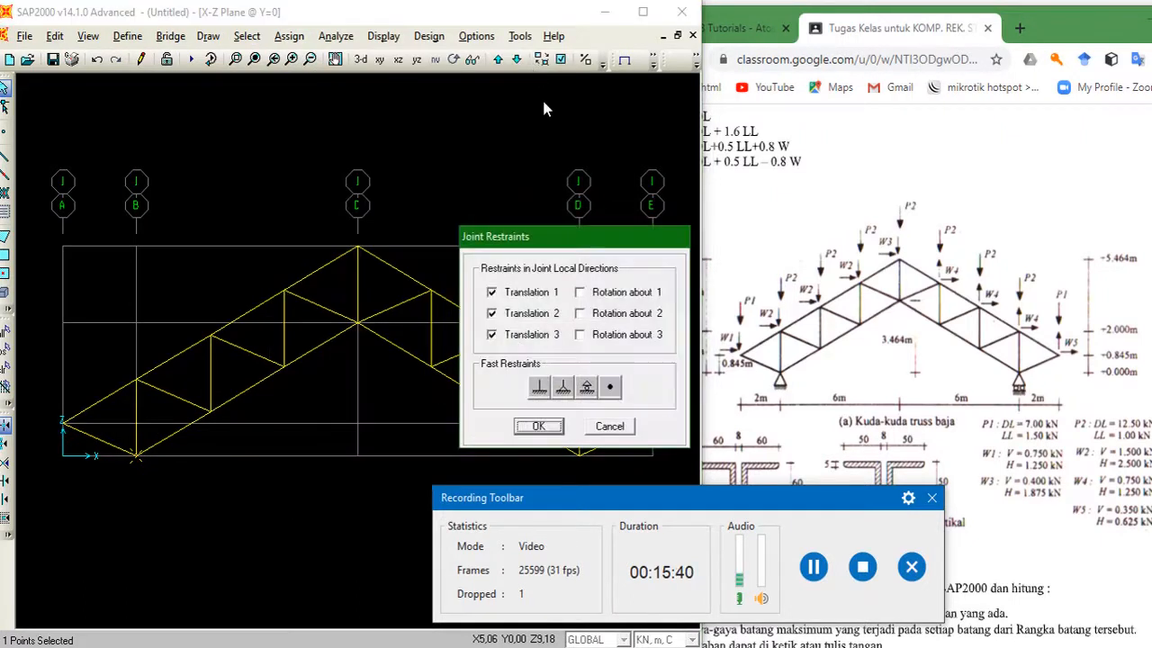
{"action": "left_click", "coordinate": [562, 388]}
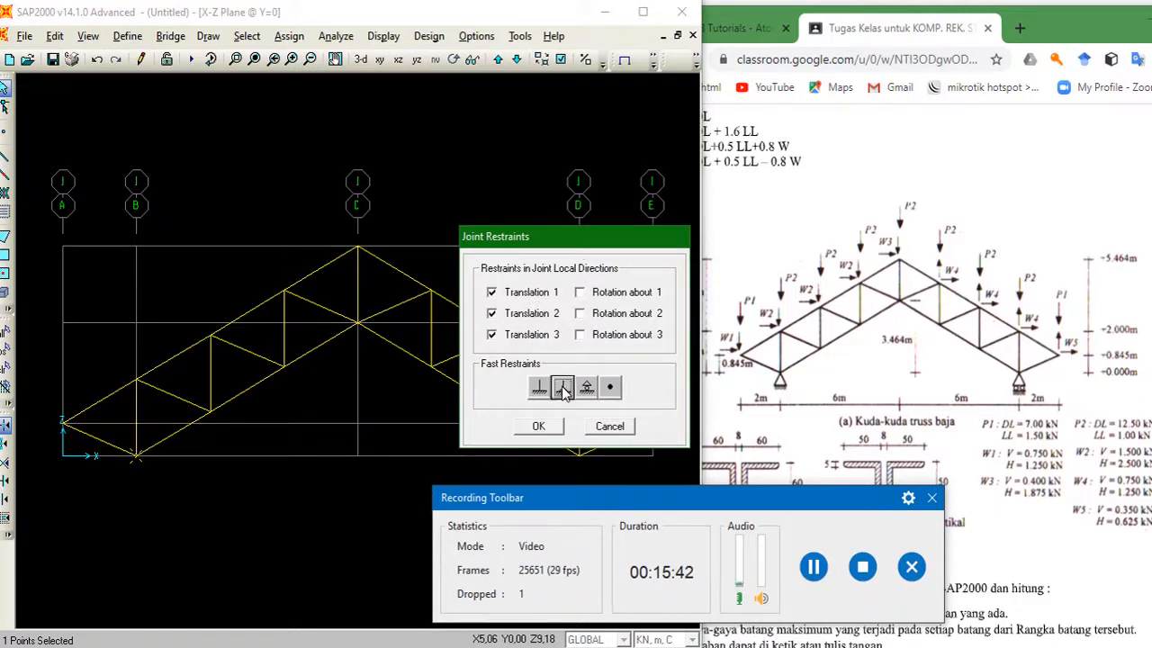
{"action": "left_click", "coordinate": [538, 426]}
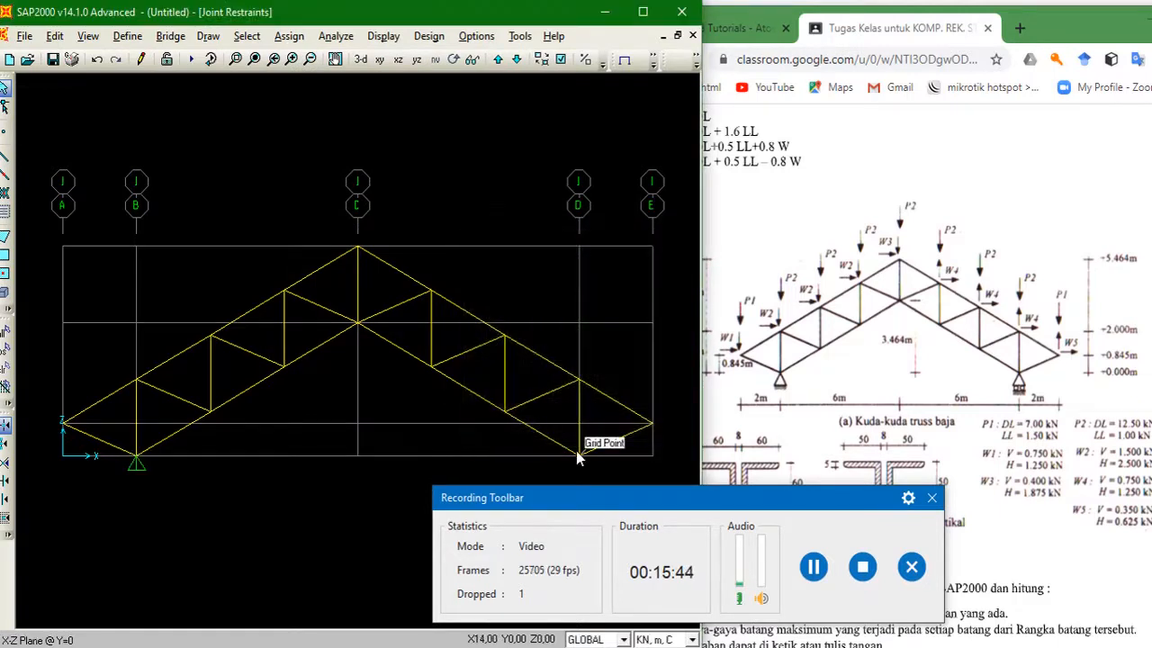
Assign a roller restraint (Translation 3 only) to the truss joint at the base of grid D
{"action": "left_click", "coordinate": [577, 455]}
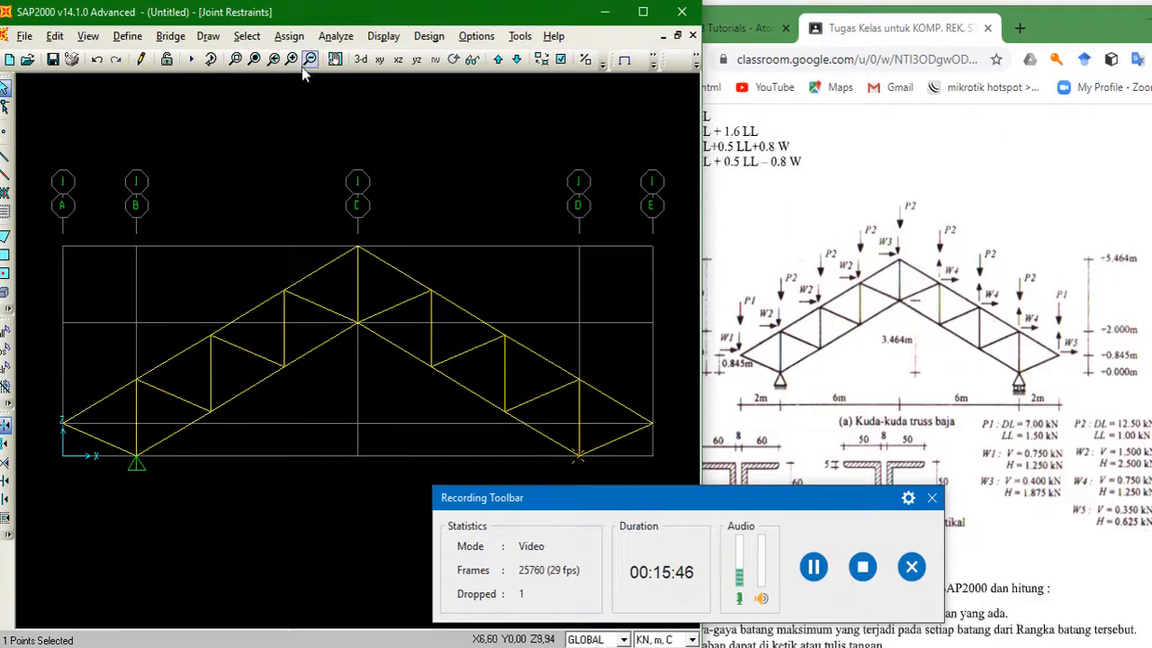
{"action": "left_click", "coordinate": [289, 36]}
{"action": "mouse_move", "coordinate": [315, 59]}
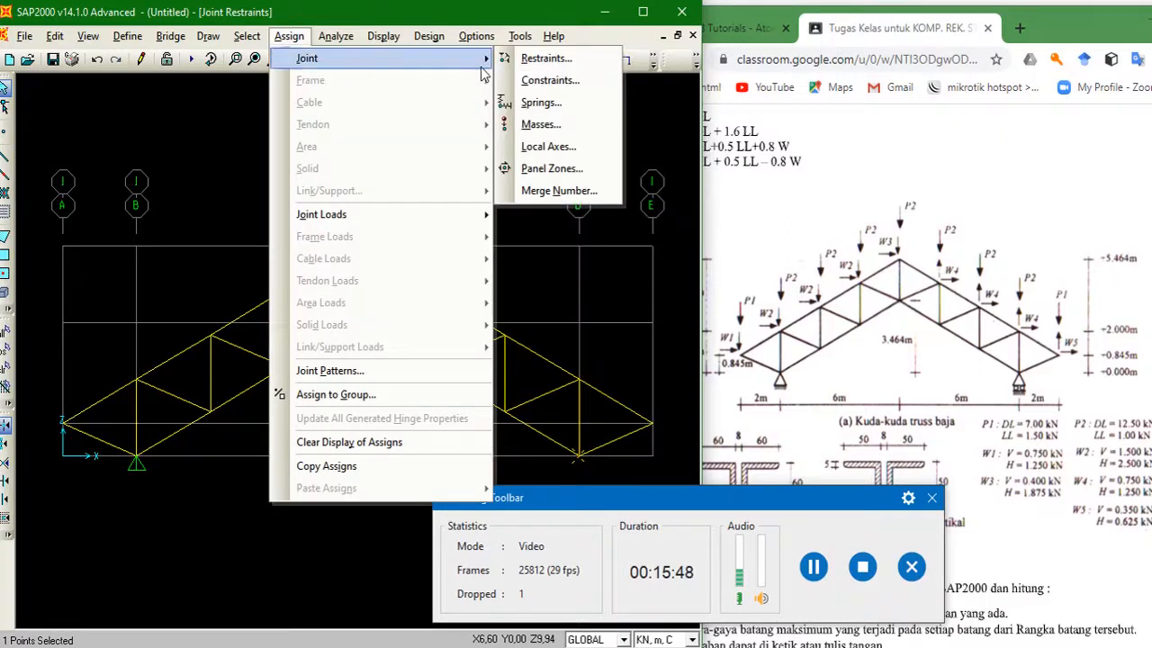
{"action": "left_click", "coordinate": [546, 58]}
{"action": "left_click", "coordinate": [586, 387]}
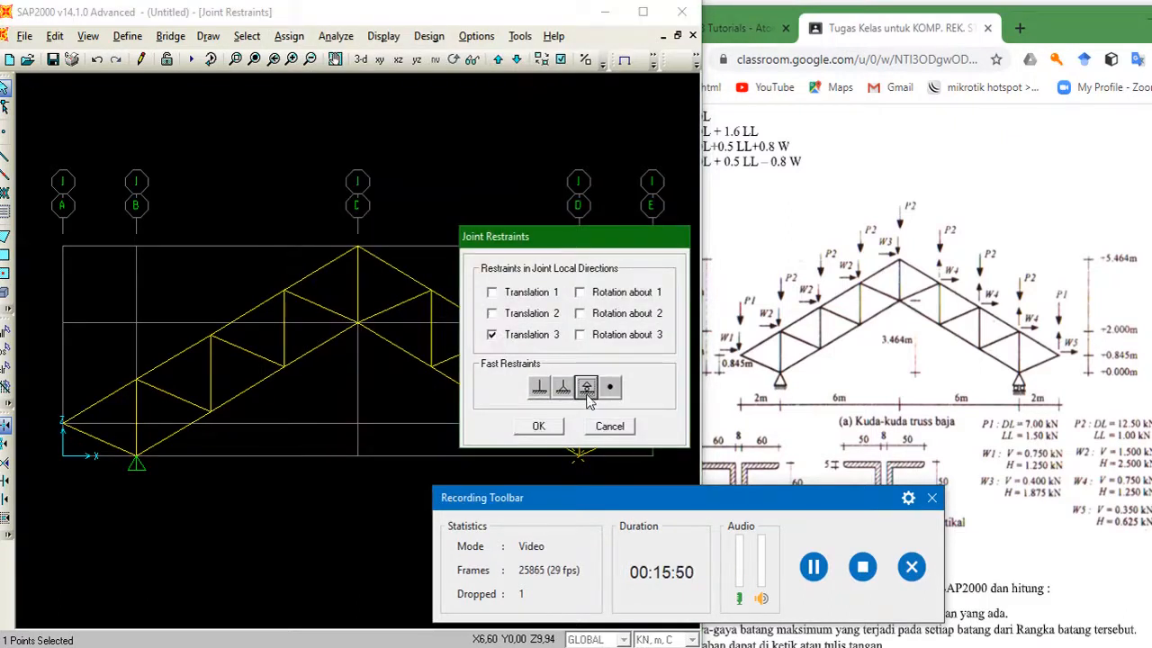
{"action": "left_click", "coordinate": [538, 425]}
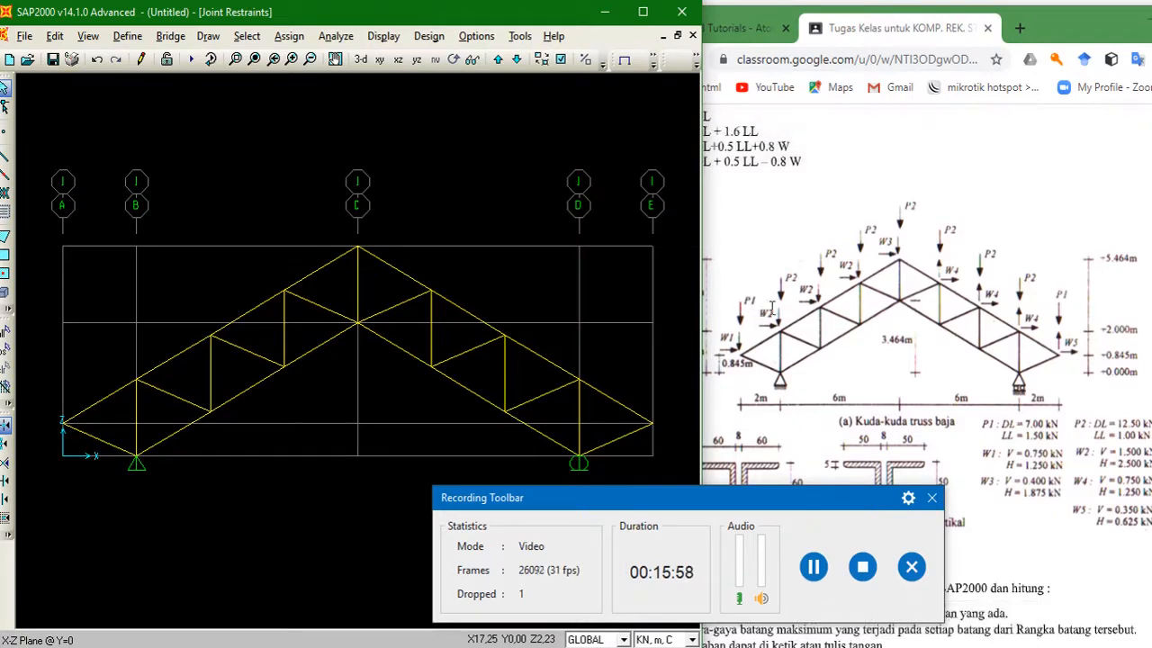
Review the assignment document in the browser for the member profiles, steel grade, load combinations and load values
{"action": "left_click", "coordinate": [789, 224]}
{"action": "scroll", "coordinate": [794, 270], "scroll_direction": "down", "scroll_amount": 3}
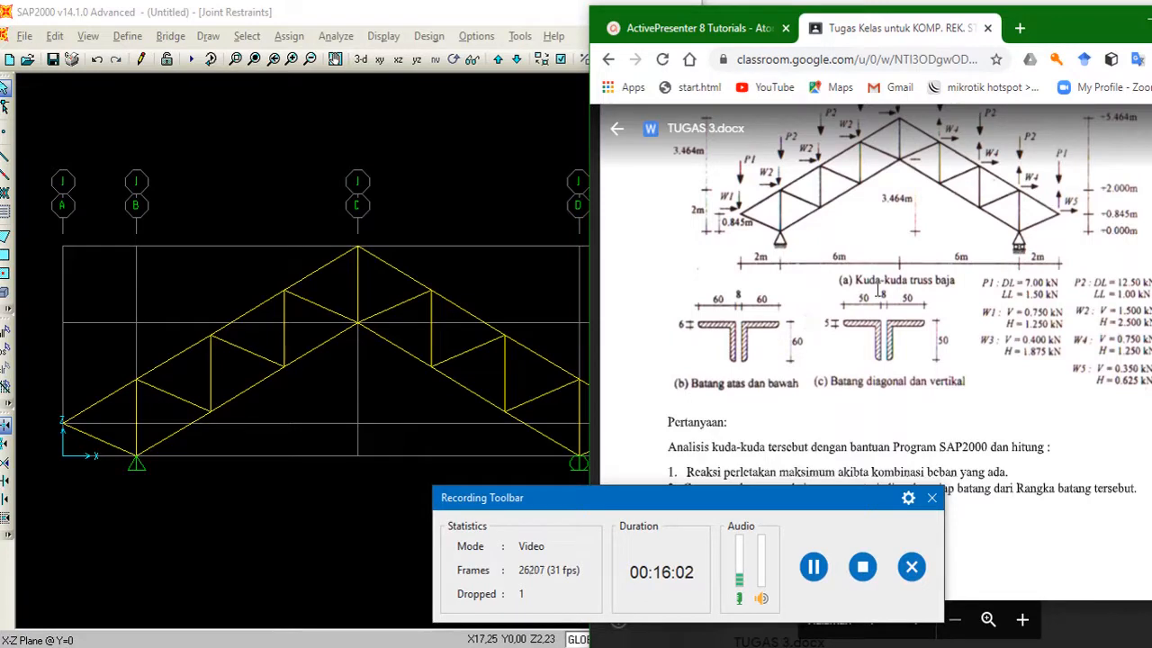
{"action": "scroll", "coordinate": [872, 290], "scroll_direction": "up", "scroll_amount": 2}
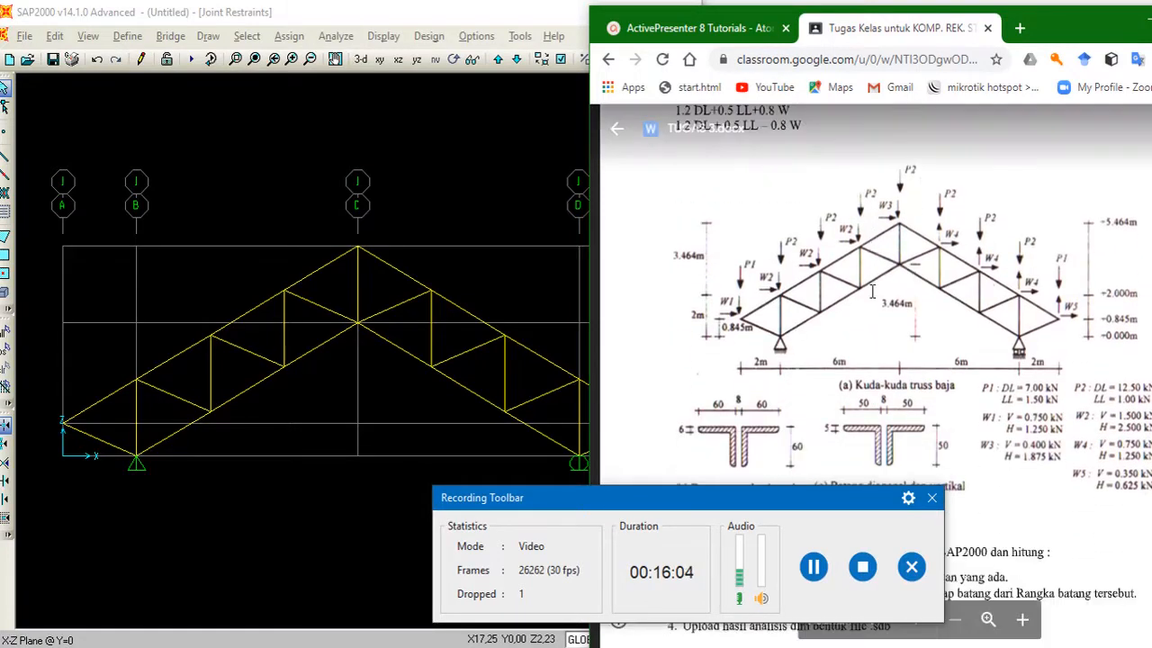
{"action": "scroll", "coordinate": [872, 291], "scroll_direction": "up", "scroll_amount": 2}
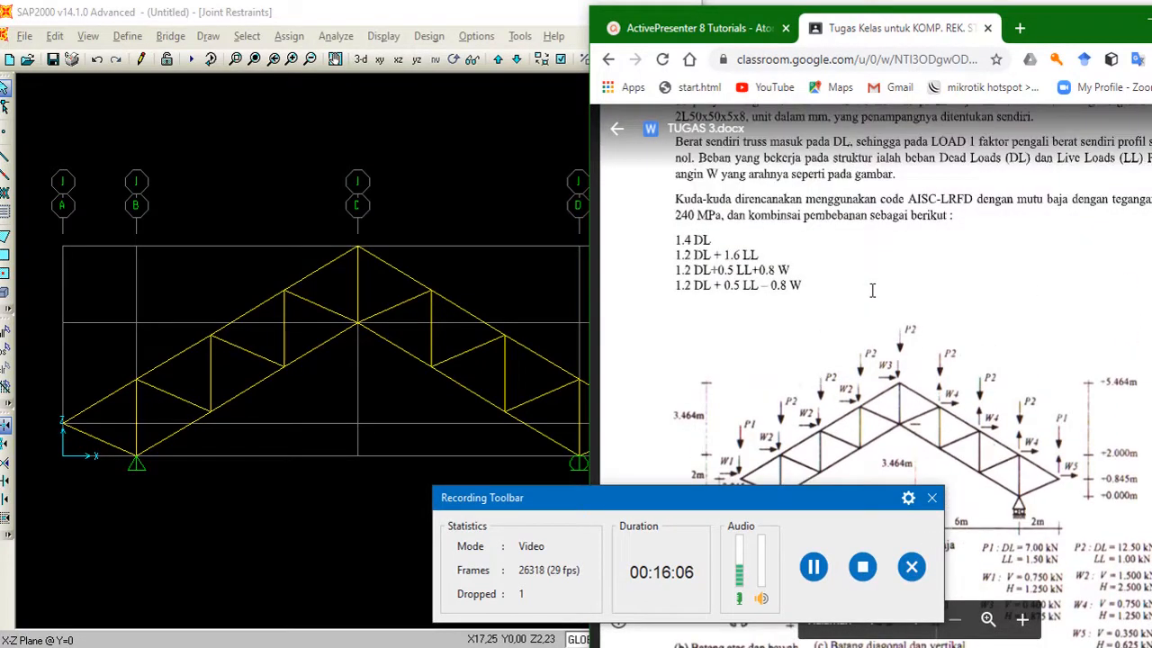
{"action": "scroll", "coordinate": [872, 290], "scroll_direction": "up", "scroll_amount": 4}
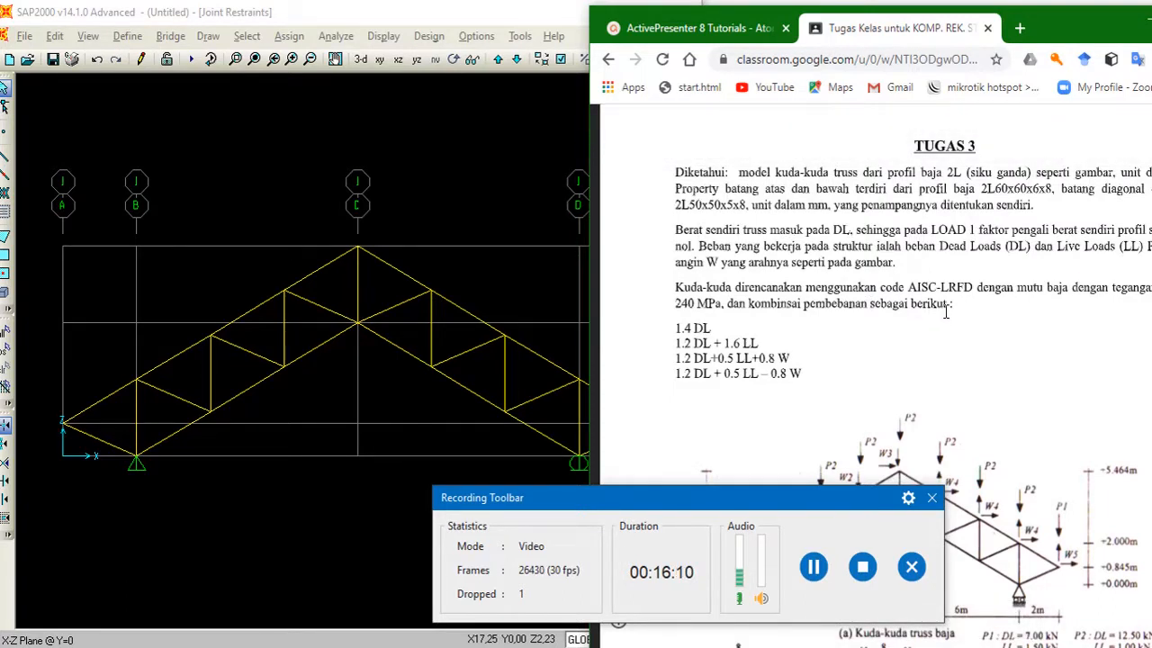
{"action": "scroll", "coordinate": [943, 311], "scroll_direction": "down", "scroll_amount": 2}
{"action": "scroll", "coordinate": [944, 313], "scroll_direction": "up", "scroll_amount": 2}
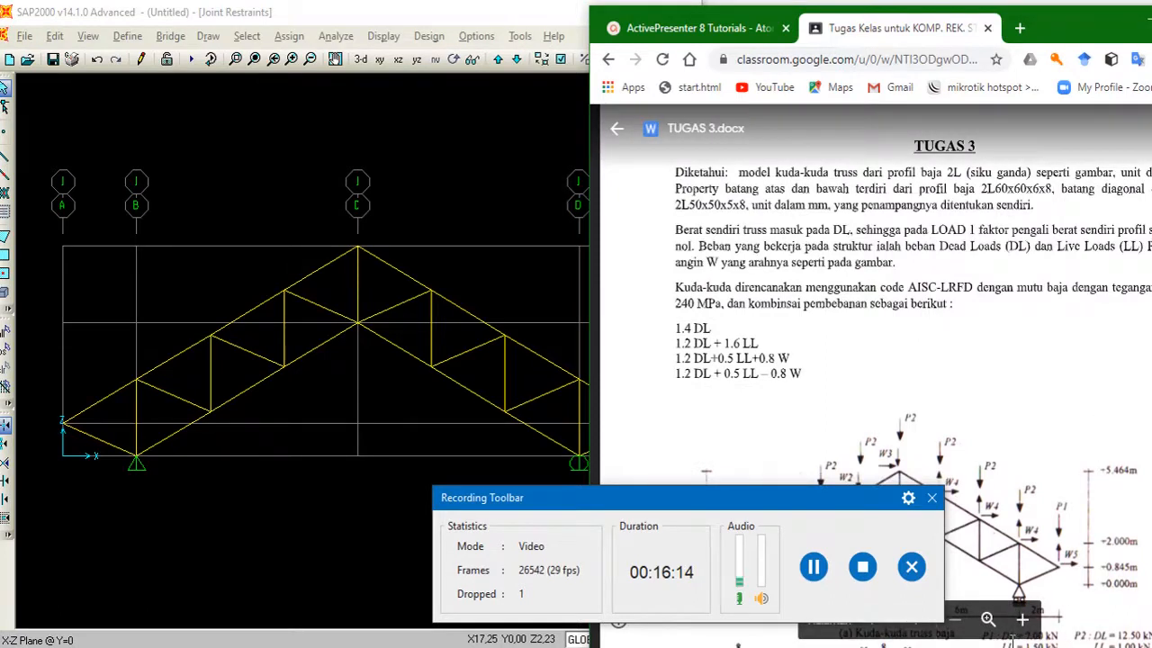
Close the Recording Toolbar covering the assignment and reposition the browser window to show the document's full text width
{"action": "left_click_drag", "start_coordinate": [810, 497], "coordinate": [645, 413]}
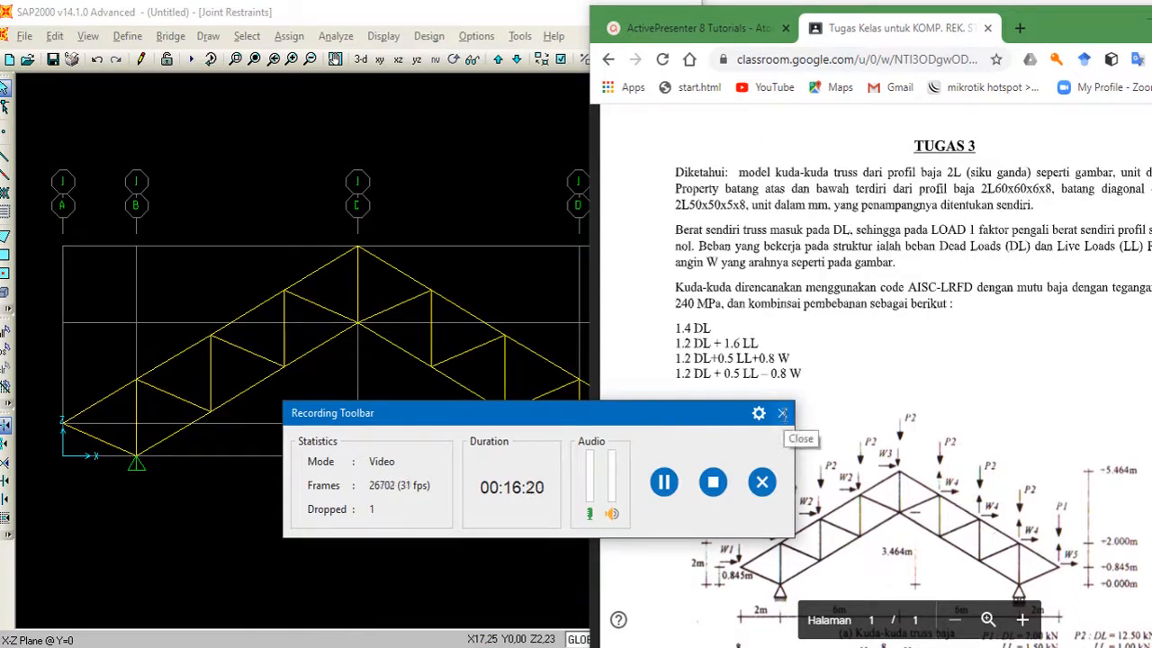
{"action": "left_click", "coordinate": [782, 413]}
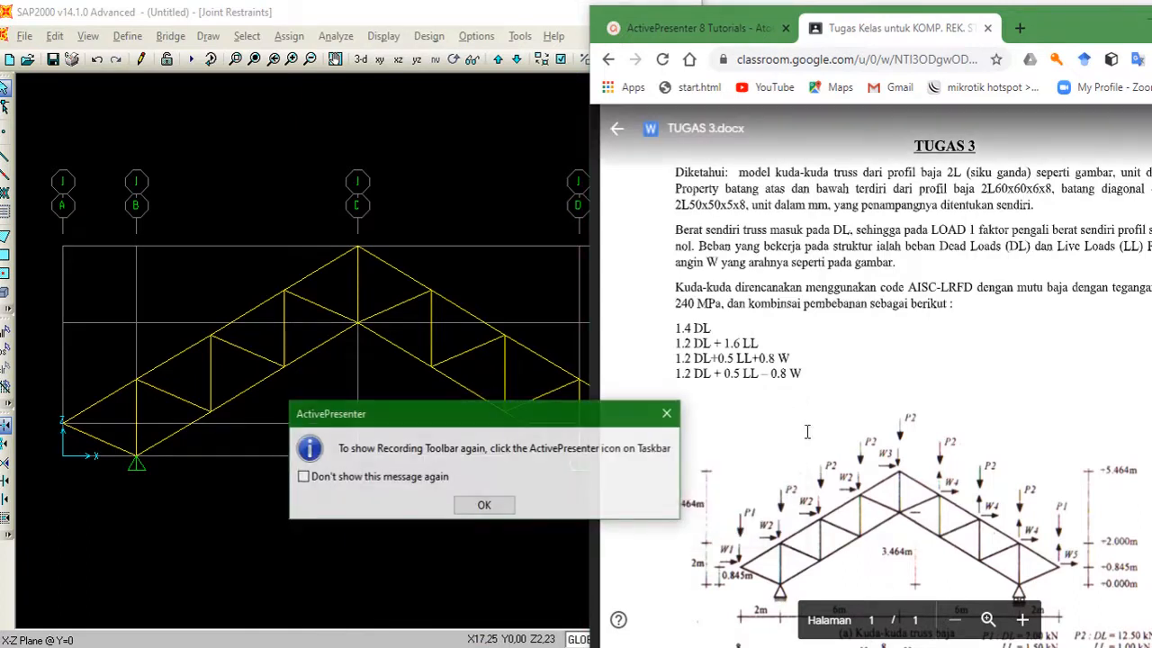
{"action": "left_click", "coordinate": [485, 504]}
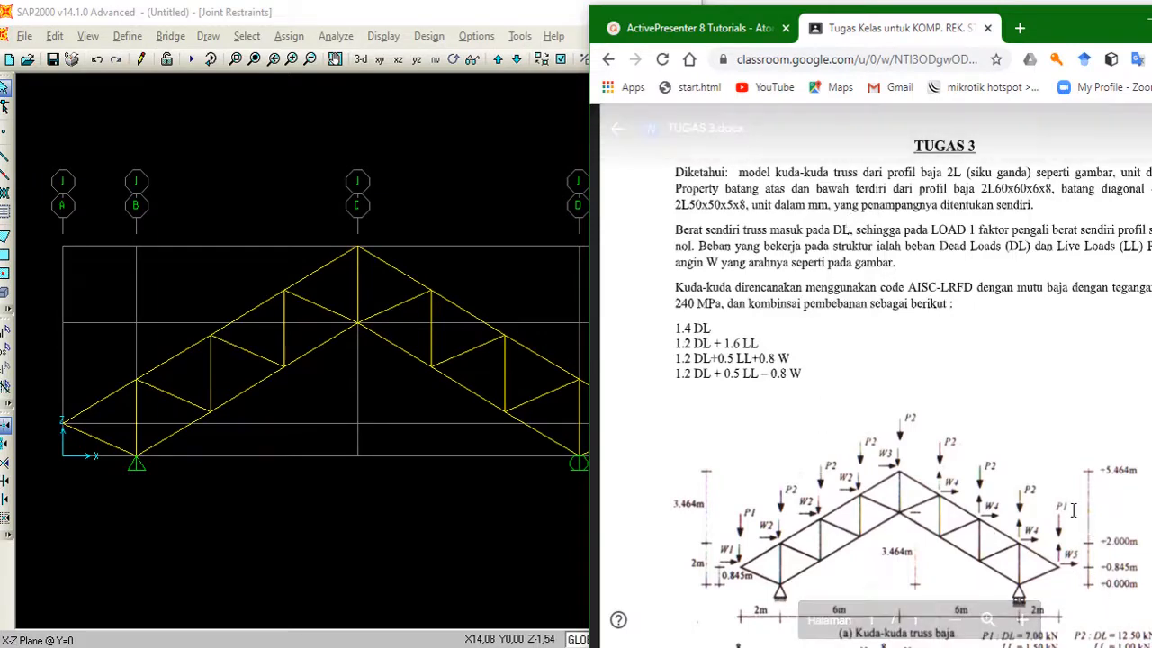
{"action": "left_click_drag", "start_coordinate": [1071, 19], "coordinate": [972, 16]}
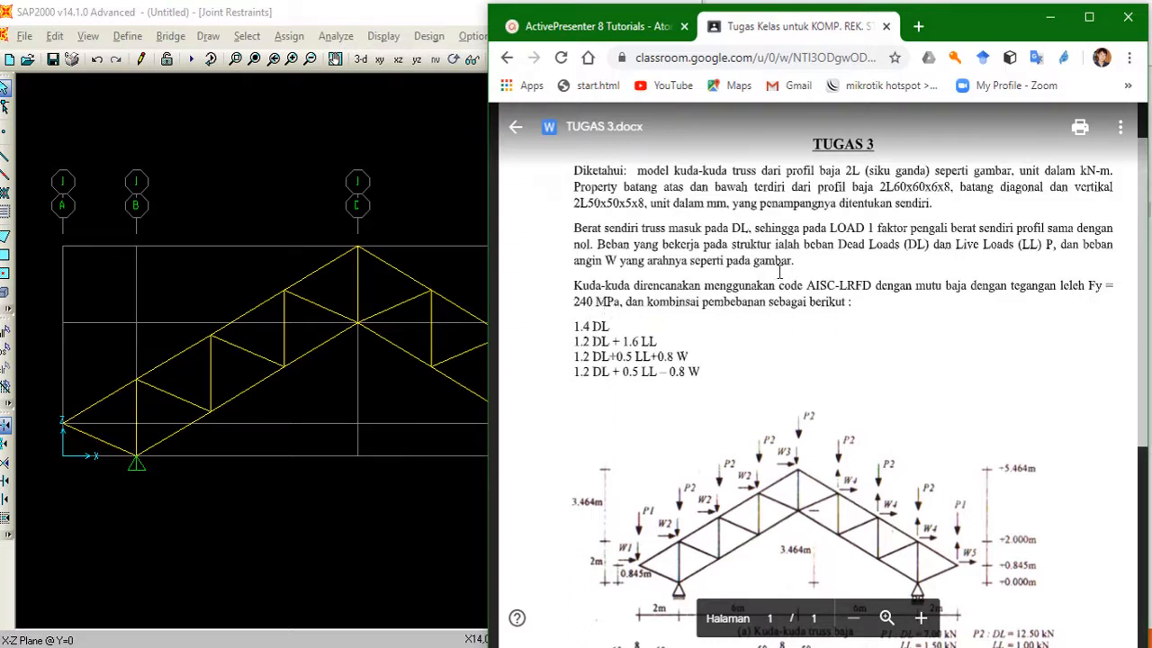
Back in SAP2000, add a quick material definition of type Steel with the ASTM A36 specification
{"action": "left_click", "coordinate": [192, 104]}
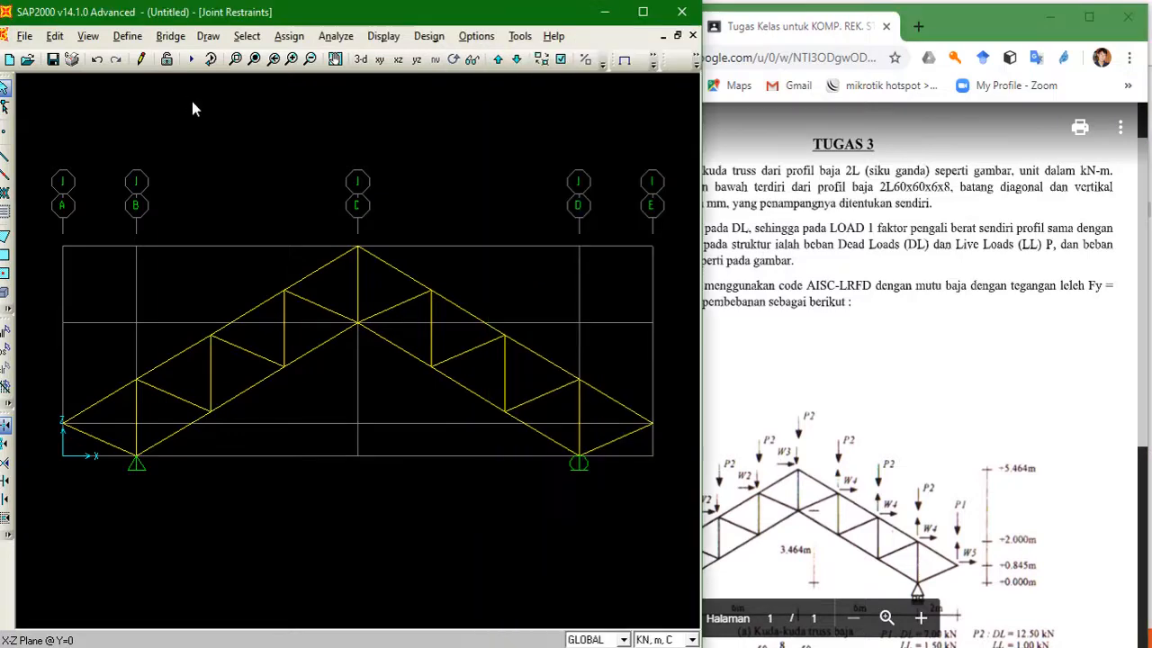
{"action": "left_click", "coordinate": [121, 37]}
{"action": "left_click", "coordinate": [144, 59]}
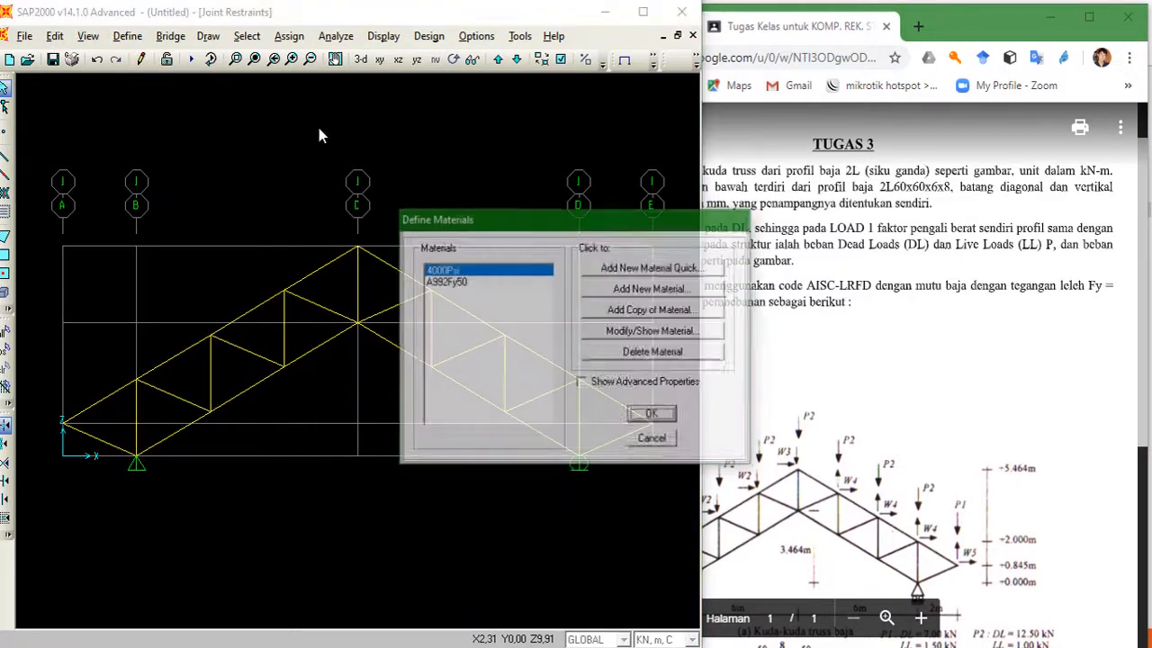
{"action": "left_click_drag", "start_coordinate": [513, 231], "coordinate": [426, 193]}
{"action": "left_click", "coordinate": [369, 244]}
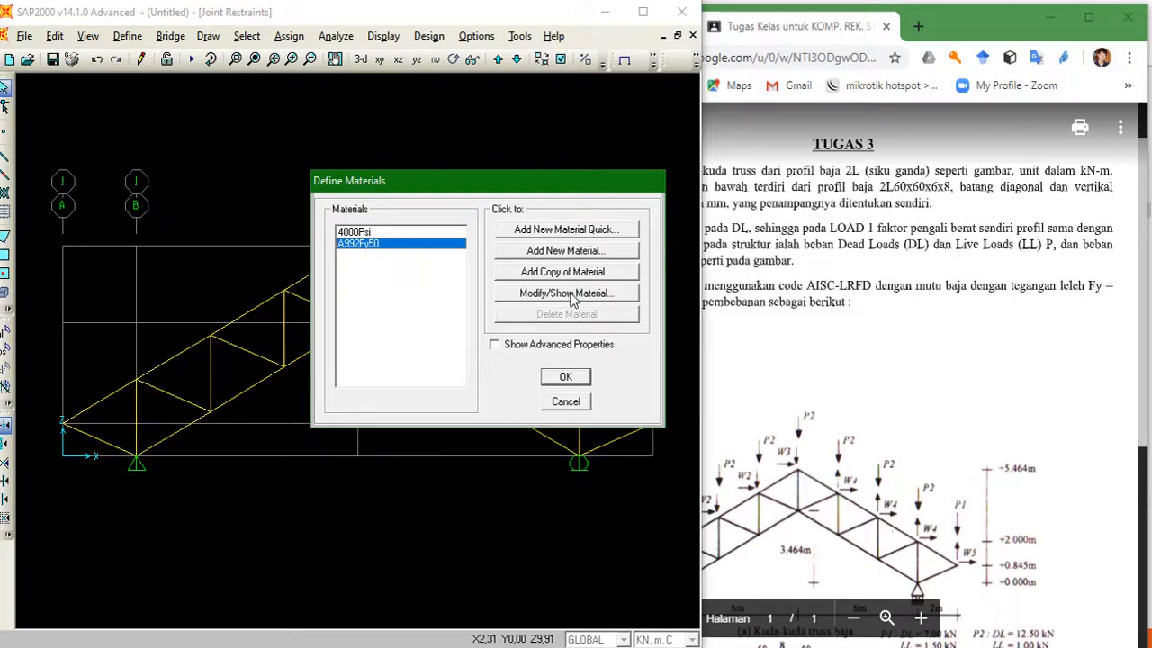
{"action": "left_click", "coordinate": [578, 230]}
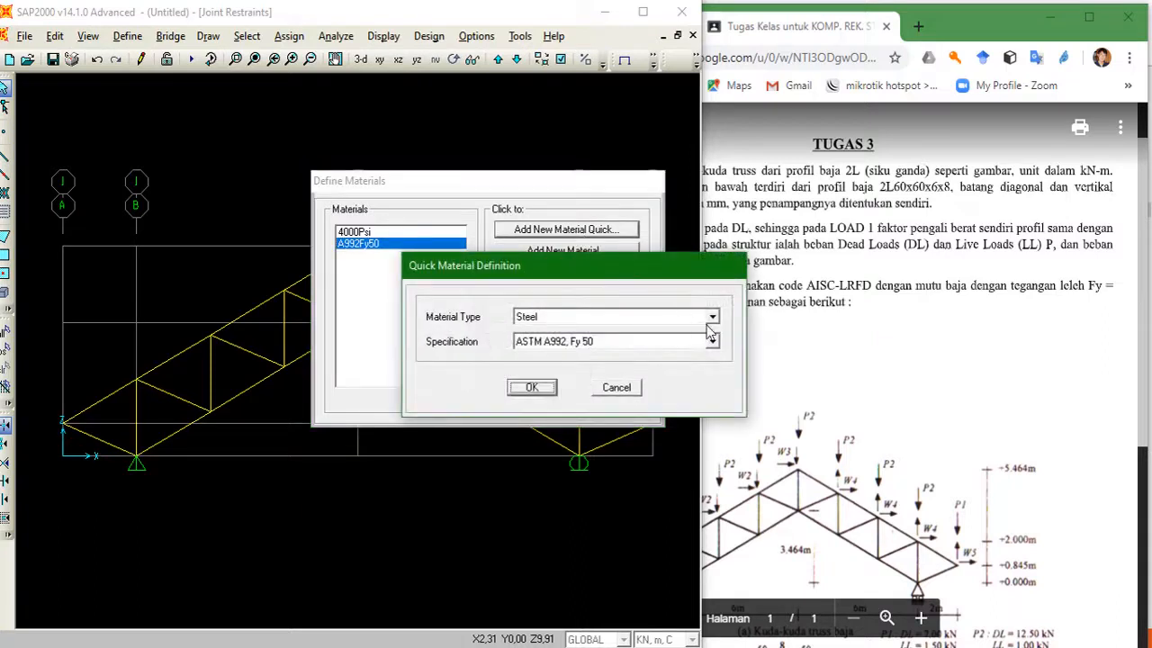
{"action": "left_click", "coordinate": [662, 317]}
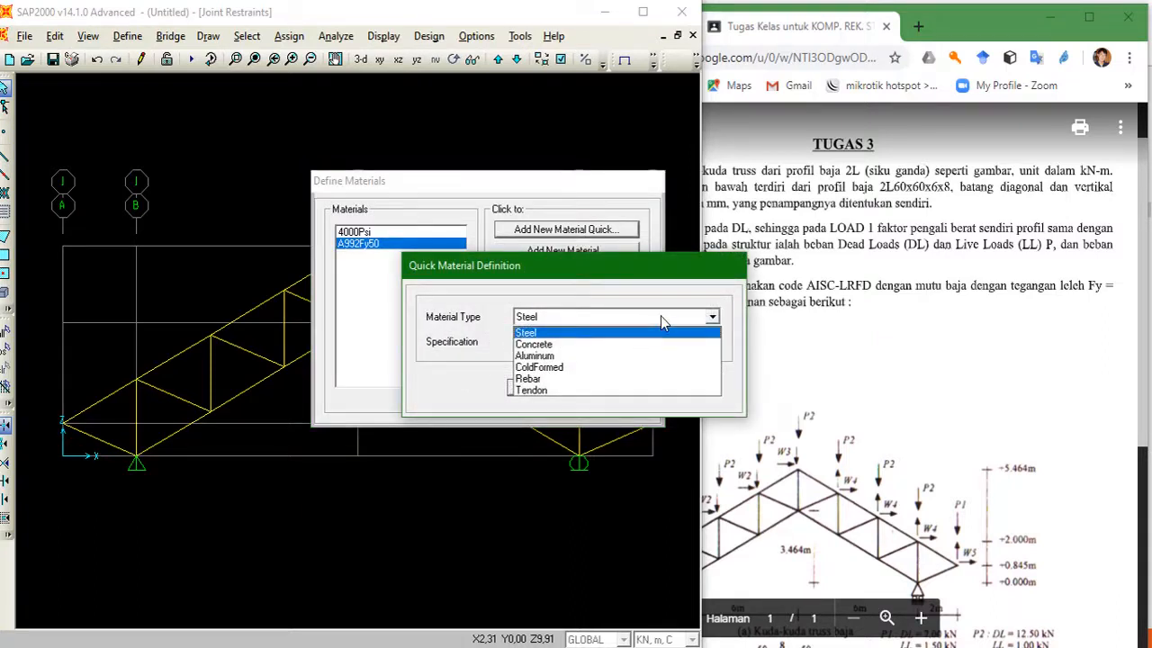
{"action": "left_click", "coordinate": [660, 315]}
{"action": "left_click", "coordinate": [715, 342]}
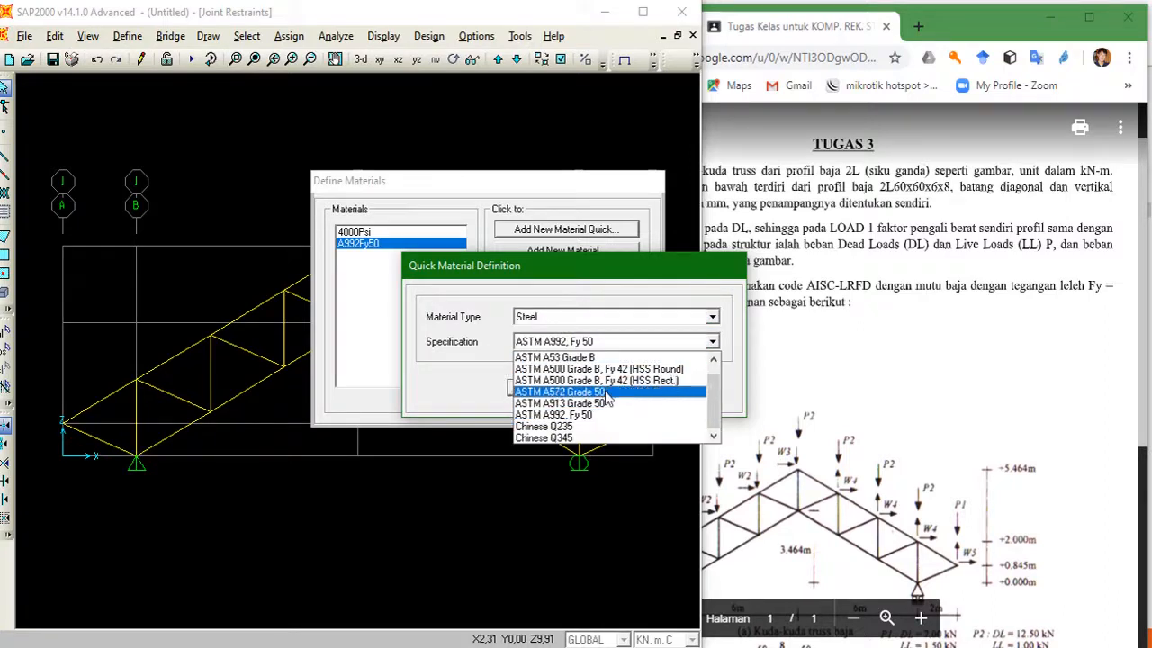
{"action": "scroll", "coordinate": [609, 399], "scroll_direction": "up", "scroll_amount": 1}
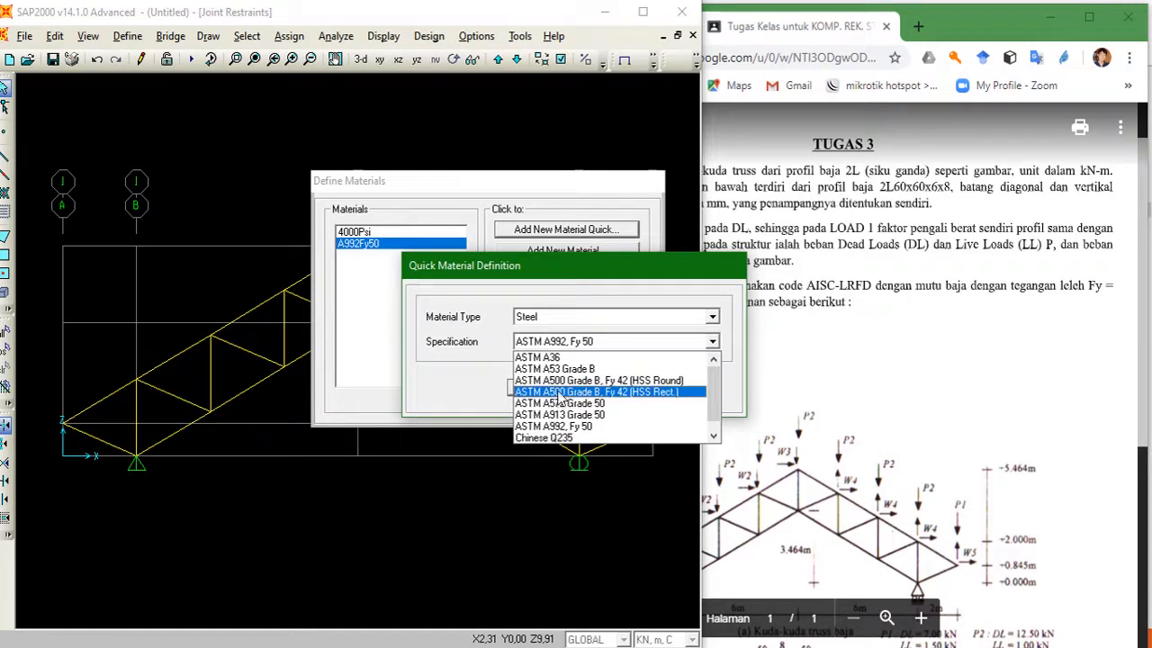
{"action": "left_click", "coordinate": [551, 358]}
{"action": "left_click", "coordinate": [532, 387]}
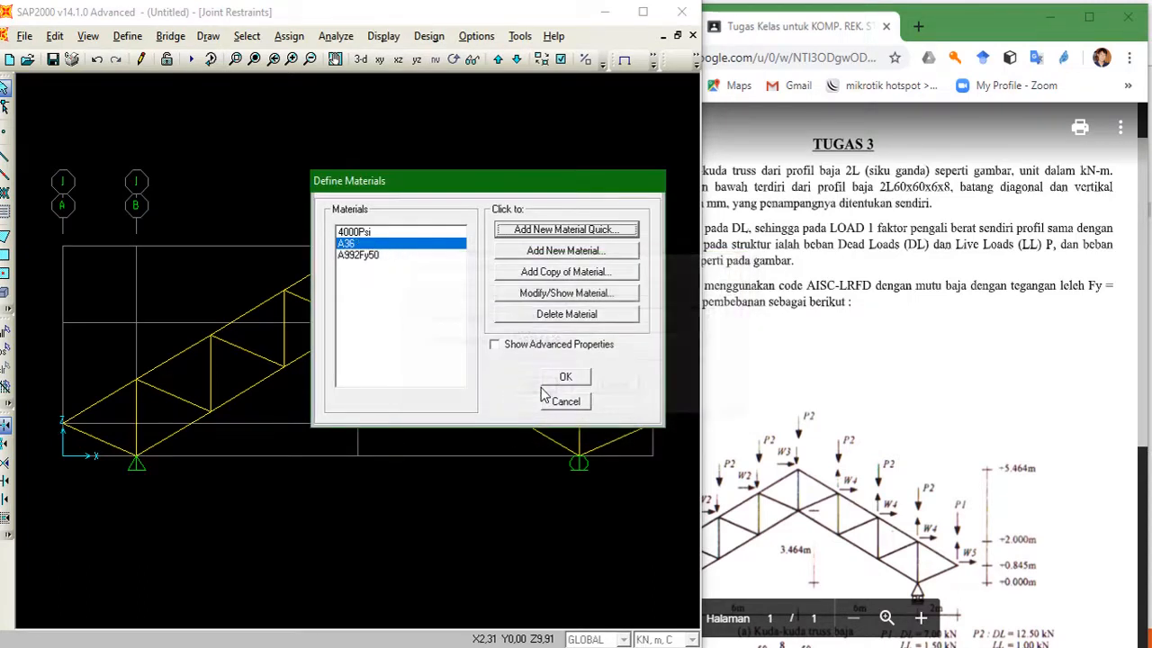
Open the A36 material's property data for modification and rename the material Baja
{"action": "left_click", "coordinate": [543, 294]}
{"action": "left_click", "coordinate": [621, 139]}
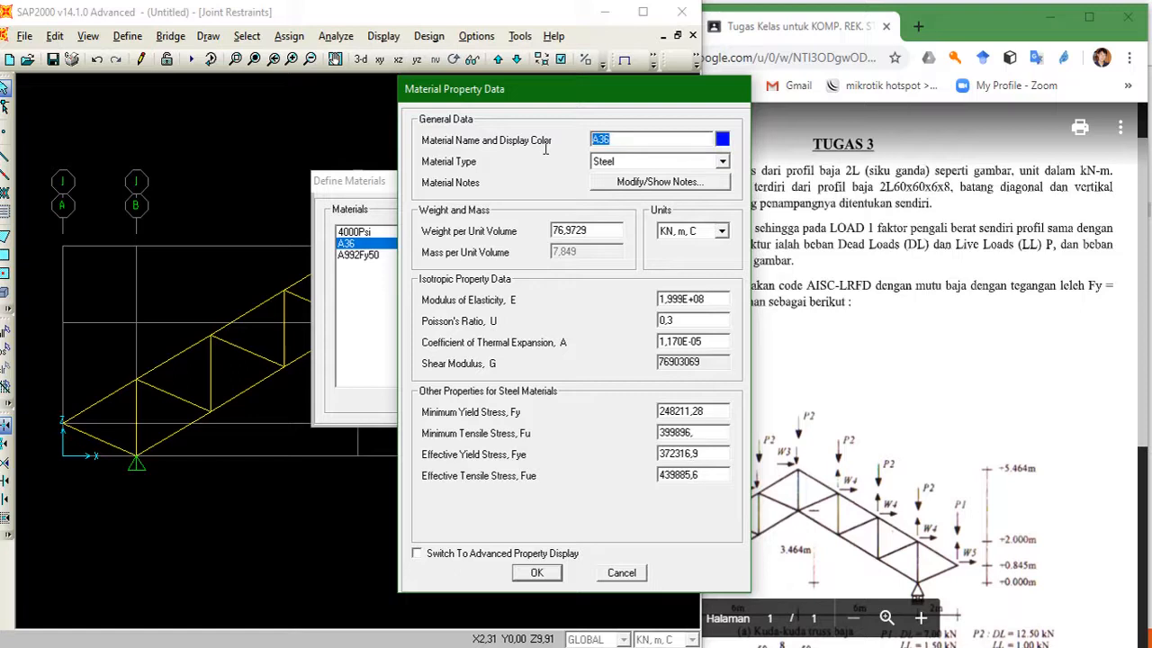
{"action": "type", "text": "Baja"}
{"action": "left_click_drag", "start_coordinate": [648, 88], "coordinate": [572, 64]}
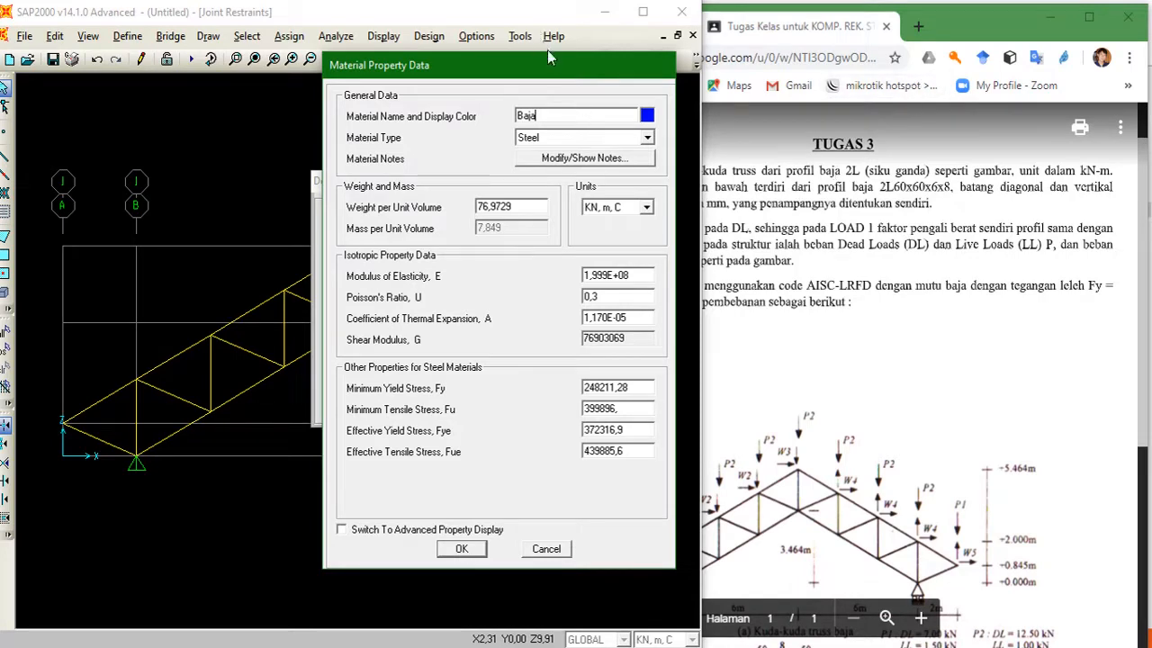
{"action": "left_click", "coordinate": [819, 203]}
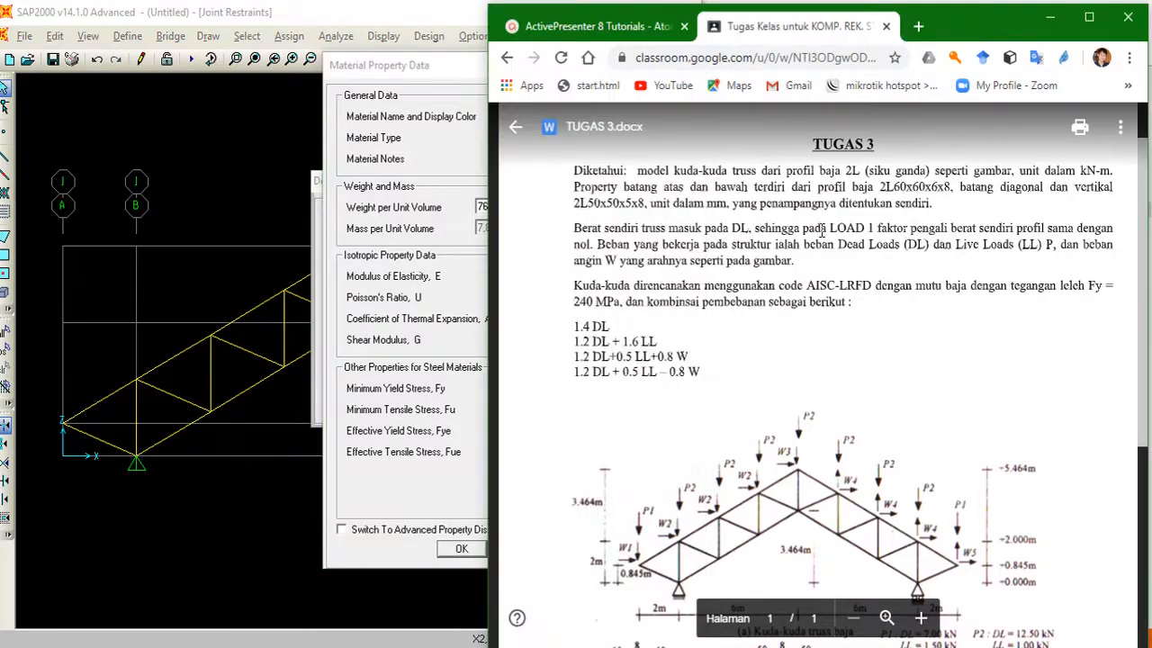
{"action": "left_click_drag", "start_coordinate": [437, 60], "coordinate": [267, 50]}
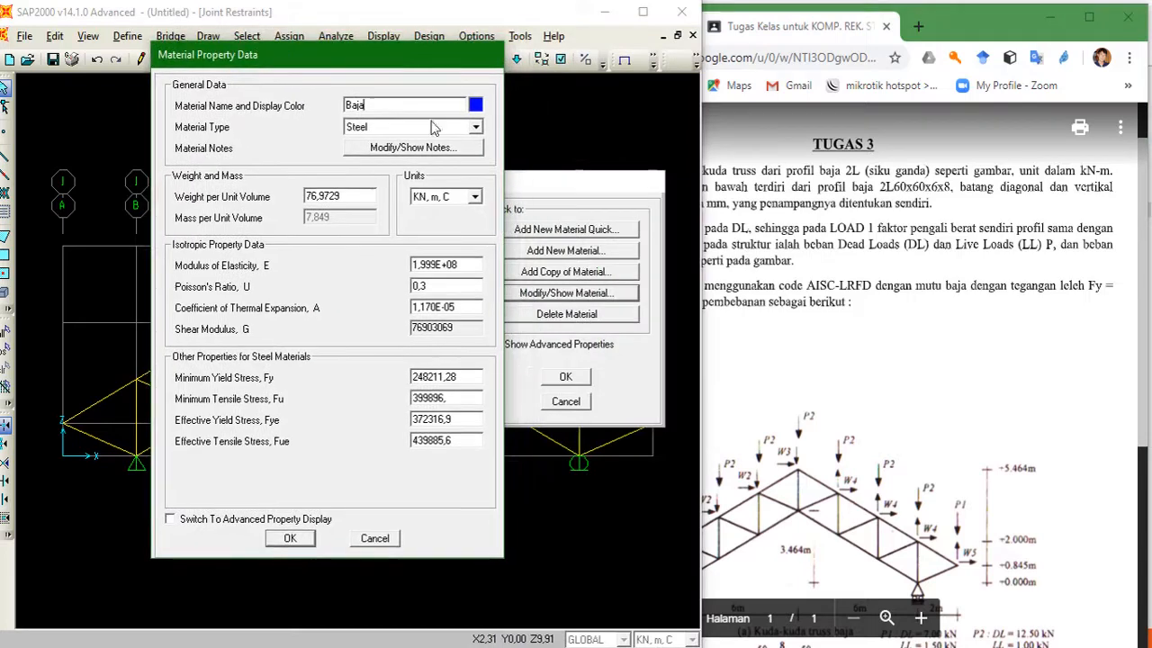
Check the required yield stress in the assignment document, and switch the Baja material's units to N, mm, C
{"action": "left_click", "coordinate": [878, 279]}
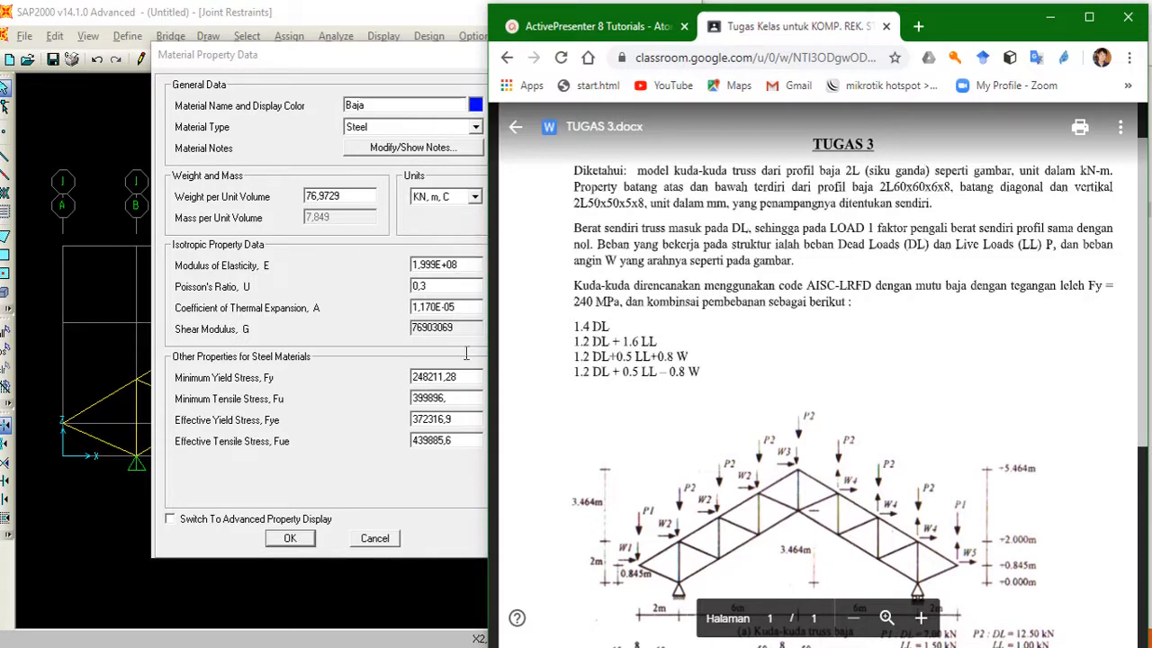
{"action": "left_click", "coordinate": [439, 382]}
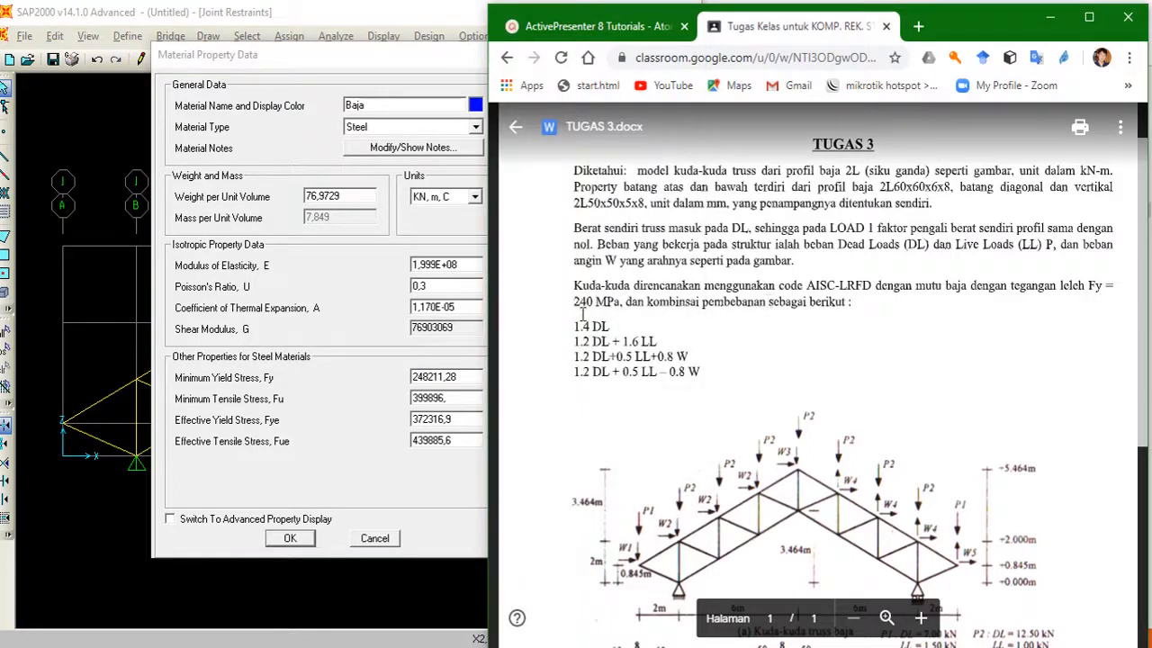
{"action": "left_click", "coordinate": [447, 380]}
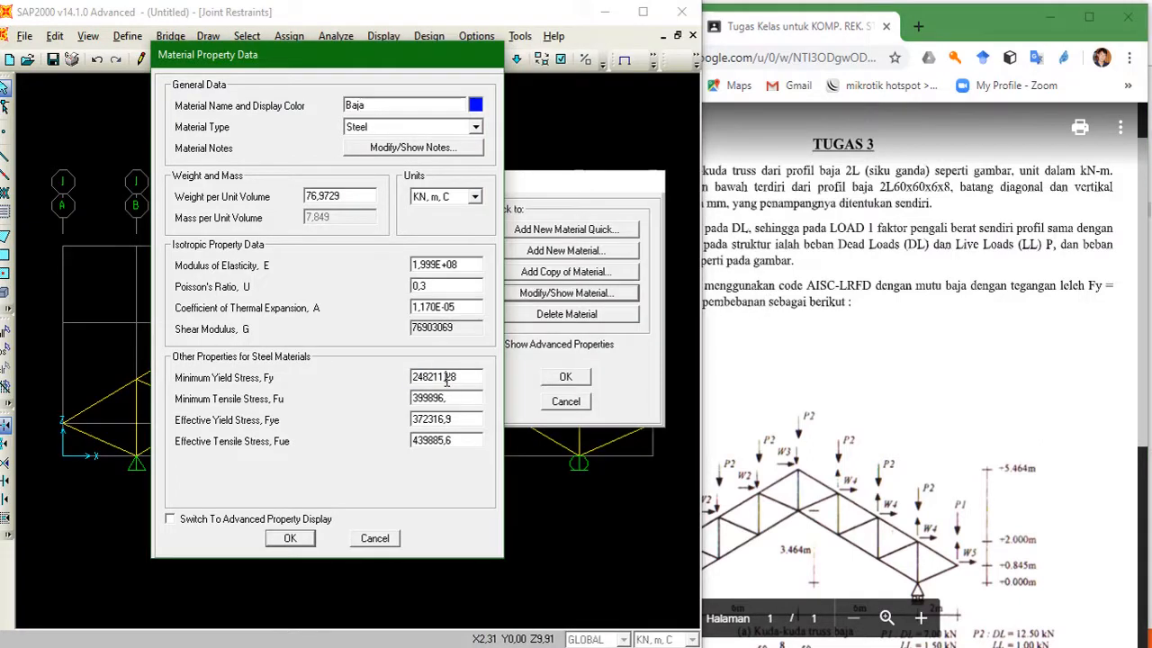
{"action": "left_click_drag", "start_coordinate": [469, 378], "coordinate": [393, 373]}
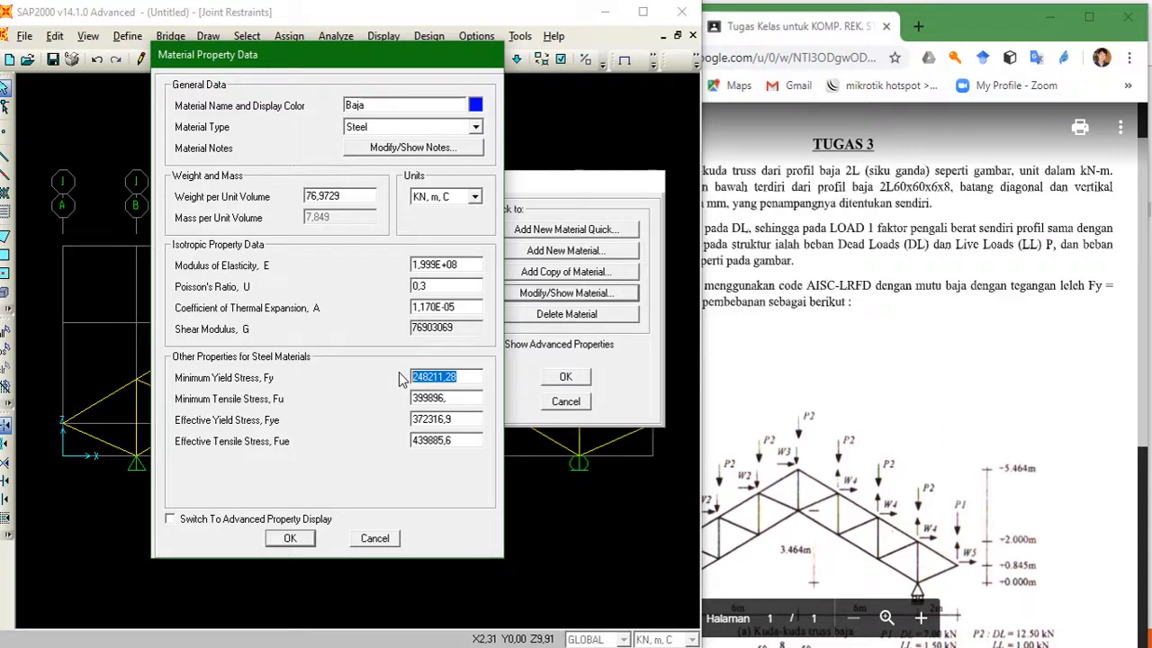
{"action": "left_click", "coordinate": [475, 197]}
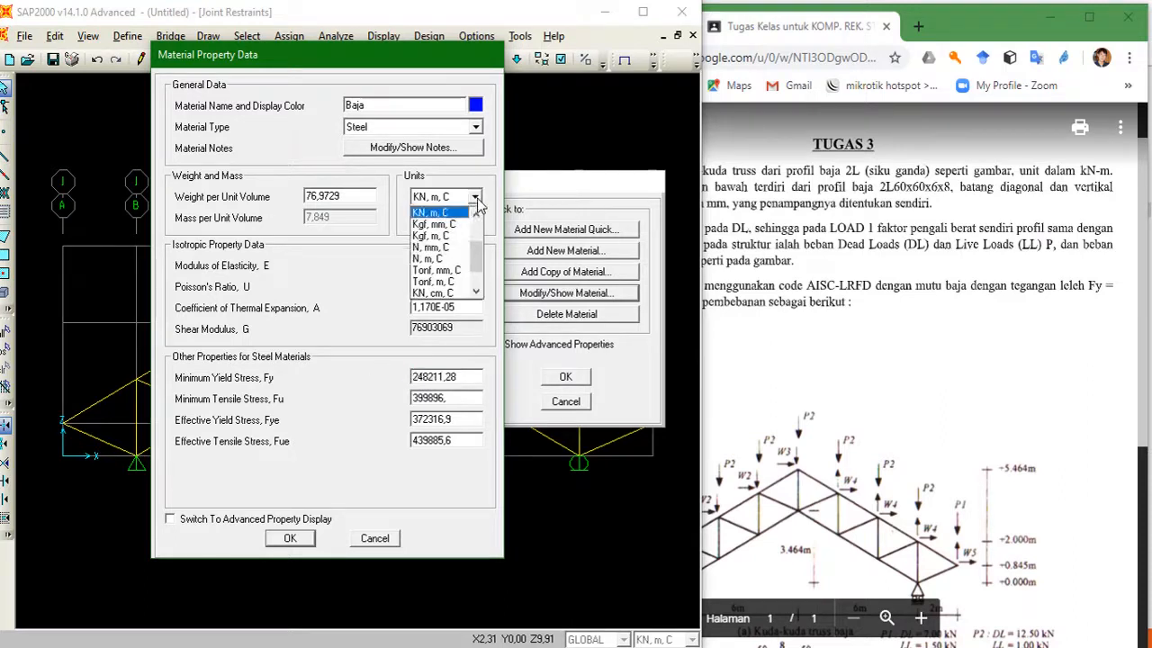
{"action": "left_click", "coordinate": [456, 249]}
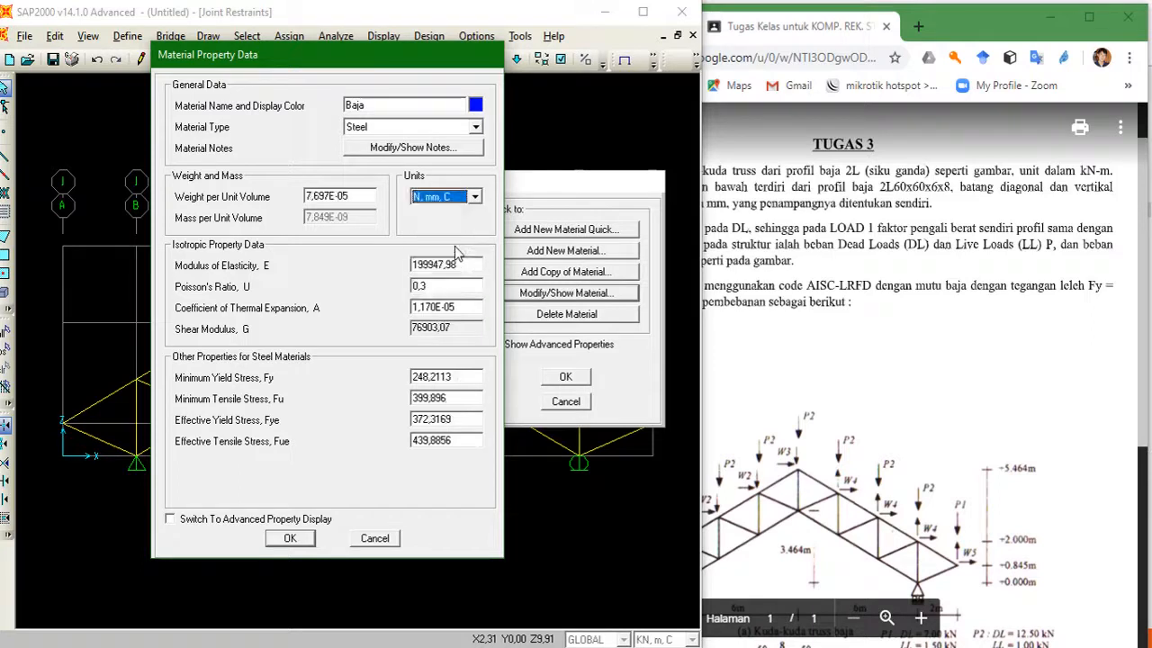
Set the minimum yield, minimum tensile, effective yield and effective tensile stresses of Baja to 240 and accept the material definitions
{"action": "left_click", "coordinate": [464, 377]}
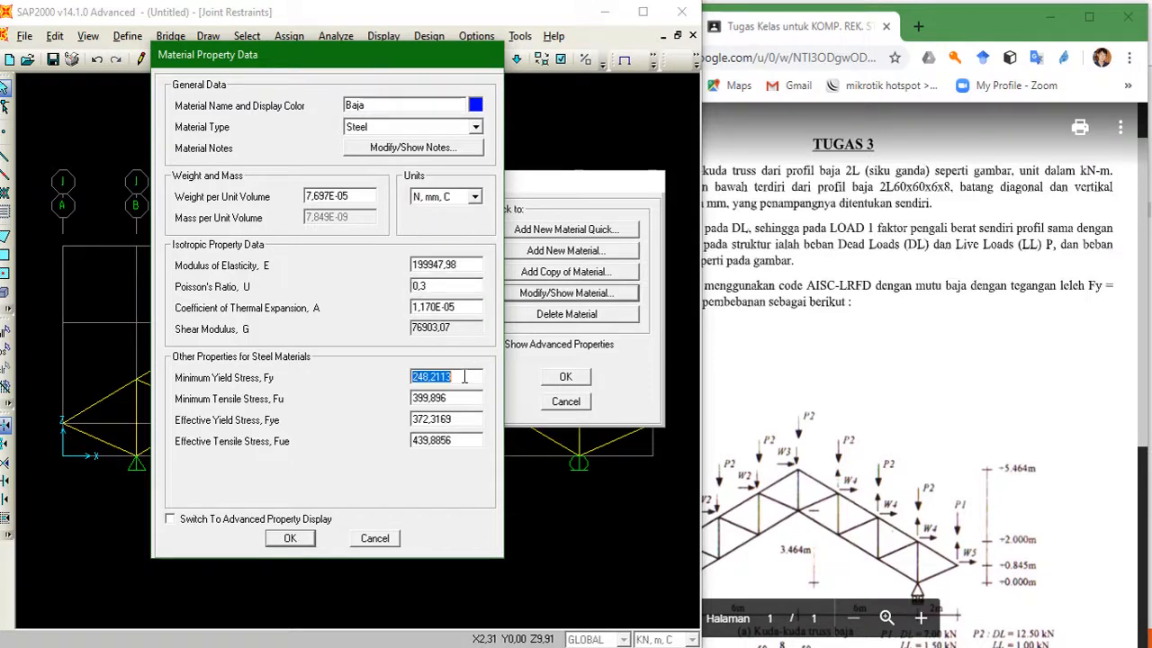
{"action": "type", "text": "2"}
{"action": "left_click", "coordinate": [468, 397]}
{"action": "type", "text": "2"}
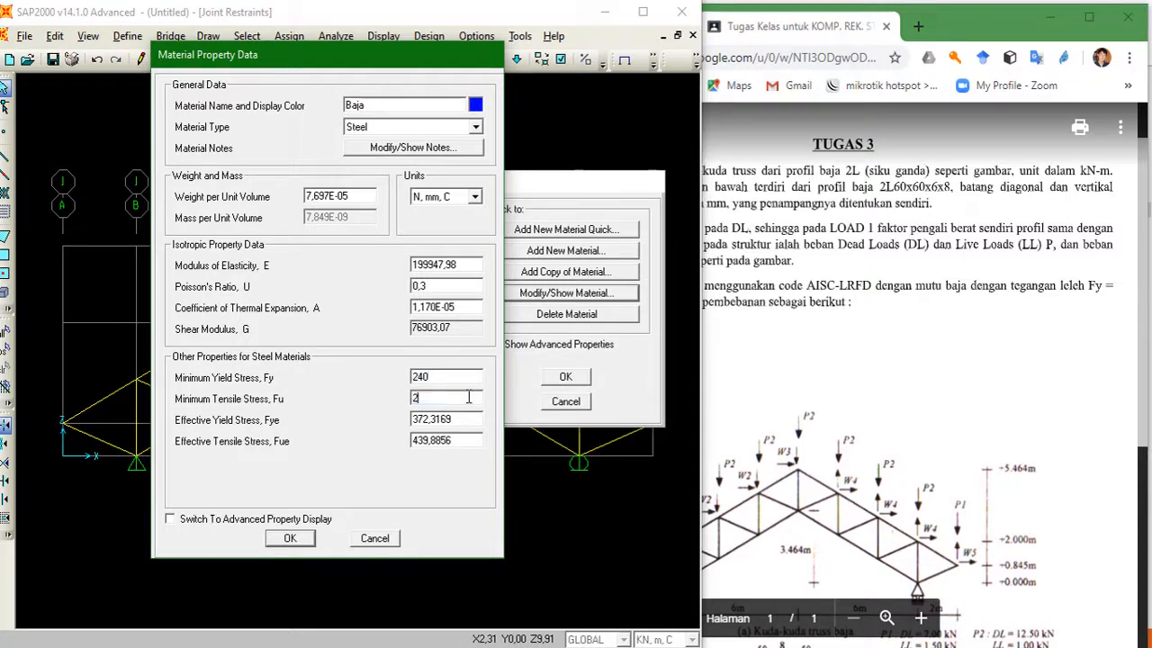
{"action": "type", "text": "40"}
{"action": "left_click", "coordinate": [459, 419]}
{"action": "type", "text": "2"}
{"action": "left_click", "coordinate": [468, 441]}
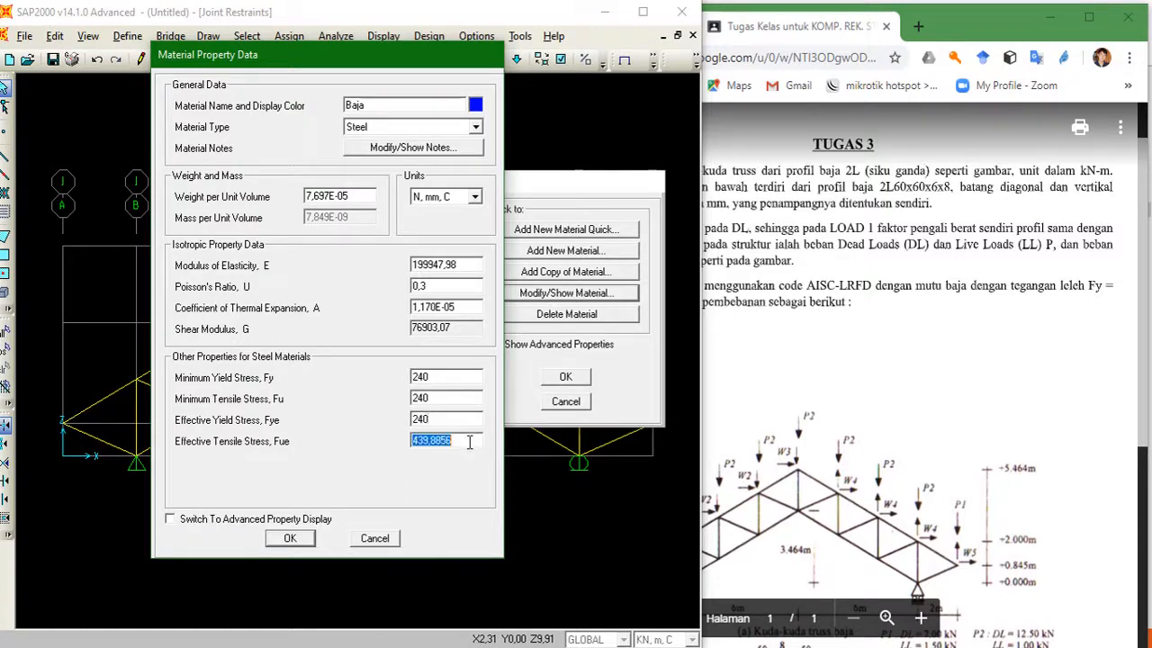
{"action": "type", "text": "240"}
{"action": "left_click", "coordinate": [303, 543]}
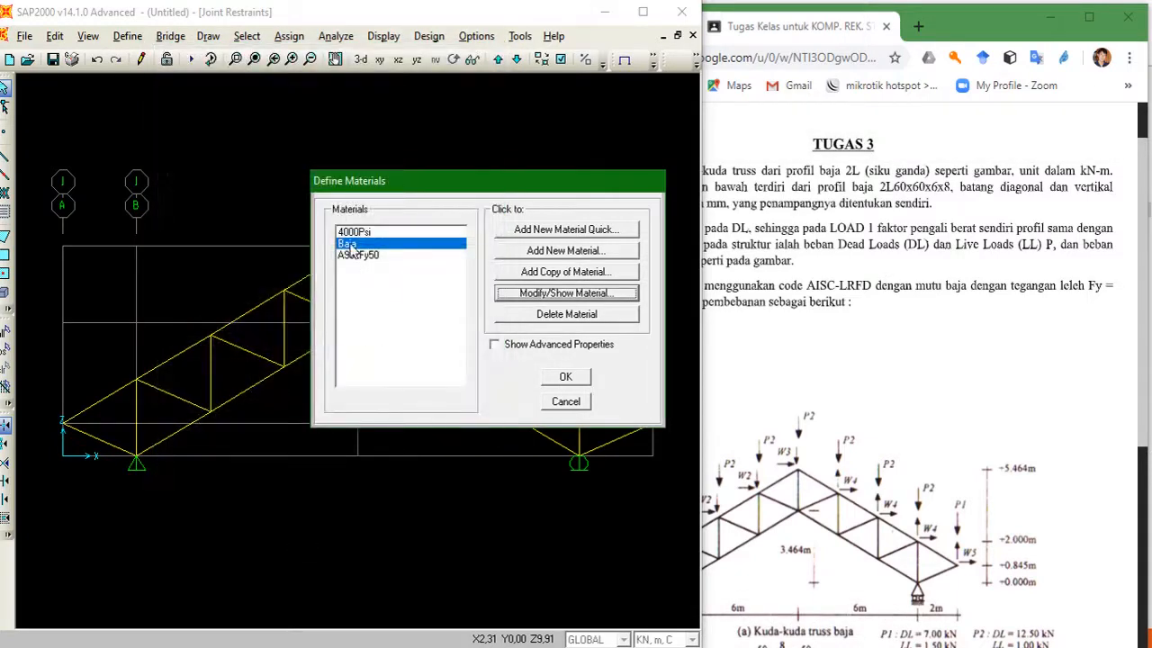
{"action": "left_click", "coordinate": [564, 377]}
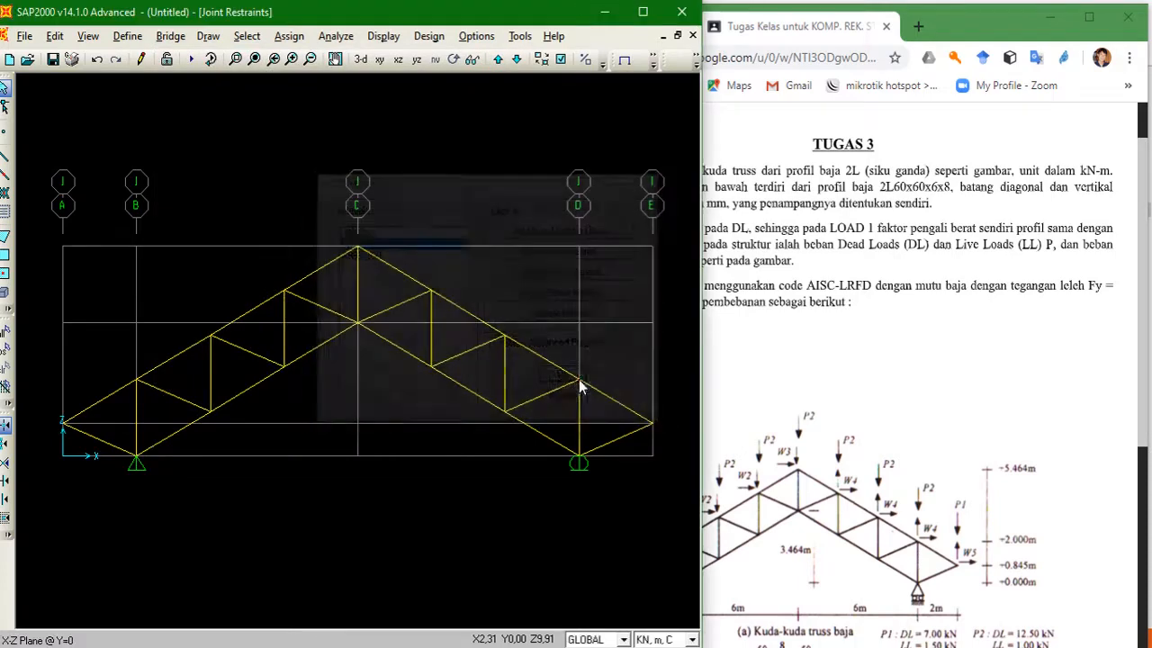
Examine the assignment in the browser for the double-angle profile dimensions of the top and bottom chords and of the diagonal and vertical members
{"action": "left_click", "coordinate": [862, 284]}
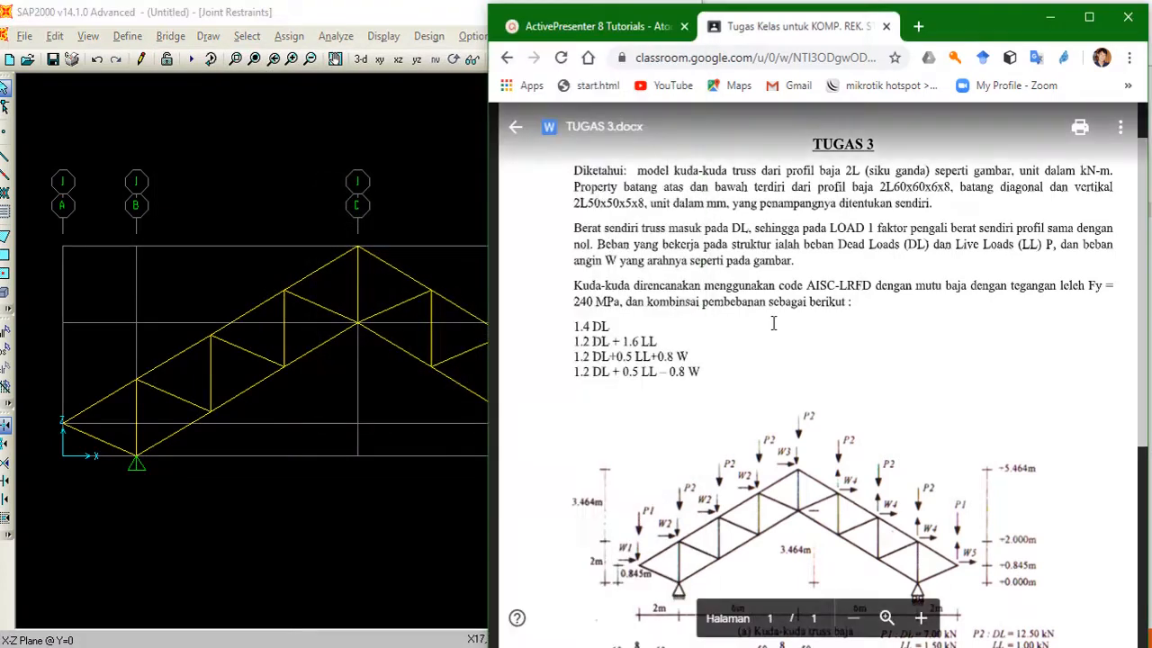
{"action": "scroll", "coordinate": [794, 325], "scroll_direction": "down", "scroll_amount": 5}
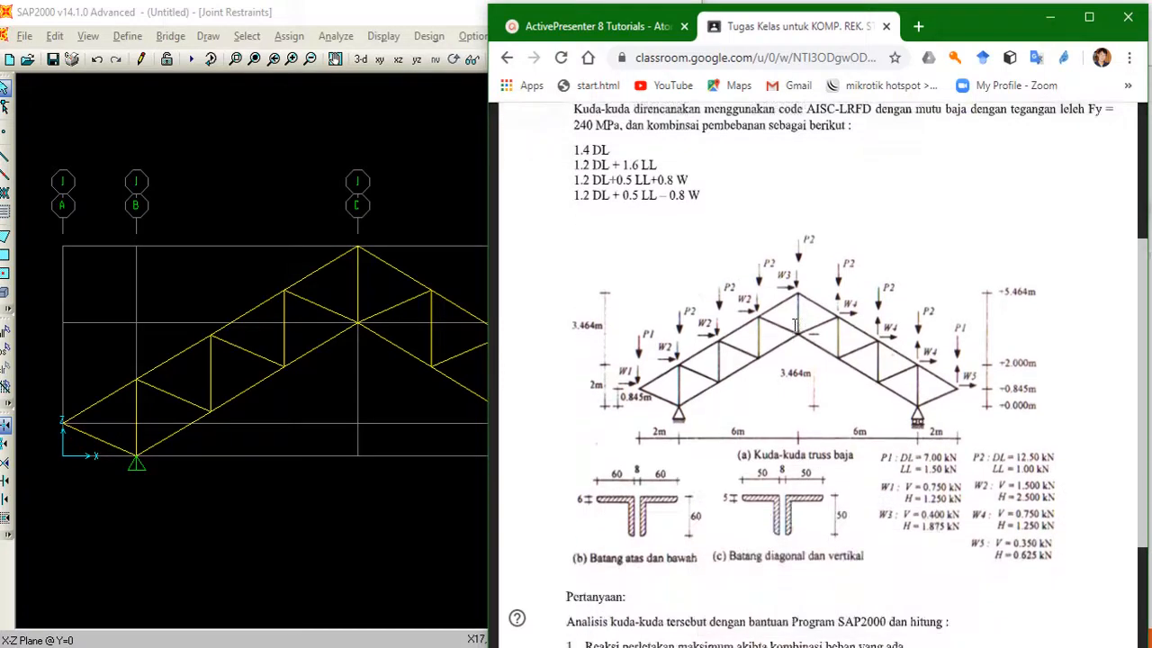
{"action": "scroll", "coordinate": [795, 325], "scroll_direction": "down", "scroll_amount": 2}
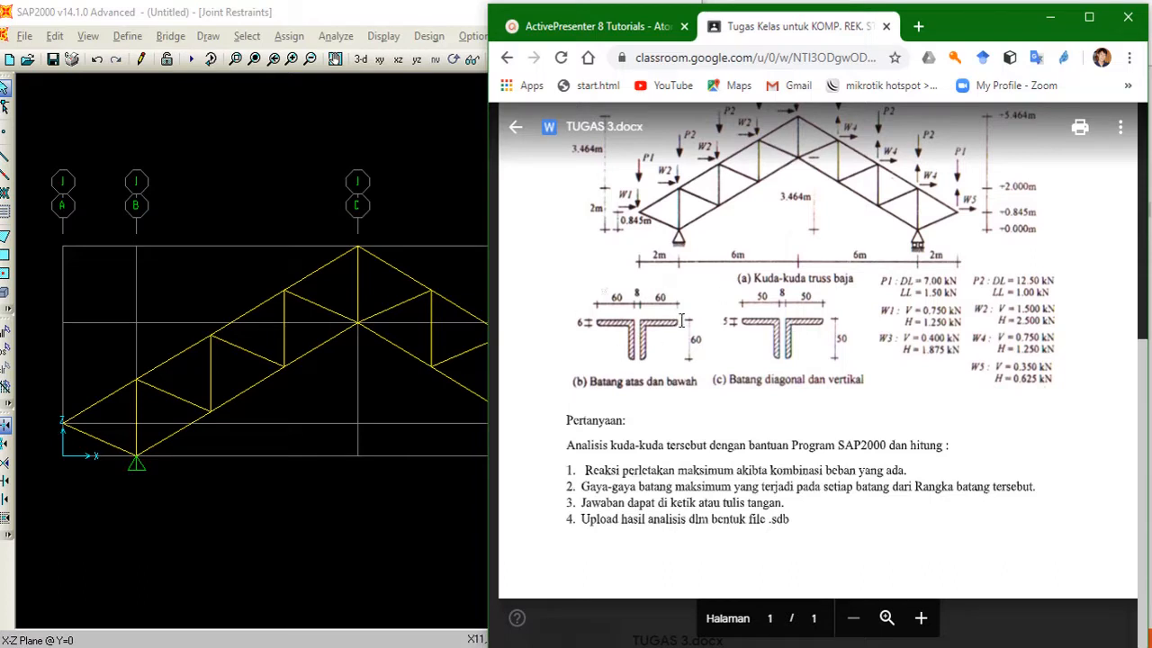
{"action": "left_click_drag", "start_coordinate": [931, 17], "coordinate": [1088, 13]}
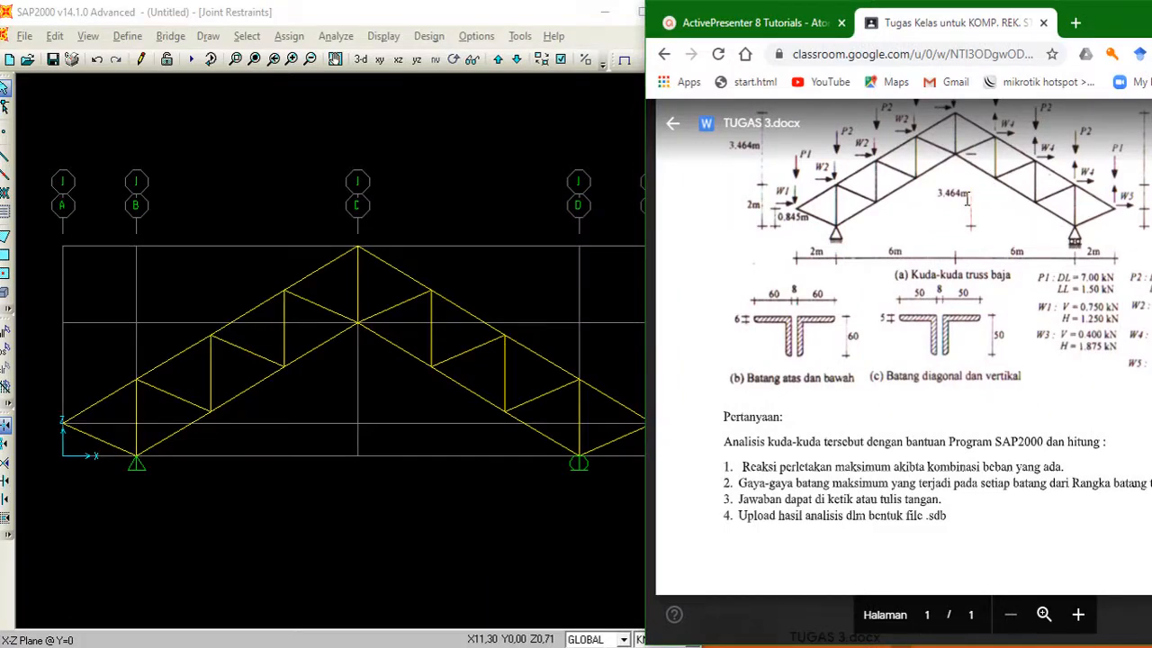
{"action": "scroll", "coordinate": [969, 200], "scroll_direction": "up", "scroll_amount": 5}
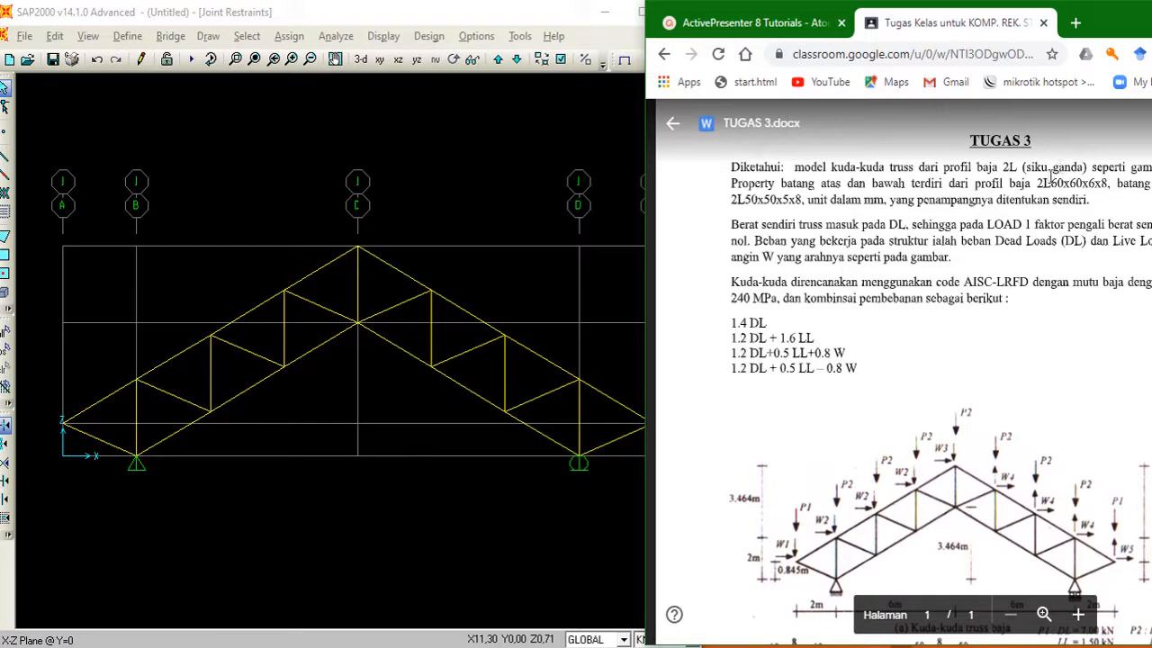
{"action": "scroll", "coordinate": [933, 241], "scroll_direction": "down", "scroll_amount": 3}
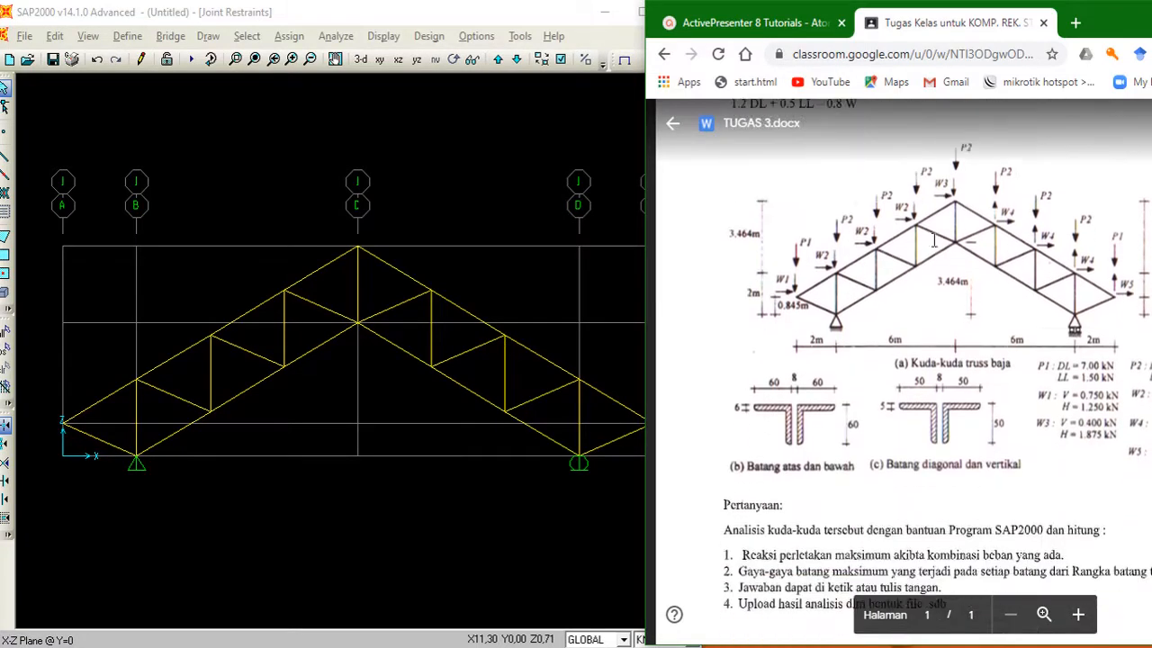
{"action": "scroll", "coordinate": [933, 242], "scroll_direction": "up", "scroll_amount": 3}
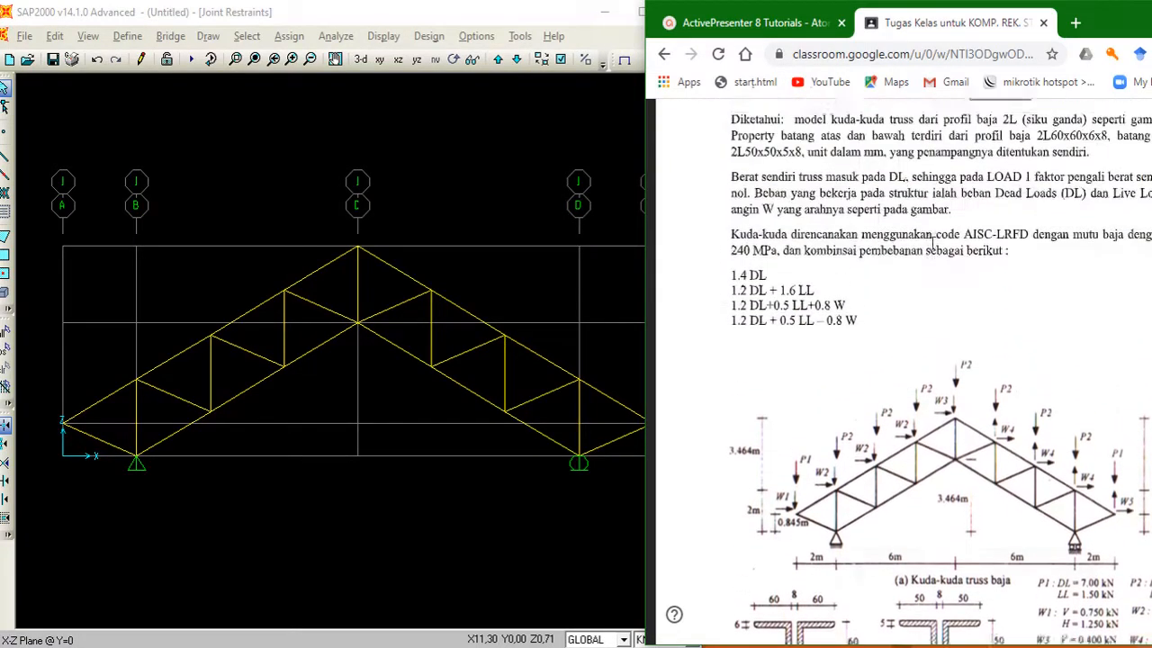
{"action": "scroll", "coordinate": [933, 241], "scroll_direction": "down", "scroll_amount": 2}
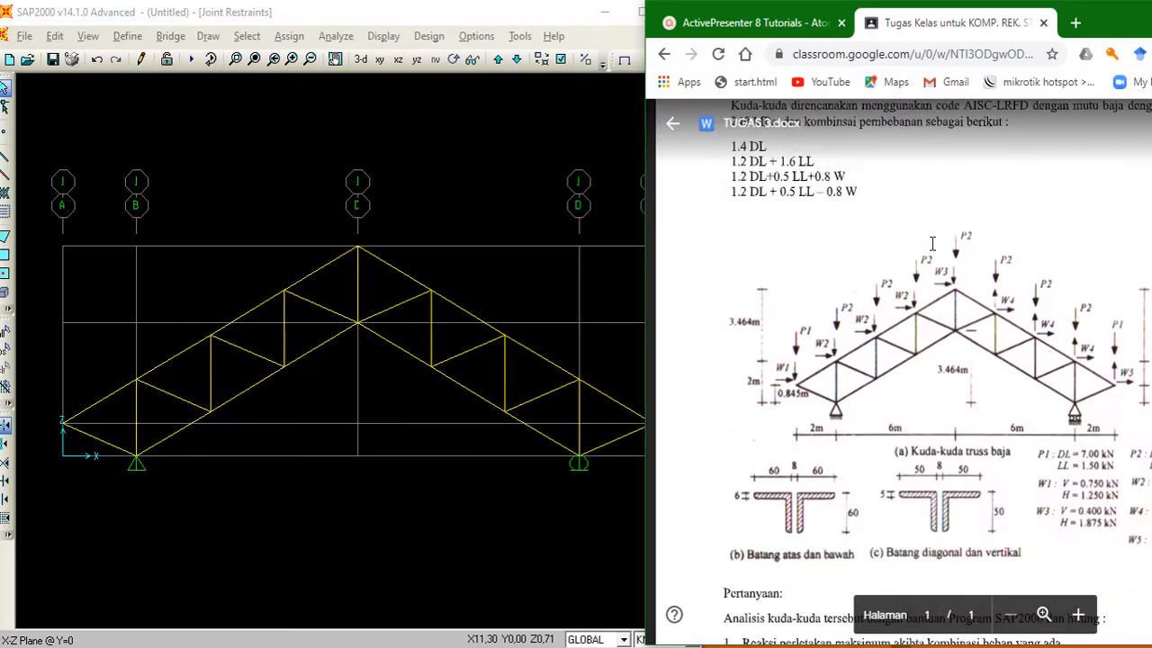
{"action": "scroll", "coordinate": [933, 241], "scroll_direction": "up", "scroll_amount": 2}
{"action": "scroll", "coordinate": [933, 241], "scroll_direction": "down", "scroll_amount": 2}
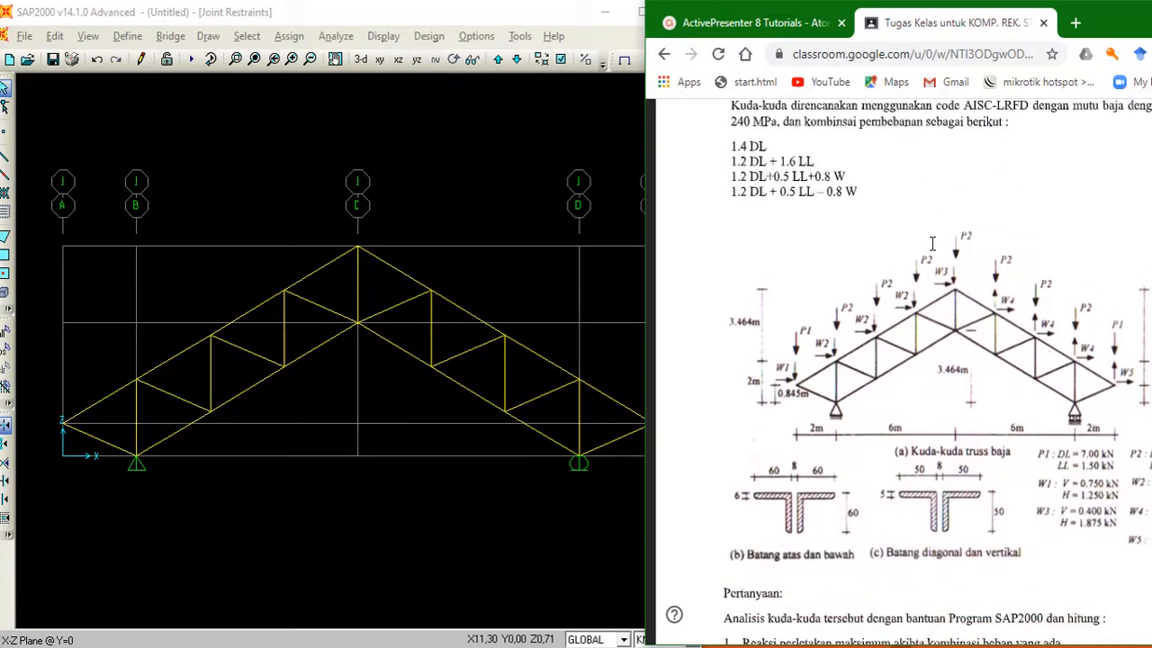
{"action": "scroll", "coordinate": [933, 242], "scroll_direction": "up", "scroll_amount": 2}
{"action": "scroll", "coordinate": [933, 241], "scroll_direction": "down", "scroll_amount": 2}
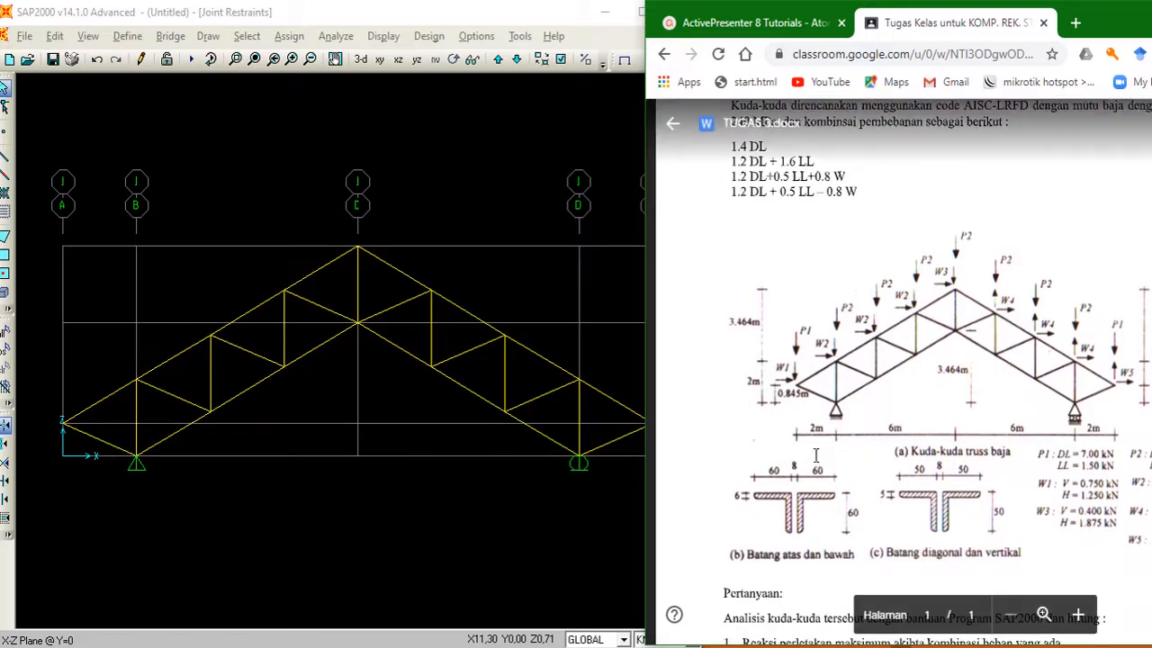
{"action": "scroll", "coordinate": [835, 407], "scroll_direction": "up", "scroll_amount": 3}
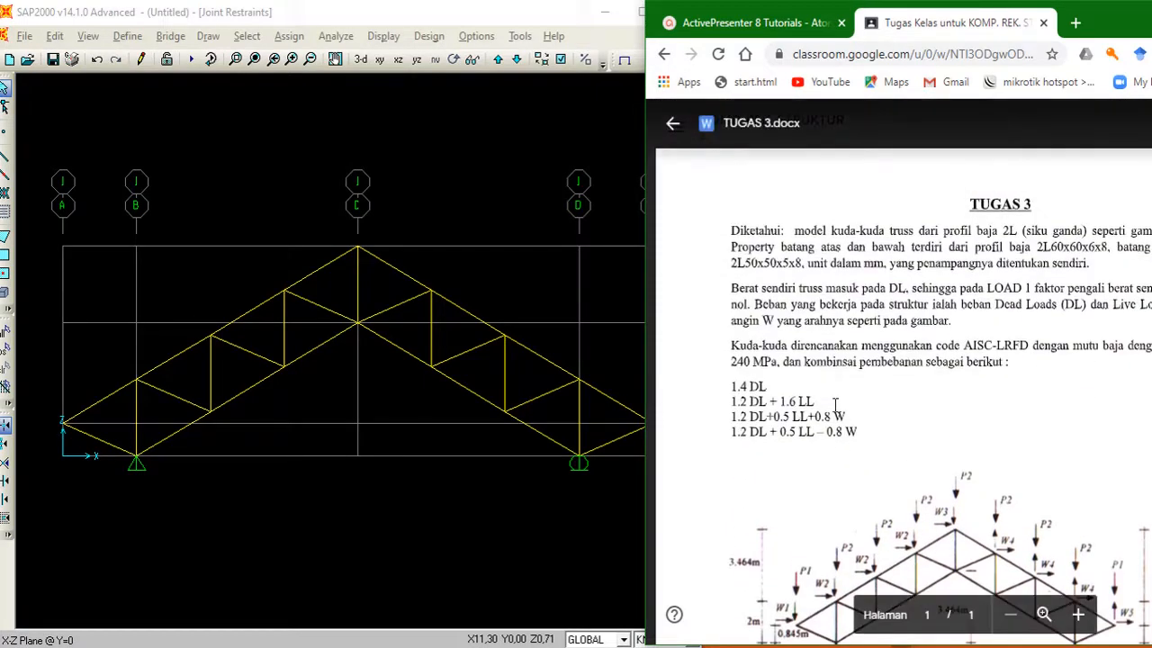
{"action": "scroll", "coordinate": [837, 407], "scroll_direction": "down", "scroll_amount": 1}
{"action": "scroll", "coordinate": [844, 411], "scroll_direction": "down", "scroll_amount": 1}
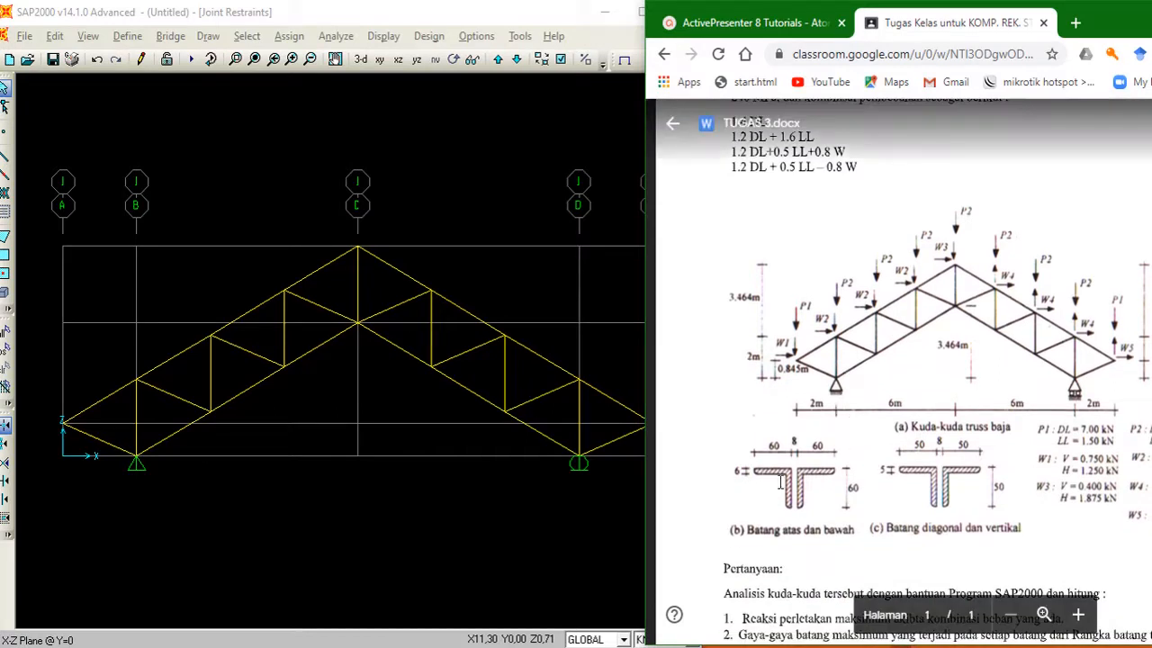
{"action": "scroll", "coordinate": [871, 445], "scroll_direction": "up", "scroll_amount": 3}
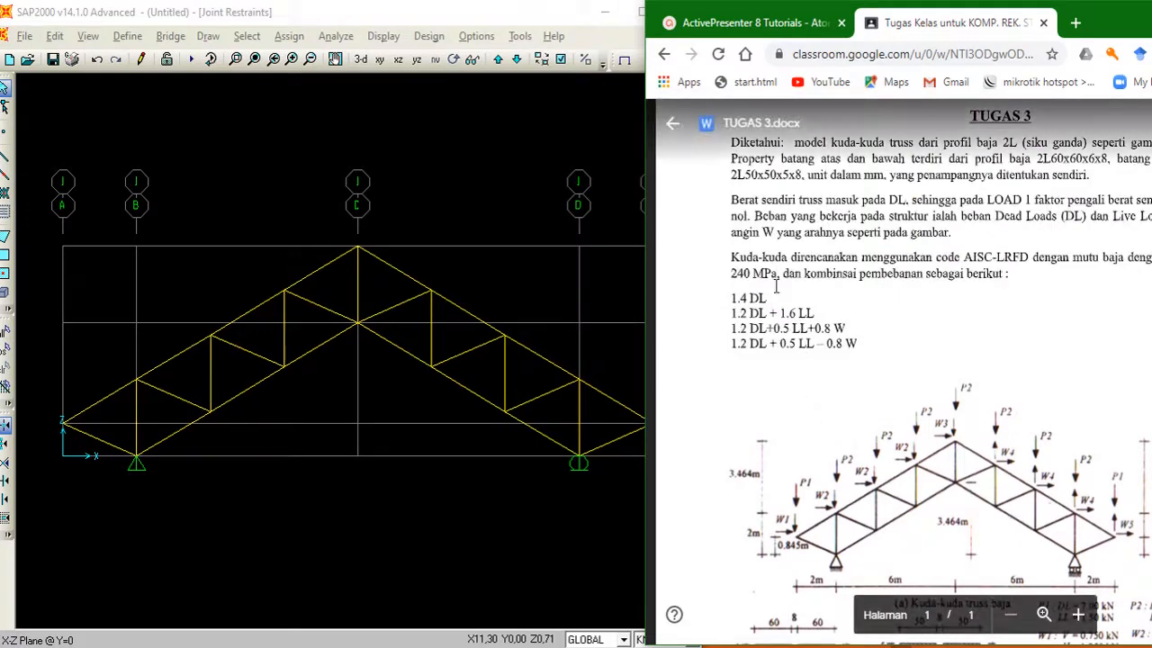
{"action": "scroll", "coordinate": [837, 315], "scroll_direction": "down", "scroll_amount": 3}
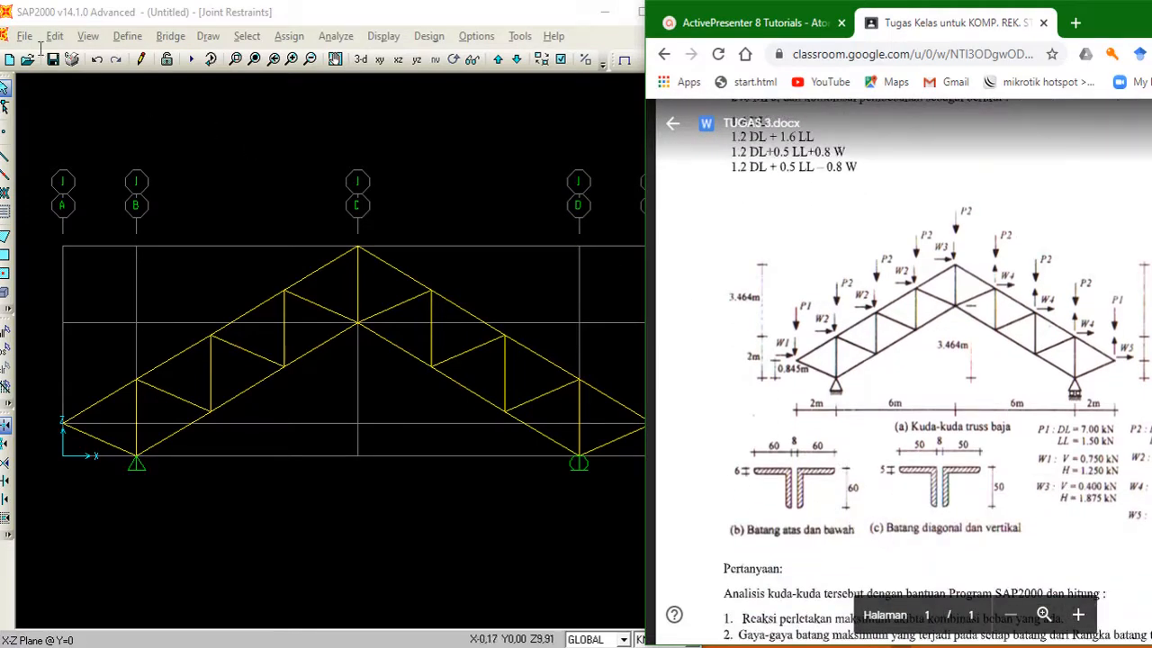
Open the frame section property definitions for the truss model
{"action": "left_click", "coordinate": [176, 131]}
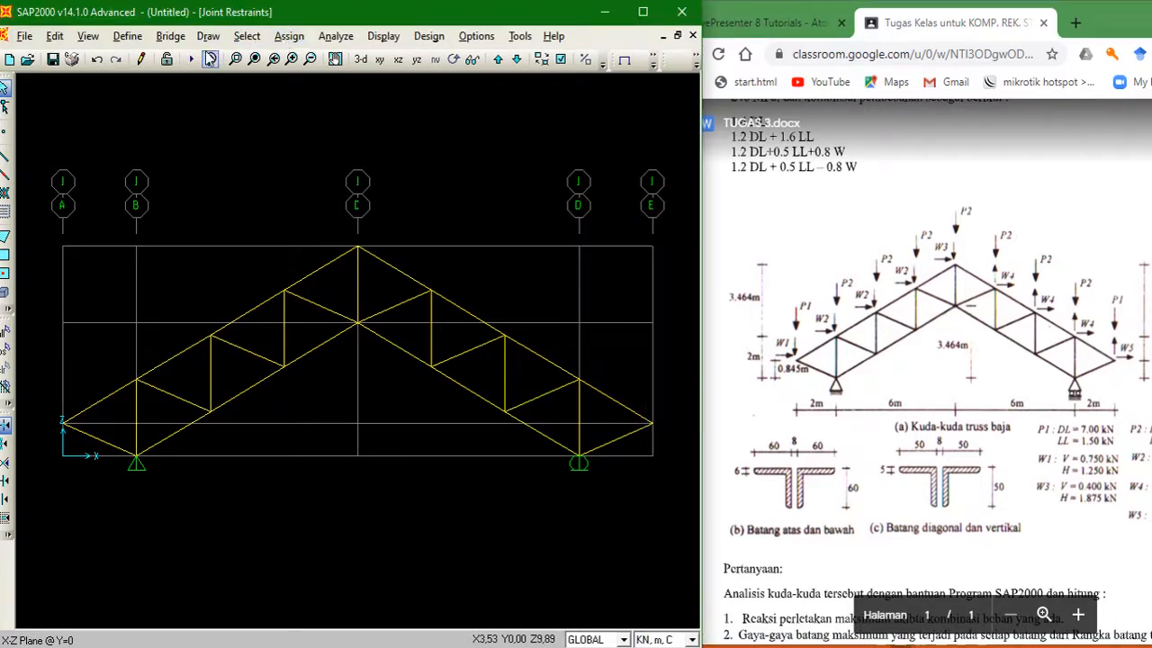
{"action": "left_click", "coordinate": [129, 37]}
{"action": "mouse_move", "coordinate": [175, 82]}
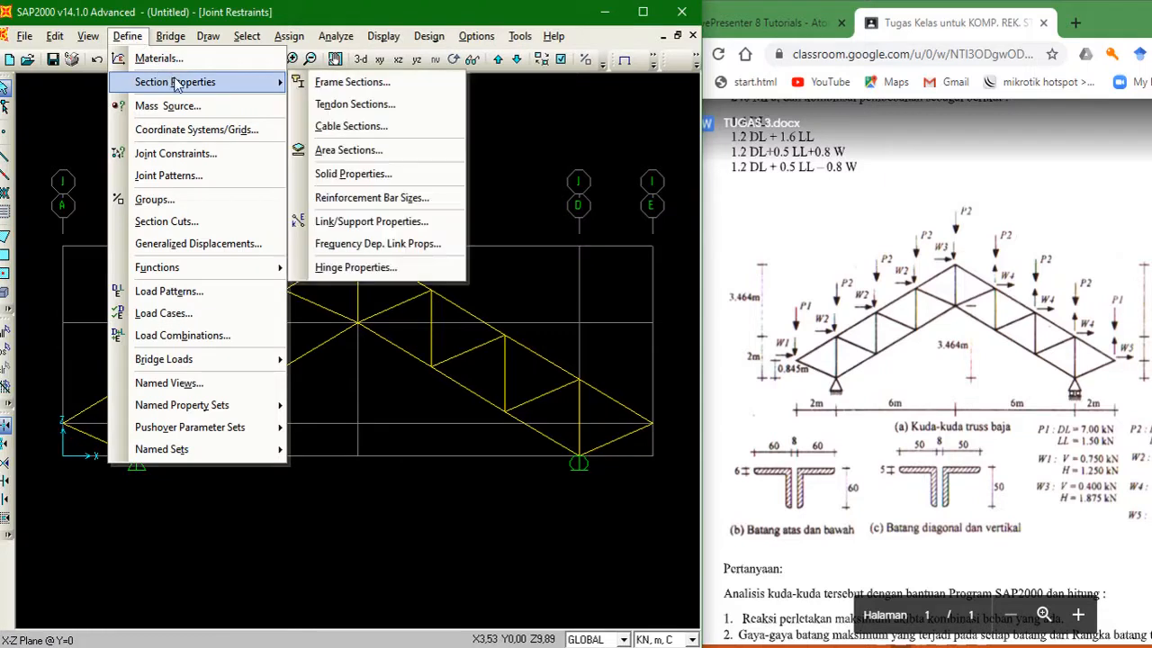
{"action": "left_click", "coordinate": [334, 84]}
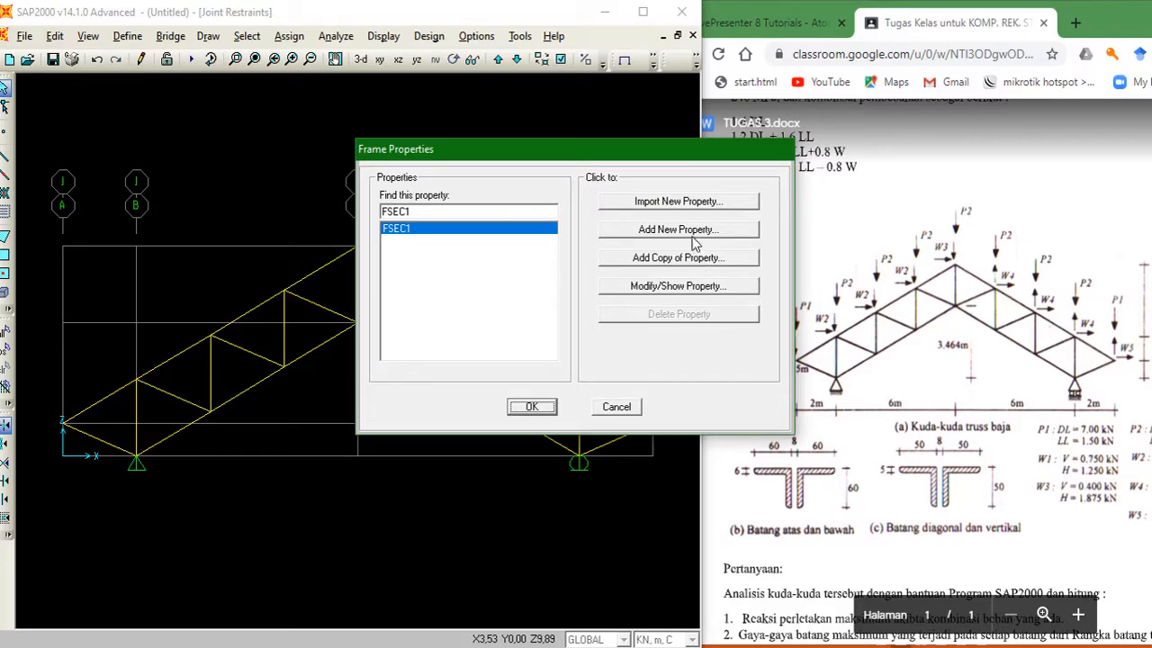
Start importing a steel double-angle section and check the C drive's Computers and Structures folder for property files
{"action": "left_click", "coordinate": [679, 207]}
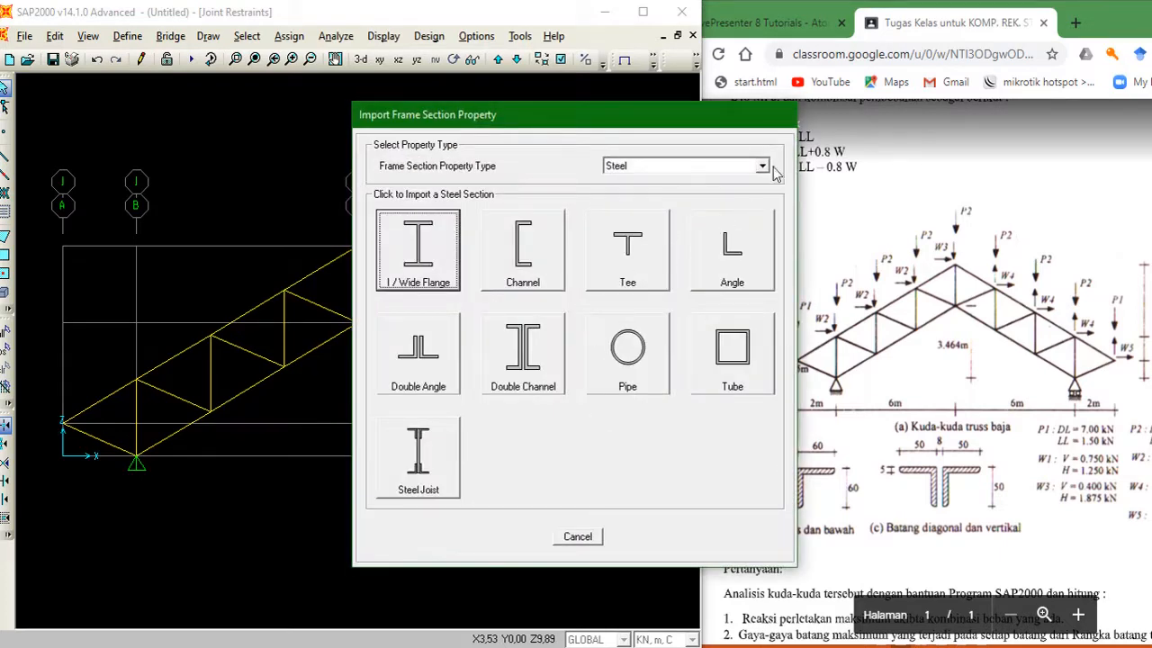
{"action": "left_click", "coordinate": [428, 365]}
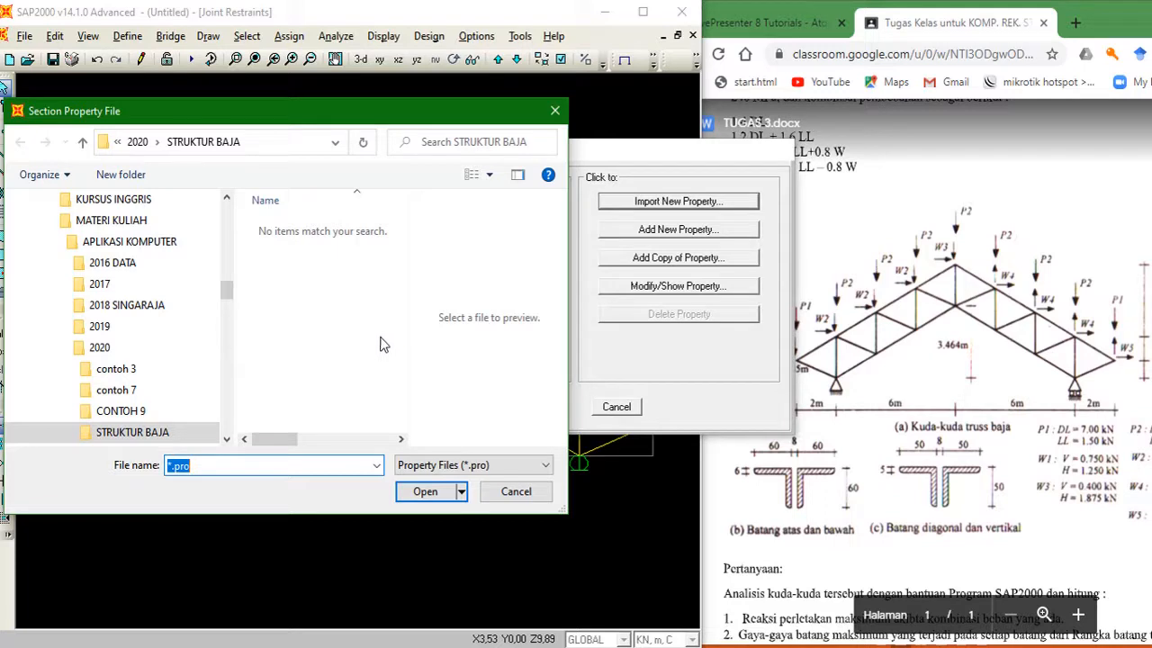
{"action": "left_click_drag", "start_coordinate": [226, 289], "coordinate": [222, 234]}
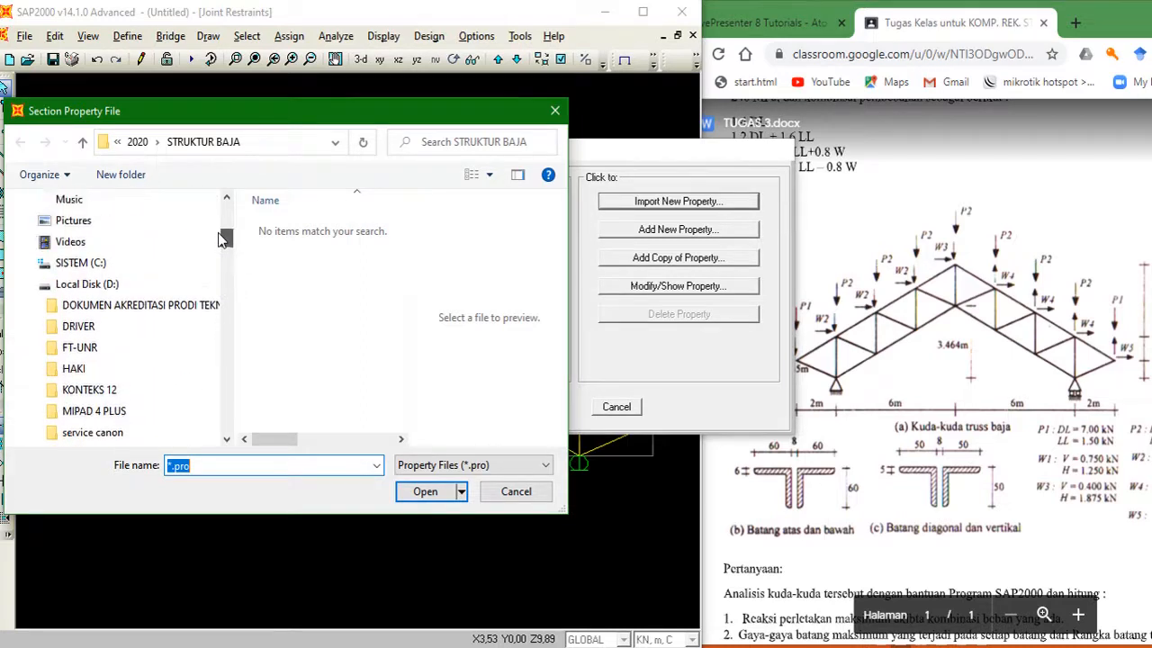
{"action": "left_click", "coordinate": [25, 266]}
{"action": "scroll", "coordinate": [50, 324], "scroll_direction": "down", "scroll_amount": 2}
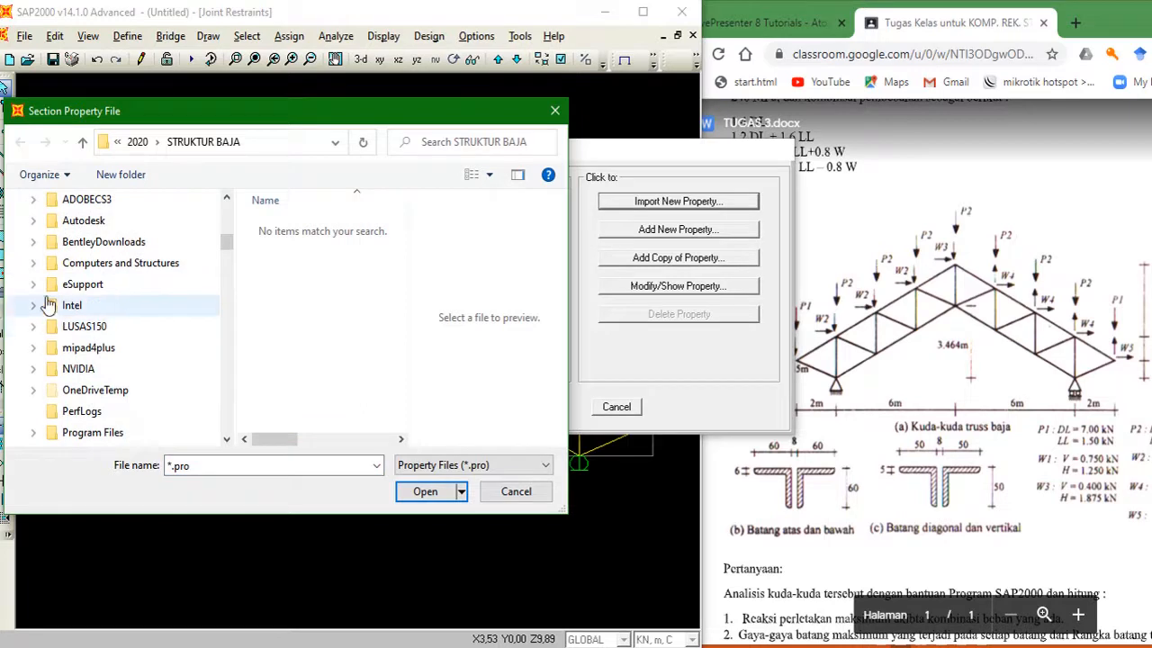
{"action": "left_click", "coordinate": [34, 263]}
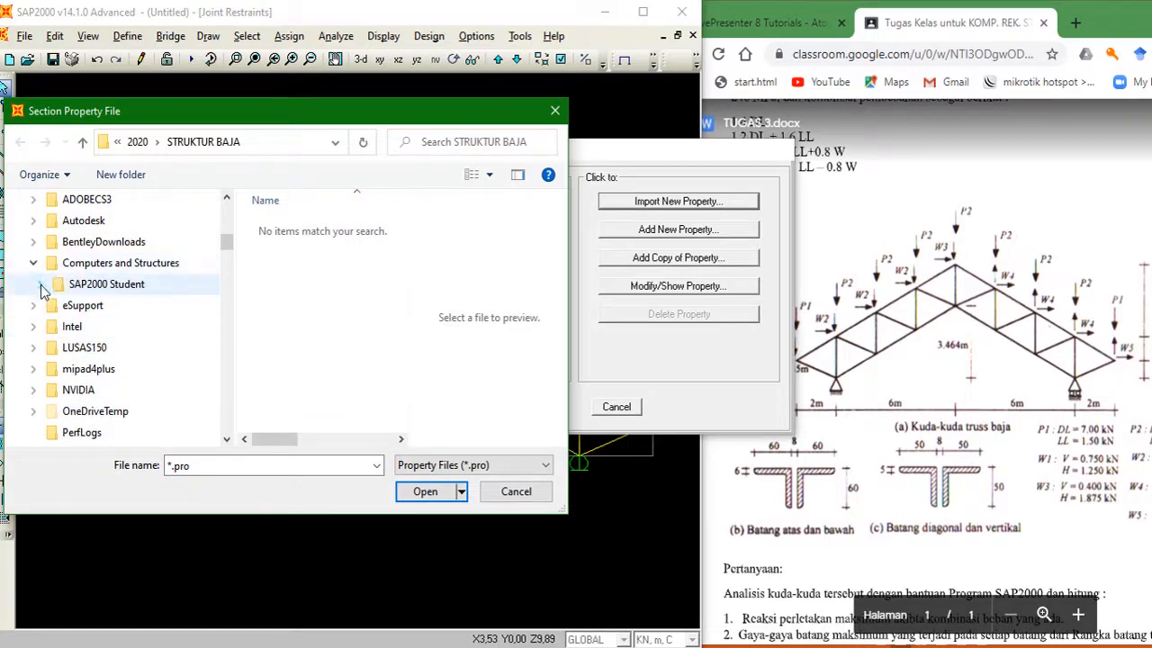
{"action": "left_click", "coordinate": [33, 263]}
Load the SECTIONS.PRO section library from the SAP2000 14 folder under Program Files (x86), Computers and Structures
{"action": "scroll", "coordinate": [50, 288], "scroll_direction": "down", "scroll_amount": 3}
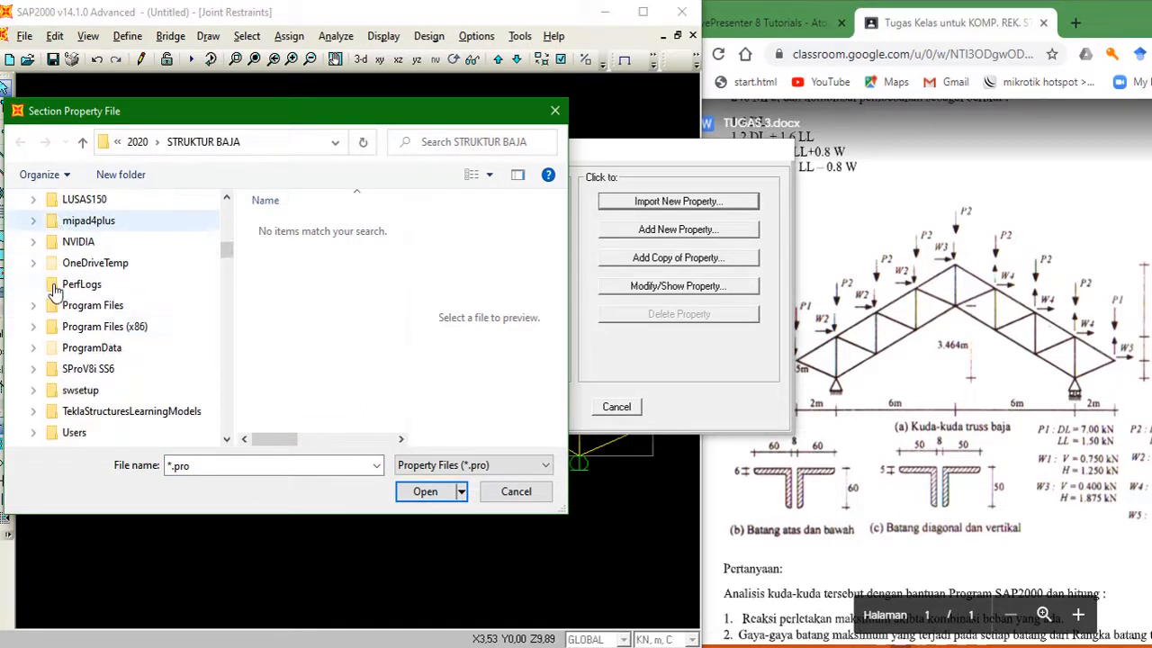
{"action": "left_click", "coordinate": [32, 326]}
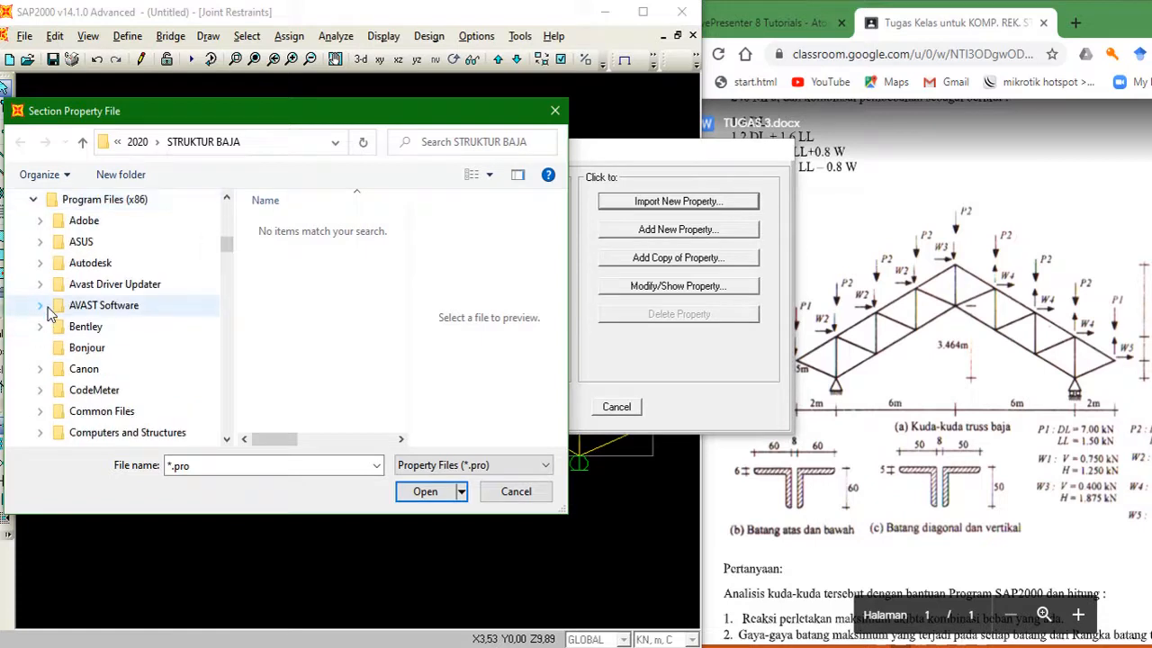
{"action": "scroll", "coordinate": [51, 311], "scroll_direction": "down", "scroll_amount": 1}
{"action": "left_click", "coordinate": [39, 390]}
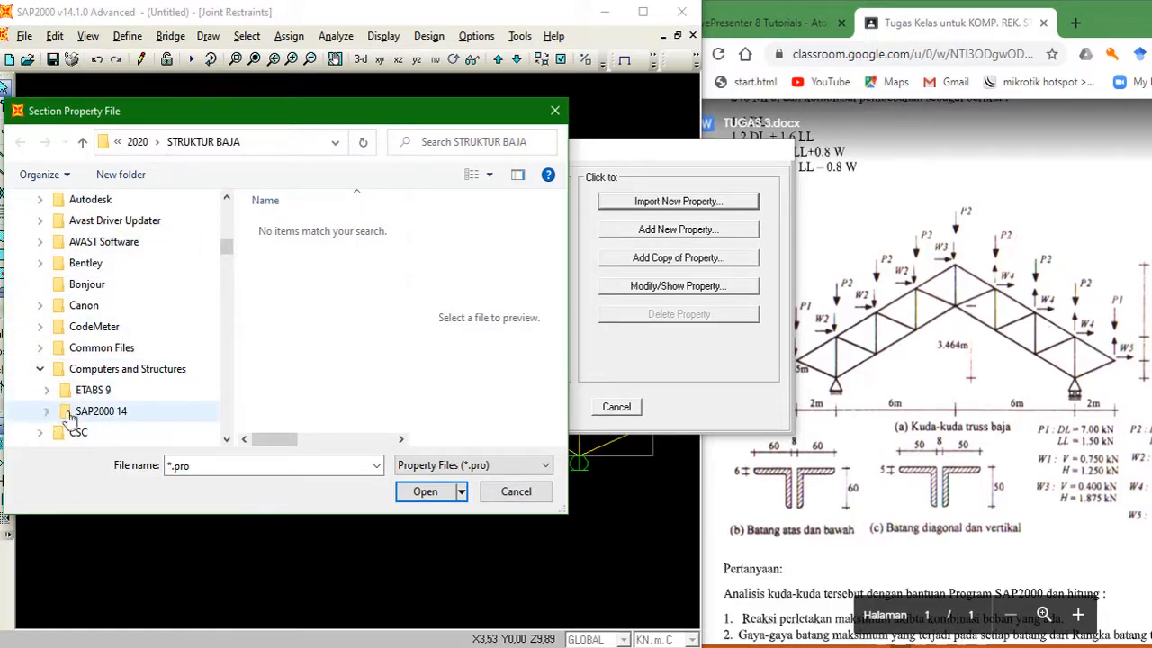
{"action": "left_click", "coordinate": [68, 416]}
{"action": "left_click", "coordinate": [53, 416]}
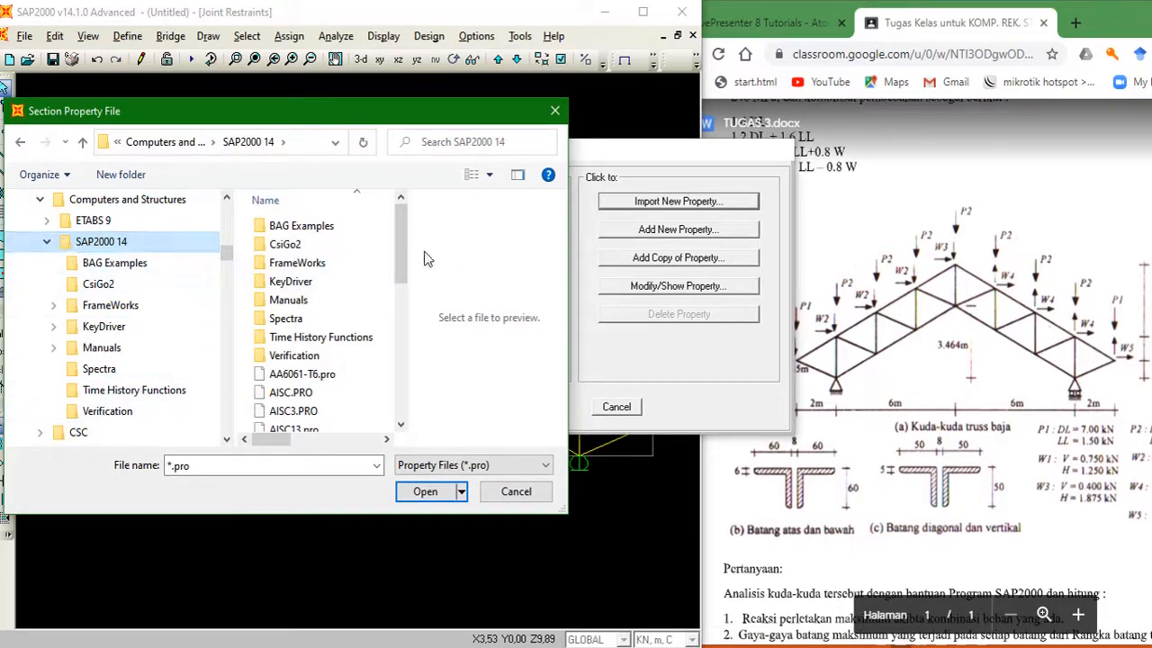
{"action": "left_click_drag", "start_coordinate": [402, 248], "coordinate": [404, 380]}
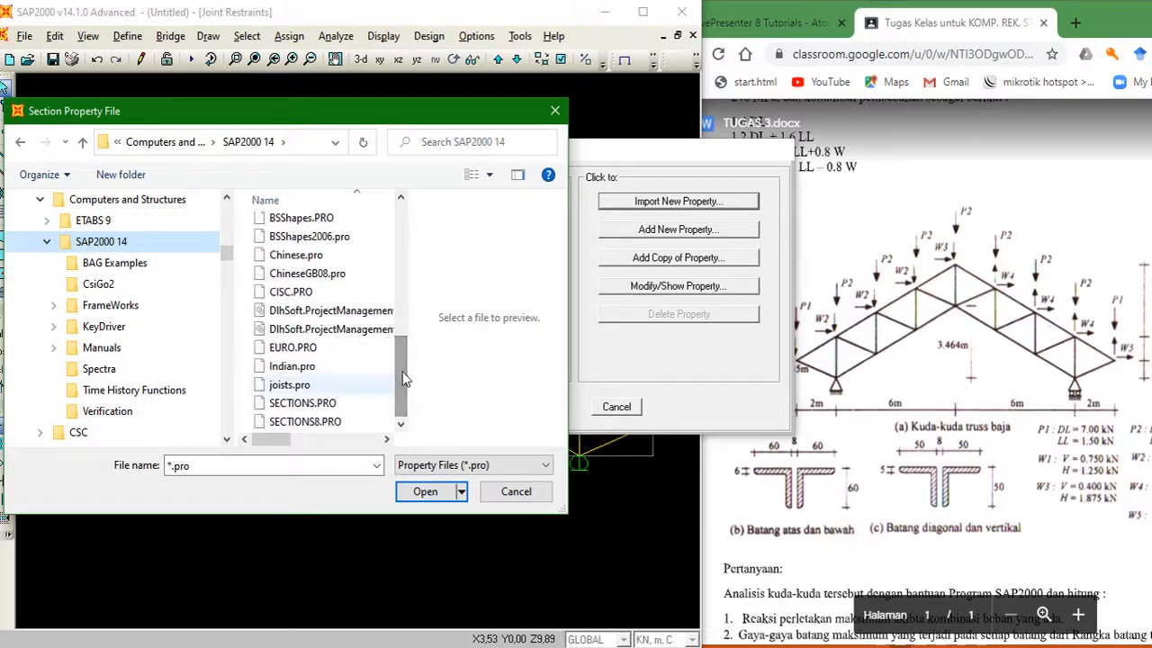
{"action": "left_click", "coordinate": [326, 407]}
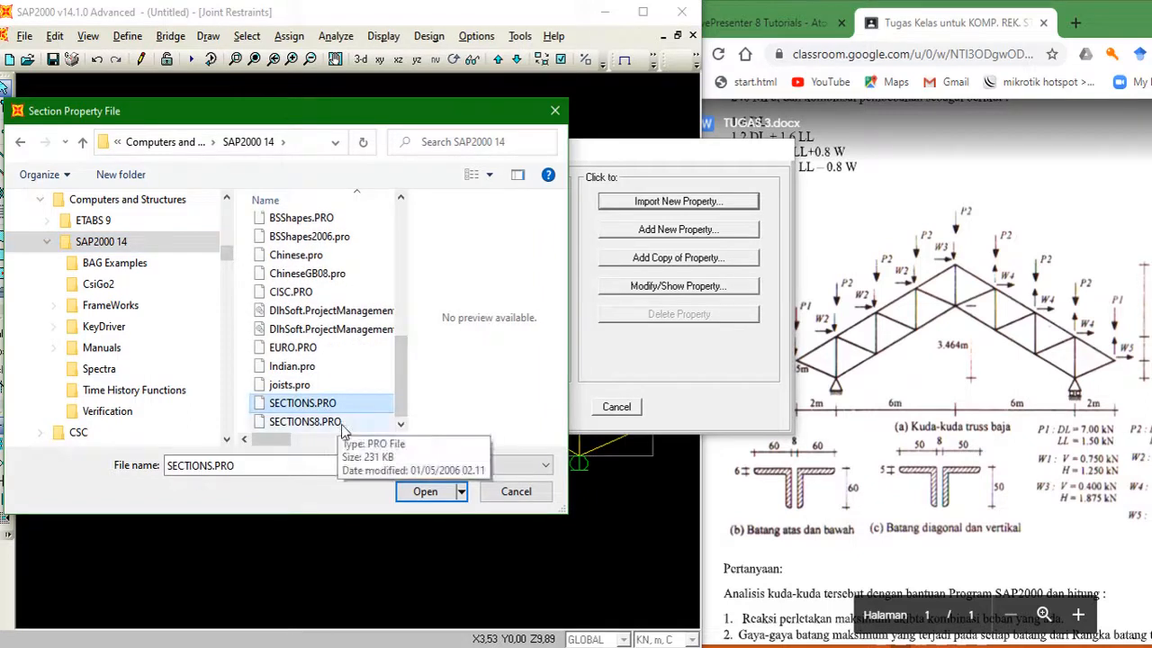
{"action": "left_click", "coordinate": [438, 494]}
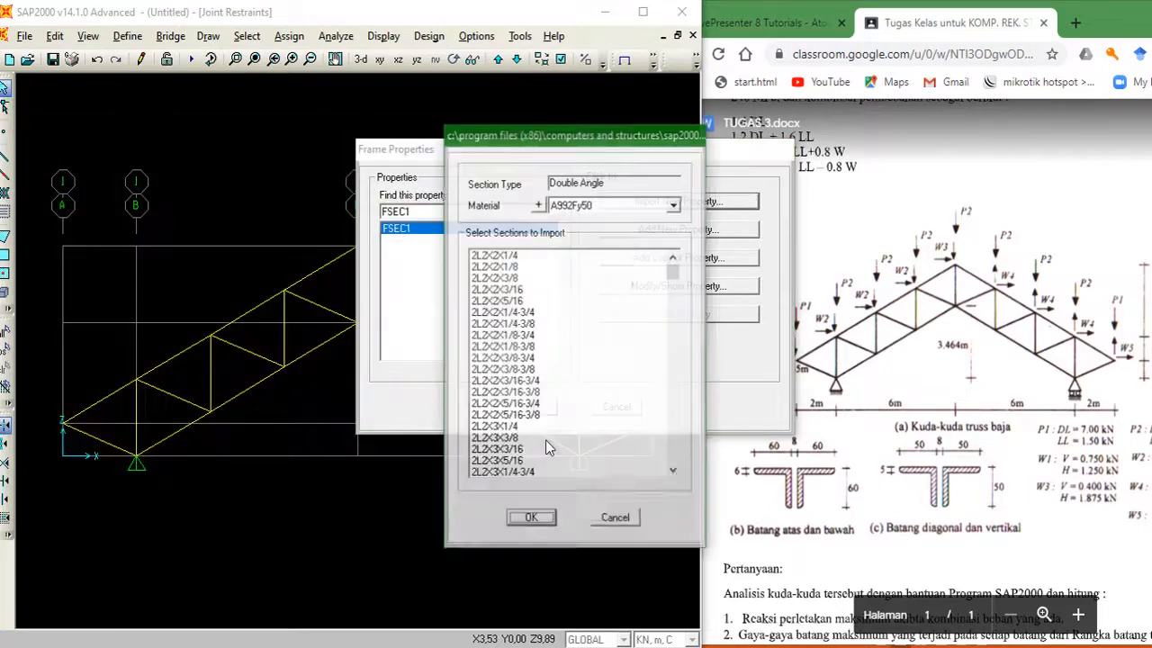
Look through the library's double-angle sections for the assignment's 2L60x60x6x8 and 2L50x50x5x8 profiles, and cancel the import
{"action": "left_click_drag", "start_coordinate": [525, 143], "coordinate": [306, 130]}
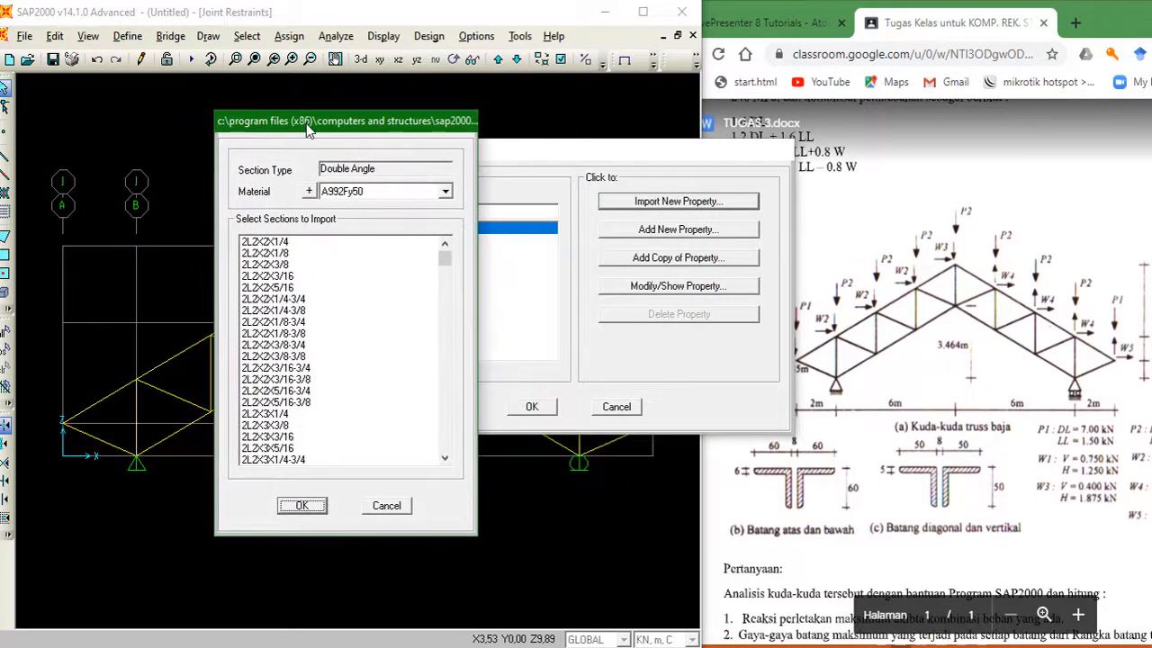
{"action": "left_click", "coordinate": [861, 172]}
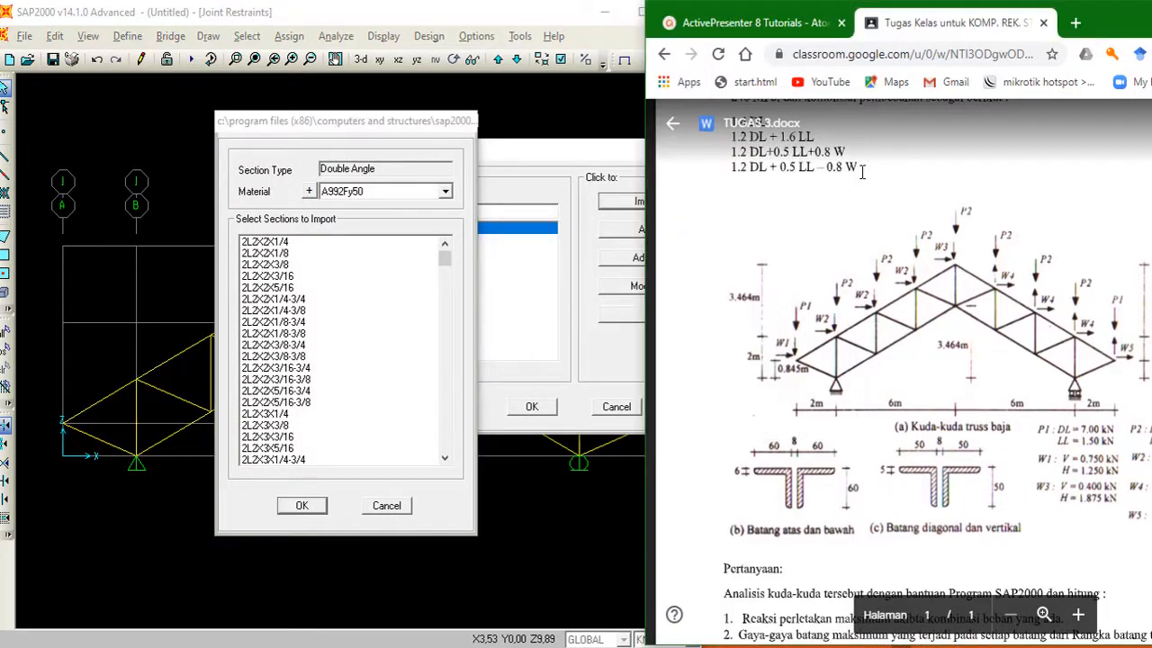
{"action": "scroll", "coordinate": [861, 172], "scroll_direction": "up", "scroll_amount": 3}
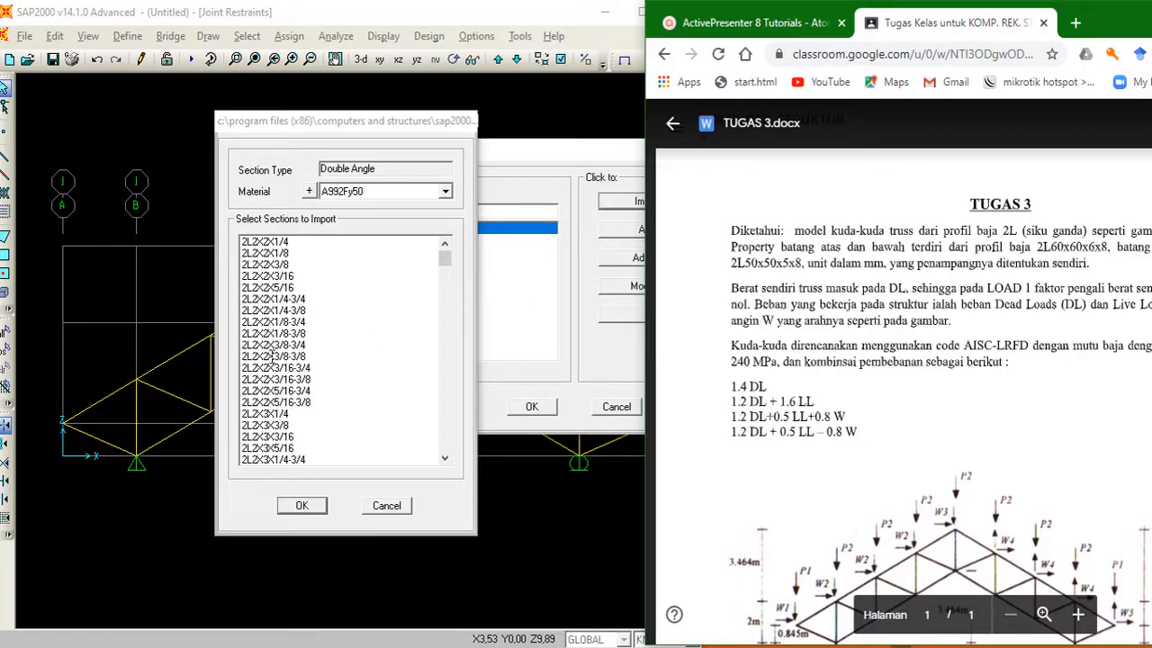
{"action": "scroll", "coordinate": [275, 351], "scroll_direction": "down", "scroll_amount": 9}
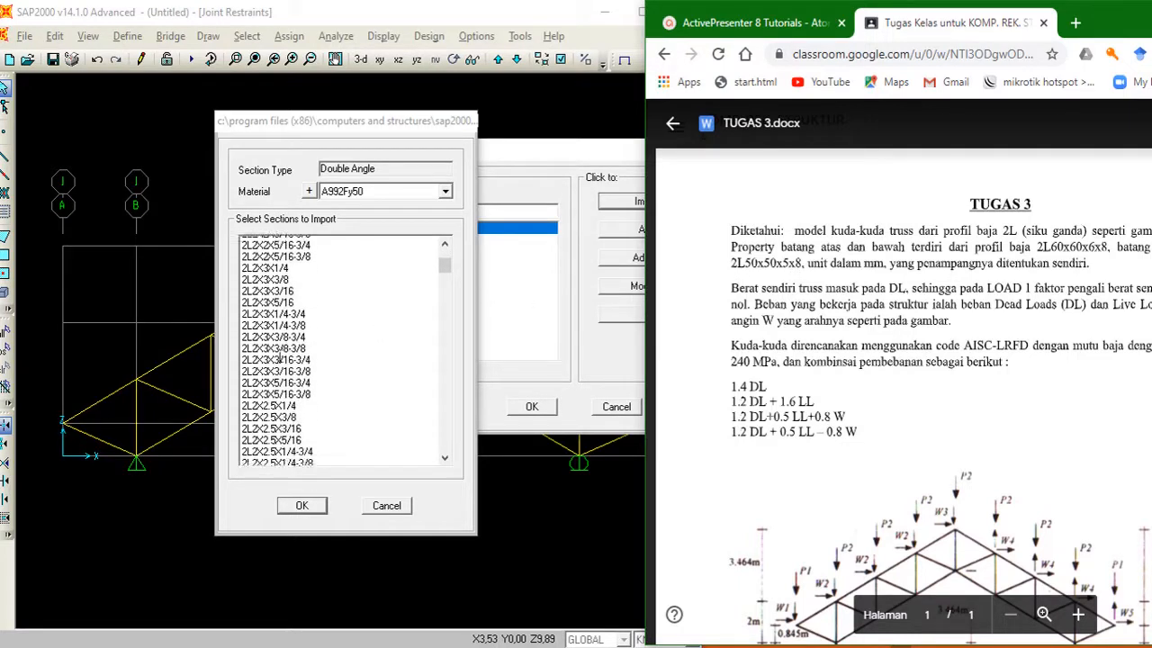
{"action": "scroll", "coordinate": [281, 356], "scroll_direction": "down", "scroll_amount": 10}
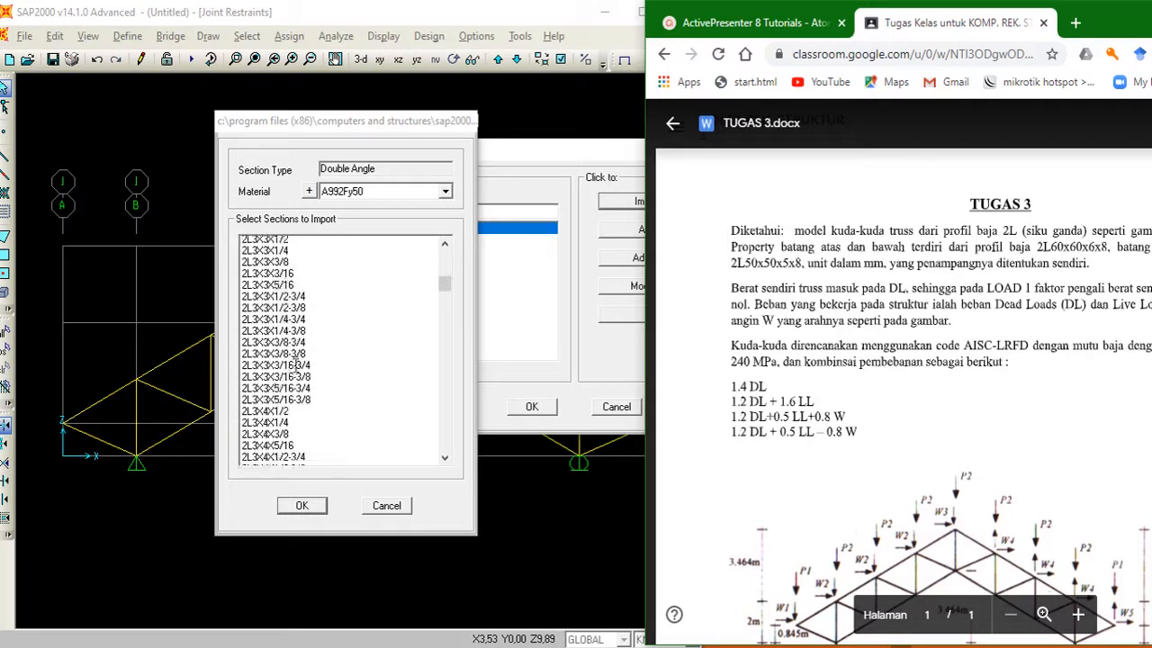
{"action": "left_click_drag", "start_coordinate": [446, 311], "coordinate": [450, 351]}
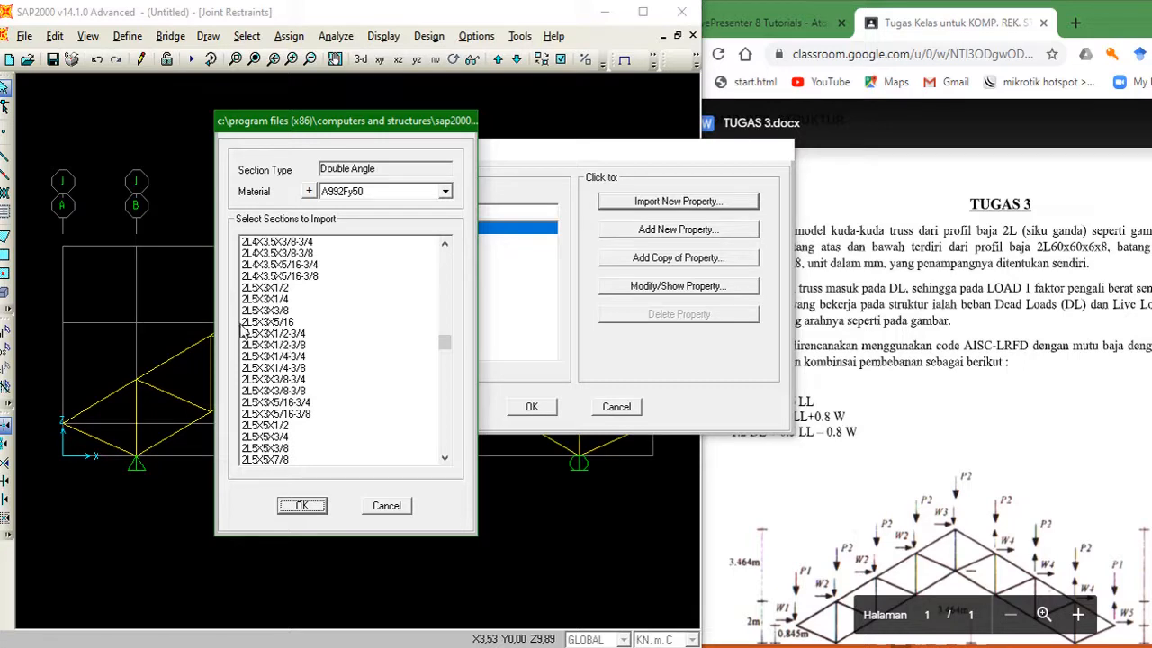
{"action": "scroll", "coordinate": [266, 357], "scroll_direction": "down", "scroll_amount": 1}
{"action": "scroll", "coordinate": [265, 358], "scroll_direction": "down", "scroll_amount": 8}
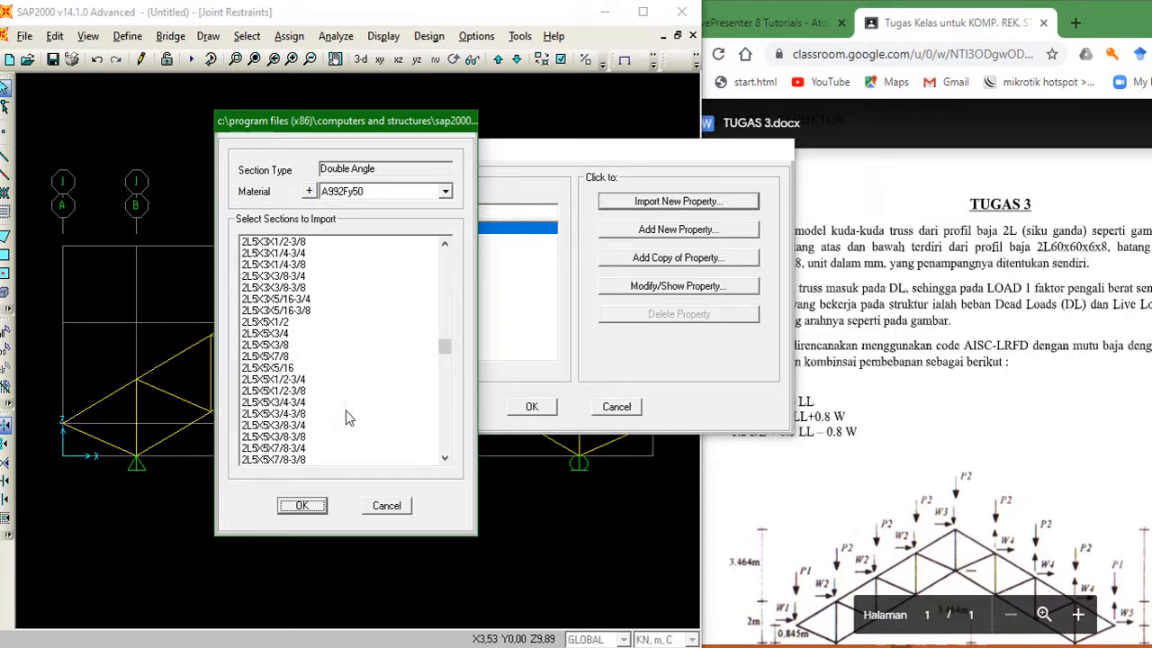
{"action": "left_click", "coordinate": [393, 506]}
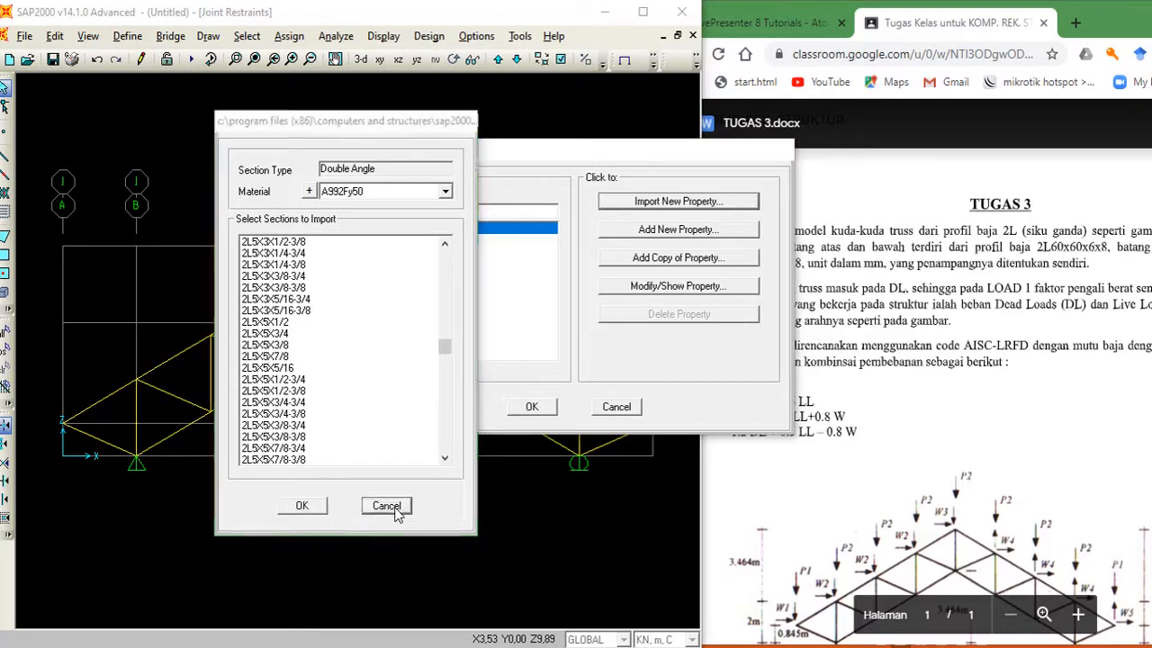
{"action": "left_click", "coordinate": [616, 530]}
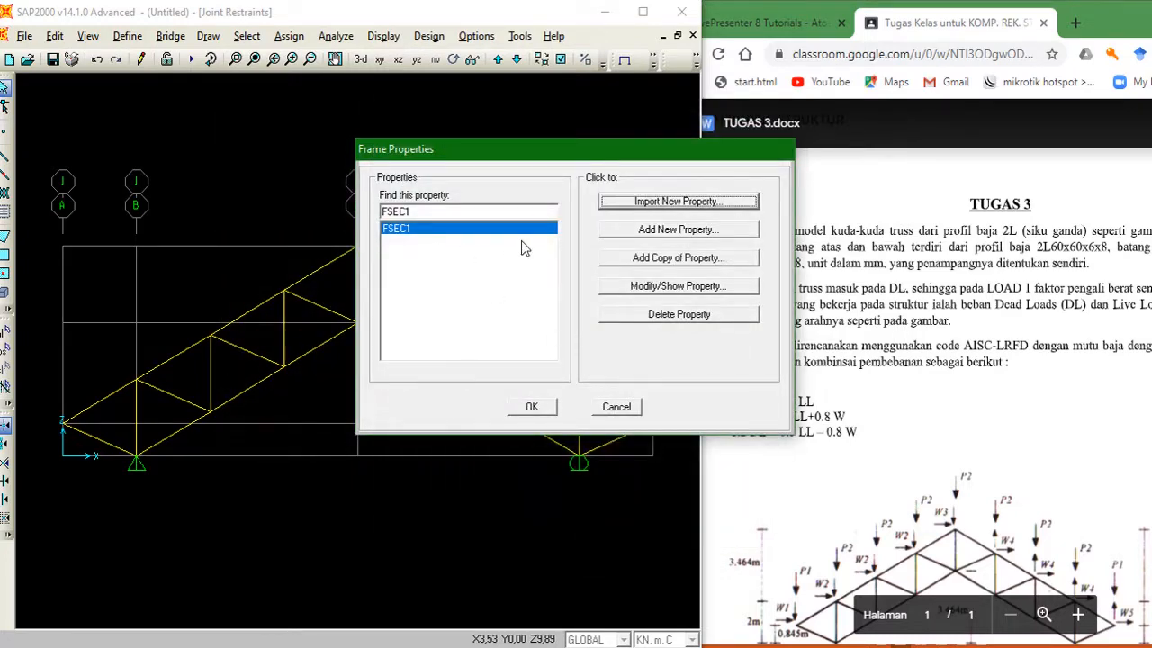
Add a new steel double-angle section and name it 2L50x50x5x8
{"action": "left_click_drag", "start_coordinate": [595, 151], "coordinate": [531, 148]}
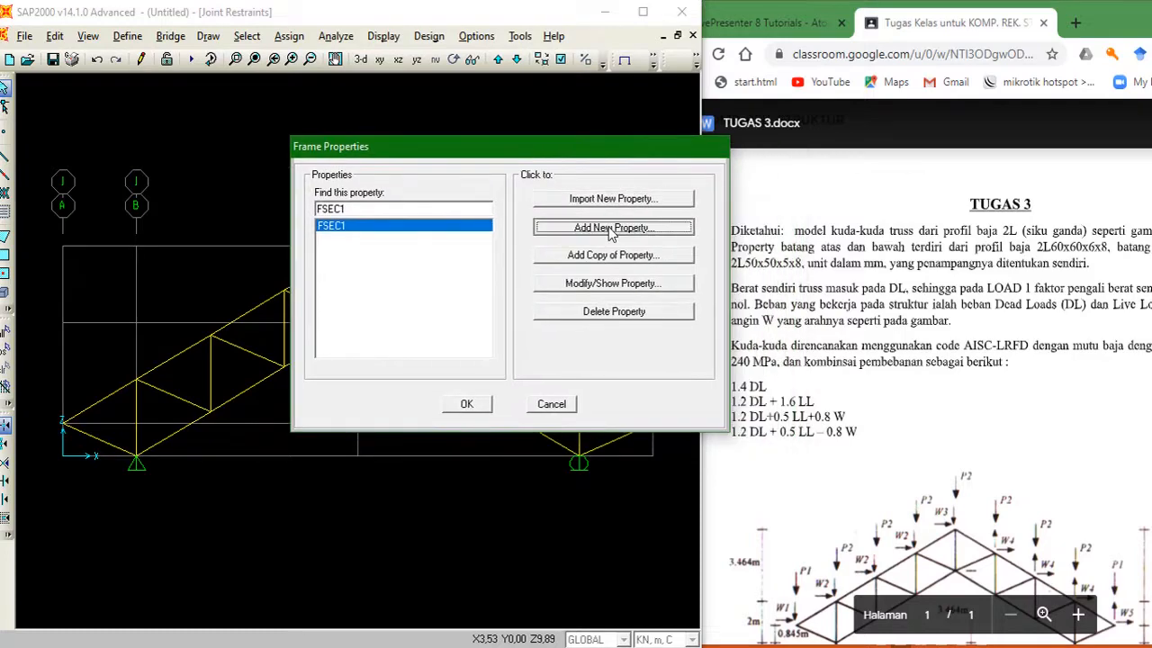
{"action": "left_click", "coordinate": [611, 227]}
{"action": "left_click", "coordinate": [437, 377]}
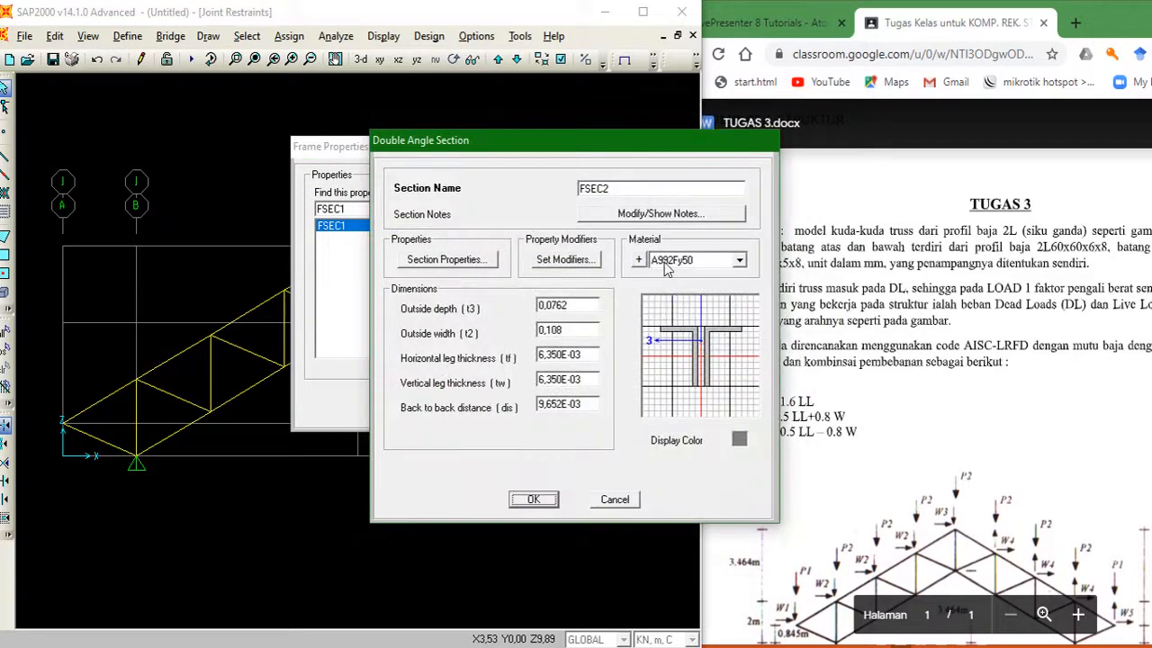
{"action": "left_click_drag", "start_coordinate": [615, 188], "coordinate": [503, 150]}
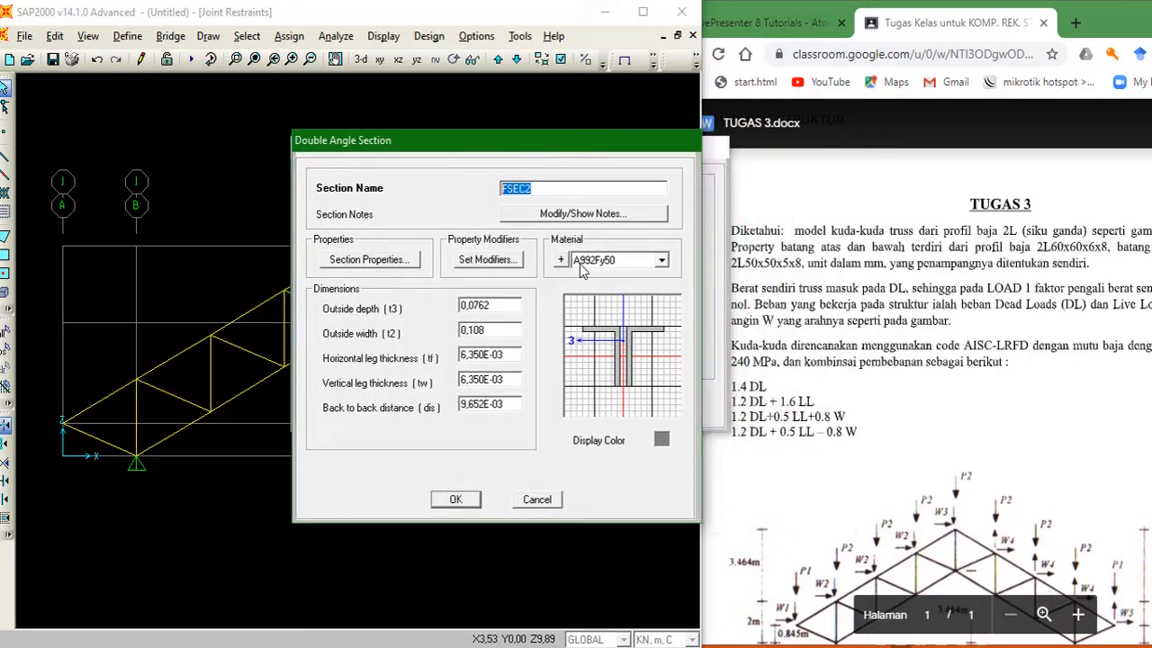
{"action": "type", "text": "2L50x50x5x8"}
{"action": "left_click_drag", "start_coordinate": [501, 147], "coordinate": [458, 116]}
Check the diagonal and vertical member profile in the assignment, and try an outside depth and outside width of 0,05
{"action": "left_click", "coordinate": [928, 341]}
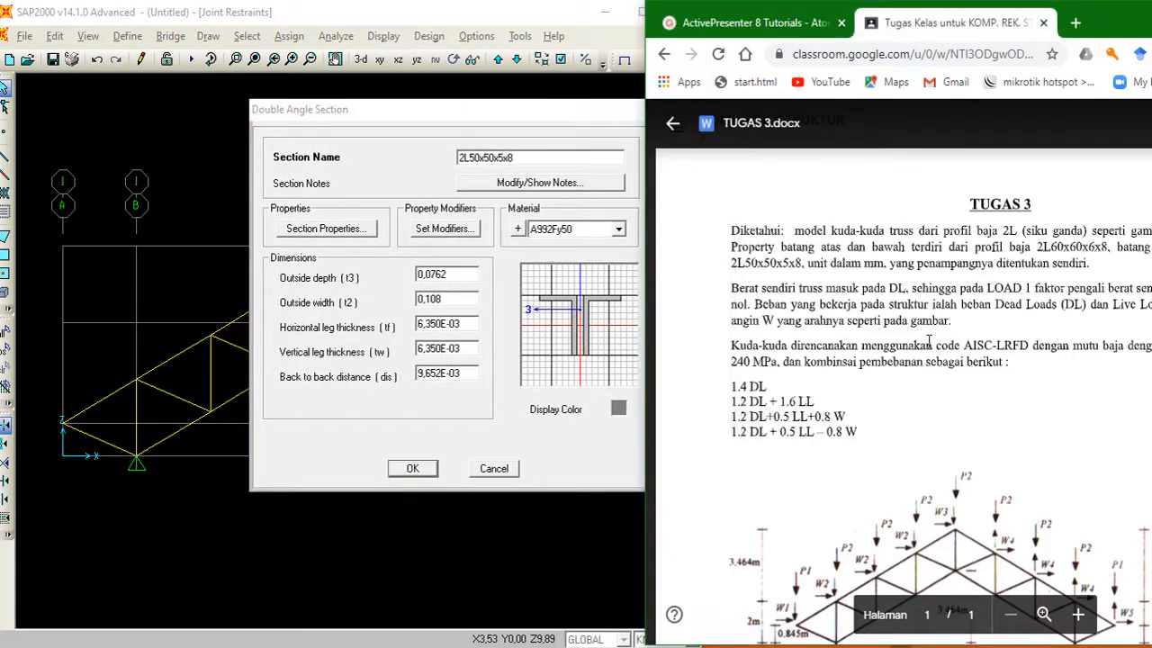
{"action": "scroll", "coordinate": [929, 340], "scroll_direction": "down", "scroll_amount": 5}
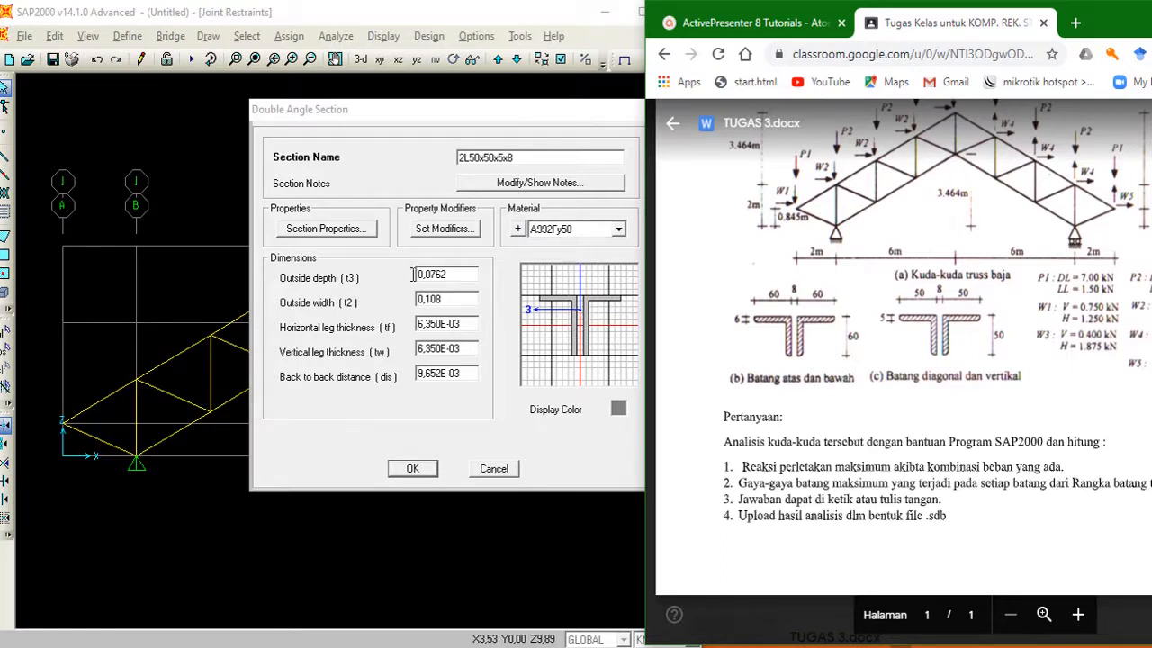
{"action": "double_click", "coordinate": [453, 273]}
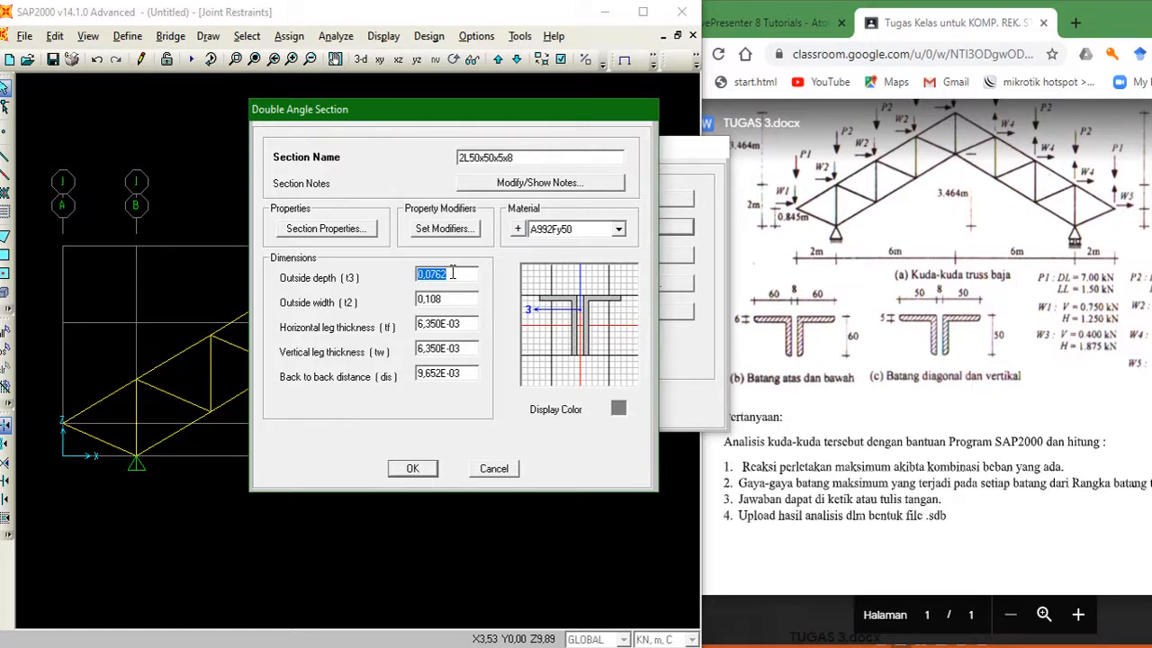
{"action": "type", "text": "0,05"}
{"action": "left_click", "coordinate": [447, 302]}
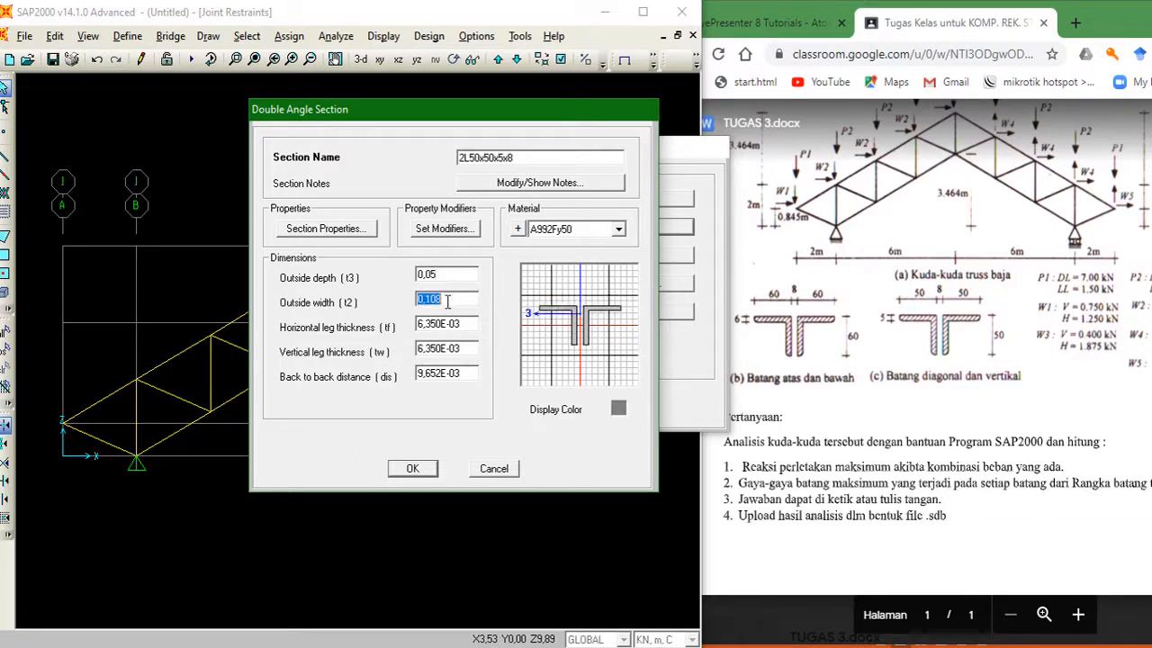
{"action": "type", "text": "0,0"}
{"action": "left_click", "coordinate": [467, 326]}
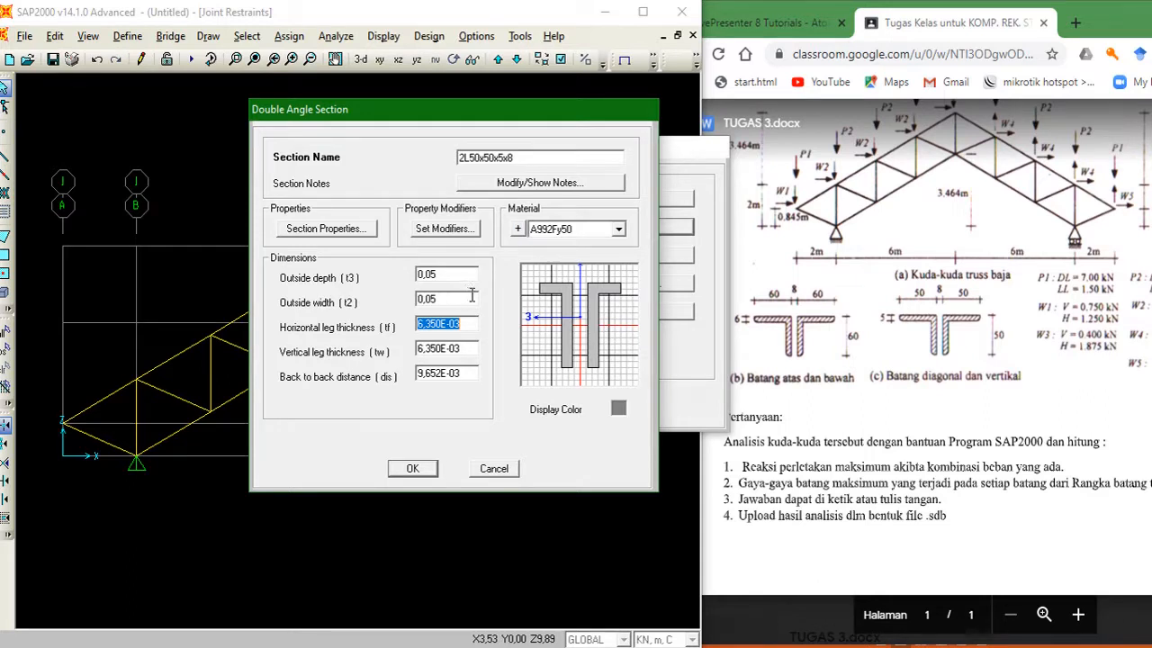
{"action": "left_click", "coordinate": [443, 276]}
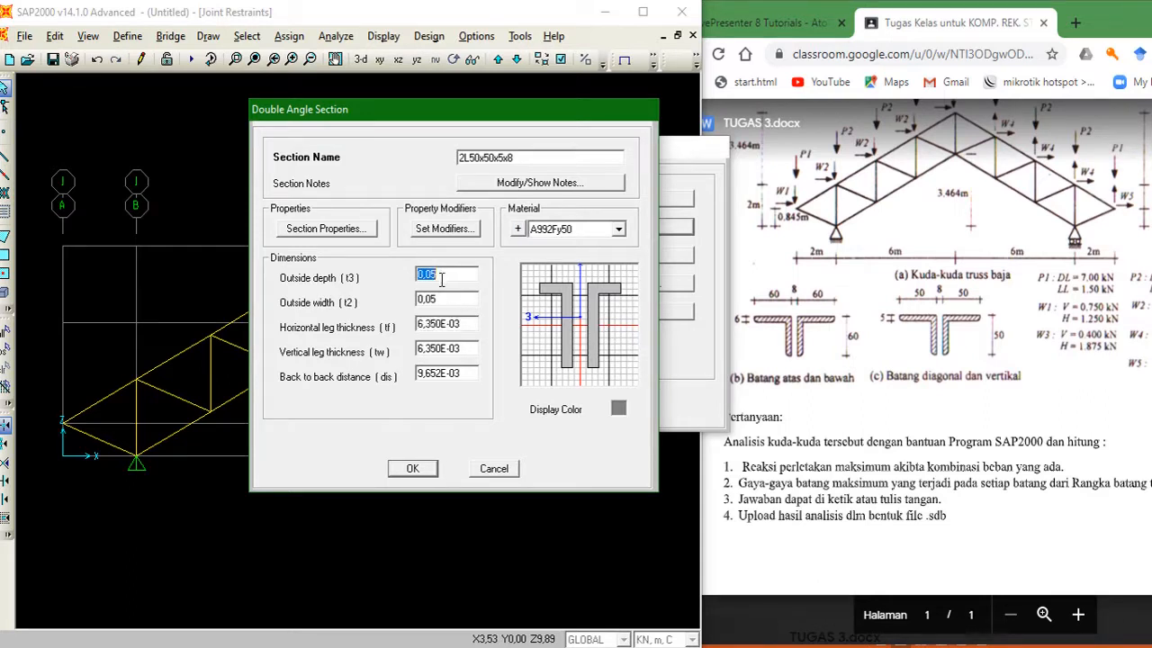
{"action": "type", "text": "0"}
{"action": "left_click", "coordinate": [1067, 646]}
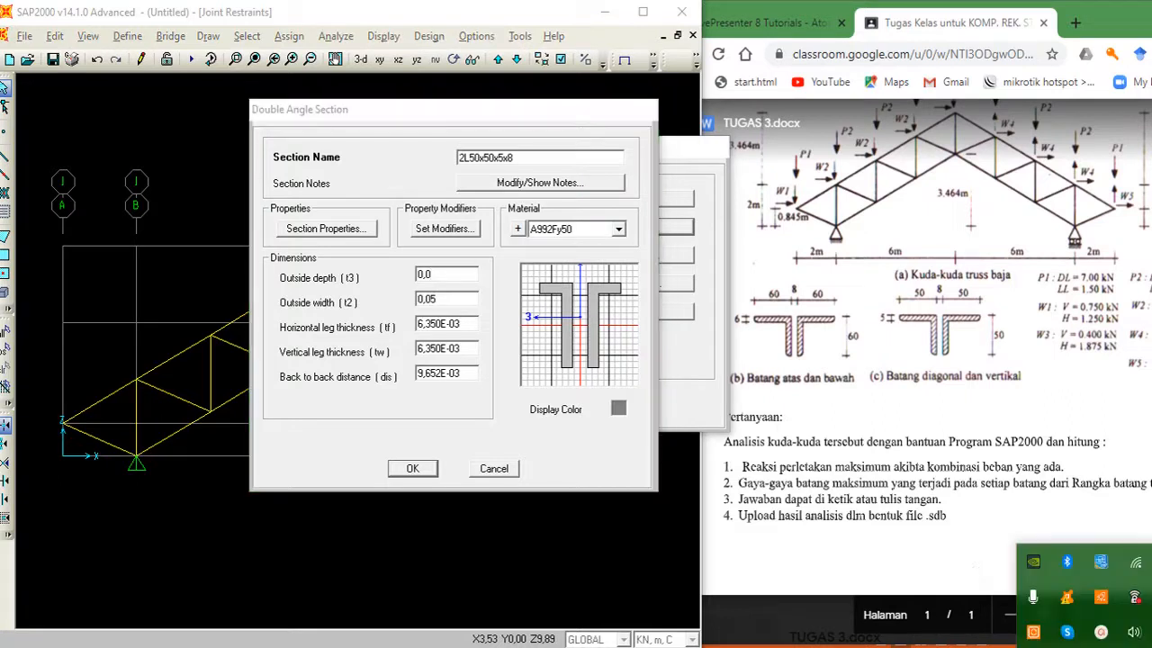
{"action": "left_click", "coordinate": [1101, 632]}
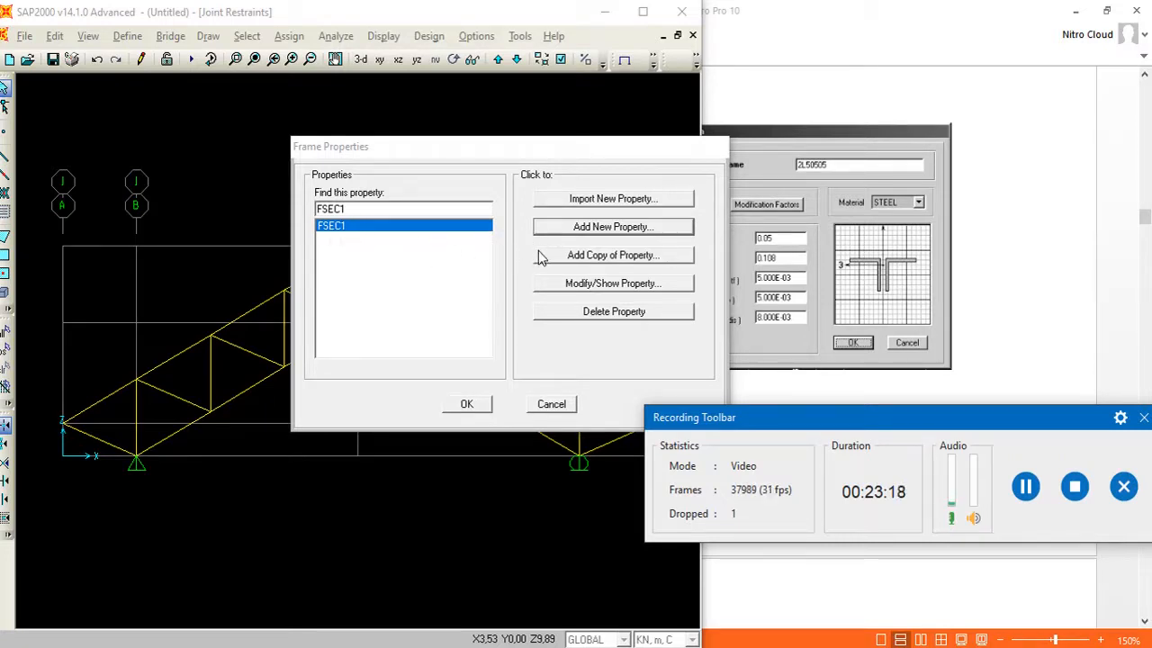
Add a new steel double-angle section and assign it the Baja material
{"action": "left_click", "coordinate": [599, 231]}
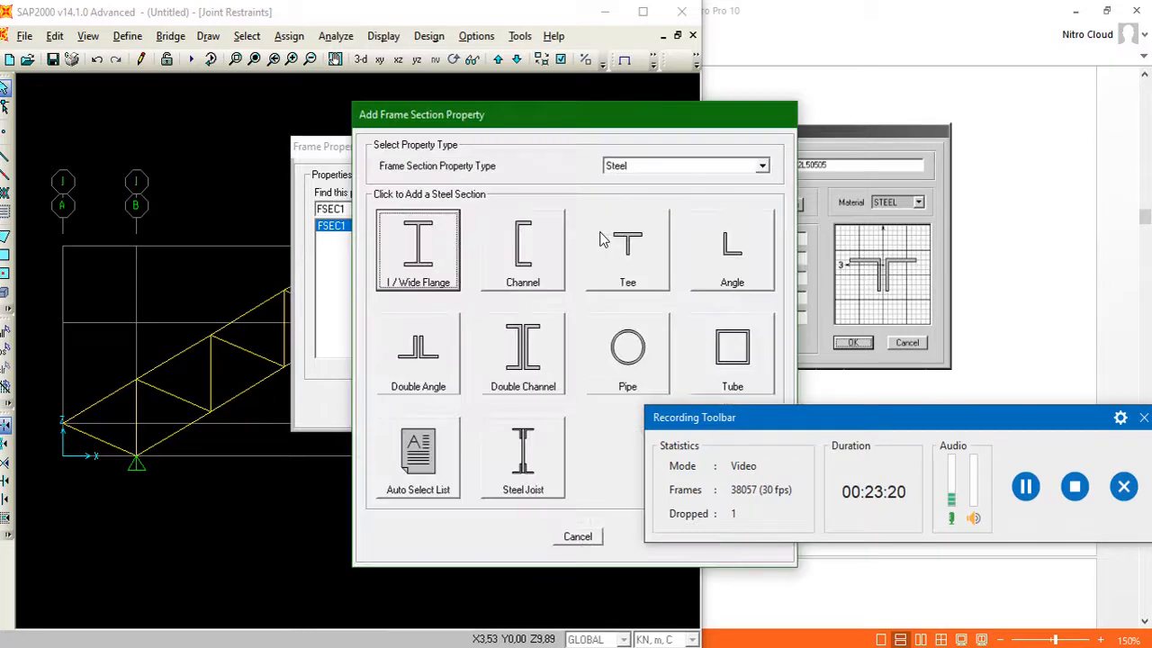
{"action": "left_click", "coordinate": [761, 168]}
{"action": "left_click", "coordinate": [763, 172]}
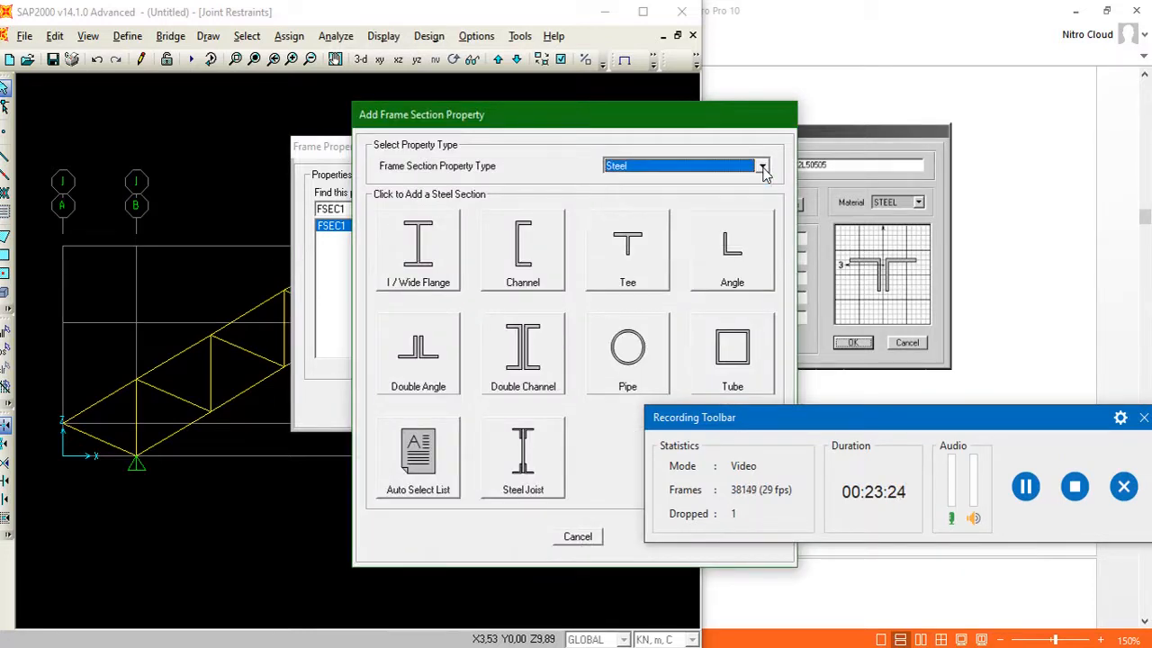
{"action": "left_click", "coordinate": [422, 352]}
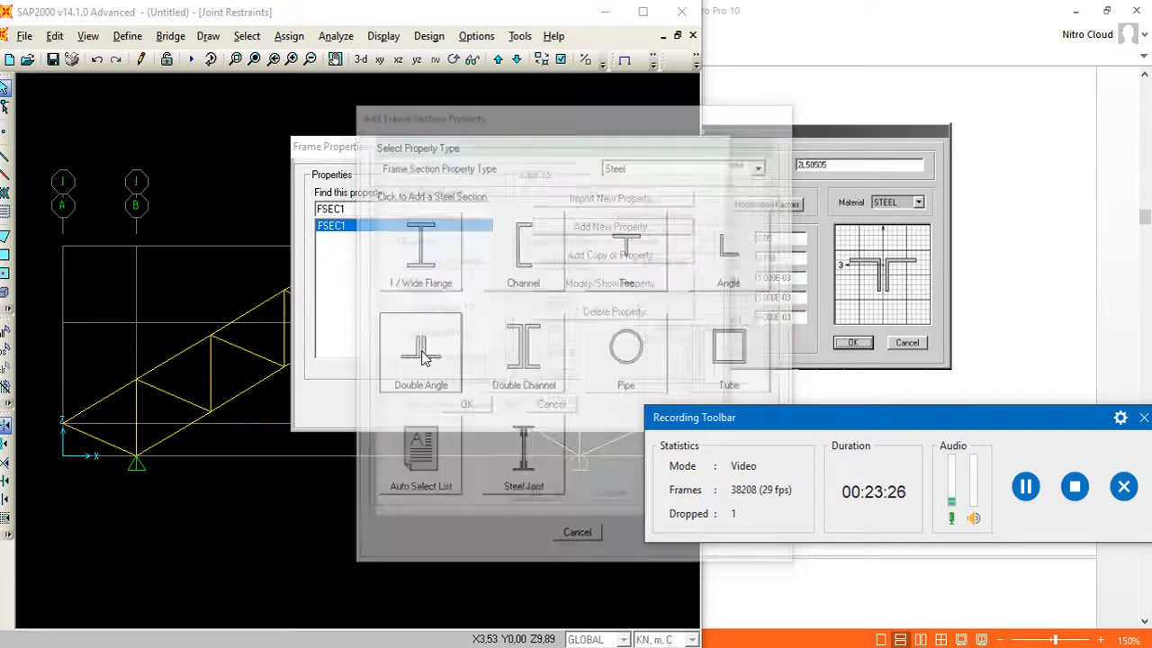
{"action": "left_click_drag", "start_coordinate": [617, 158], "coordinate": [550, 110]}
{"action": "left_click", "coordinate": [670, 213]}
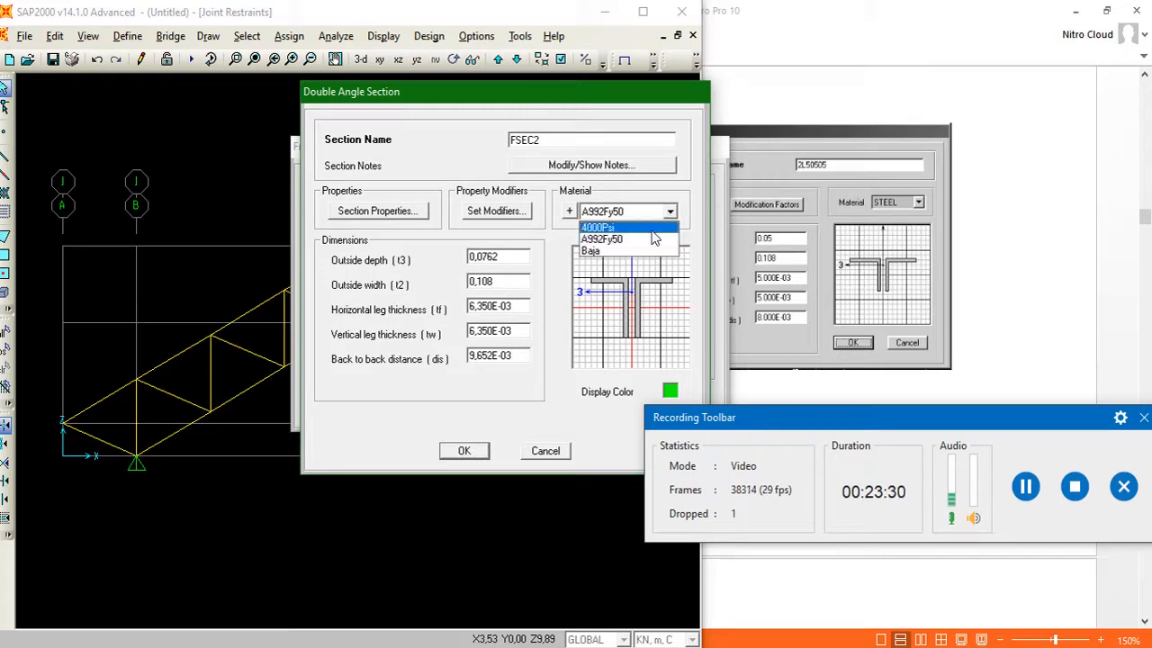
{"action": "left_click", "coordinate": [648, 250]}
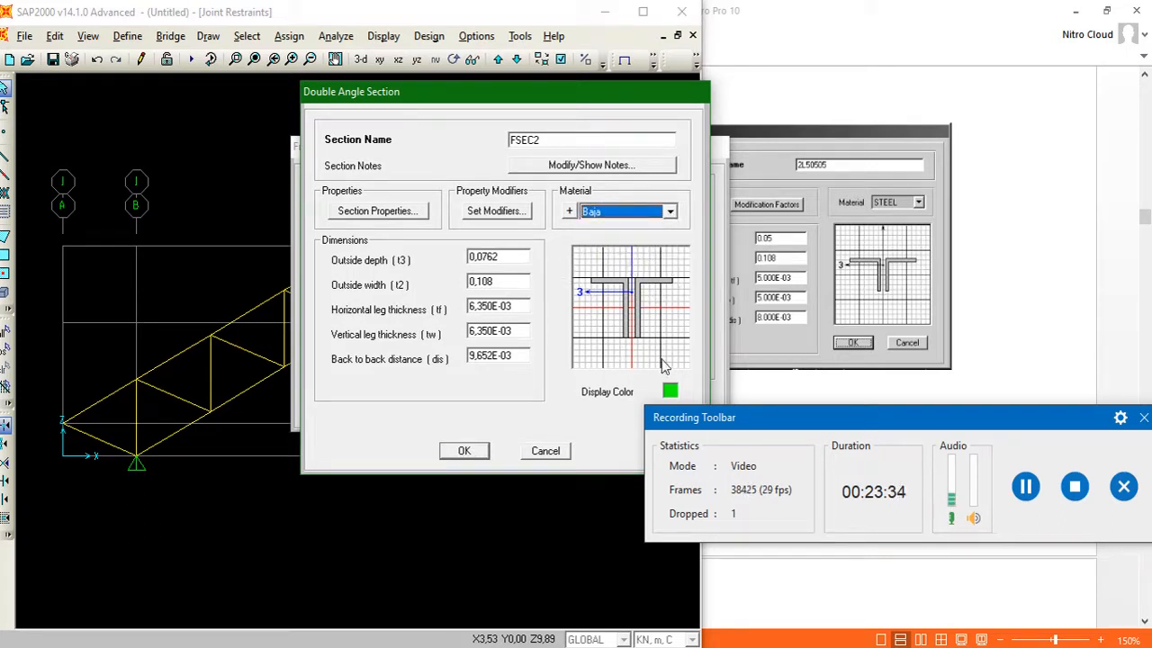
Set the outside depth to 0,05 and check the outside width against the assignment's diagonal and vertical member profile
{"action": "double_click", "coordinate": [513, 259]}
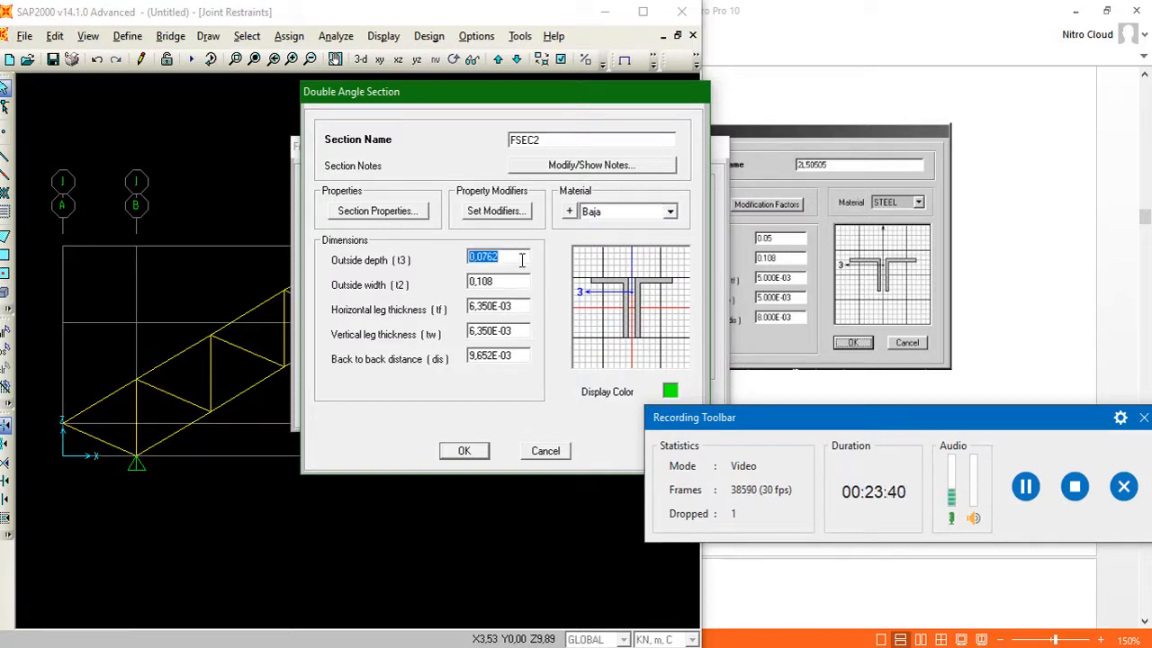
{"action": "type", "text": "0,05"}
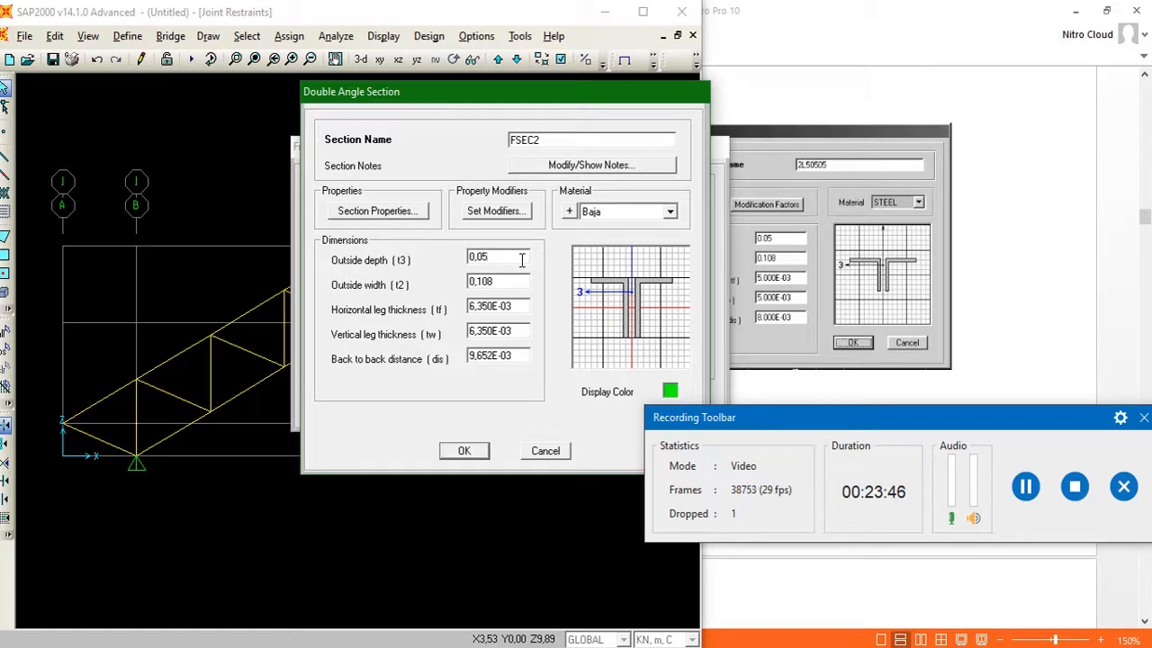
{"action": "key", "text": "Tab"}
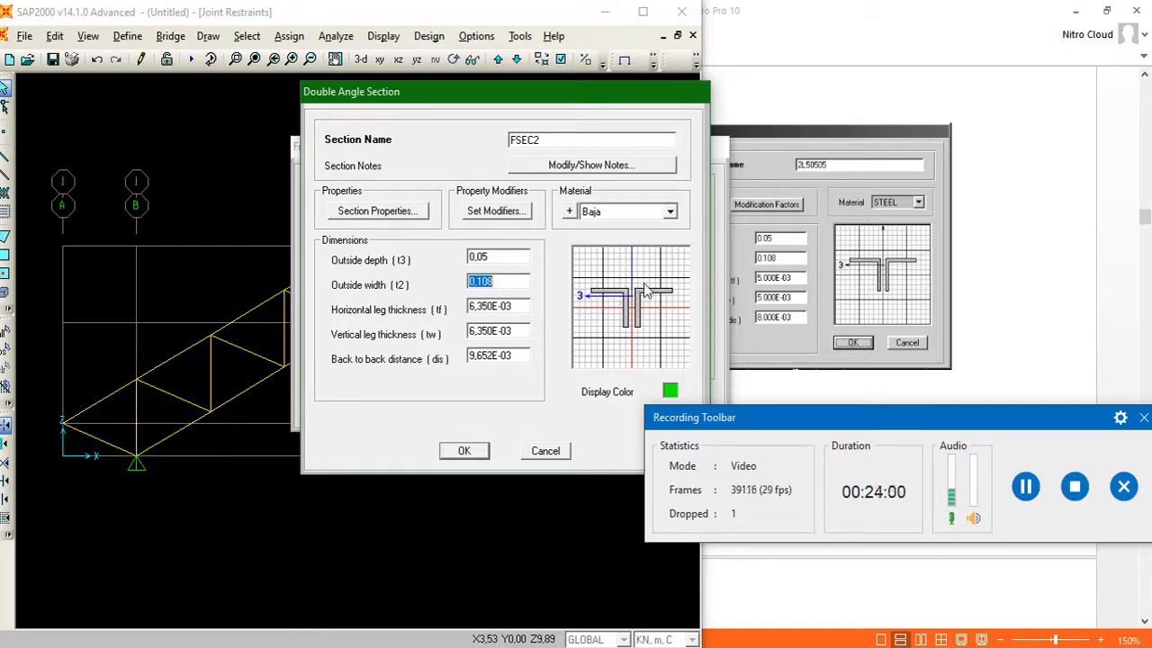
{"action": "key", "text": "alt+Tab"}
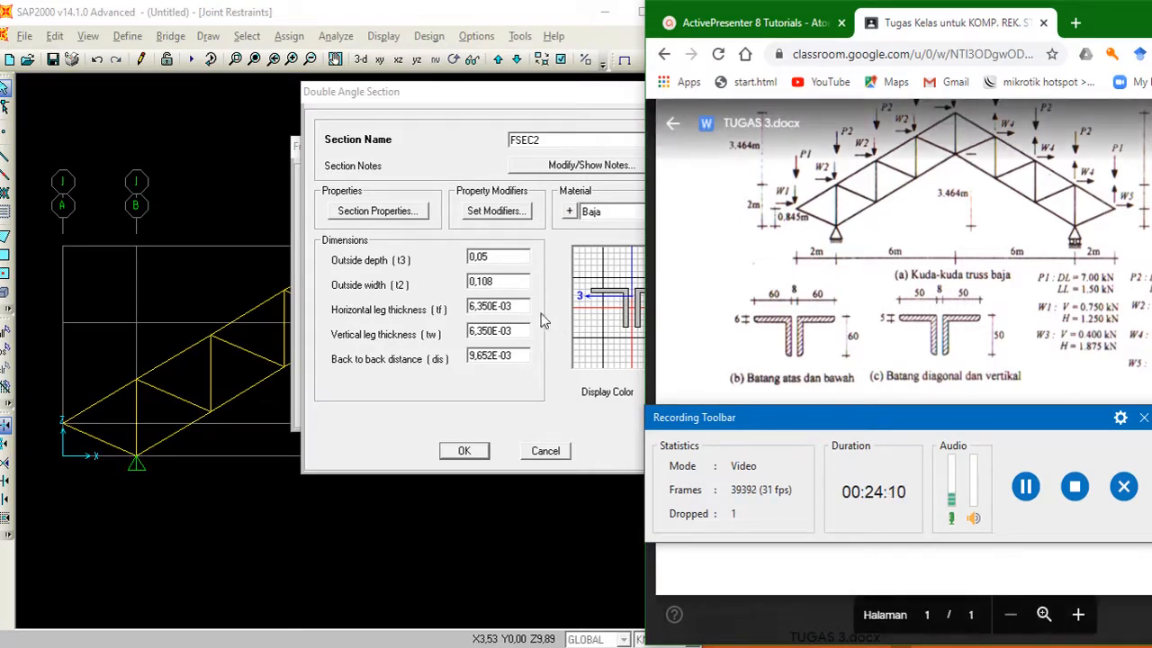
{"action": "left_click", "coordinate": [505, 286]}
Set the horizontal and vertical leg thicknesses of the double-angle section to 0,005
{"action": "double_click", "coordinate": [514, 307]}
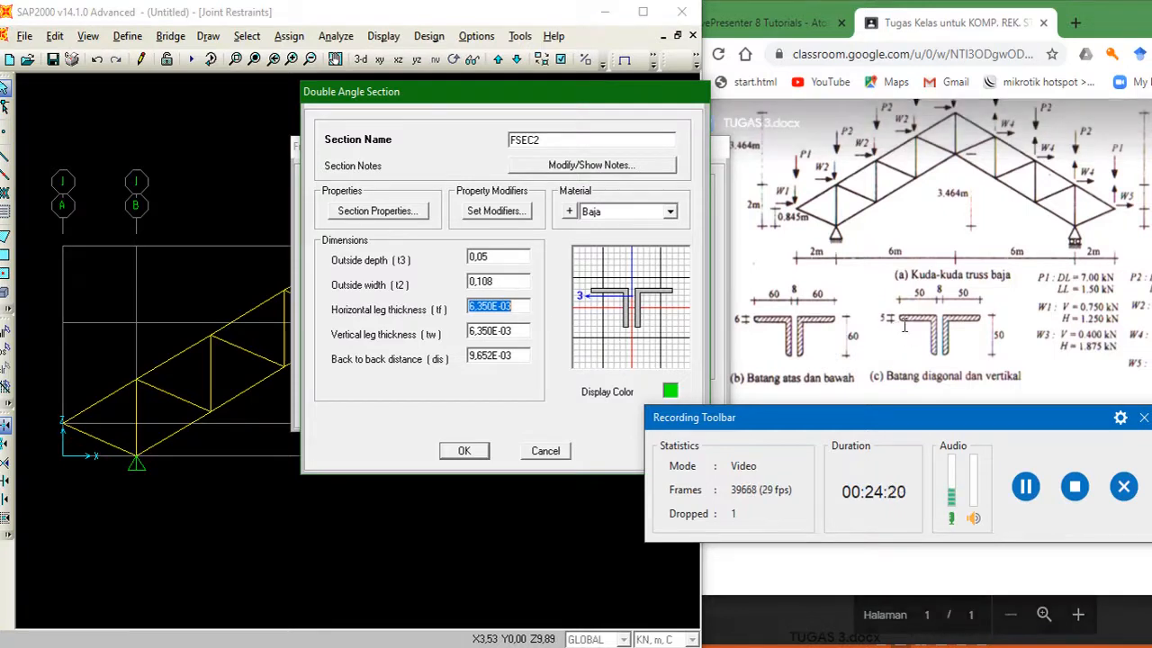
{"action": "left_click", "coordinate": [521, 306]}
{"action": "left_click_drag", "start_coordinate": [521, 306], "coordinate": [475, 308]}
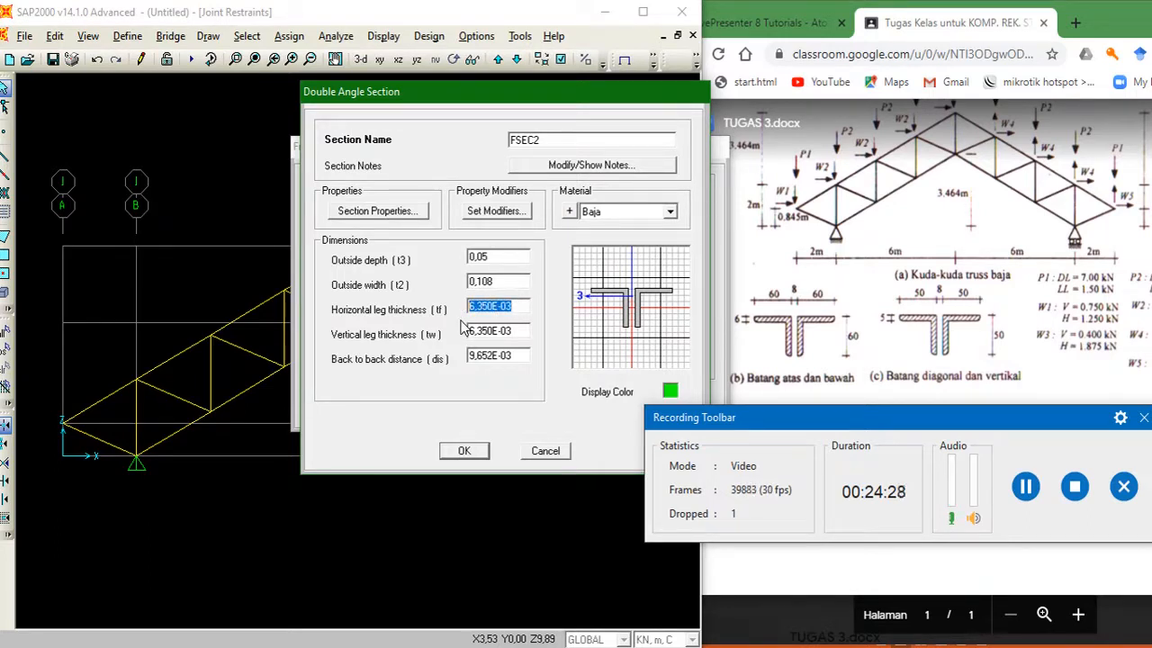
{"action": "type", "text": "0,005"}
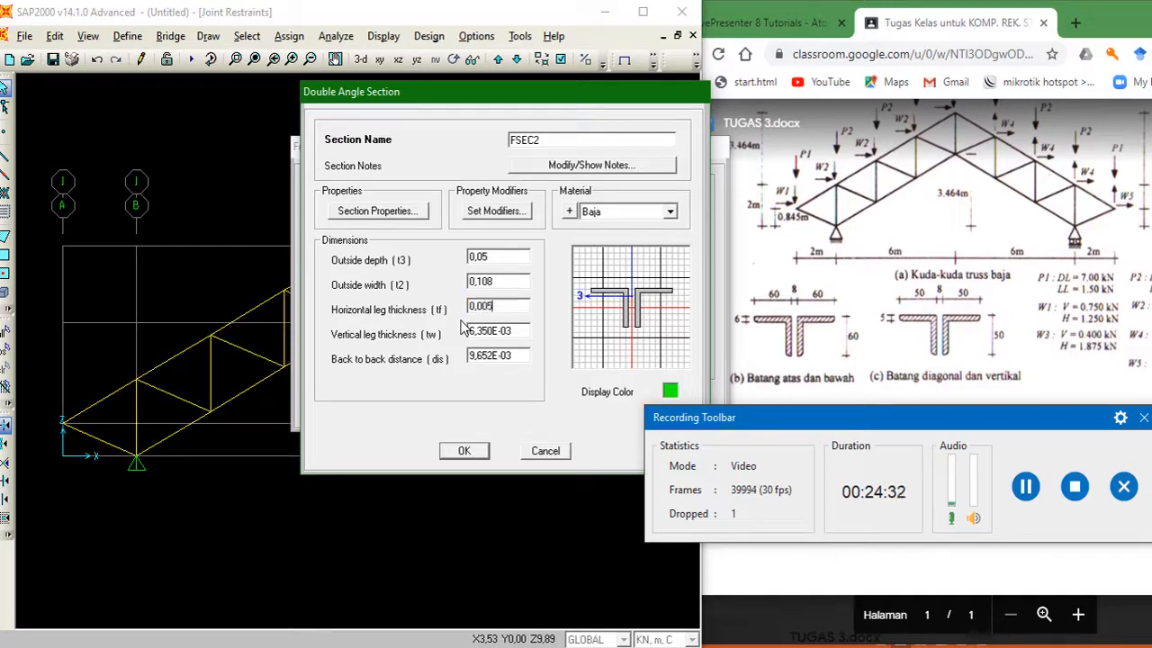
{"action": "double_click", "coordinate": [519, 335]}
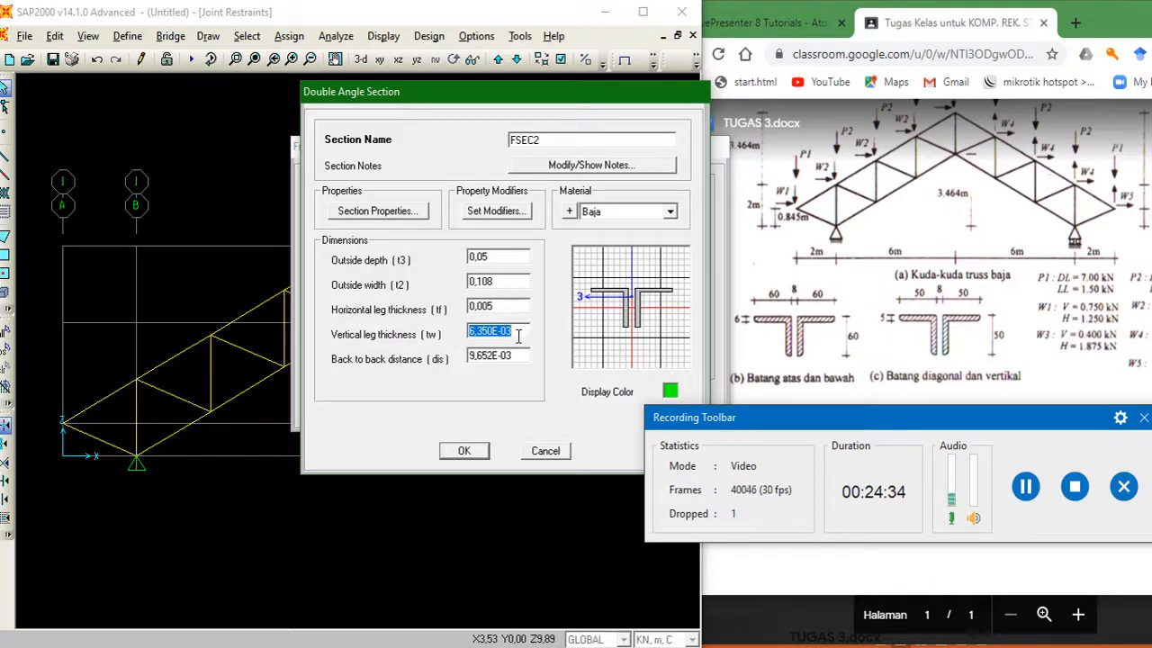
{"action": "type", "text": "0,005"}
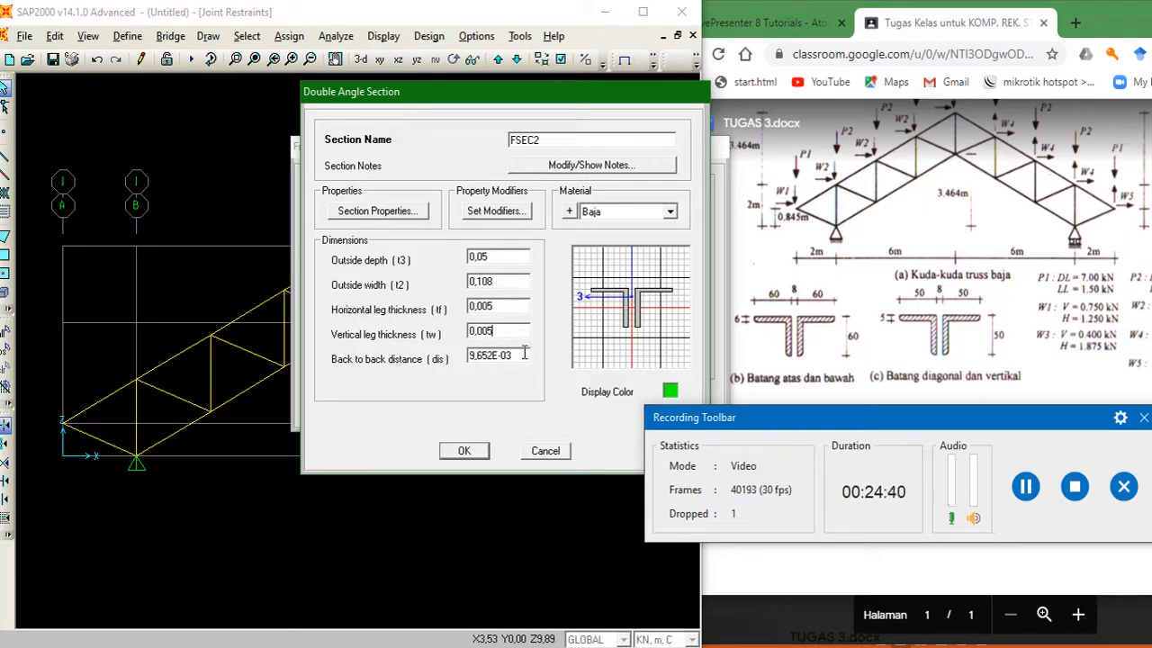
Set the back to back distance to 0,008 and accept the double-angle section
{"action": "double_click", "coordinate": [522, 357]}
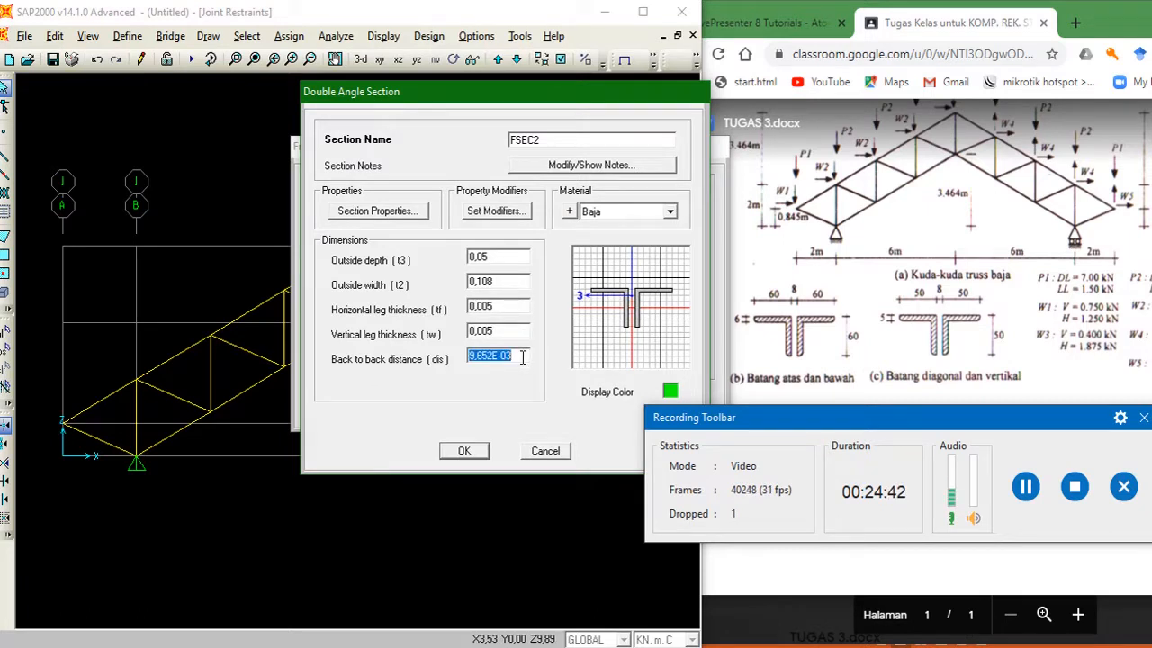
{"action": "type", "text": "0,008"}
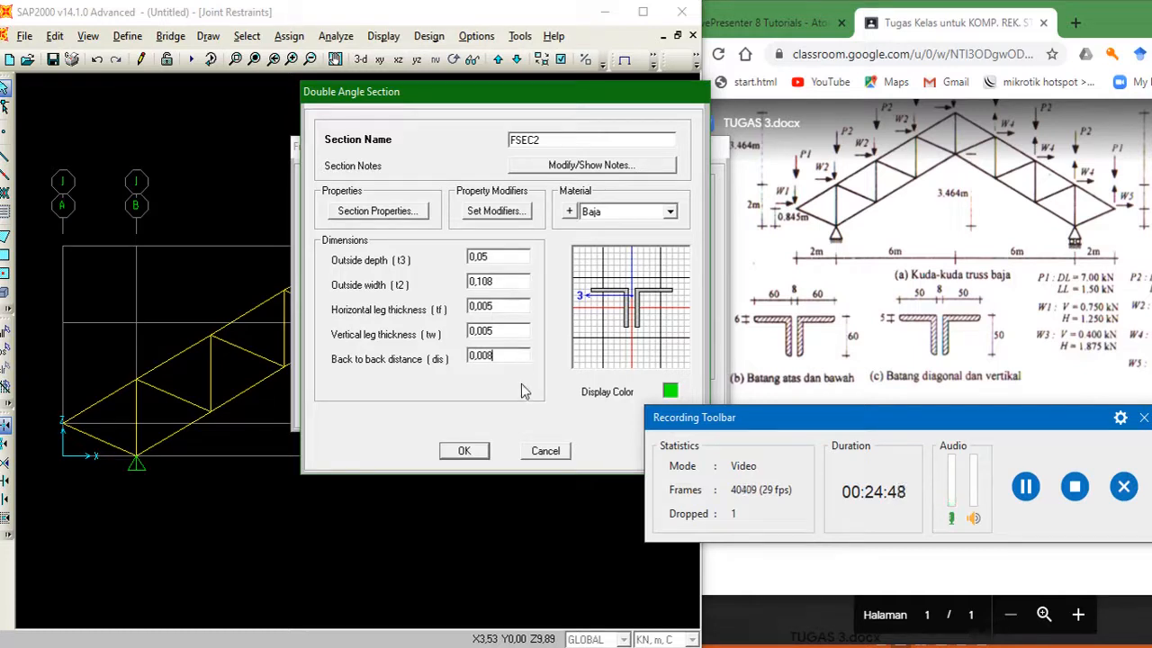
{"action": "left_click", "coordinate": [497, 306]}
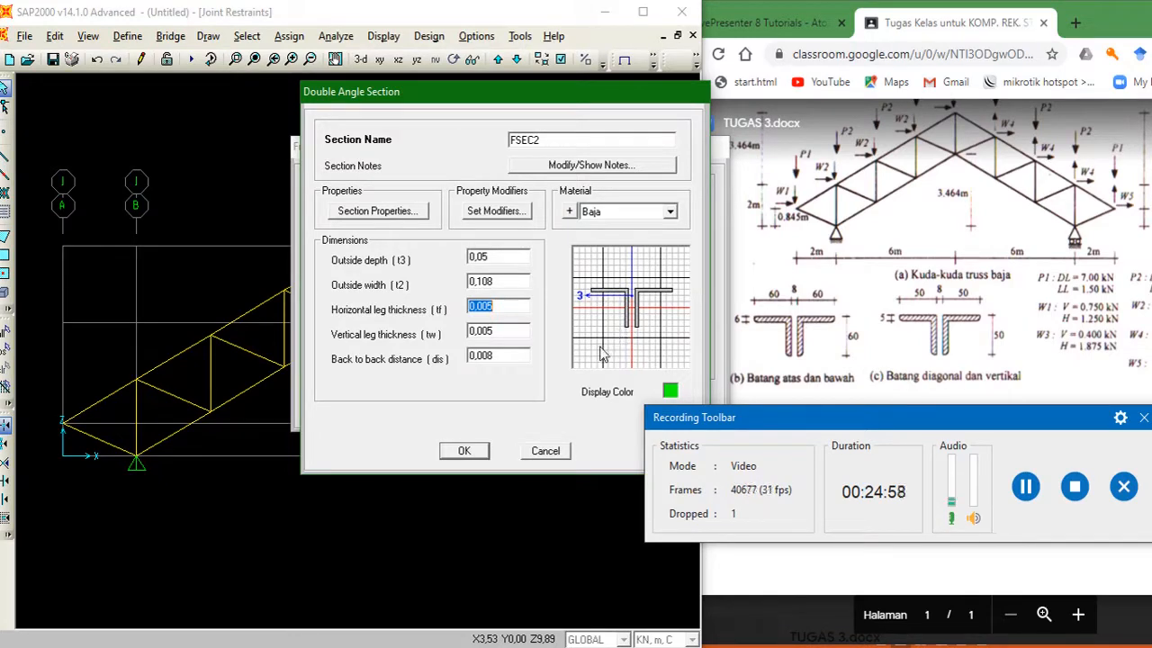
{"action": "left_click", "coordinate": [468, 451]}
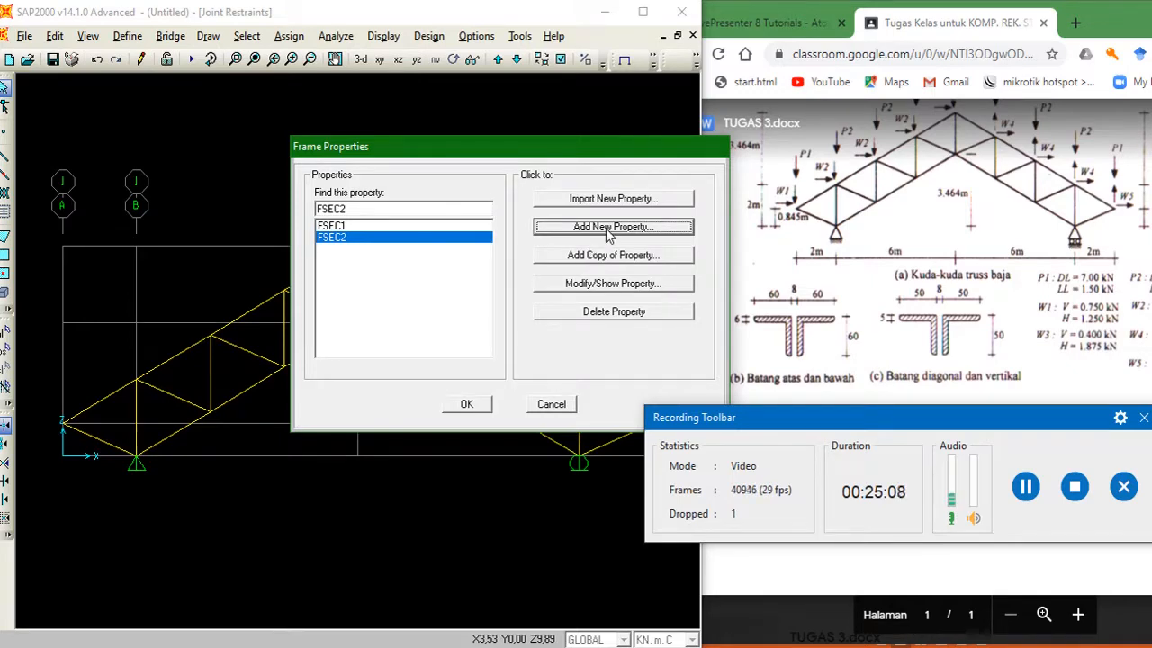
Reopen the new double-angle section for editing and rename it 2L50X50X5X5X8
{"action": "left_click", "coordinate": [611, 284]}
{"action": "left_click_drag", "start_coordinate": [574, 149], "coordinate": [471, 132]}
{"action": "double_click", "coordinate": [478, 169]}
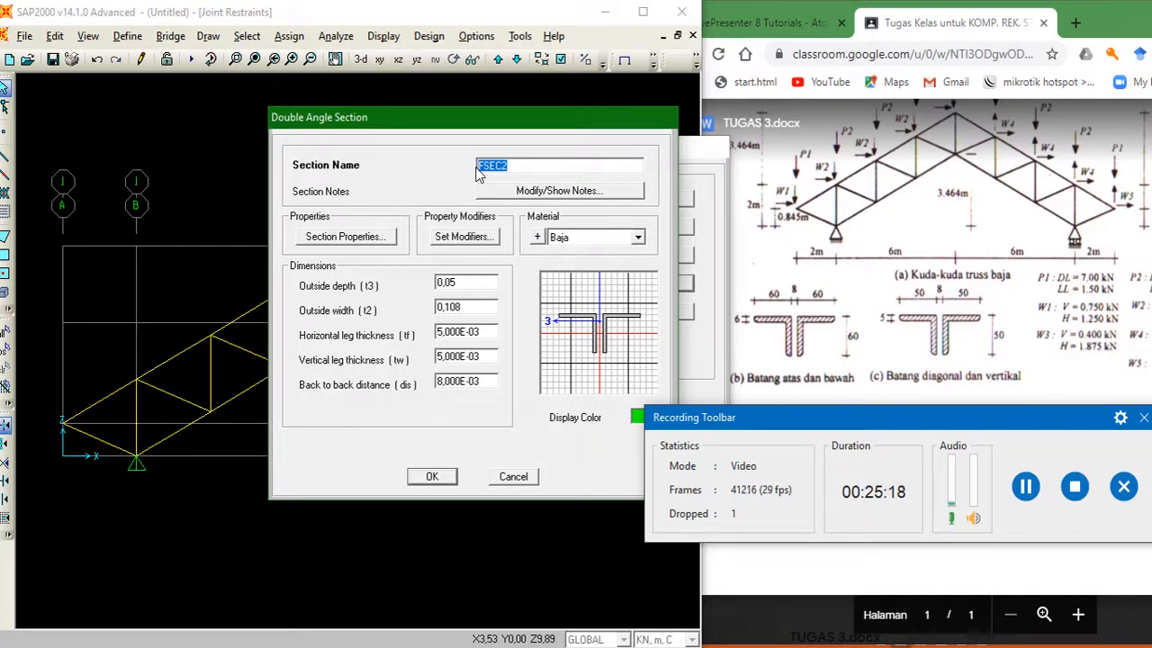
{"action": "type", "text": "2L"}
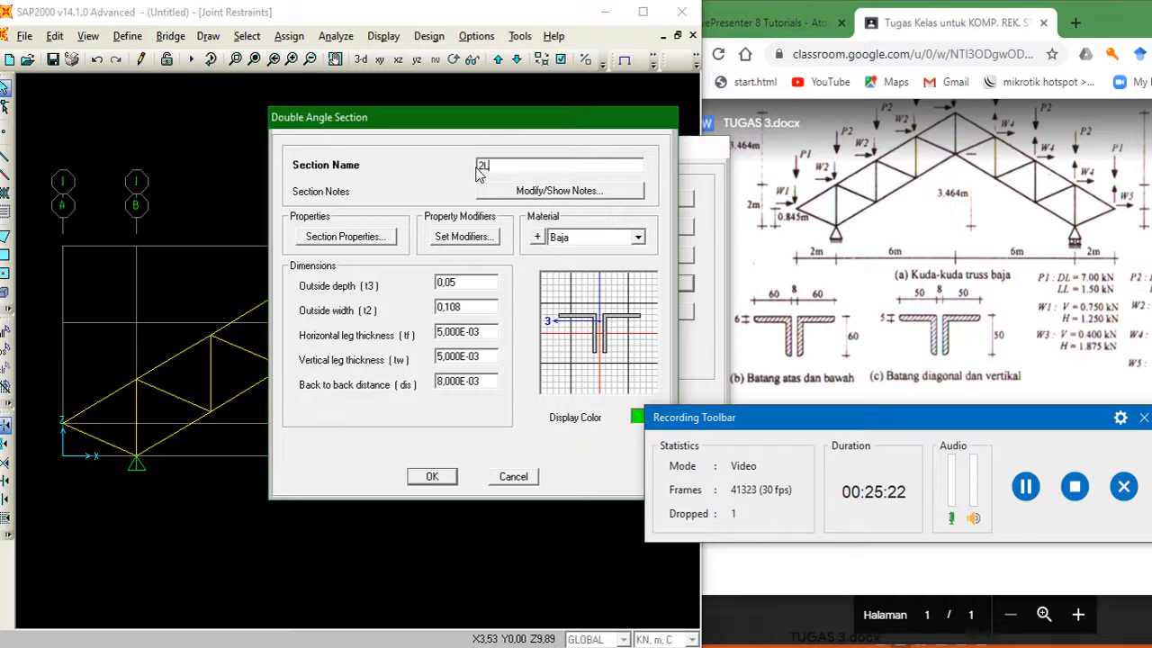
{"action": "type", "text": "50X50"}
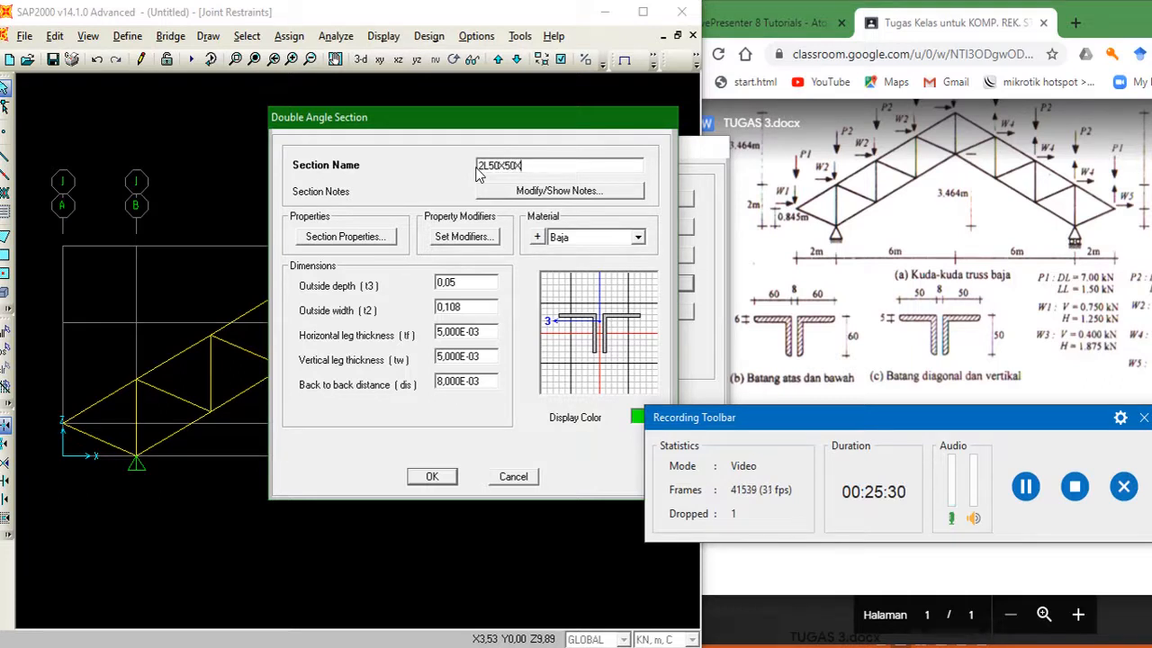
{"action": "type", "text": "X5X8"}
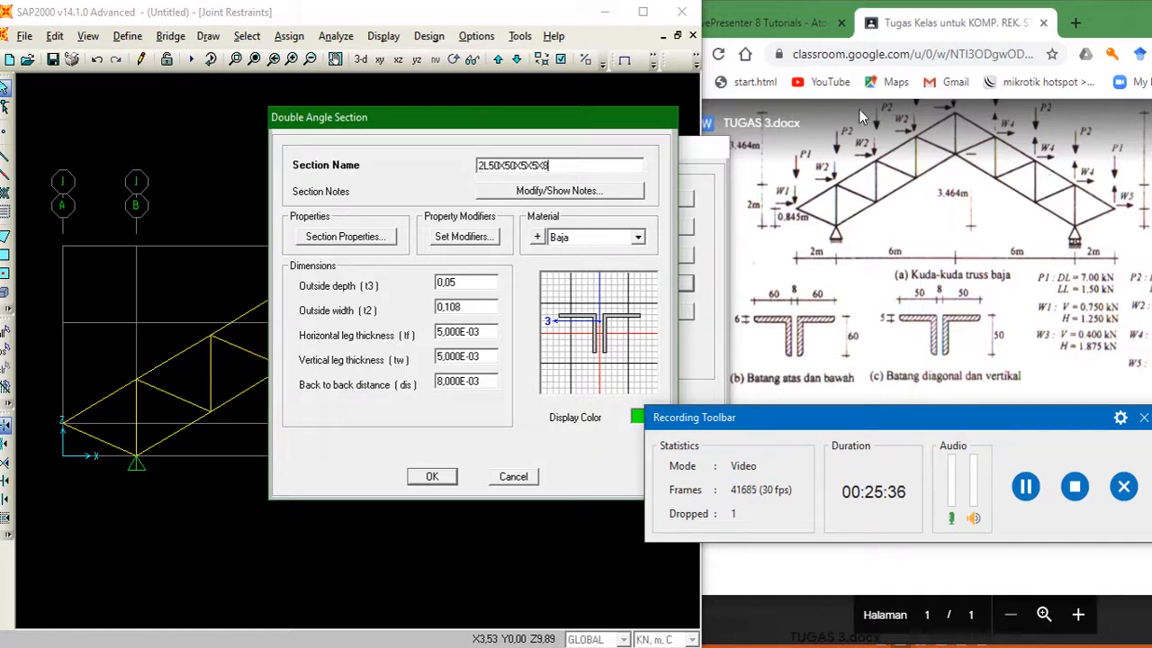
Compare the section name with the profile names in the assignment text and accept the renamed section
{"action": "left_click", "coordinate": [942, 209]}
{"action": "scroll", "coordinate": [942, 209], "scroll_direction": "up", "scroll_amount": 5}
{"action": "scroll", "coordinate": [942, 210], "scroll_direction": "up", "scroll_amount": 2}
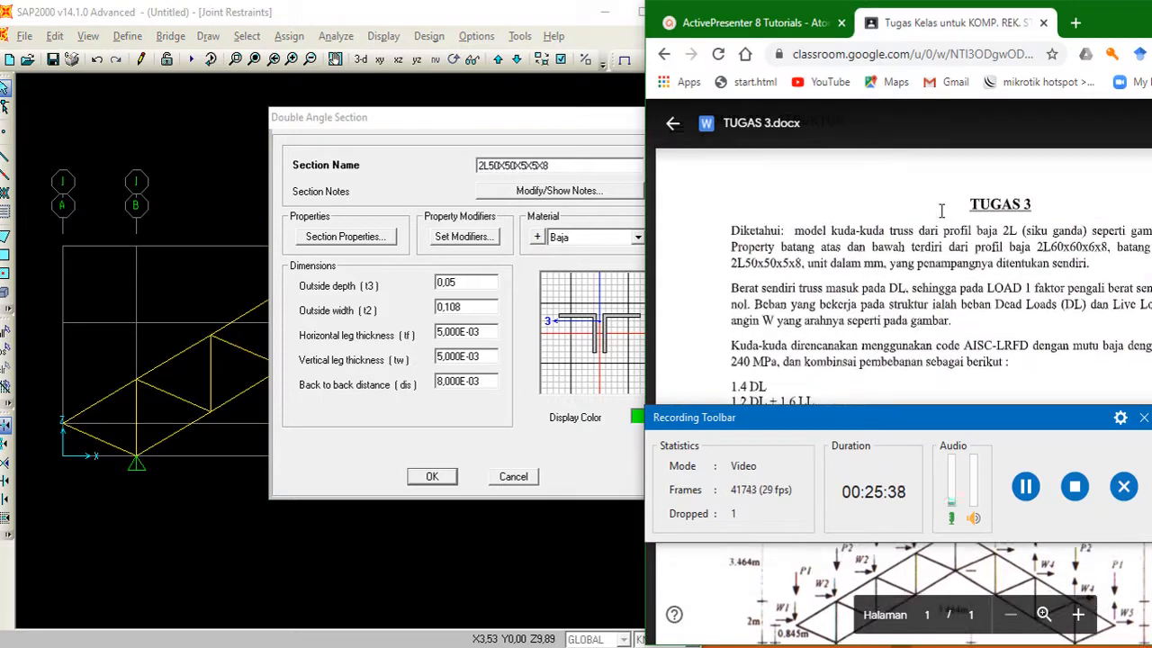
{"action": "scroll", "coordinate": [942, 210], "scroll_direction": "down", "scroll_amount": 2}
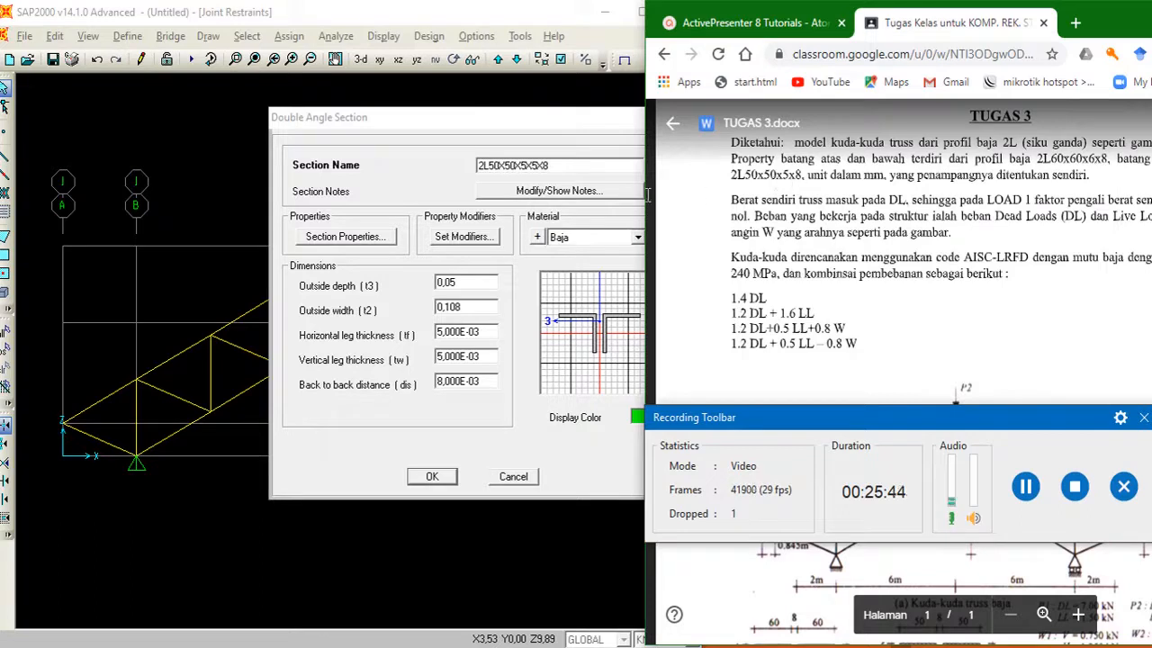
{"action": "left_click", "coordinate": [445, 476]}
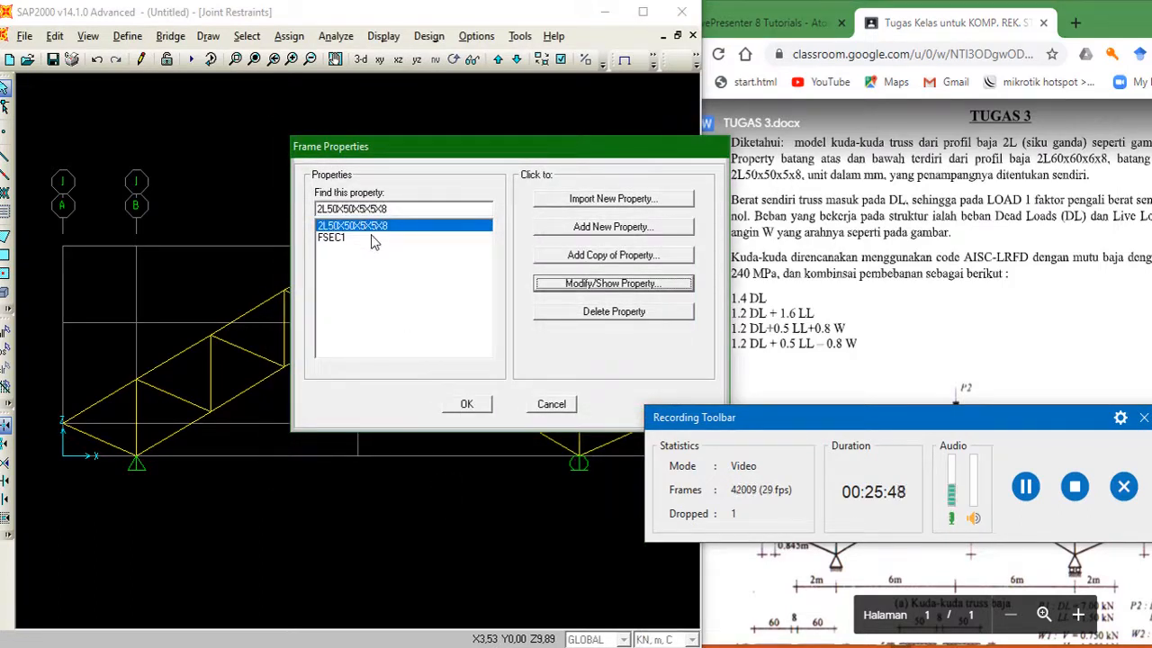
Add a copy of the 2L50X50X5X5X8 section and name it 2L60X60X6X8
{"action": "left_click", "coordinate": [615, 264]}
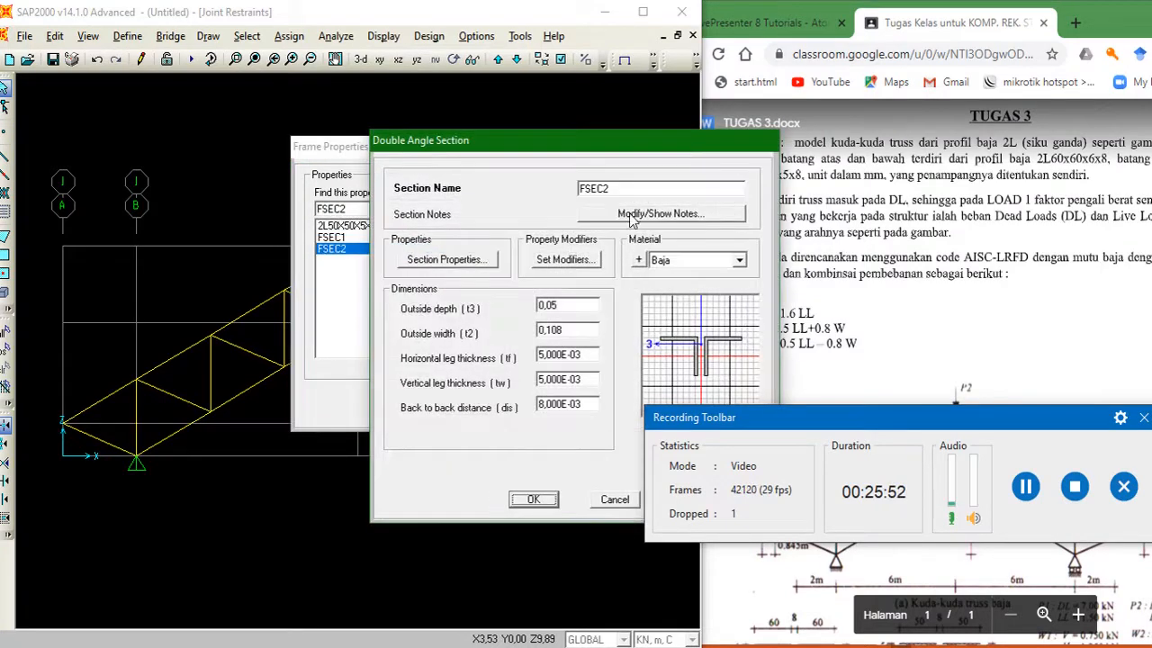
{"action": "left_click_drag", "start_coordinate": [579, 144], "coordinate": [463, 101]}
{"action": "left_click_drag", "start_coordinate": [511, 142], "coordinate": [469, 143]}
{"action": "type", "text": "2L"}
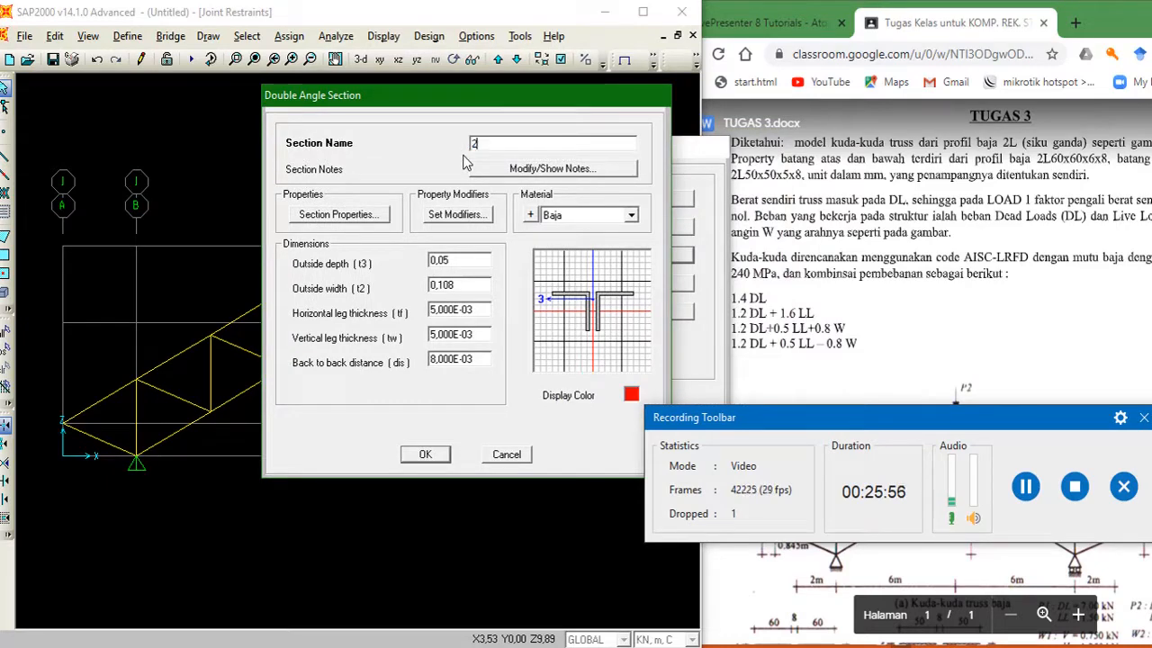
{"action": "type", "text": "60x"}
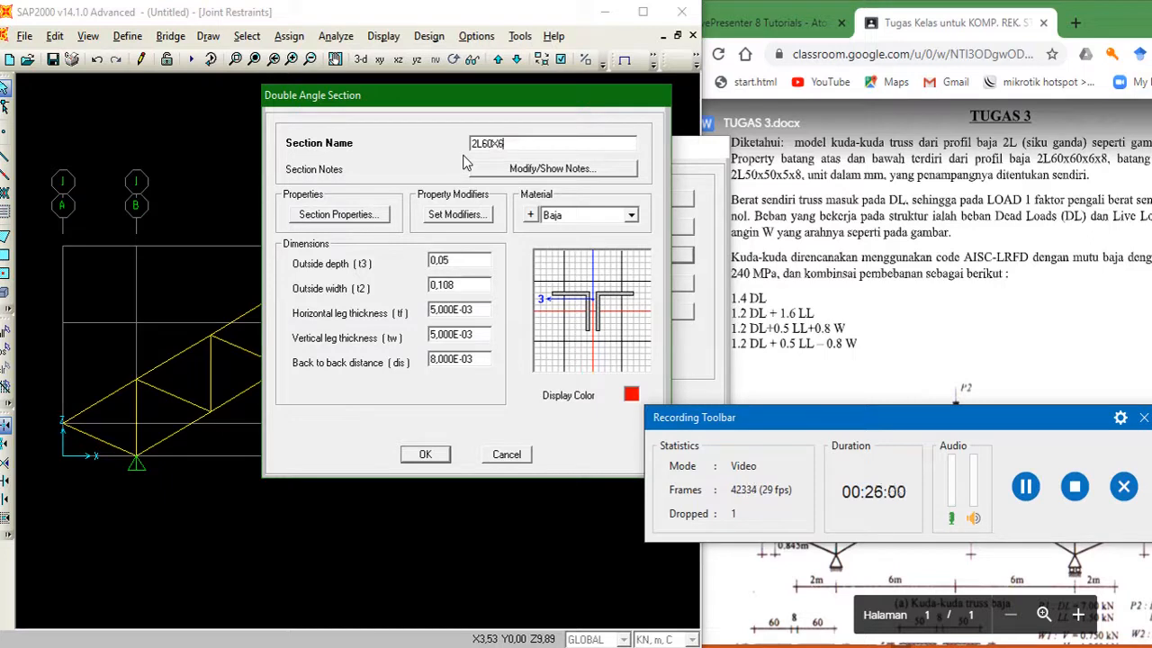
{"action": "type", "text": "60x"}
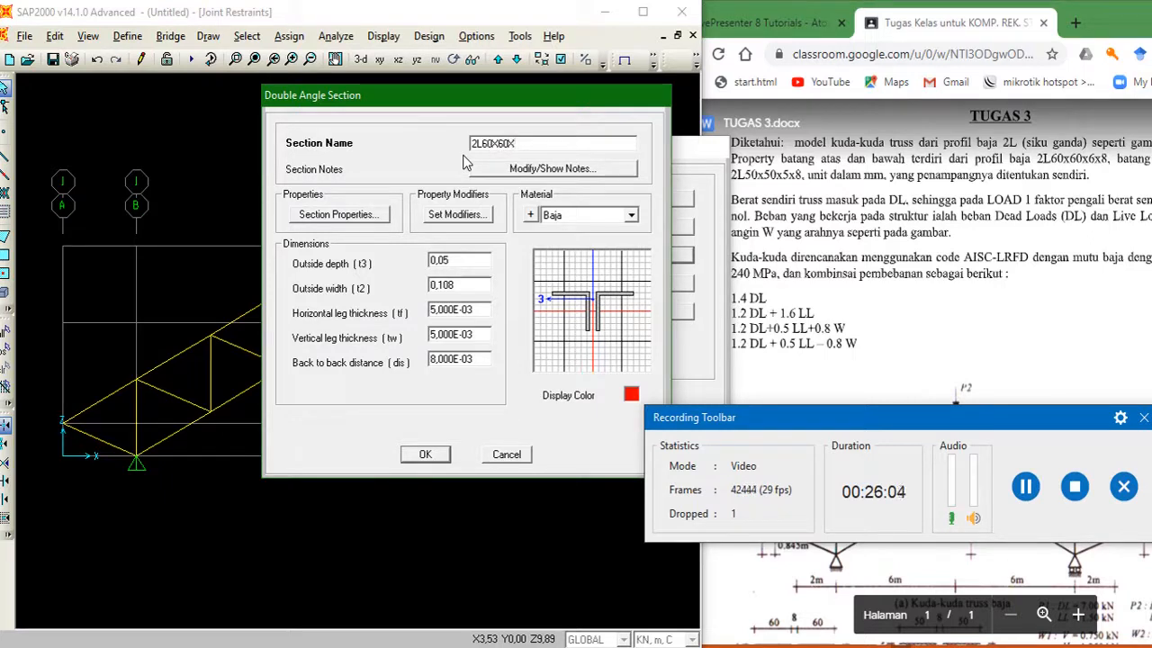
{"action": "type", "text": "6x8"}
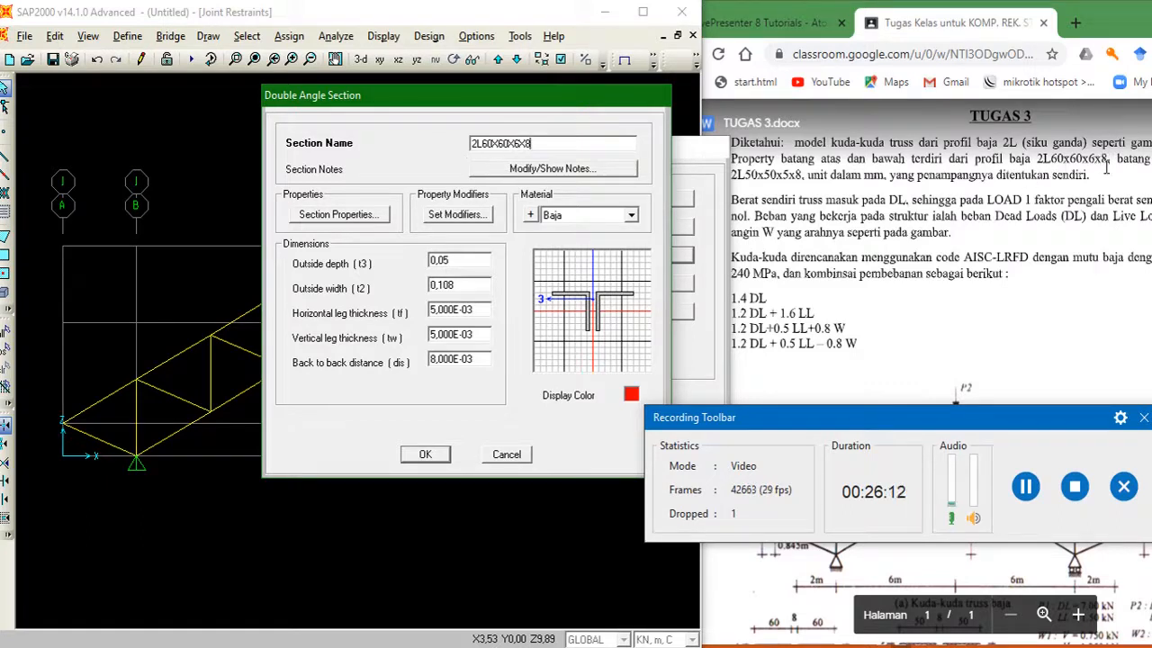
Set the 2L60X60X6X8 section's outside depth to 0,06 and outside width to 0,128, consulting the assignment's top and bottom member profile
{"action": "double_click", "coordinate": [451, 260]}
{"action": "type", "text": "0,06"}
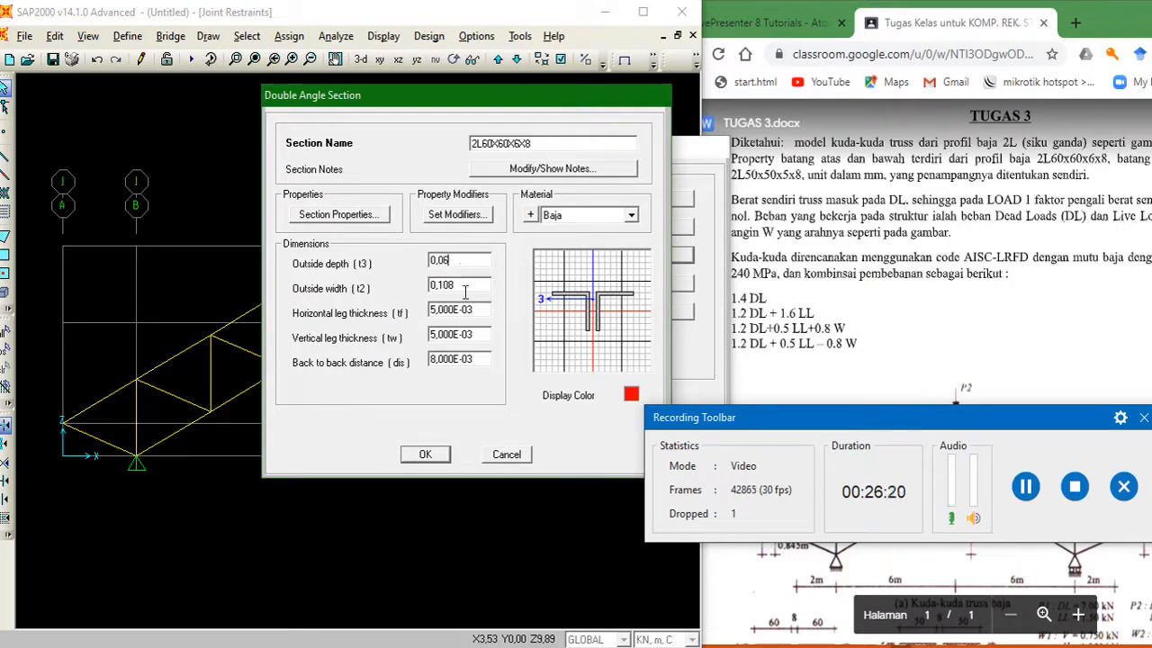
{"action": "key", "text": "Tab"}
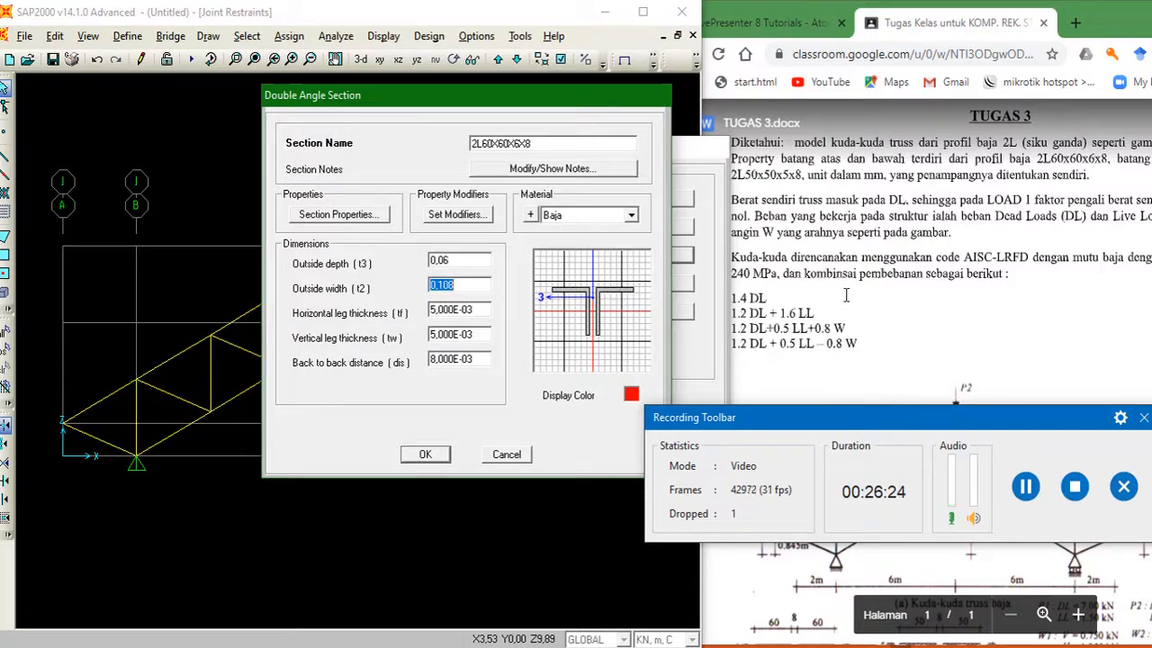
{"action": "scroll", "coordinate": [846, 294], "scroll_direction": "down", "scroll_amount": 5}
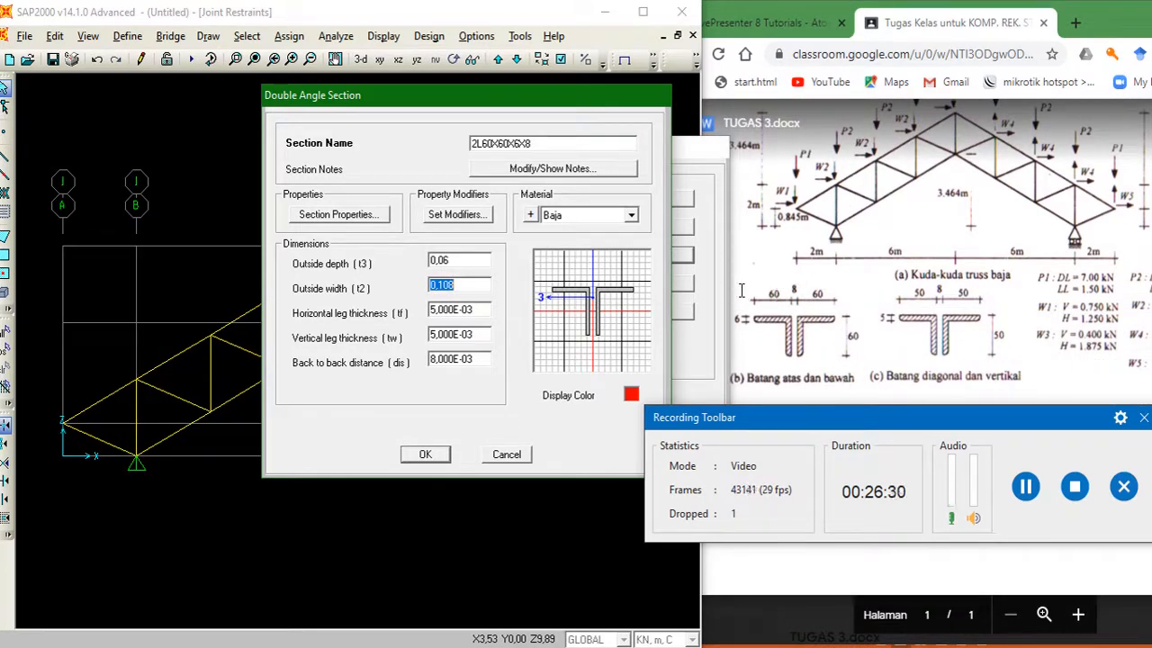
{"action": "type", "text": "0"}
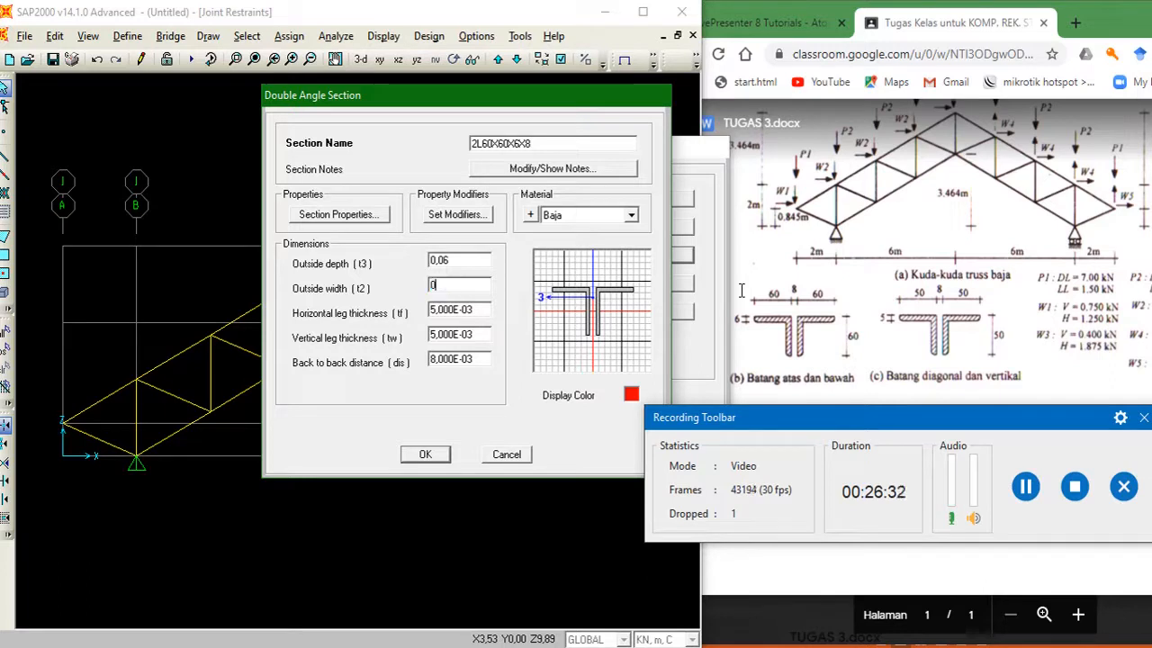
{"action": "type", "text": ",128"}
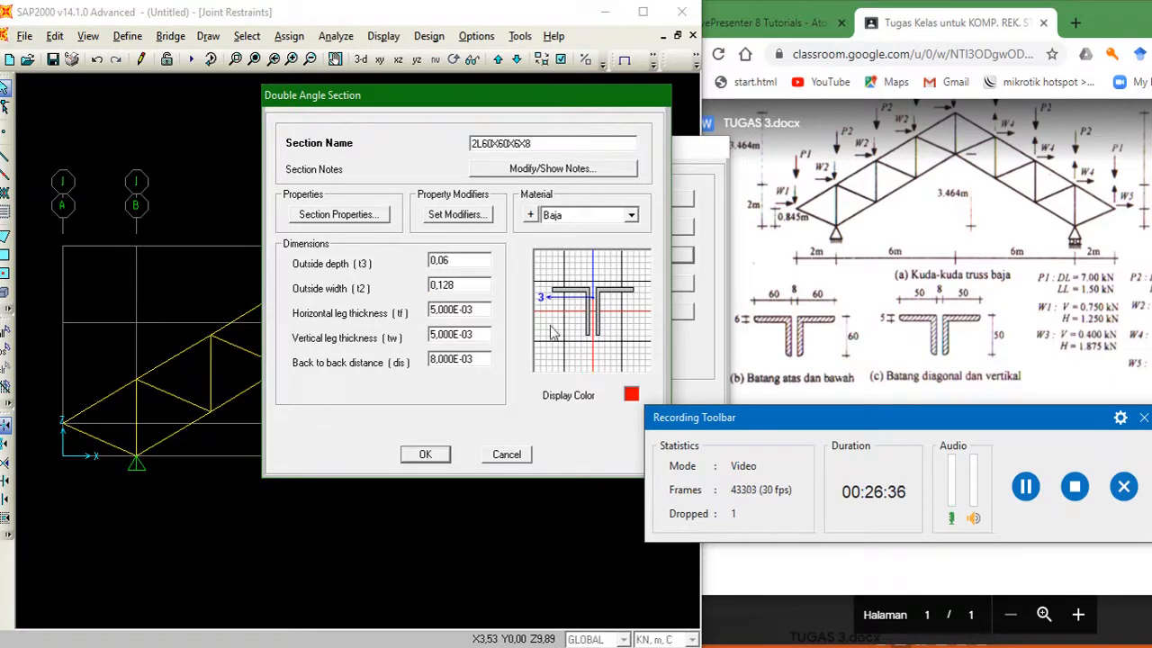
Set the 2L60X60X6X8 section's horizontal and vertical leg thicknesses to 0,006, and accept the section and the frame property definitions
{"action": "left_click", "coordinate": [478, 309]}
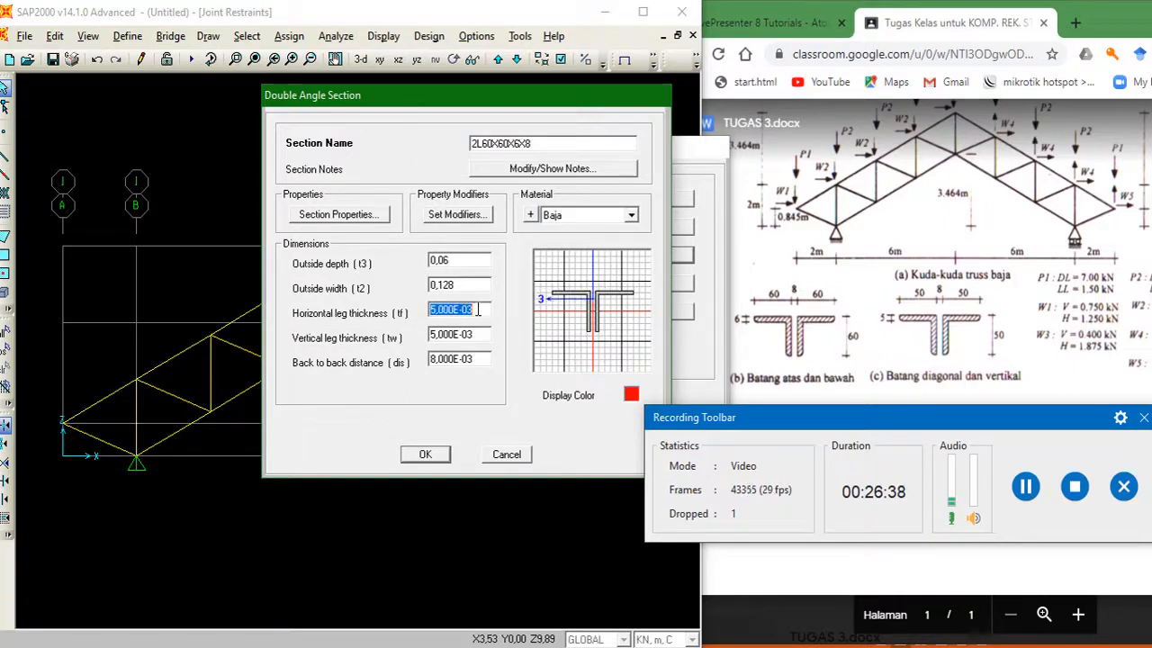
{"action": "type", "text": "0,006"}
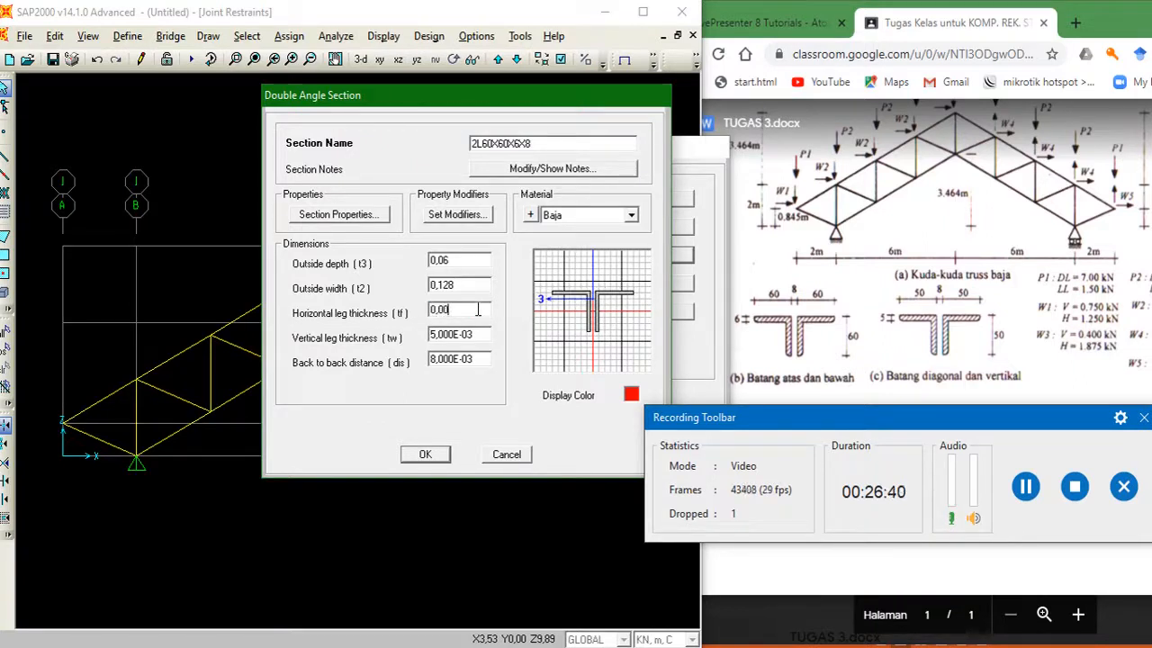
{"action": "left_click", "coordinate": [480, 334]}
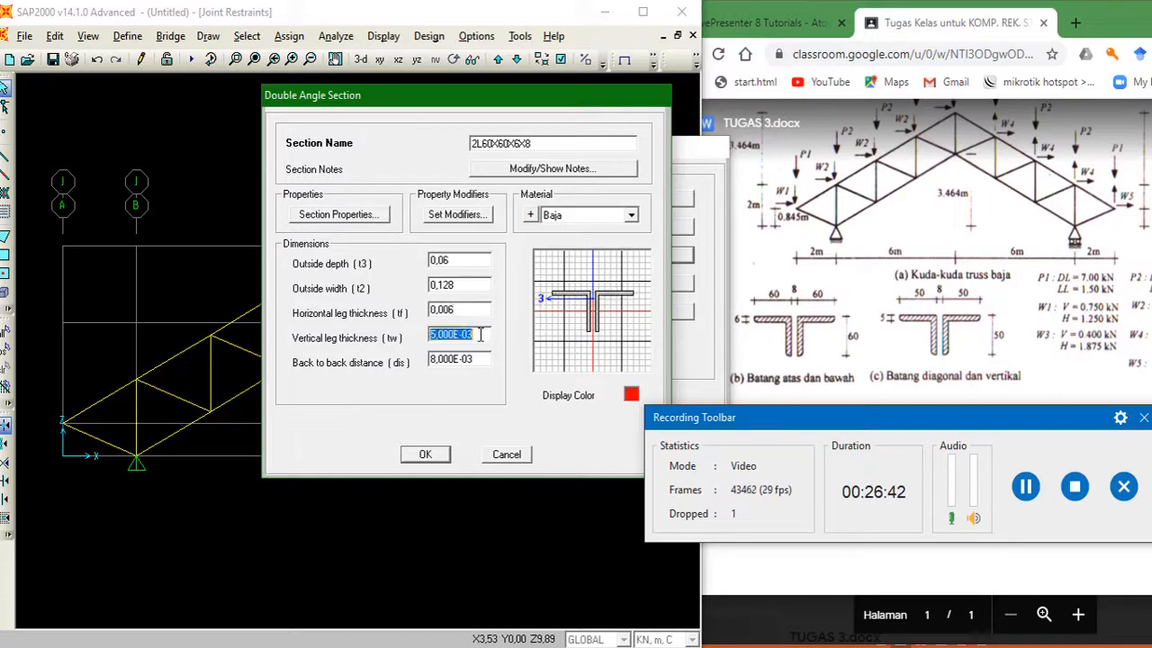
{"action": "type", "text": "0,006"}
{"action": "left_click", "coordinate": [470, 361]}
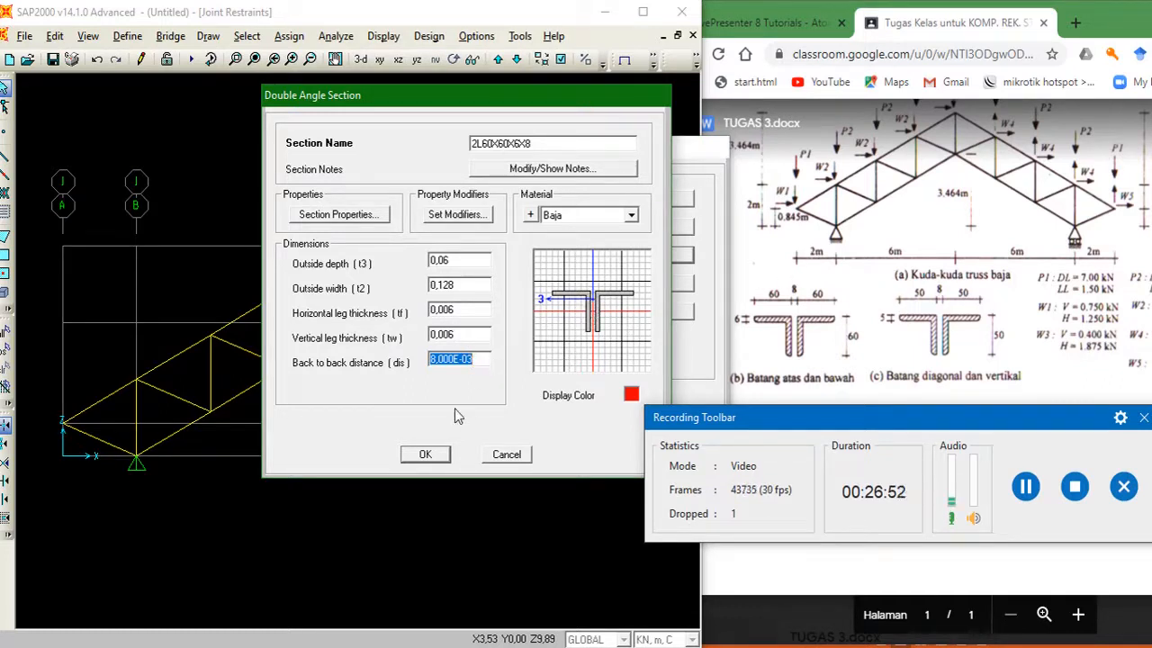
{"action": "left_click", "coordinate": [430, 455]}
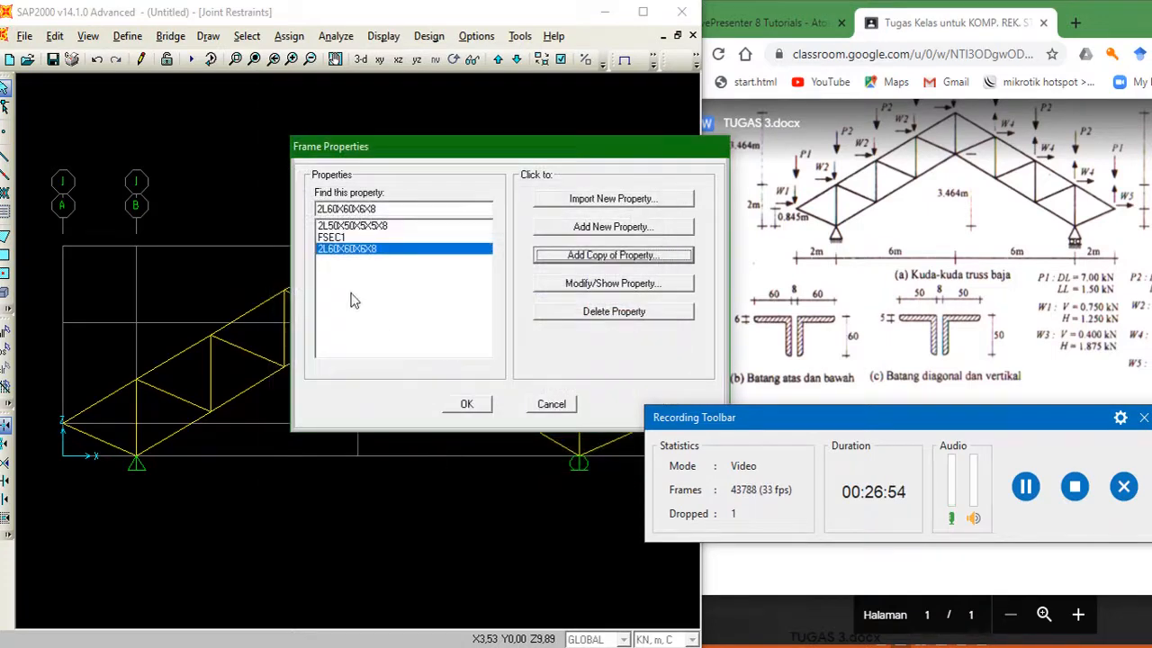
{"action": "left_click", "coordinate": [334, 237]}
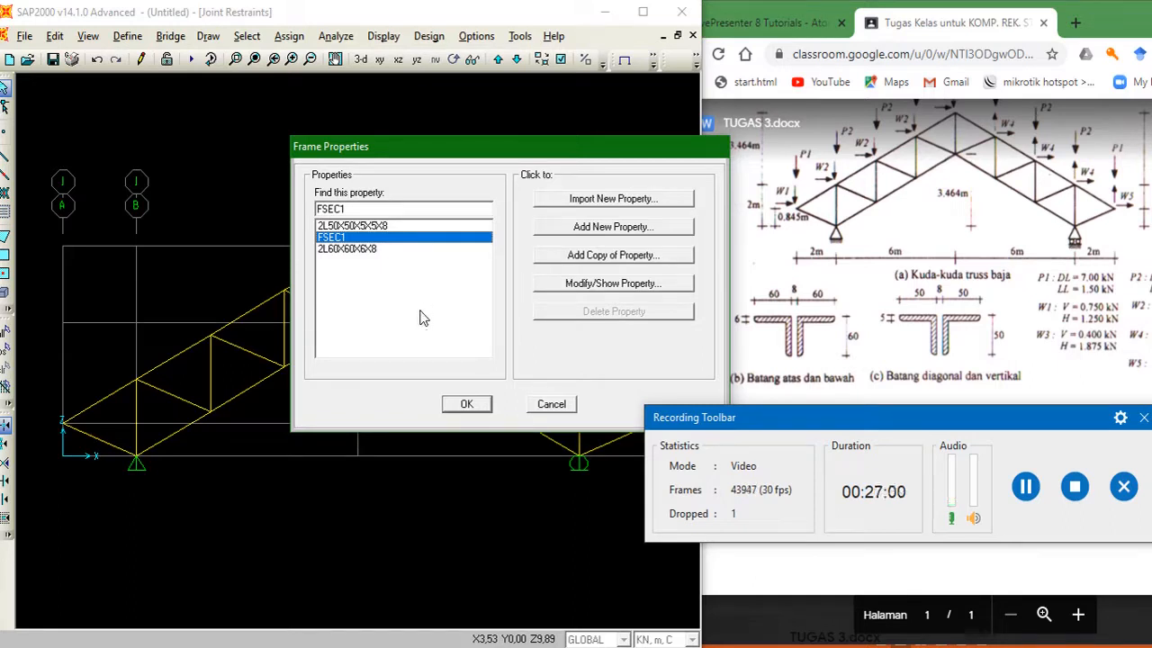
{"action": "left_click", "coordinate": [476, 404]}
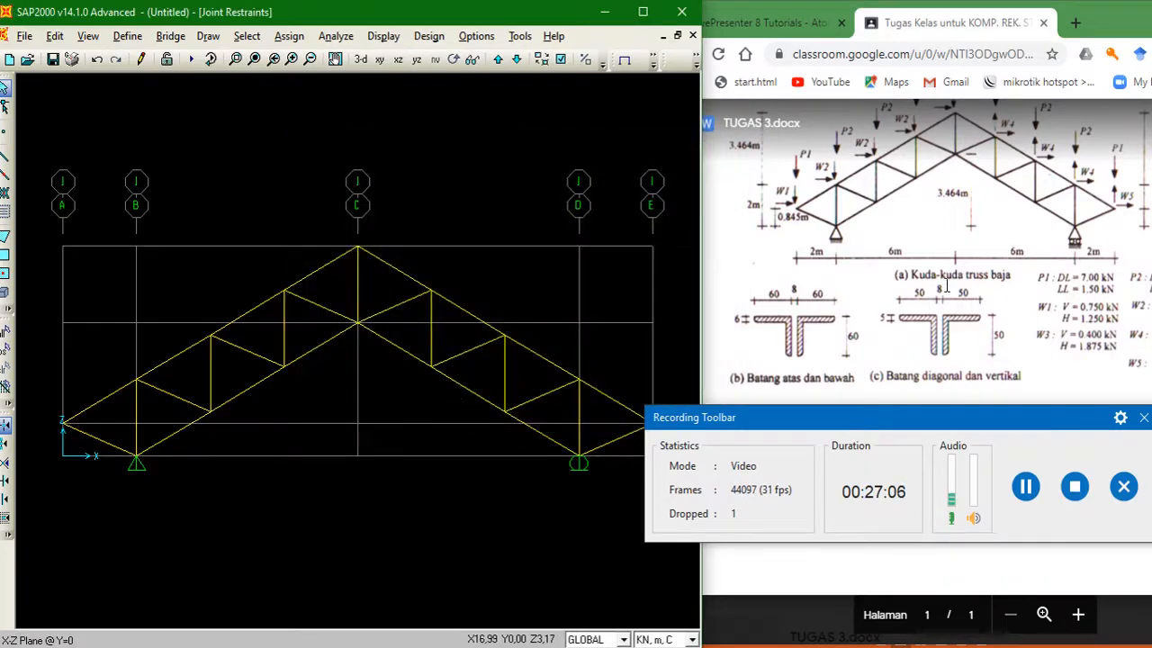
Check in the assignment text which double-angle profile applies to the top and bottom members and which to the other members
{"action": "scroll", "coordinate": [947, 285], "scroll_direction": "up", "scroll_amount": 5}
{"action": "scroll", "coordinate": [950, 286], "scroll_direction": "down", "scroll_amount": 4}
{"action": "scroll", "coordinate": [949, 286], "scroll_direction": "up", "scroll_amount": 2}
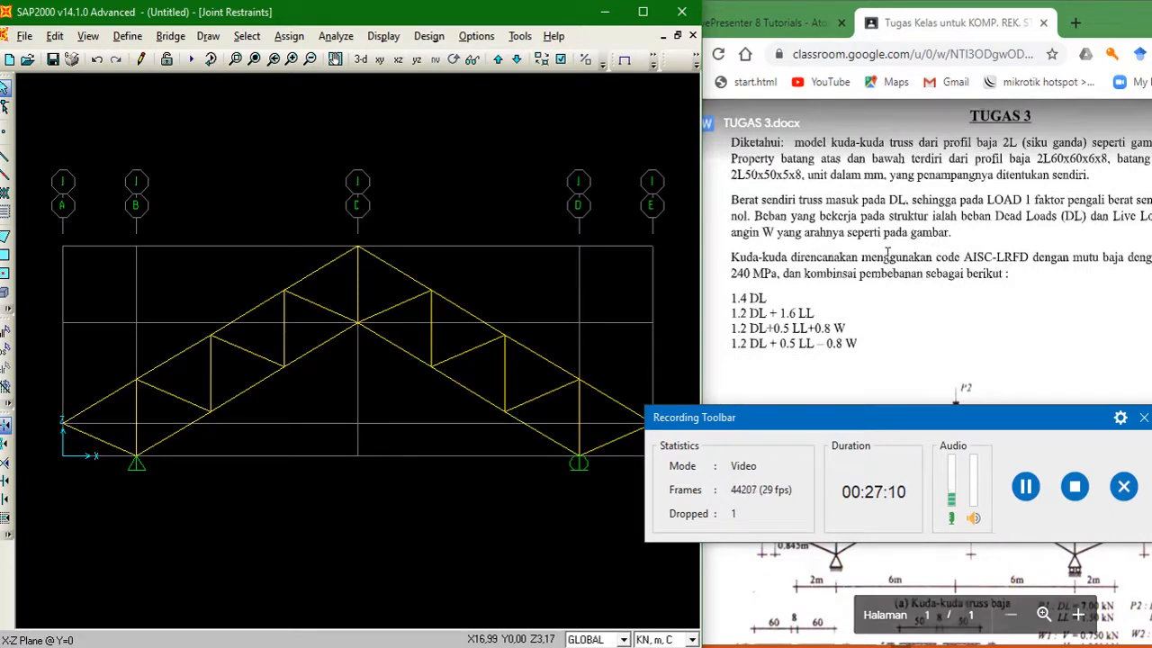
{"action": "left_click", "coordinate": [859, 214]}
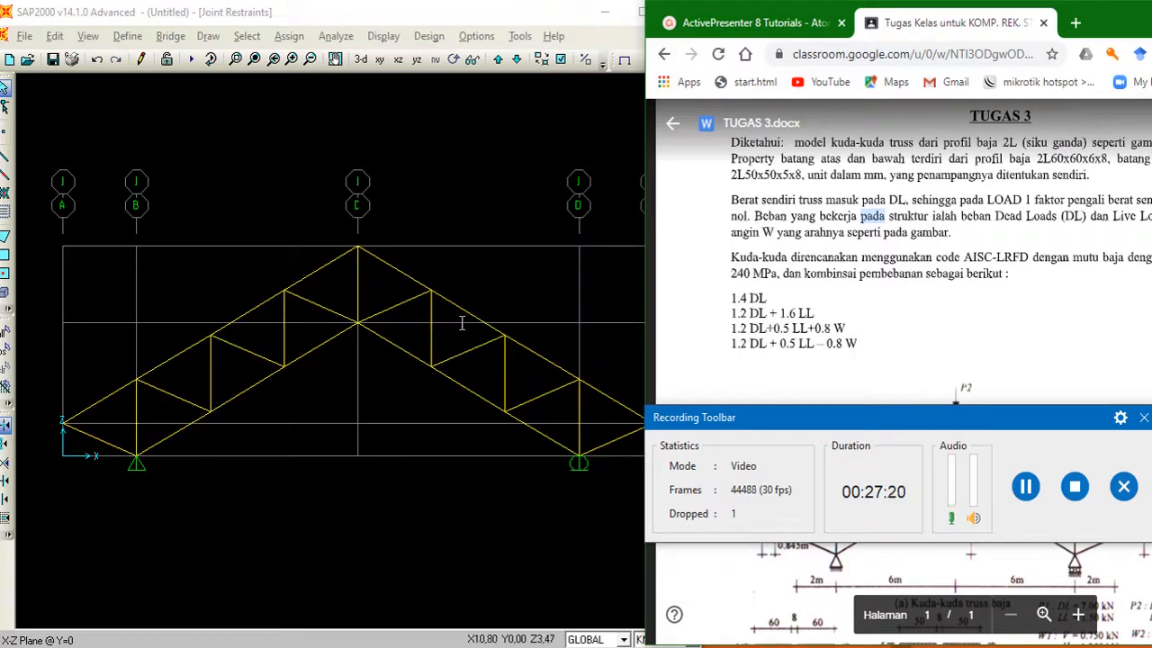
{"action": "left_click_drag", "start_coordinate": [43, 377], "coordinate": [115, 414]}
{"action": "left_click_drag", "start_coordinate": [287, 325], "coordinate": [49, 358]}
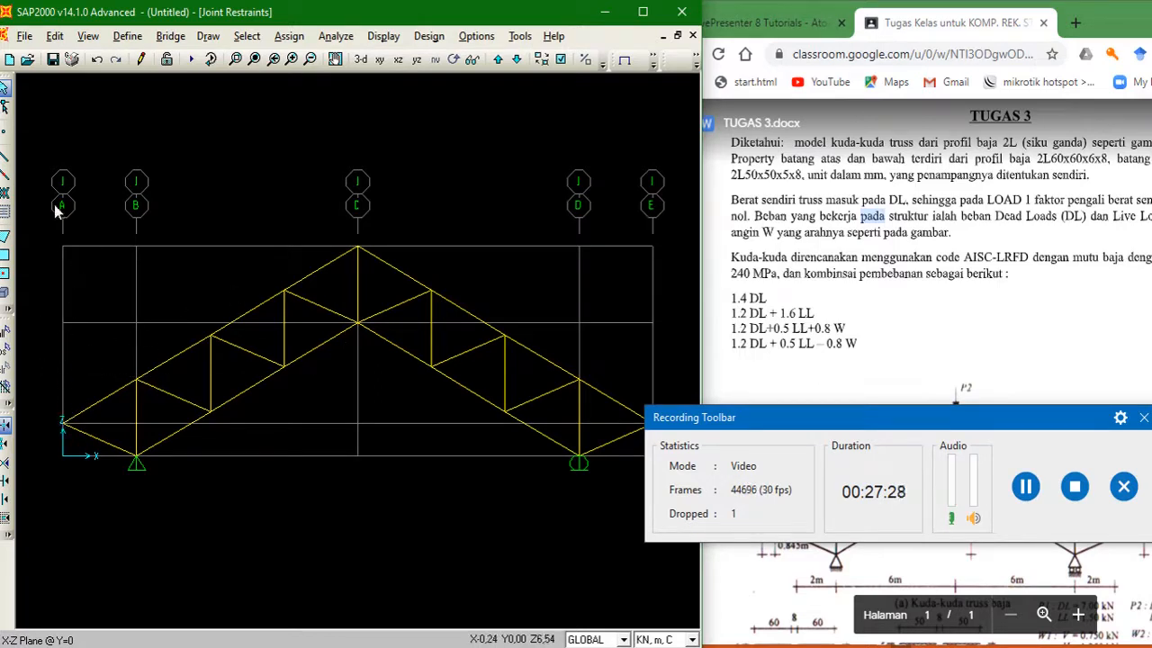
Assign the 2L60X60X6X8 section to all top and bottom chord members on both slopes of the truss
{"action": "left_click", "coordinate": [101, 408]}
{"action": "left_click", "coordinate": [171, 361]}
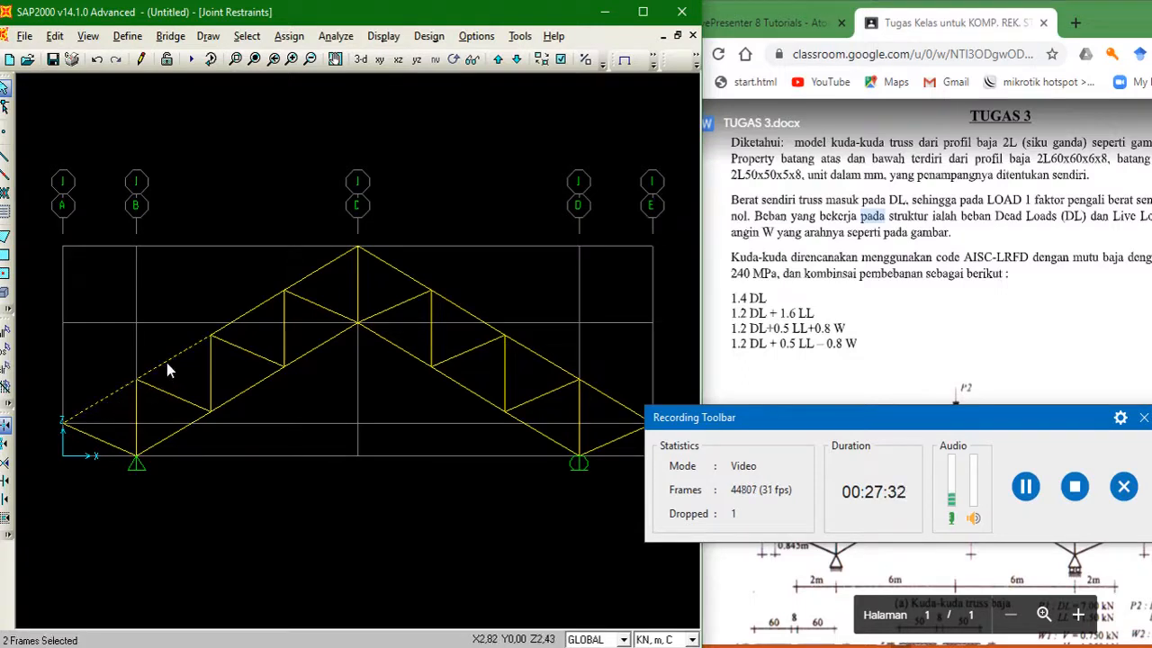
{"action": "left_click", "coordinate": [250, 312]}
{"action": "left_click", "coordinate": [316, 271]}
{"action": "left_click", "coordinate": [383, 268]}
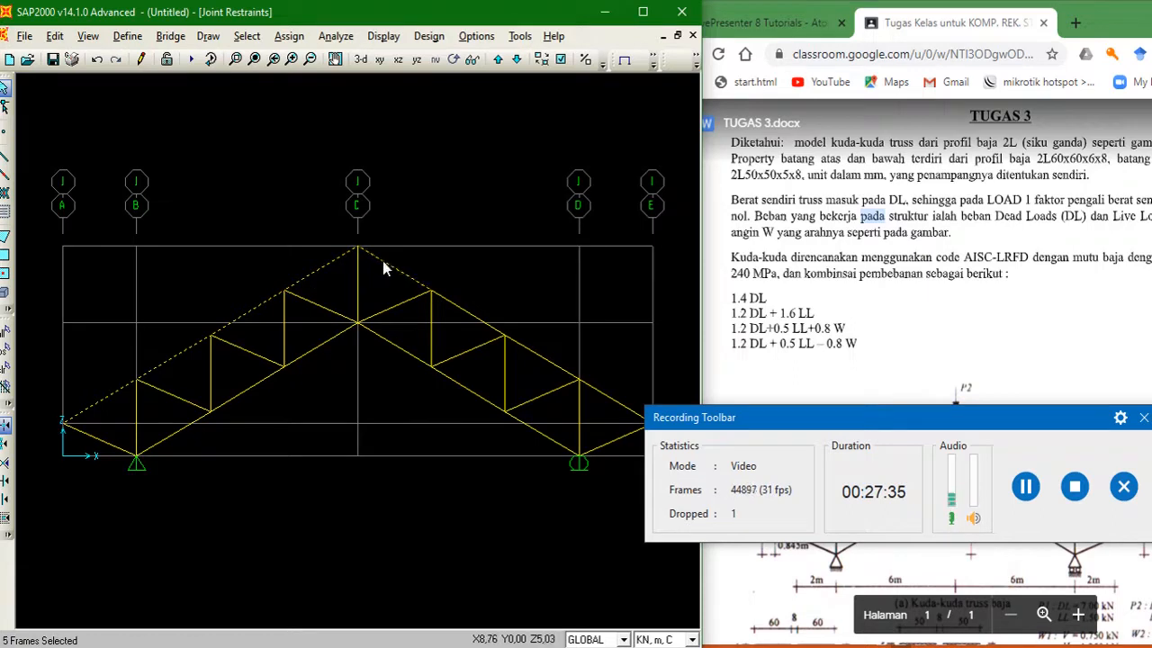
{"action": "left_click", "coordinate": [470, 316]}
{"action": "left_click", "coordinate": [531, 352]}
{"action": "left_click", "coordinate": [543, 437]}
{"action": "left_click", "coordinate": [481, 398]}
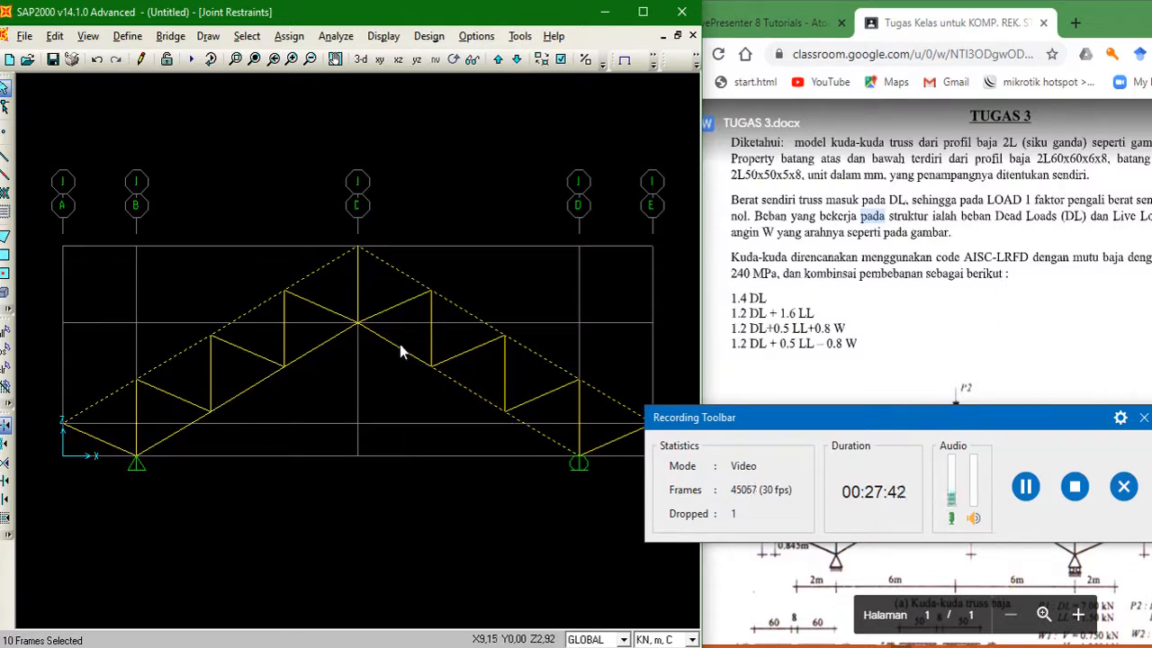
{"action": "left_click", "coordinate": [252, 384]}
{"action": "left_click", "coordinate": [188, 431]}
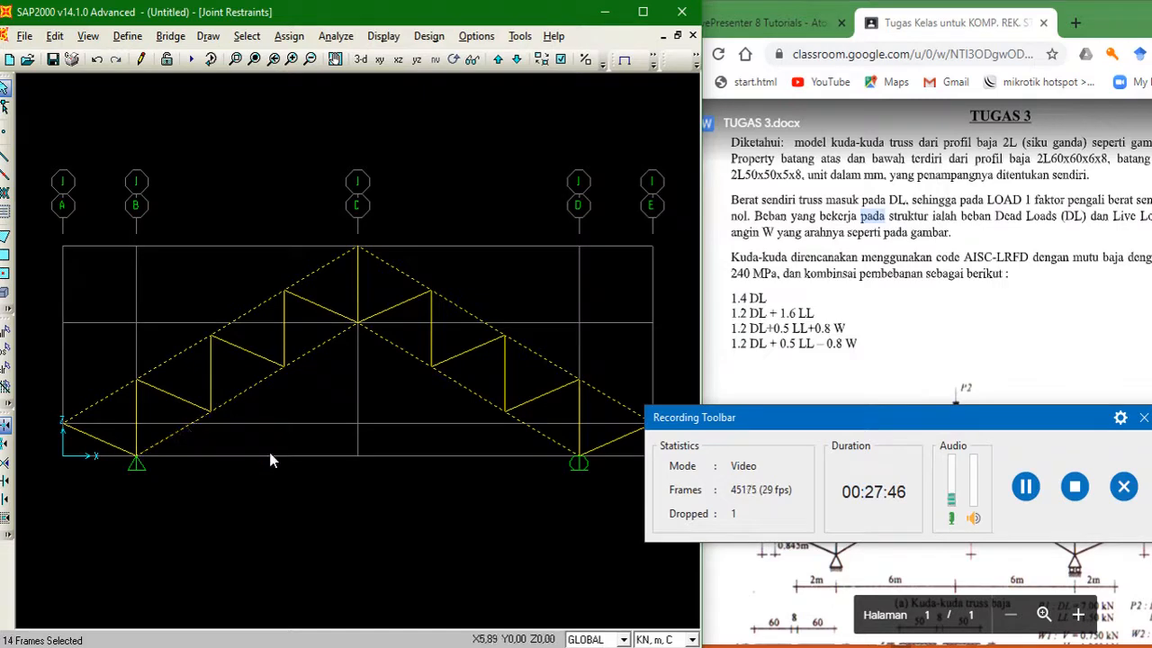
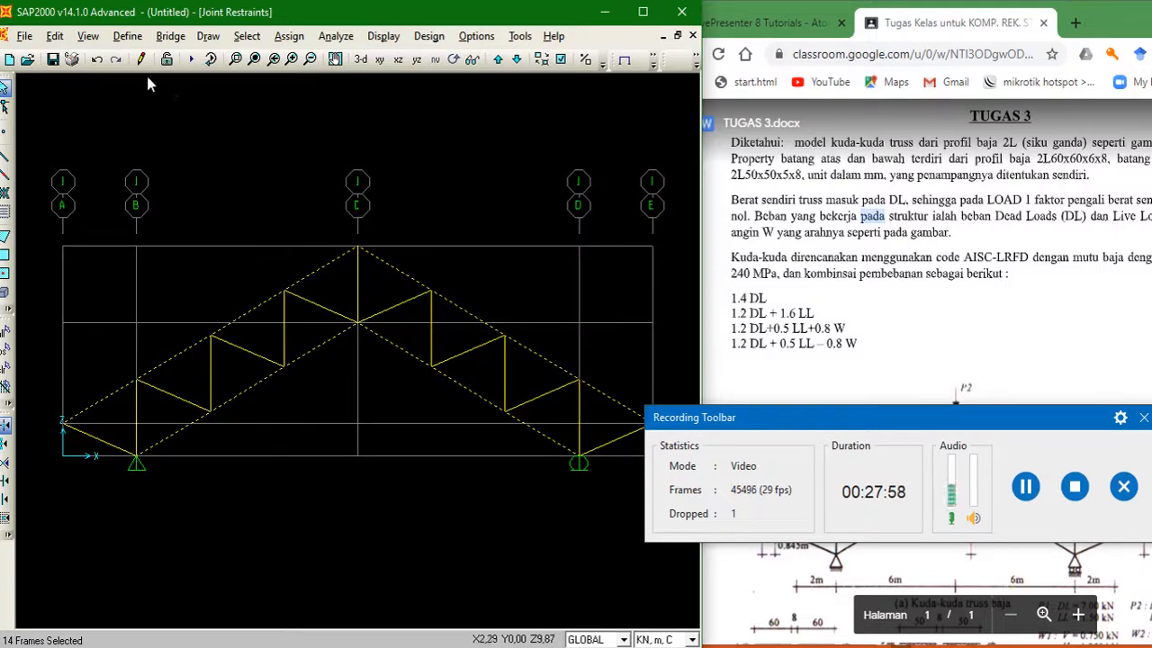
{"action": "left_click", "coordinate": [289, 36]}
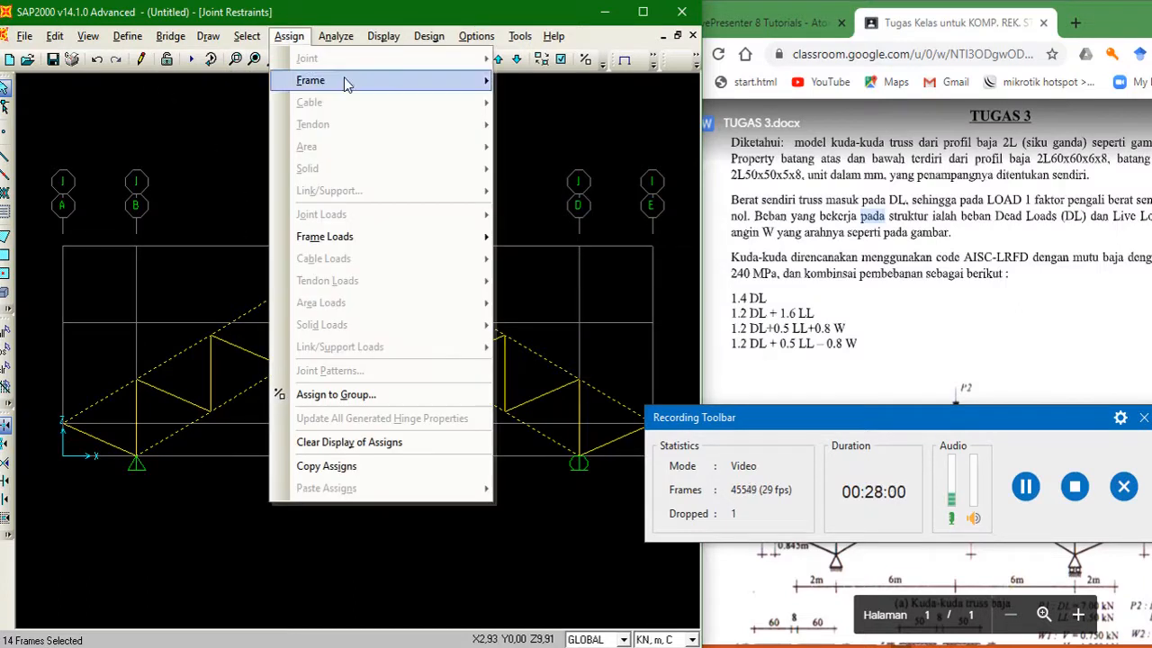
{"action": "mouse_move", "coordinate": [347, 81]}
{"action": "left_click", "coordinate": [550, 79]}
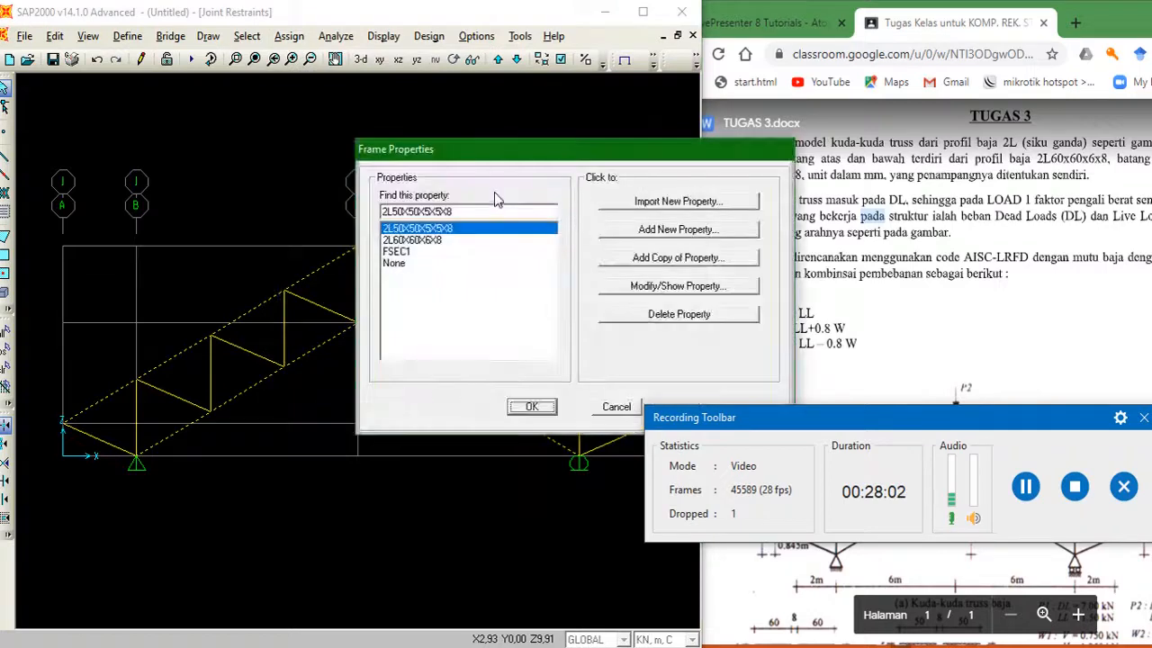
{"action": "left_click", "coordinate": [414, 240]}
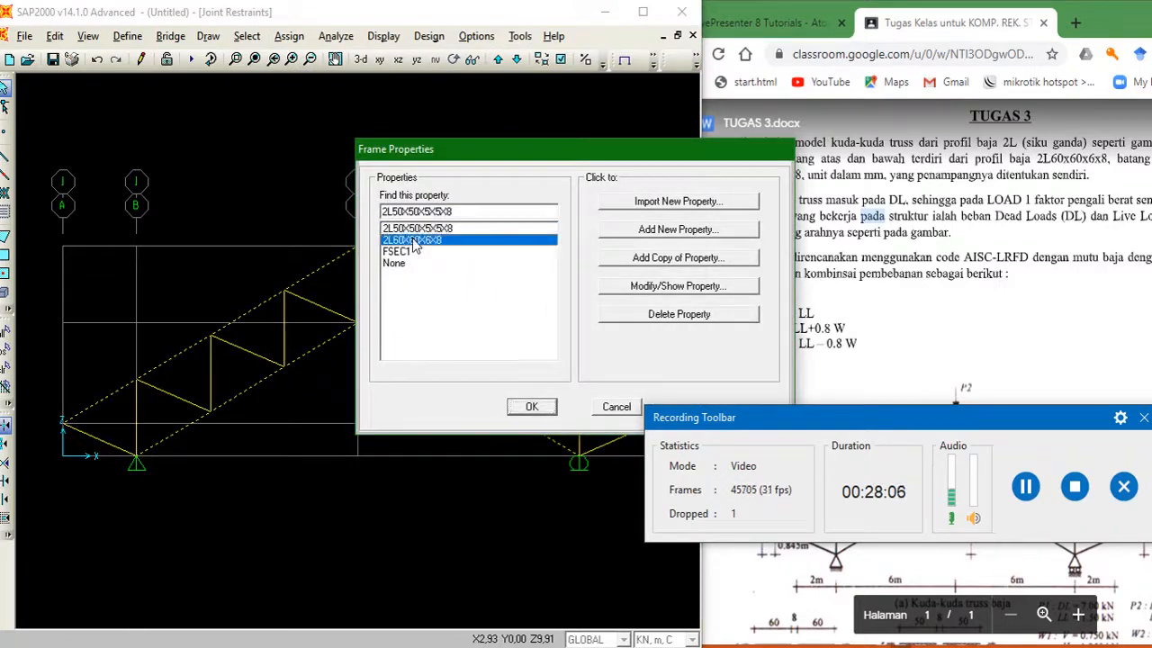
{"action": "left_click", "coordinate": [544, 401]}
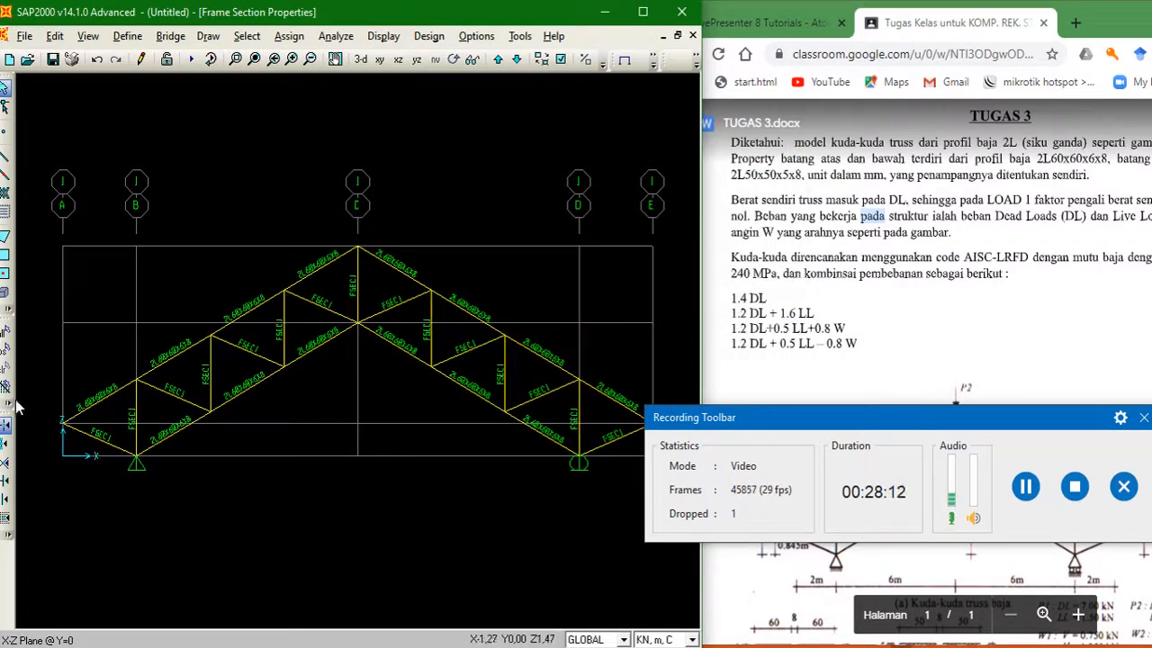
Assign the 2L50X50X5X5X8 section to all diagonal and vertical members in both halves of the truss
{"action": "left_click", "coordinate": [64, 454]}
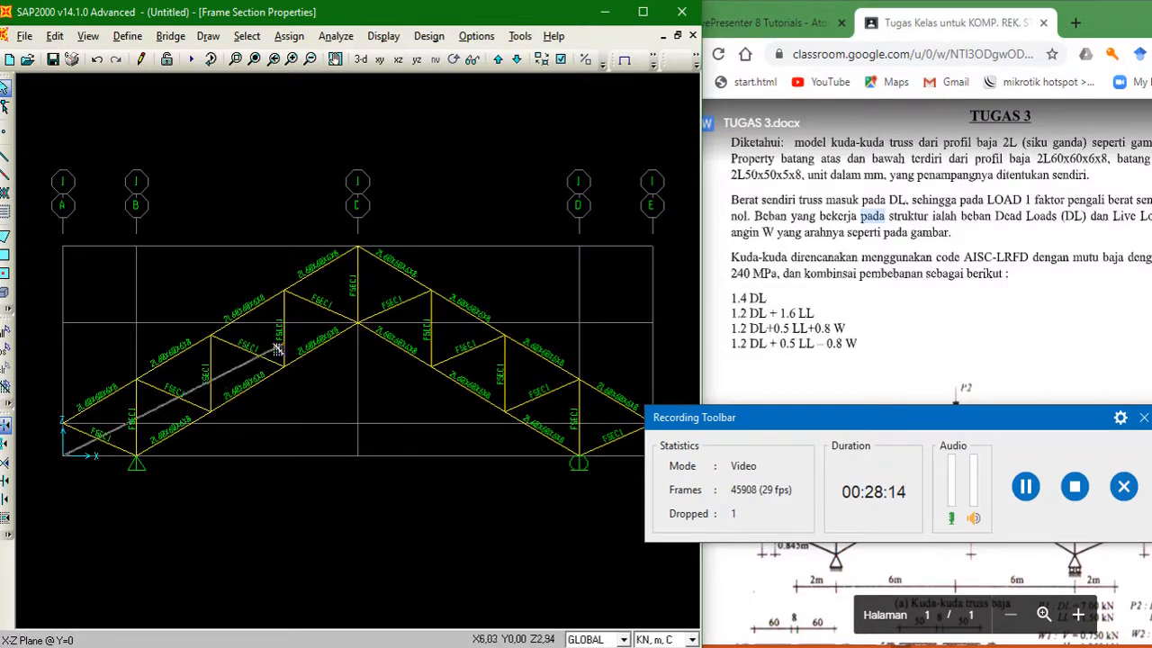
{"action": "left_click", "coordinate": [371, 282]}
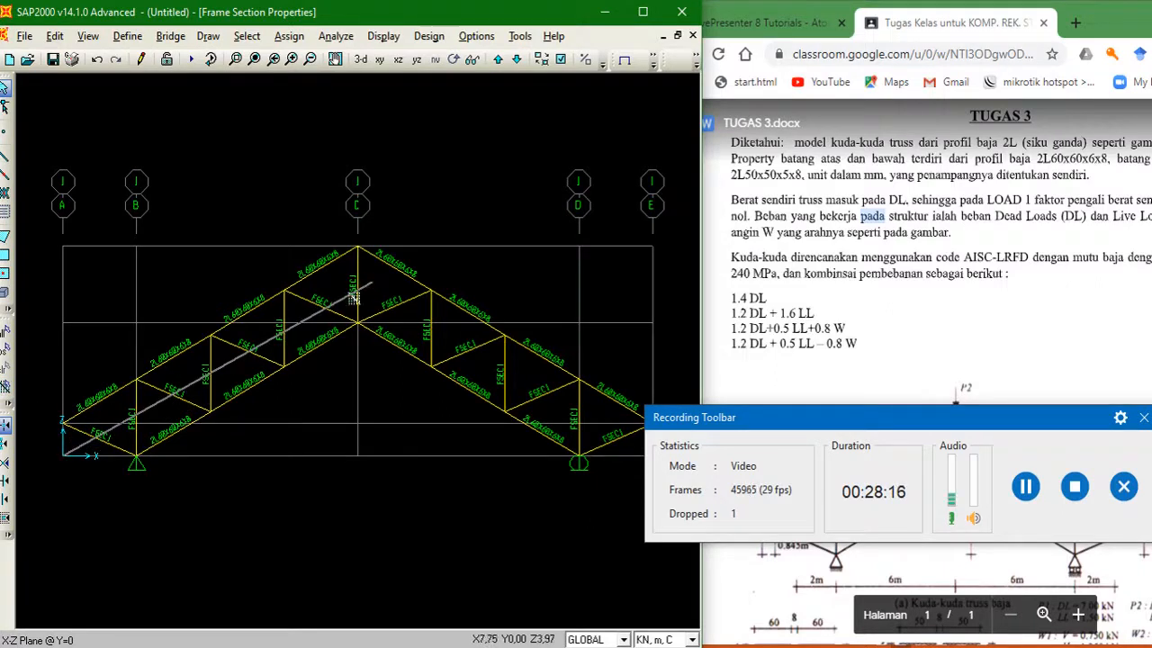
{"action": "double_click", "coordinate": [74, 440]}
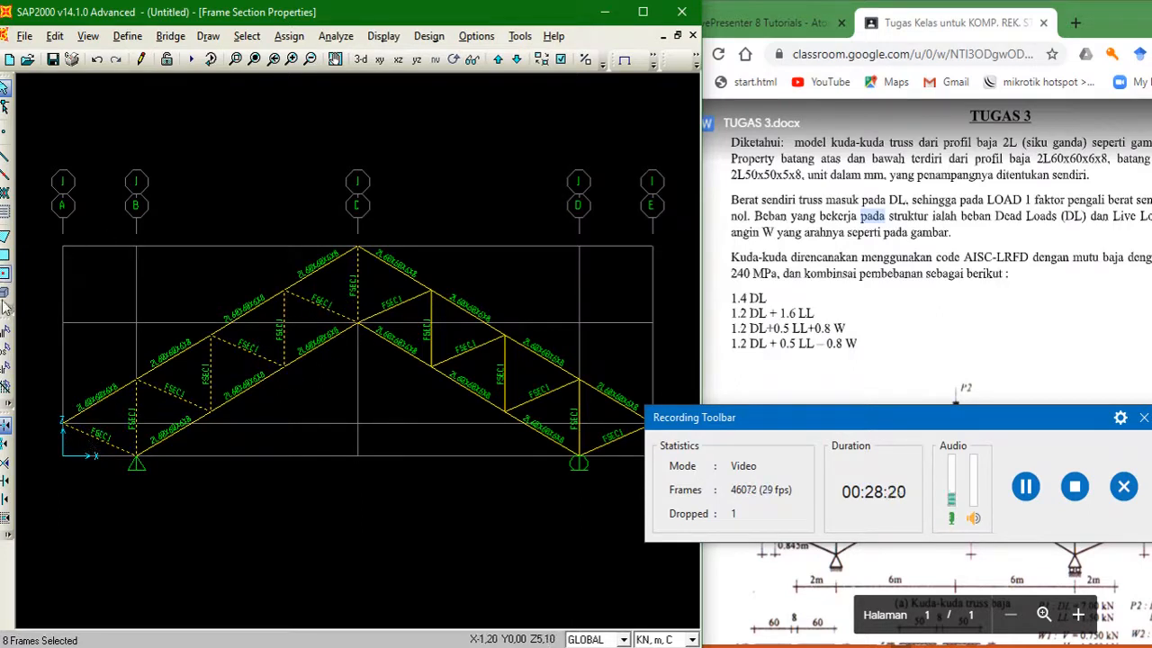
{"action": "left_click", "coordinate": [7, 394]}
{"action": "left_click", "coordinate": [338, 281]}
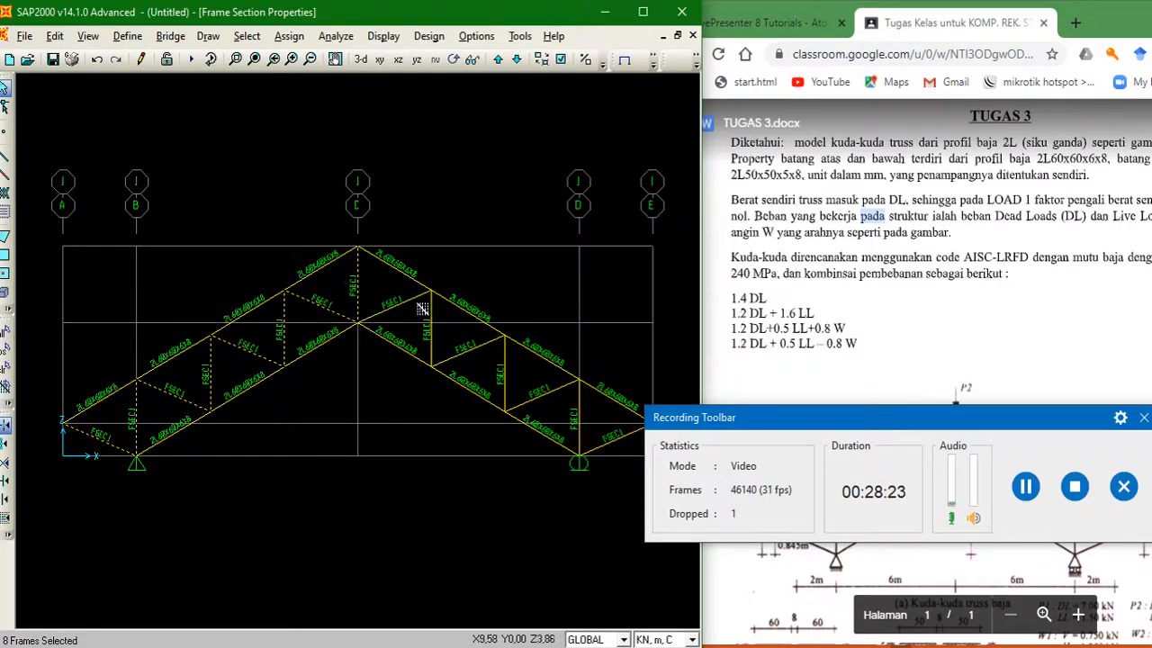
{"action": "left_click", "coordinate": [630, 442]}
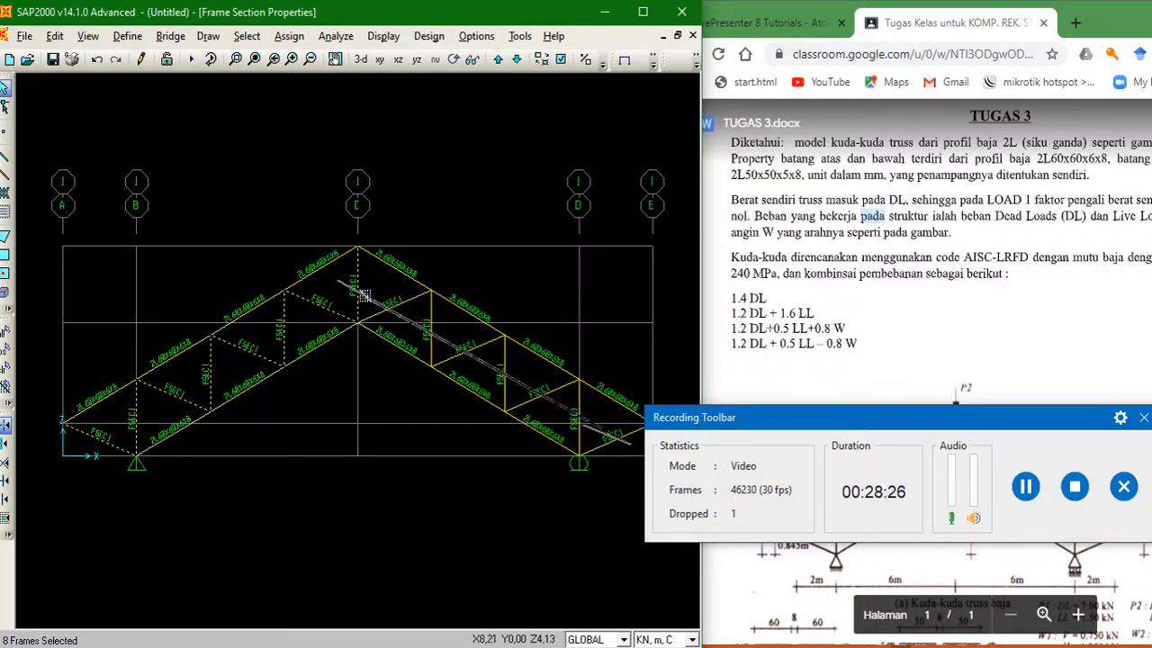
{"action": "key", "text": "Return"}
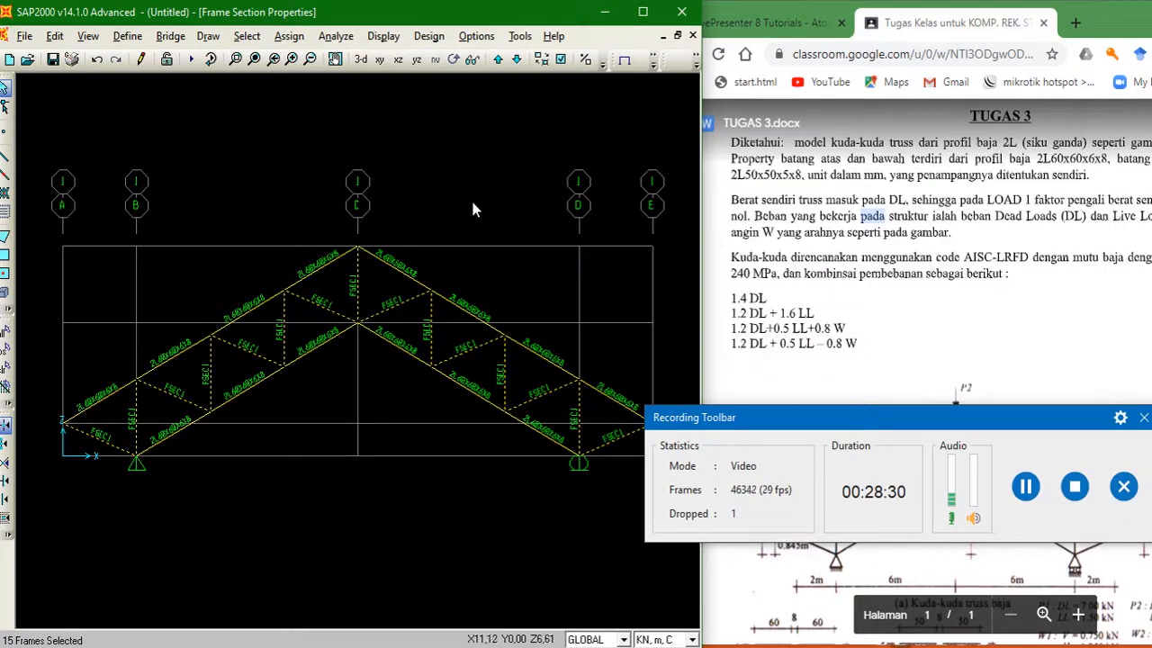
{"action": "left_click", "coordinate": [289, 36]}
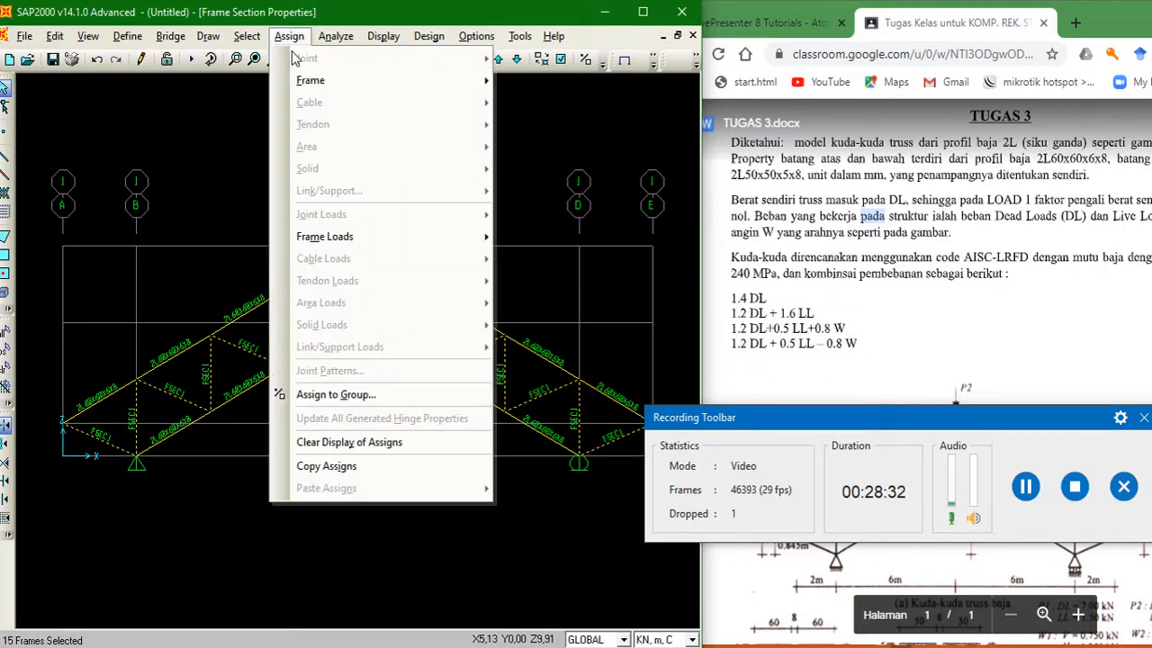
{"action": "mouse_move", "coordinate": [352, 90]}
{"action": "left_click", "coordinate": [554, 80]}
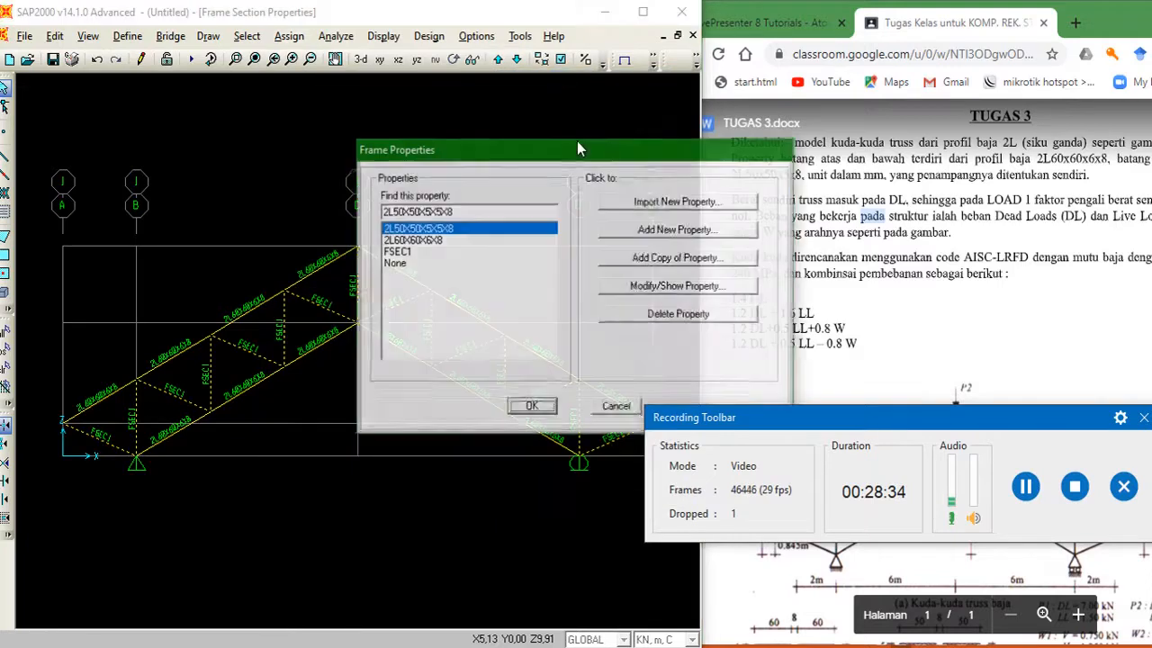
{"action": "left_click", "coordinate": [437, 241]}
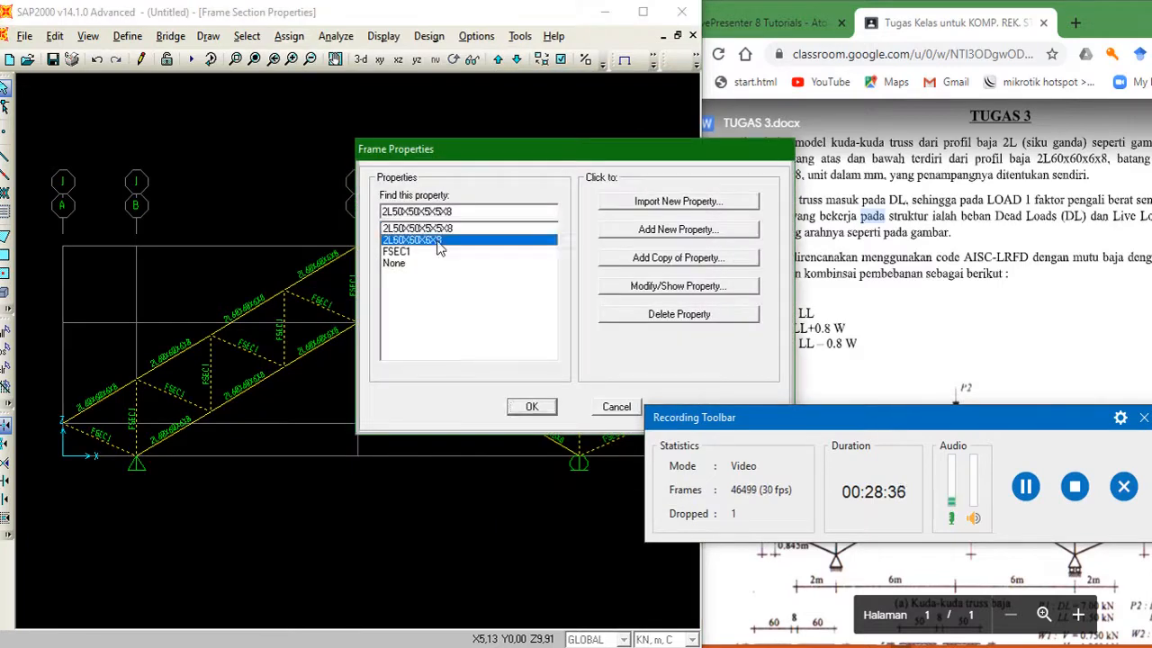
{"action": "left_click", "coordinate": [433, 231]}
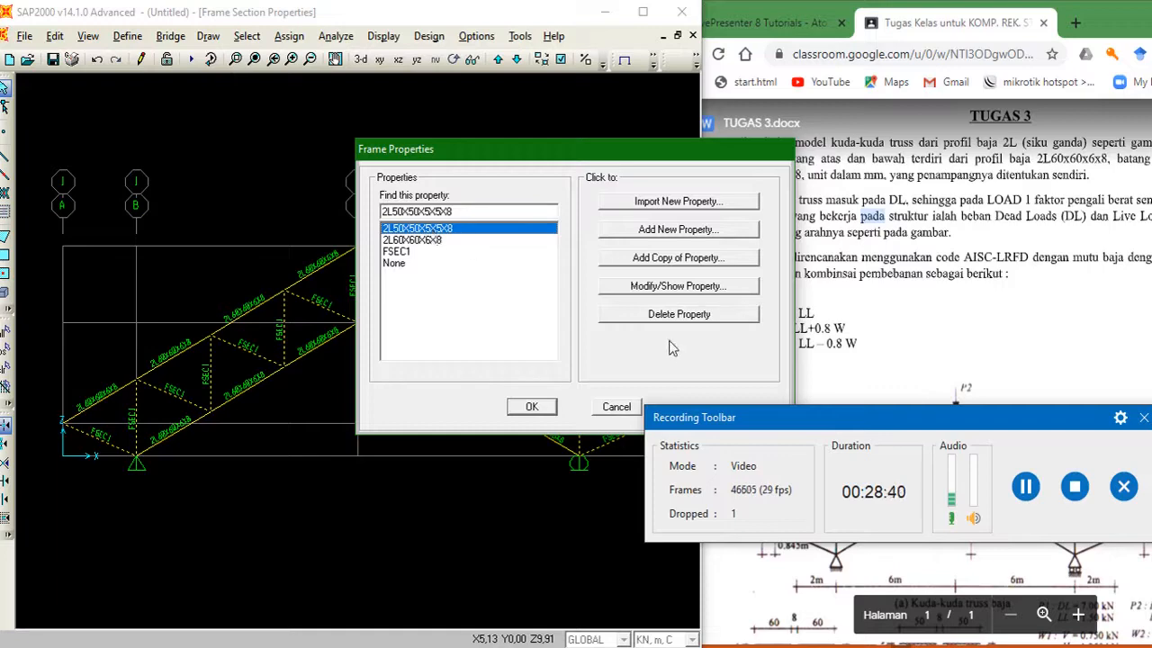
{"action": "left_click", "coordinate": [549, 407]}
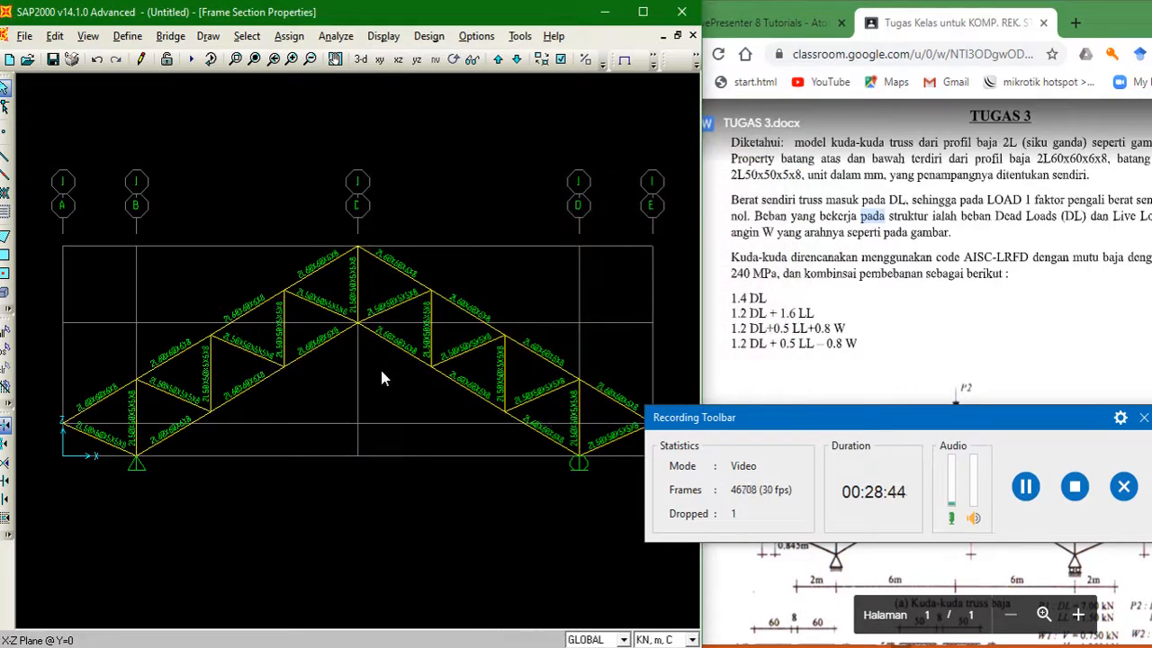
Review the assignment's load diagram, self-weight instructions and load combinations
{"action": "left_click", "coordinate": [983, 264]}
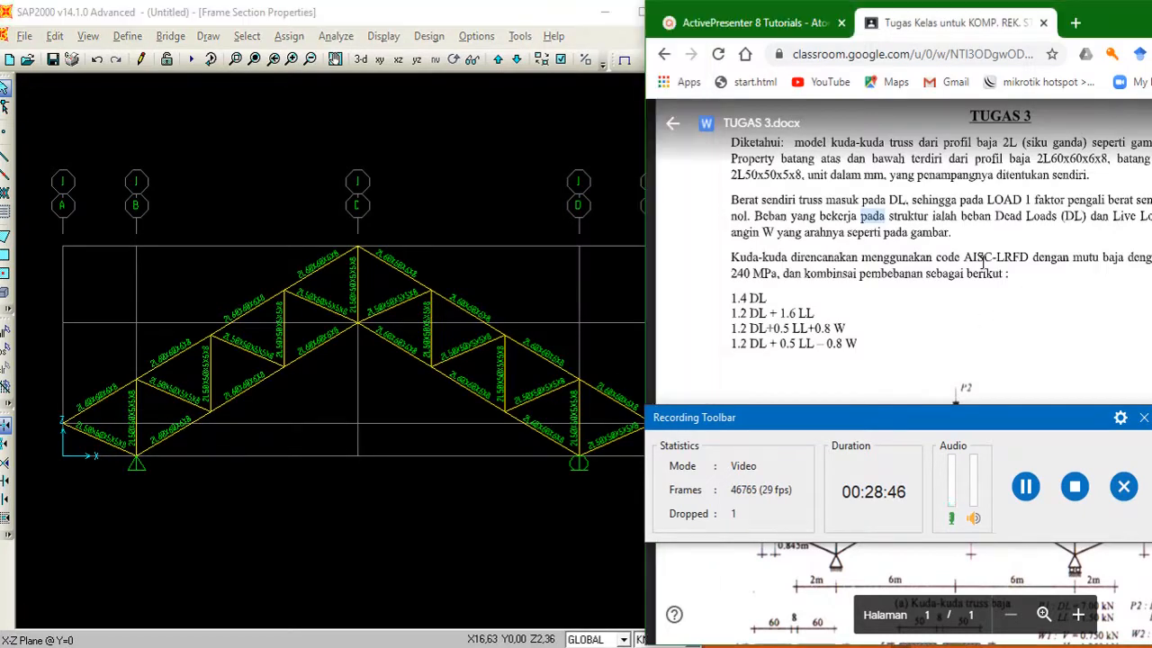
{"action": "scroll", "coordinate": [984, 264], "scroll_direction": "down", "scroll_amount": 6}
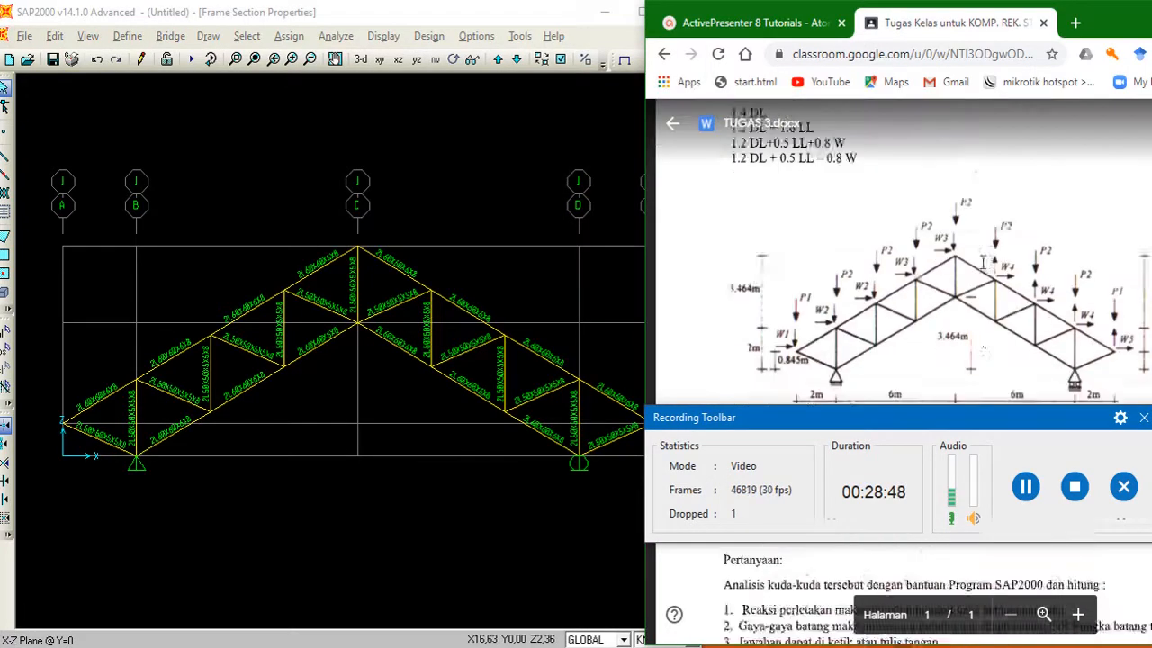
{"action": "scroll", "coordinate": [983, 262], "scroll_direction": "up", "scroll_amount": 4}
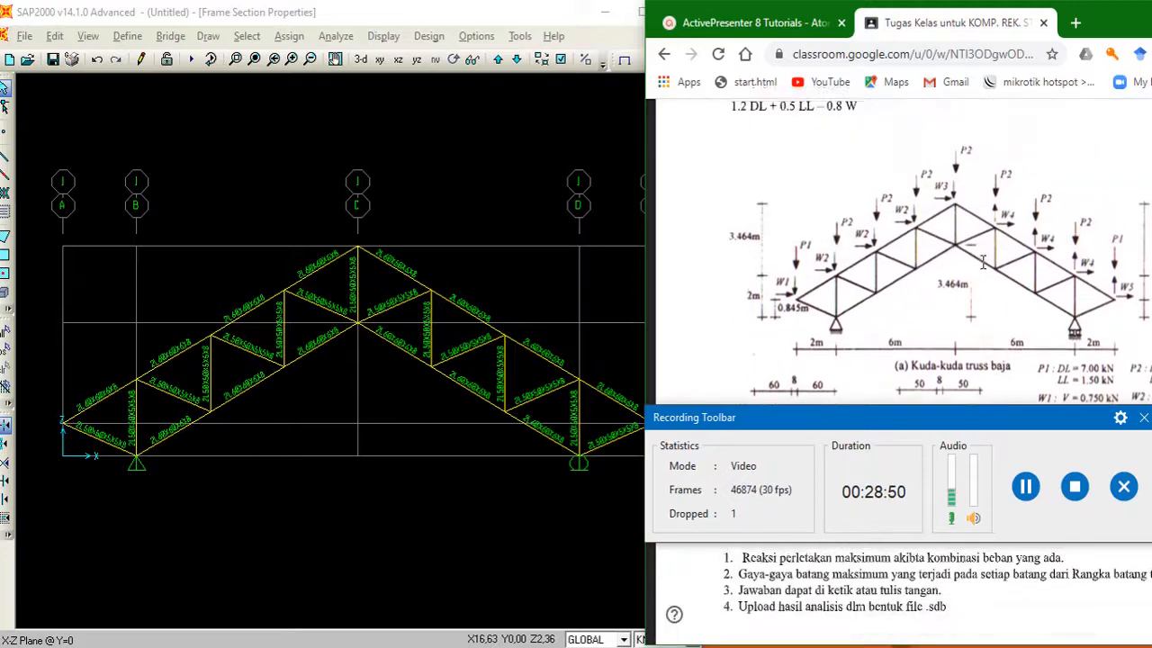
{"action": "scroll", "coordinate": [984, 262], "scroll_direction": "down", "scroll_amount": 2}
{"action": "scroll", "coordinate": [983, 262], "scroll_direction": "up", "scroll_amount": 2}
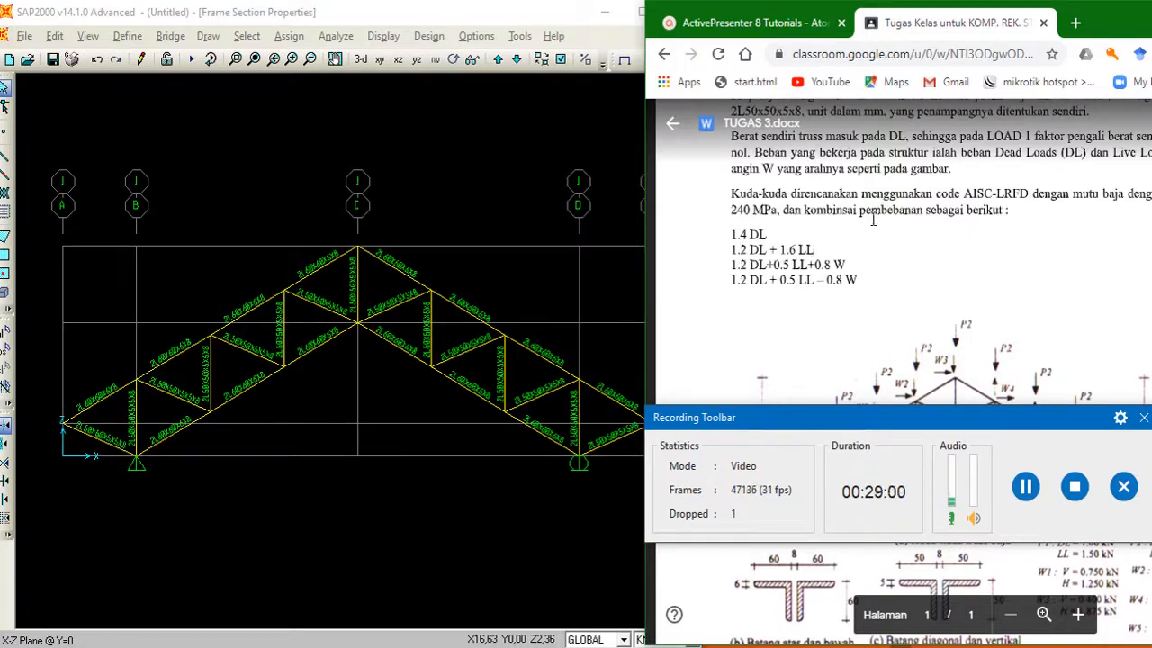
{"action": "scroll", "coordinate": [873, 219], "scroll_direction": "up", "scroll_amount": 1}
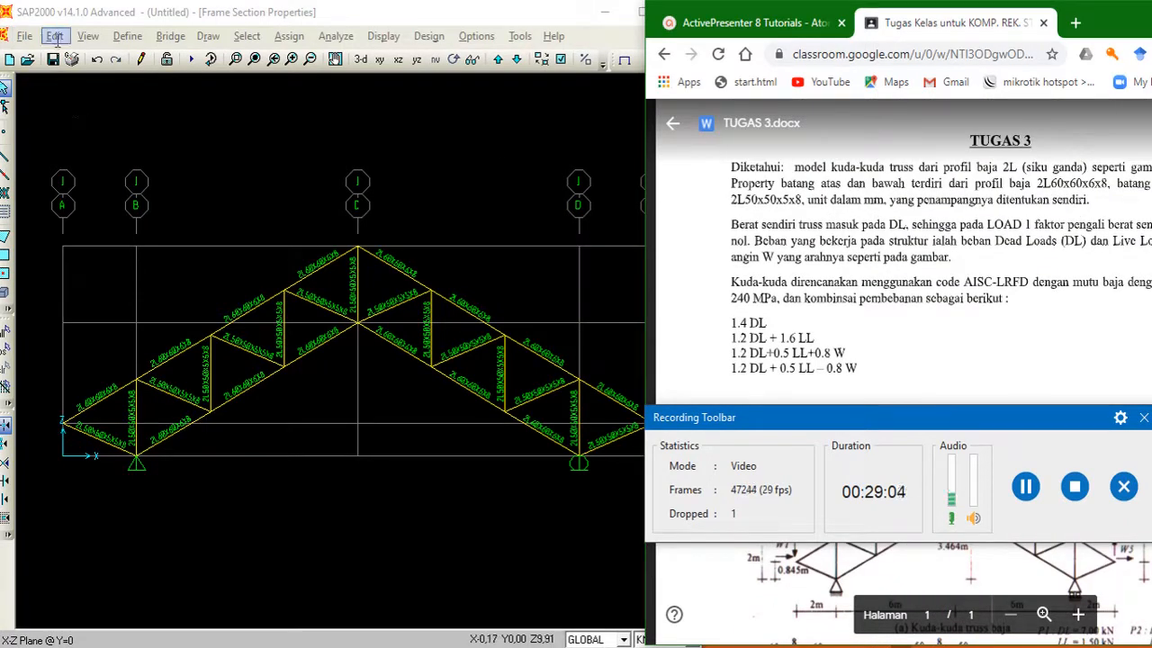
Open the load pattern definitions and enter DL as the new name for the DEAD pattern
{"action": "left_click", "coordinate": [216, 202]}
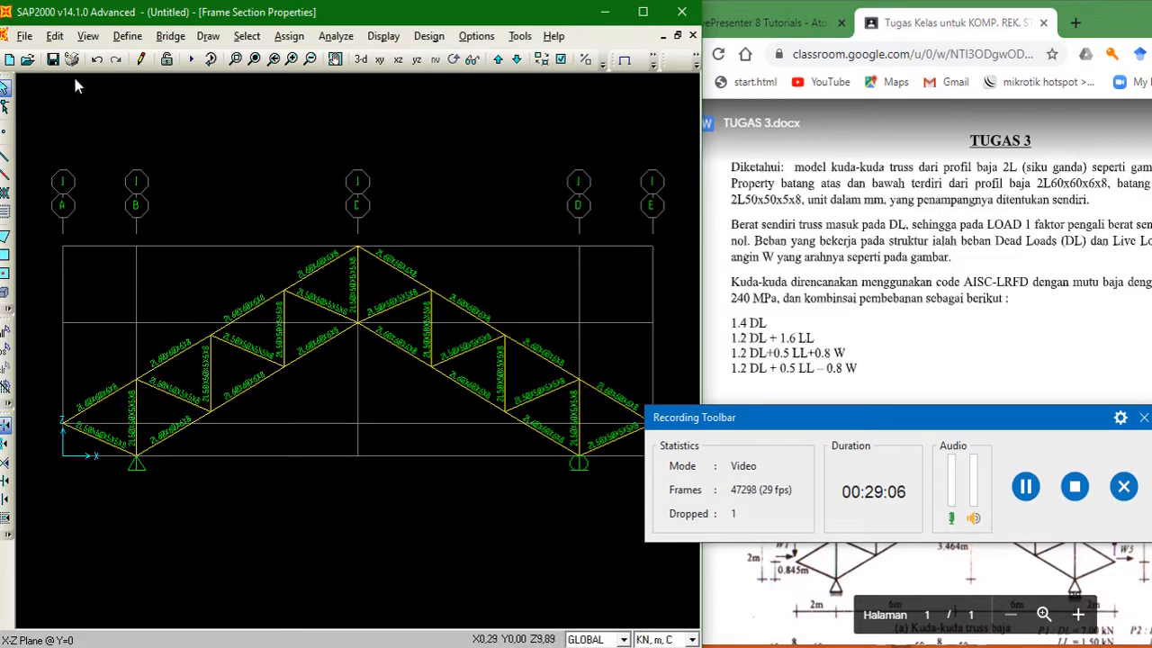
{"action": "left_click", "coordinate": [128, 36]}
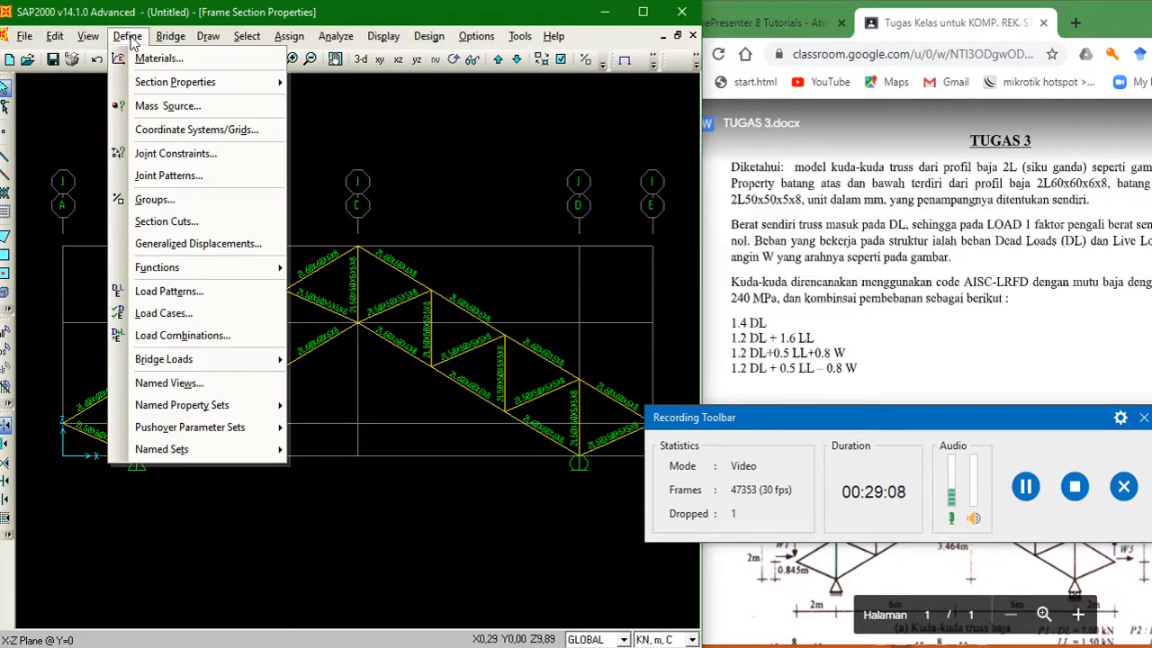
{"action": "left_click", "coordinate": [229, 294]}
{"action": "left_click_drag", "start_coordinate": [642, 220], "coordinate": [435, 132]}
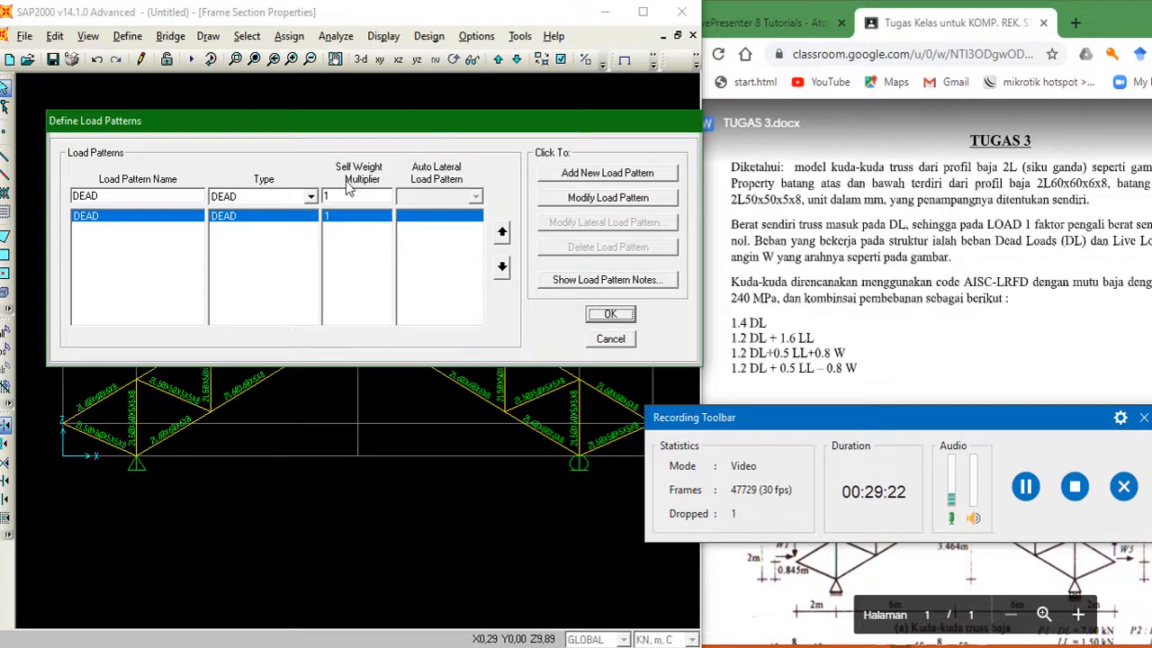
{"action": "double_click", "coordinate": [106, 197]}
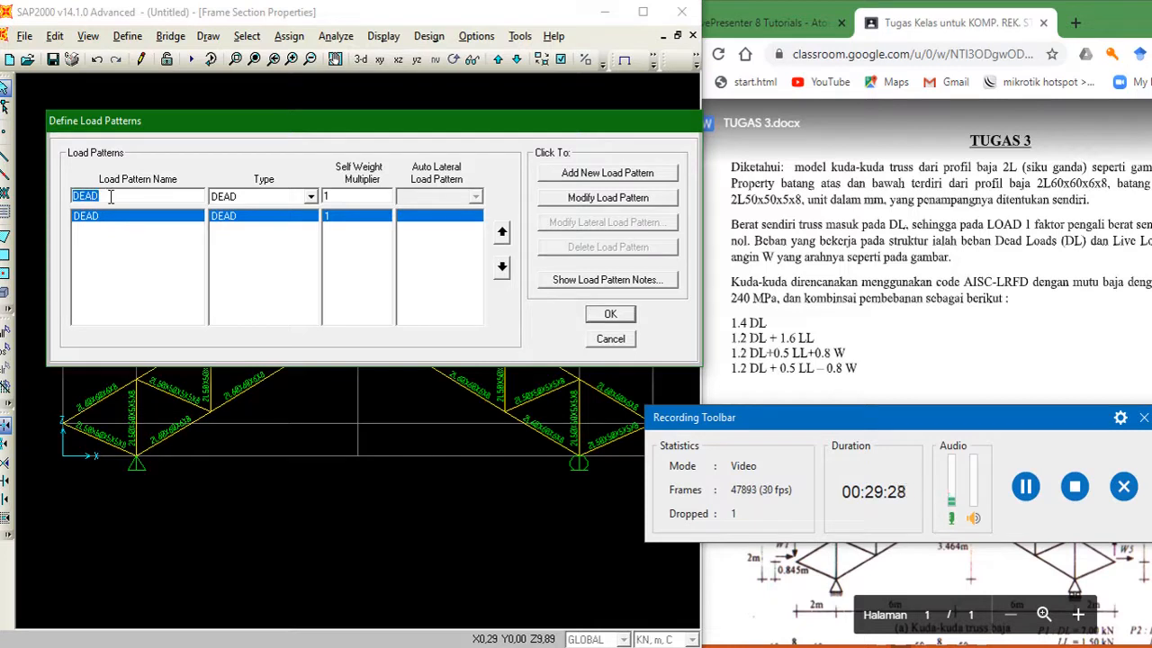
{"action": "type", "text": "DL"}
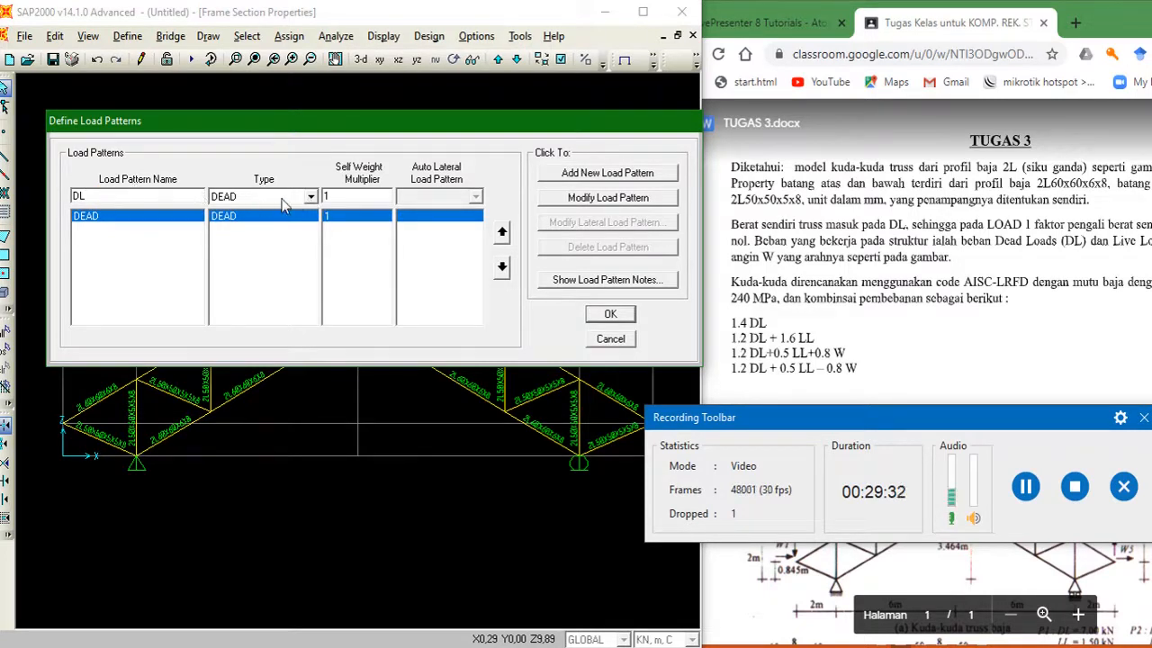
Modify the existing DEAD load pattern to use the name DL and a self weight multiplier of 0
{"action": "double_click", "coordinate": [348, 197]}
{"action": "type", "text": "0"}
{"action": "left_click", "coordinate": [608, 198]}
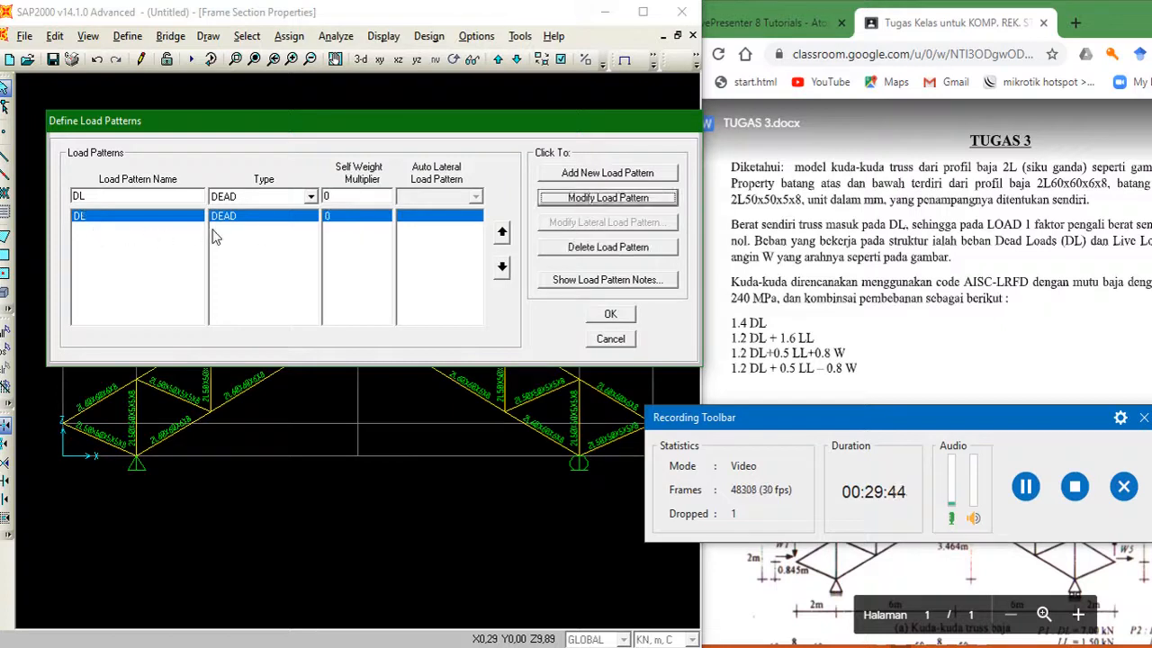
Add a new load pattern named LL with type LIVE and self weight multiplier 0
{"action": "left_click", "coordinate": [309, 198]}
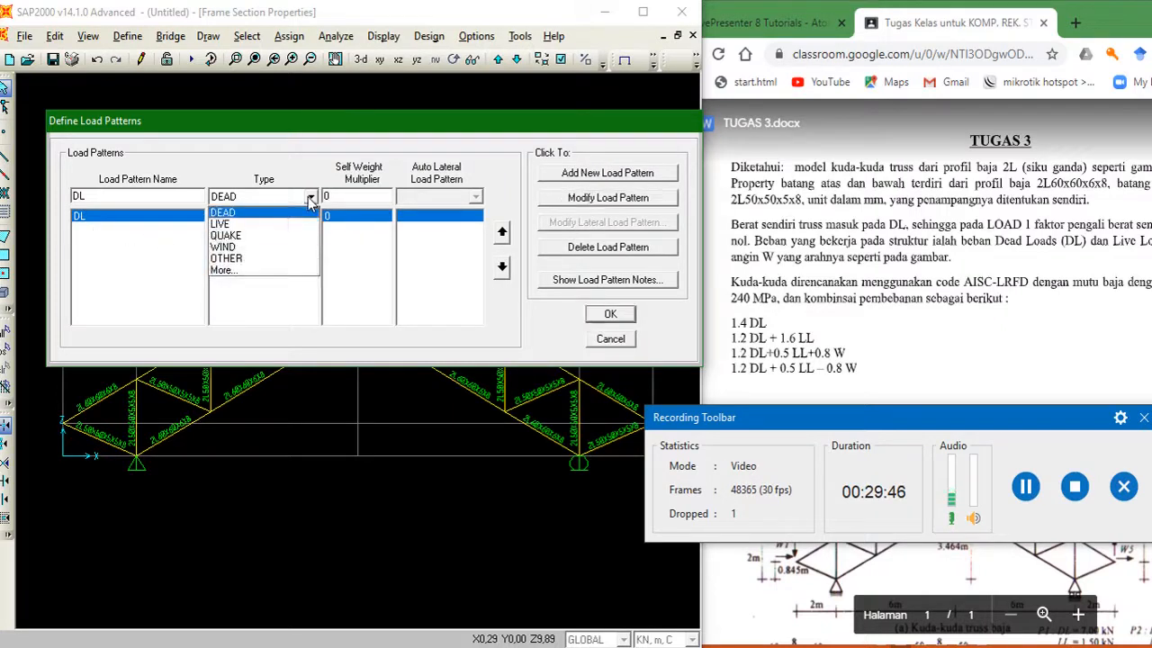
{"action": "left_click", "coordinate": [310, 198]}
{"action": "double_click", "coordinate": [112, 199]}
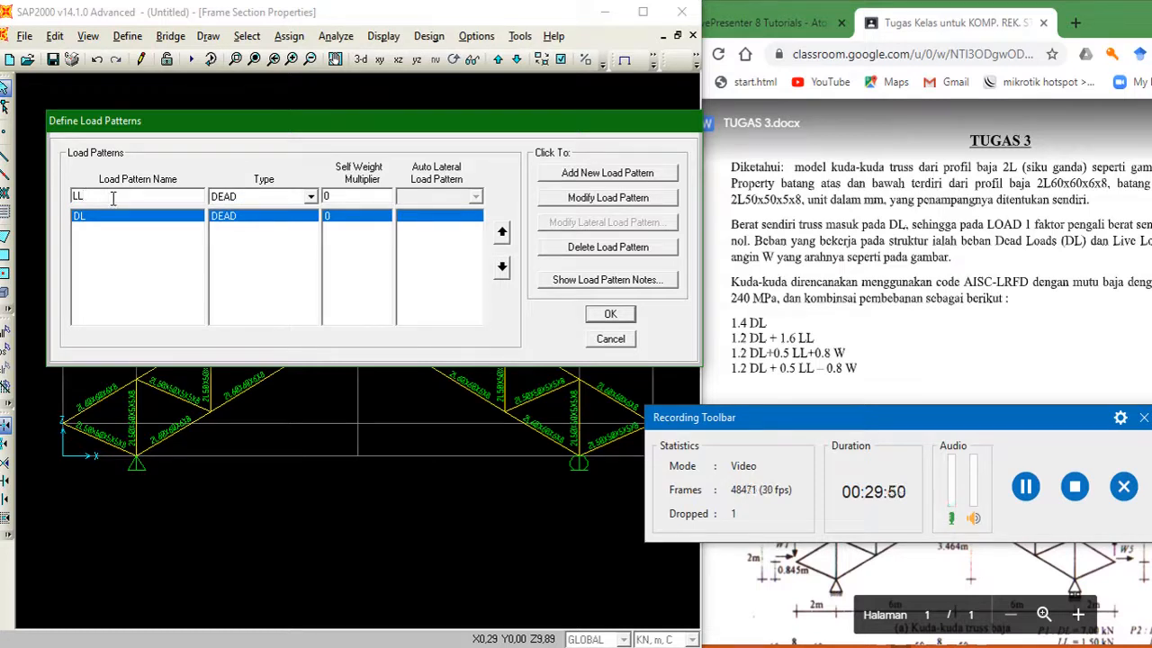
{"action": "type", "text": "LL"}
{"action": "left_click", "coordinate": [311, 196]}
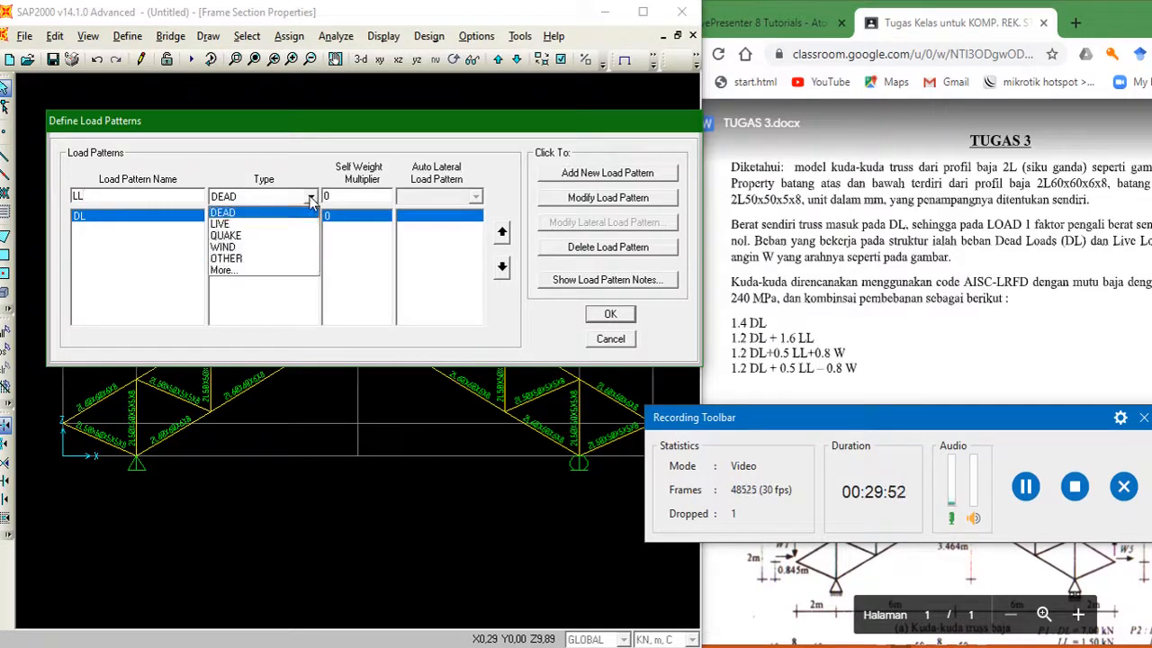
{"action": "left_click", "coordinate": [287, 223]}
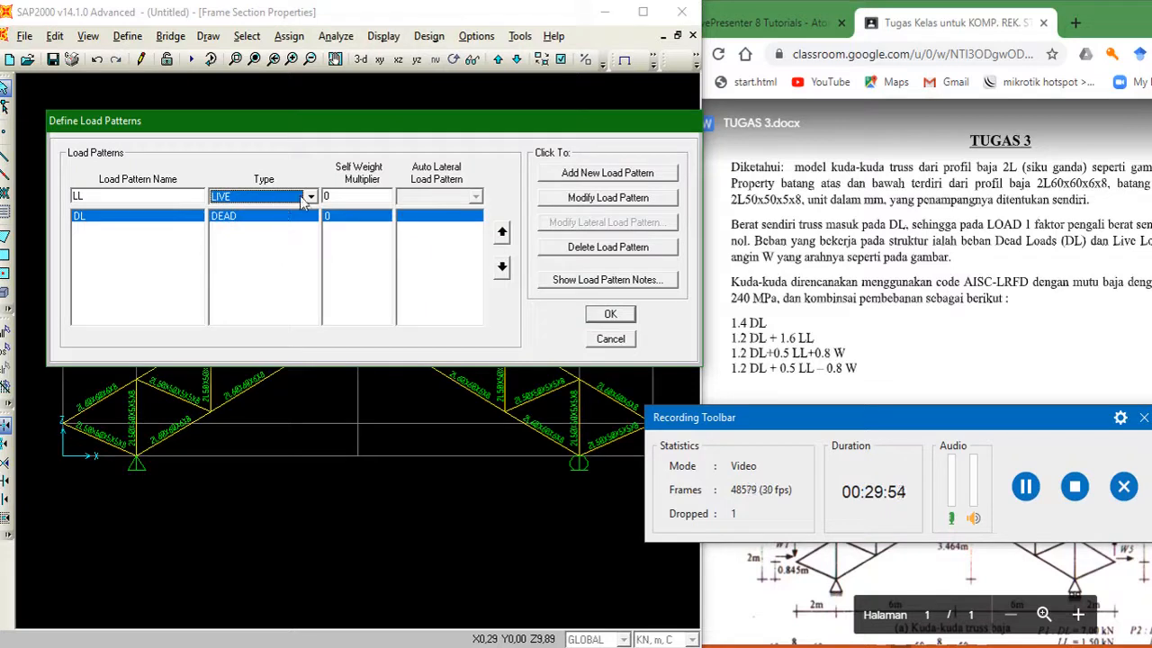
{"action": "left_click", "coordinate": [615, 173]}
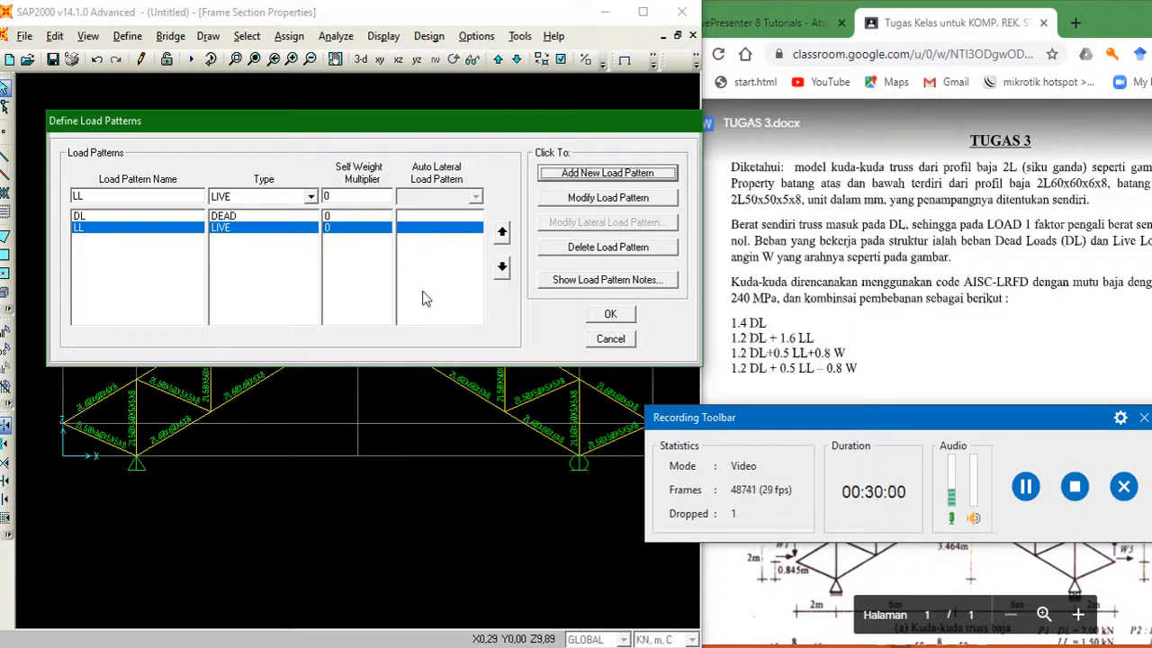
Add a load pattern named W with type WIND and accept the load pattern definitions
{"action": "double_click", "coordinate": [105, 194]}
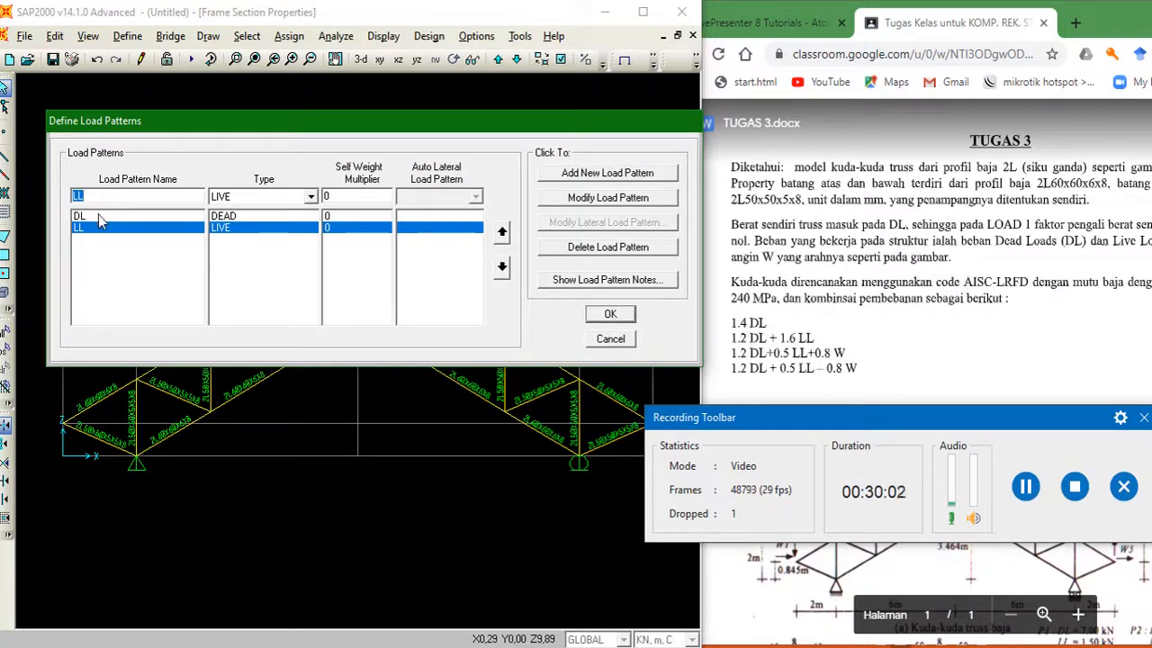
{"action": "type", "text": "W"}
{"action": "left_click", "coordinate": [310, 197]}
{"action": "left_click", "coordinate": [288, 246]}
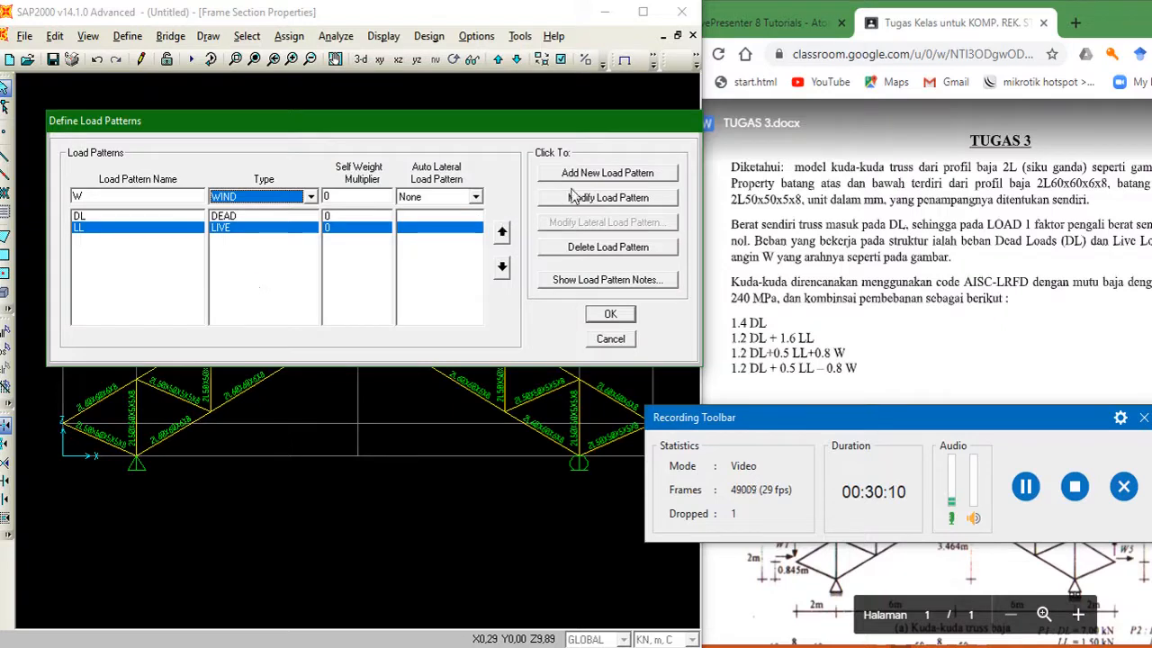
{"action": "left_click", "coordinate": [594, 174]}
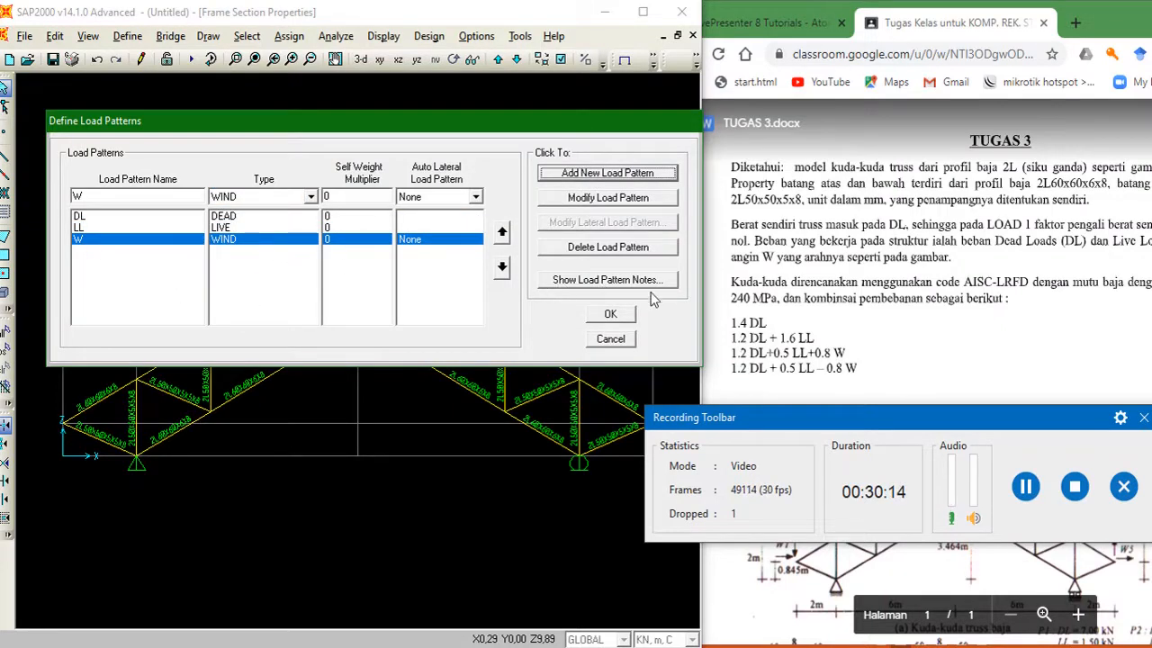
{"action": "left_click", "coordinate": [611, 315]}
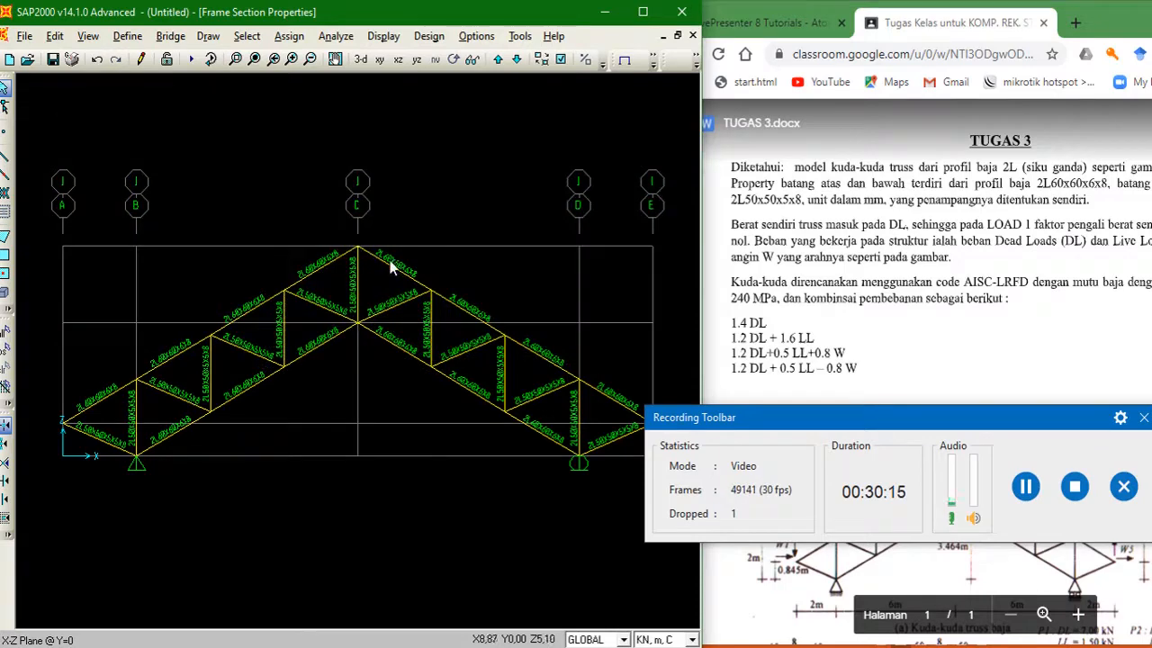
Review the list of defined load cases and their types
{"action": "left_click", "coordinate": [127, 36]}
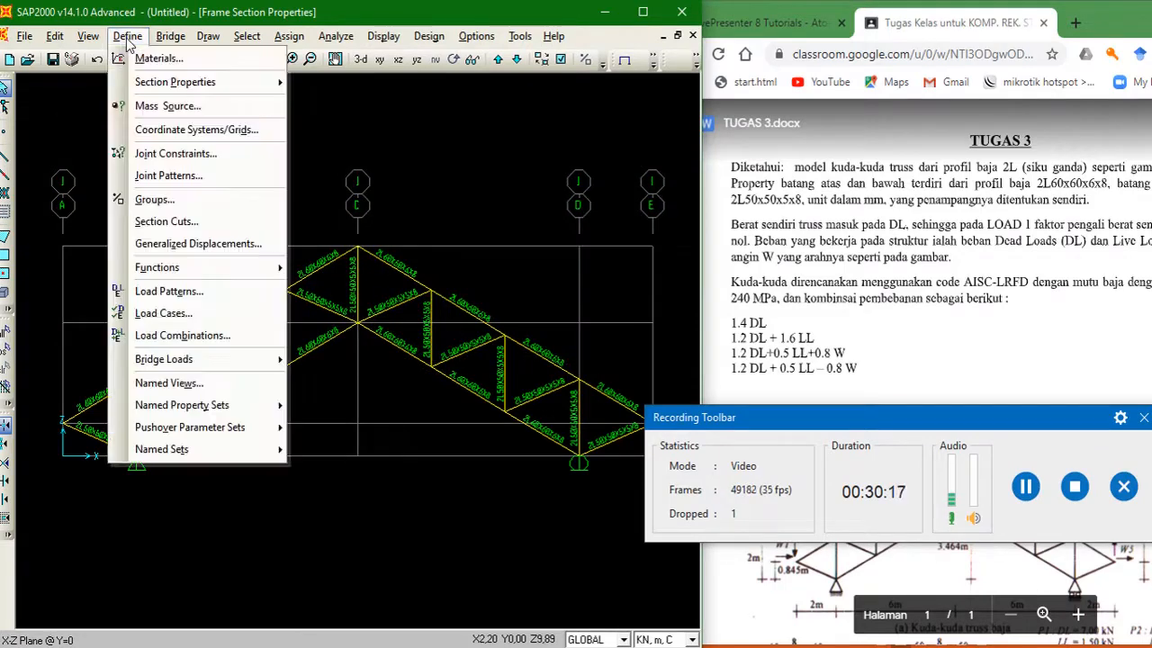
{"action": "left_click", "coordinate": [229, 315]}
{"action": "left_click_drag", "start_coordinate": [514, 208], "coordinate": [260, 169]}
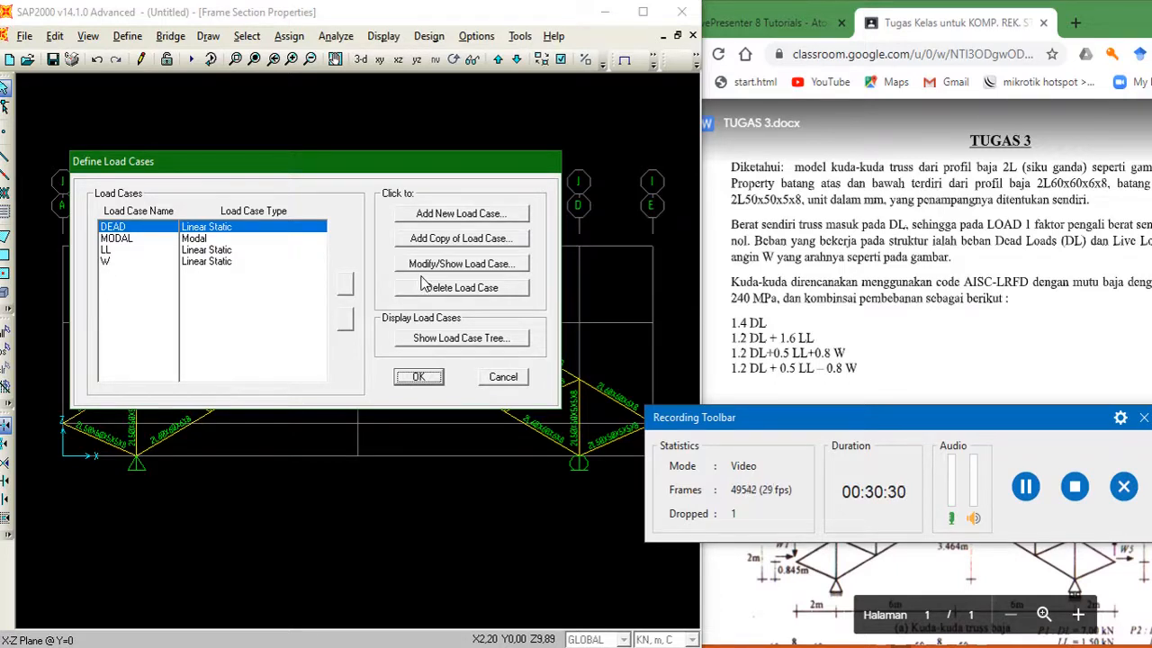
{"action": "left_click", "coordinate": [432, 376]}
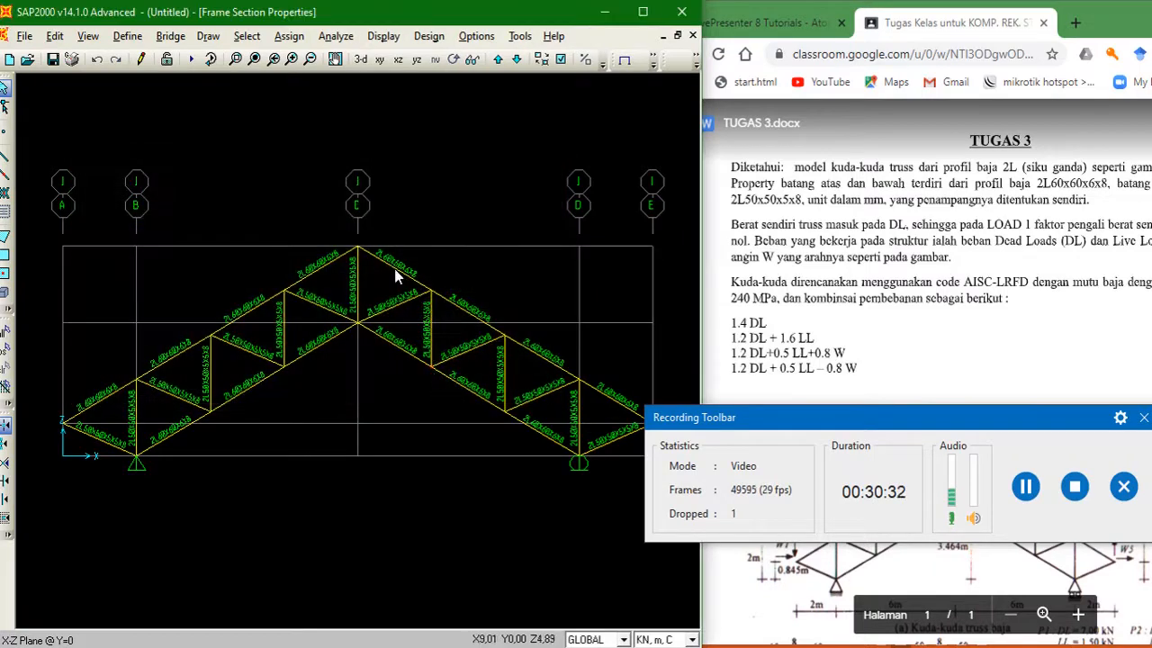
Create the first load combination containing the DEAD case with a scale factor of 1,4
{"action": "left_click", "coordinate": [127, 36]}
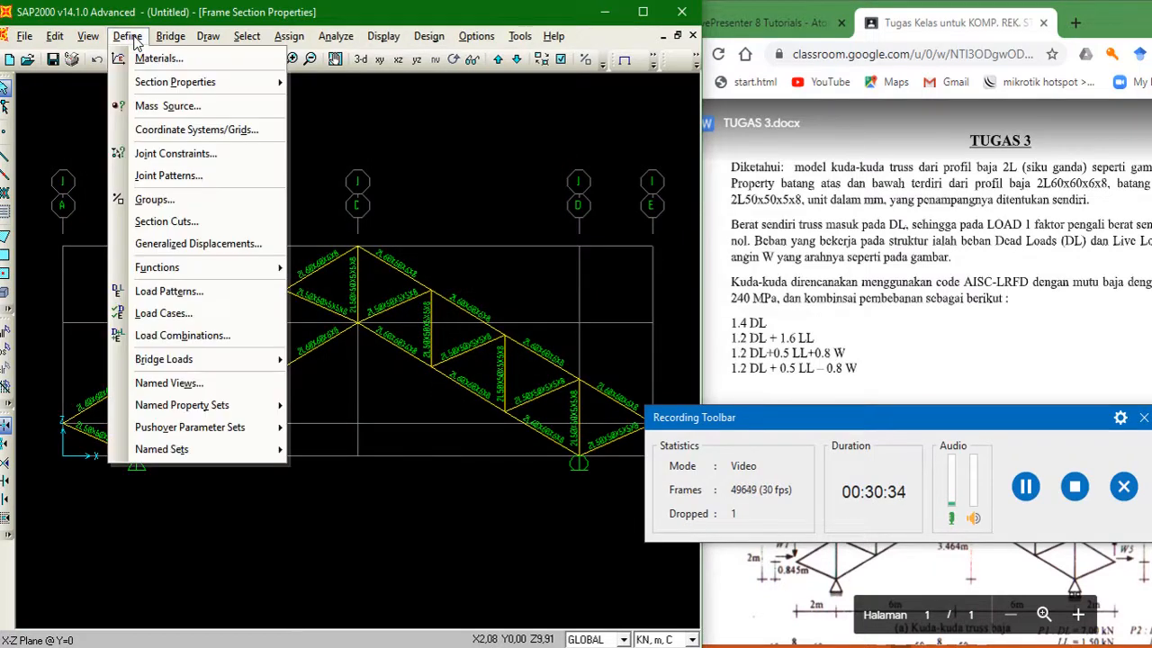
{"action": "left_click", "coordinate": [205, 337]}
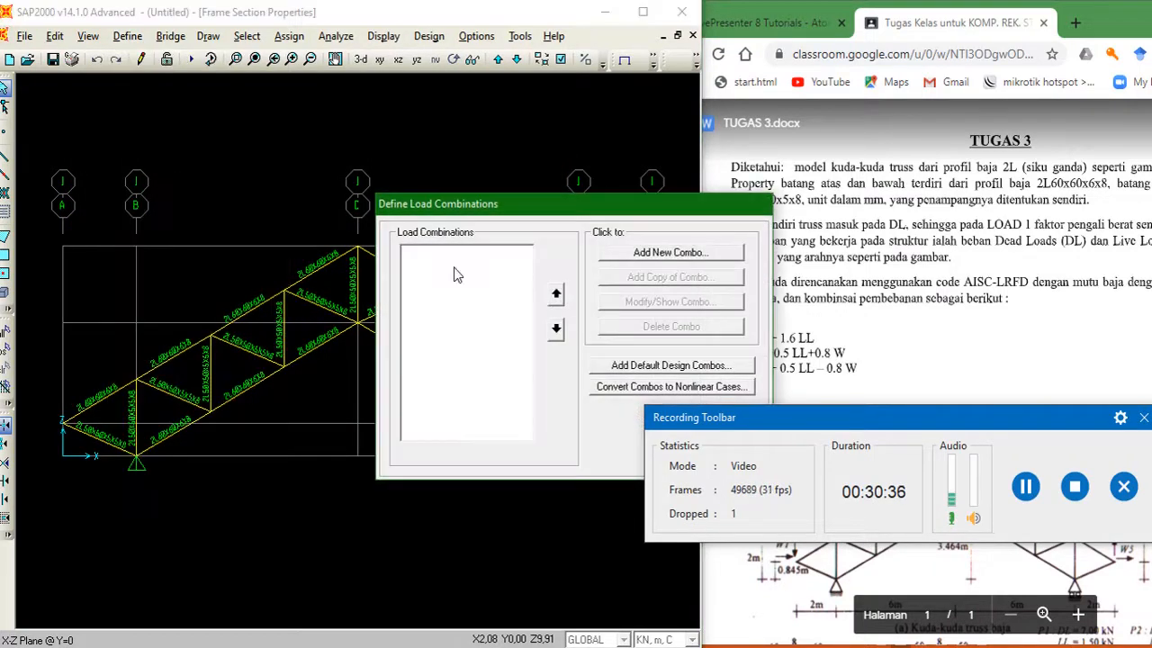
{"action": "left_click_drag", "start_coordinate": [539, 213], "coordinate": [266, 163]}
{"action": "left_click", "coordinate": [402, 204]}
{"action": "left_click_drag", "start_coordinate": [510, 144], "coordinate": [329, 107]}
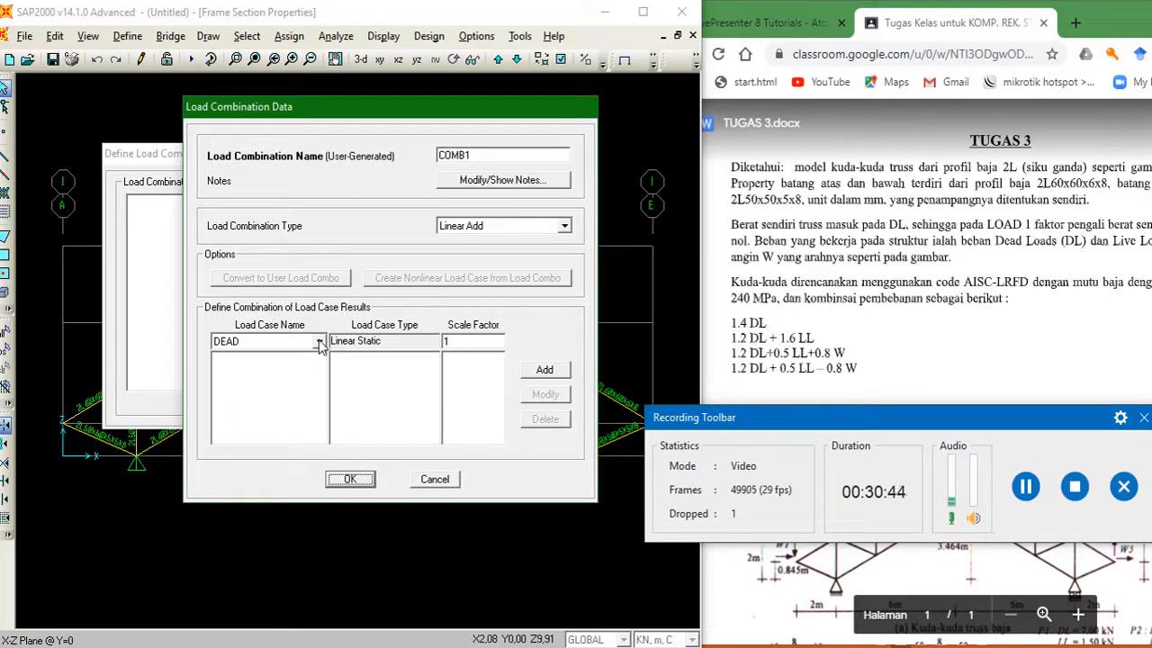
{"action": "left_click", "coordinate": [458, 339]}
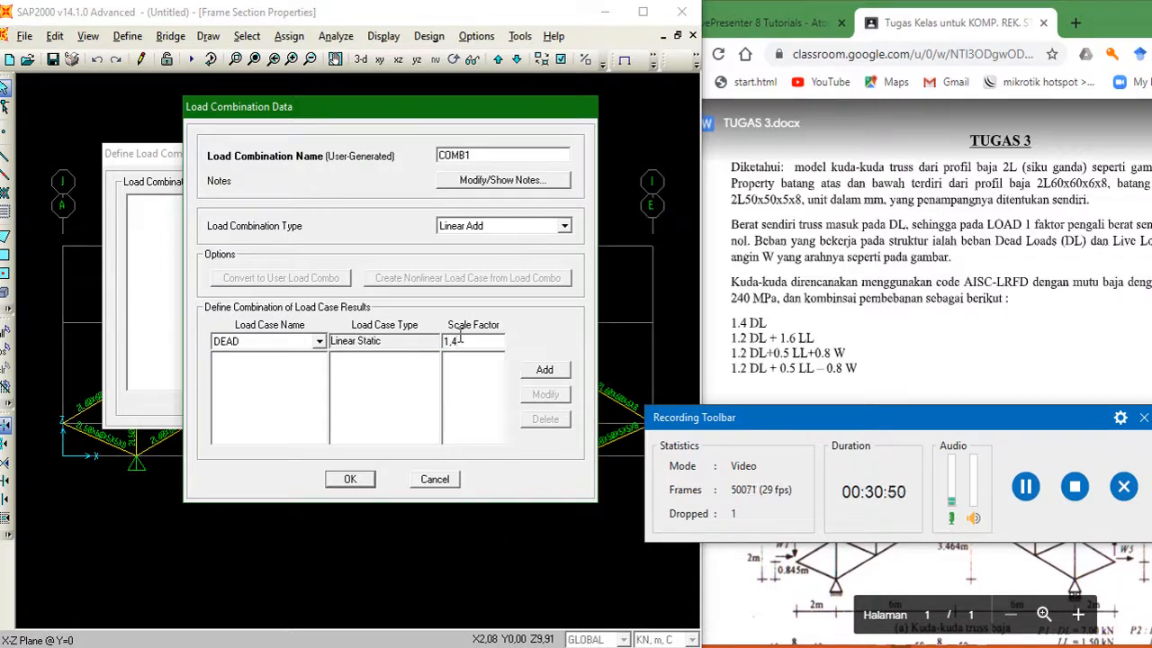
{"action": "left_click", "coordinate": [551, 372]}
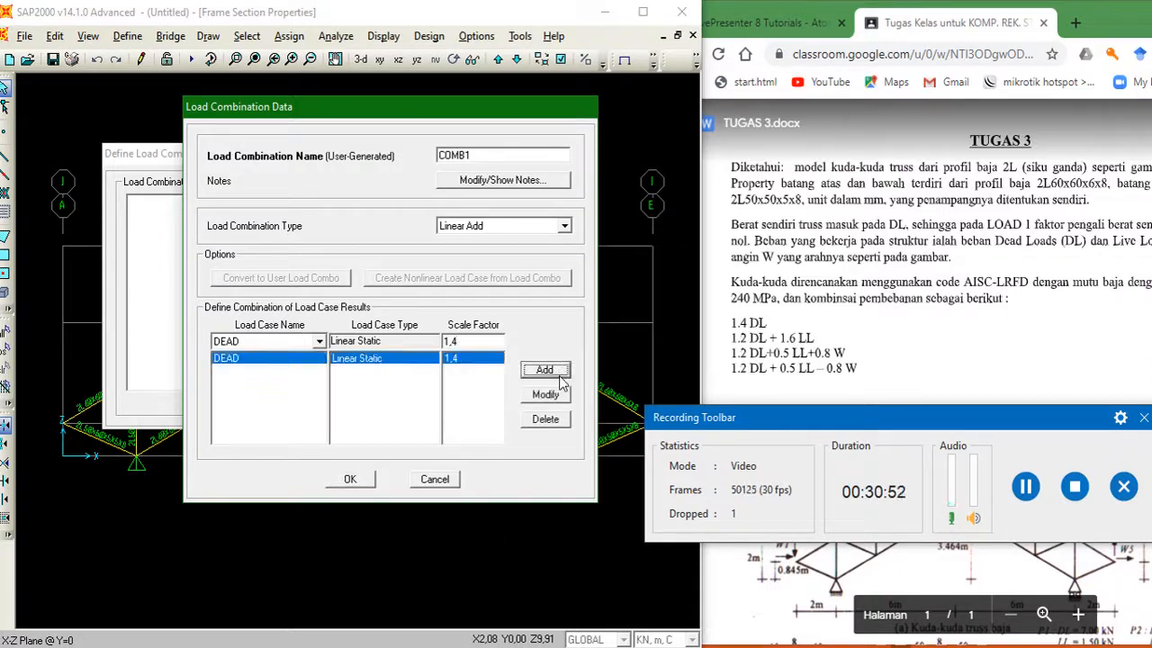
{"action": "left_click", "coordinate": [361, 479]}
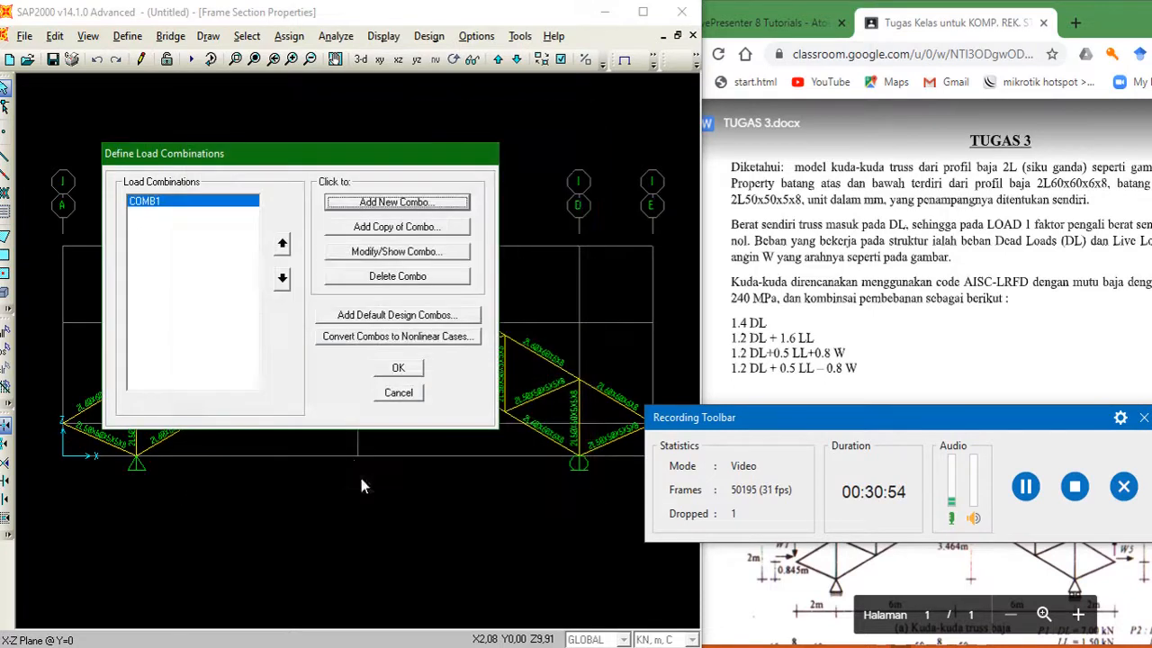
Start a second load combination and add the DEAD case to it with a scale factor of 1,2
{"action": "left_click", "coordinate": [396, 203]}
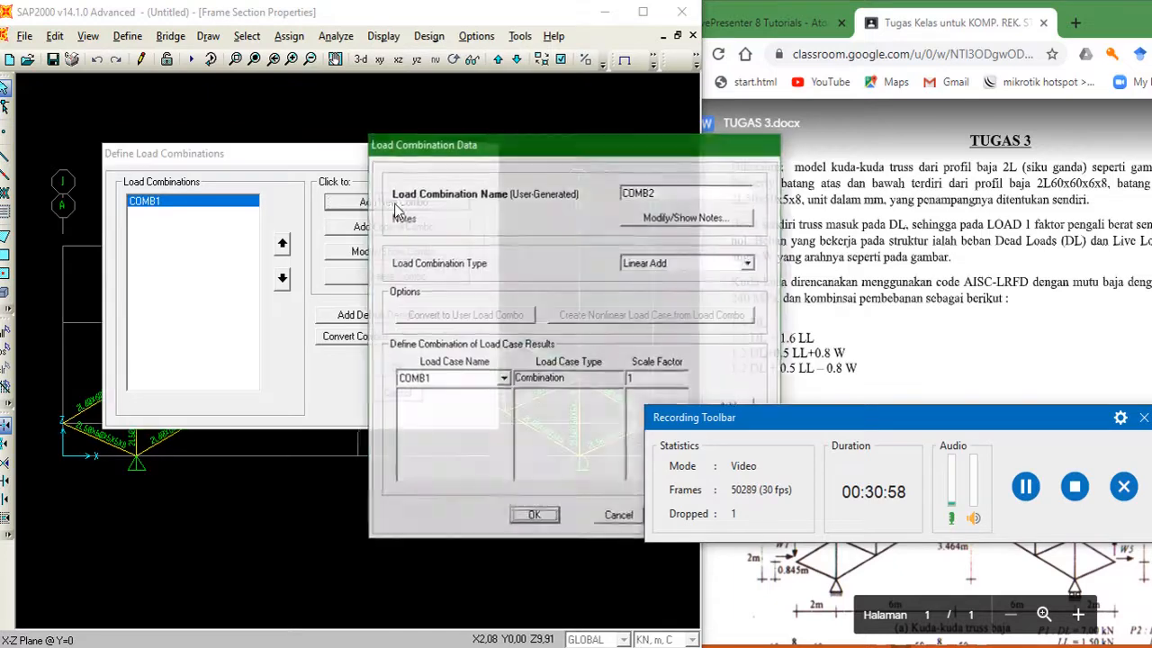
{"action": "left_click_drag", "start_coordinate": [542, 149], "coordinate": [388, 142]}
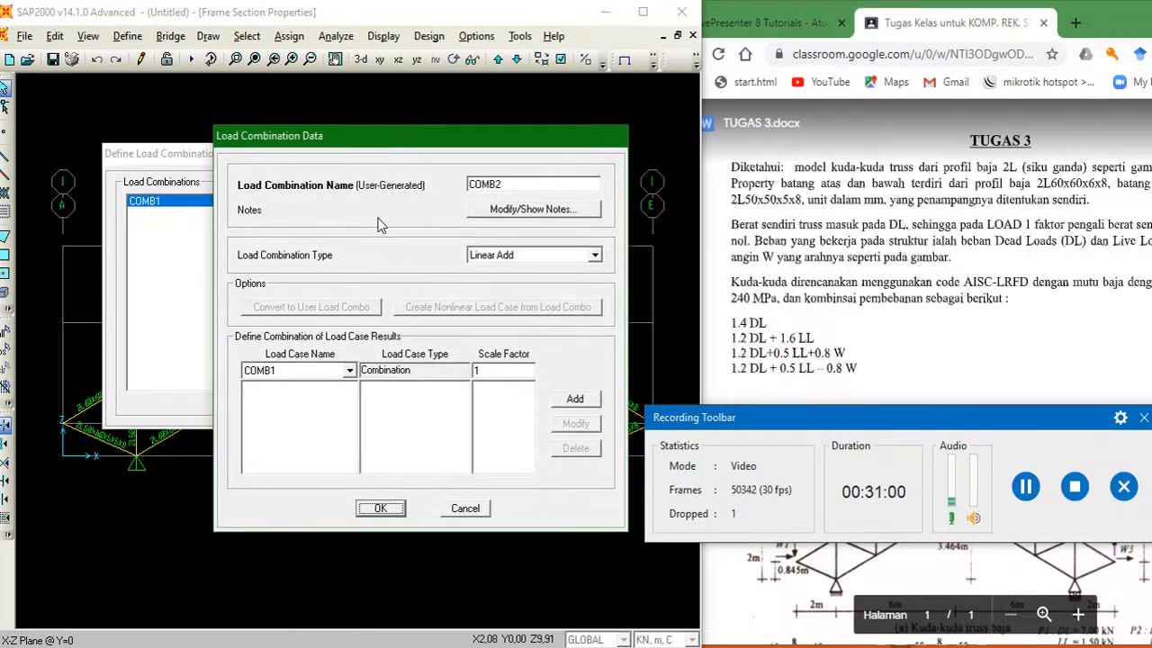
{"action": "left_click", "coordinate": [350, 371]}
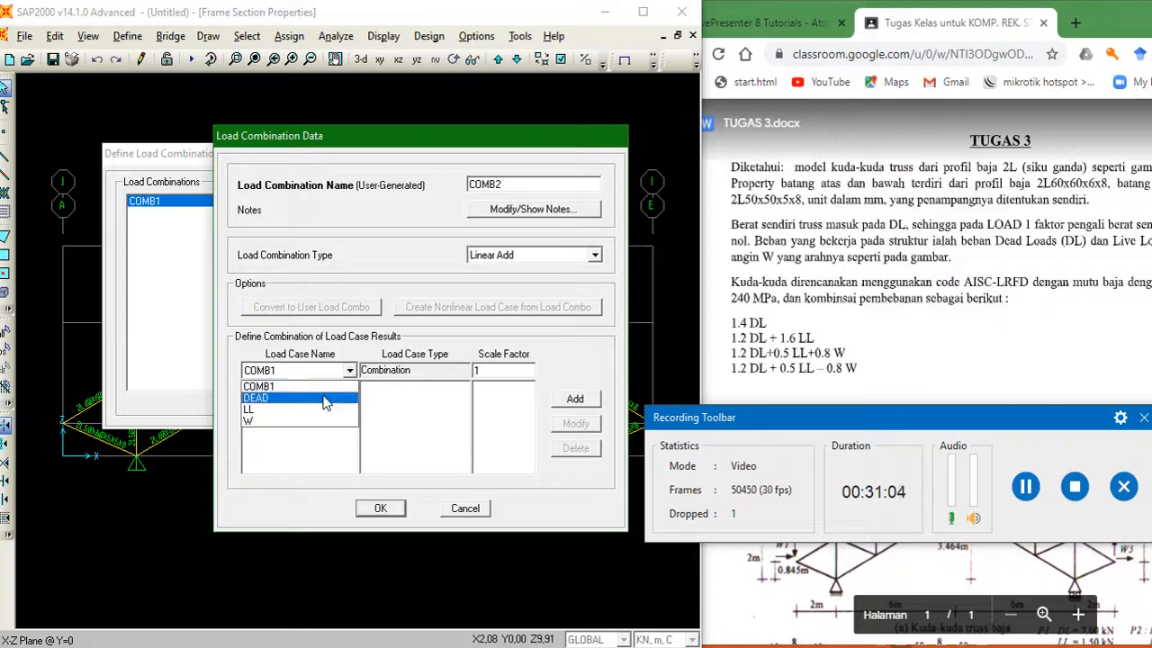
{"action": "left_click", "coordinate": [326, 399]}
{"action": "left_click", "coordinate": [491, 371]}
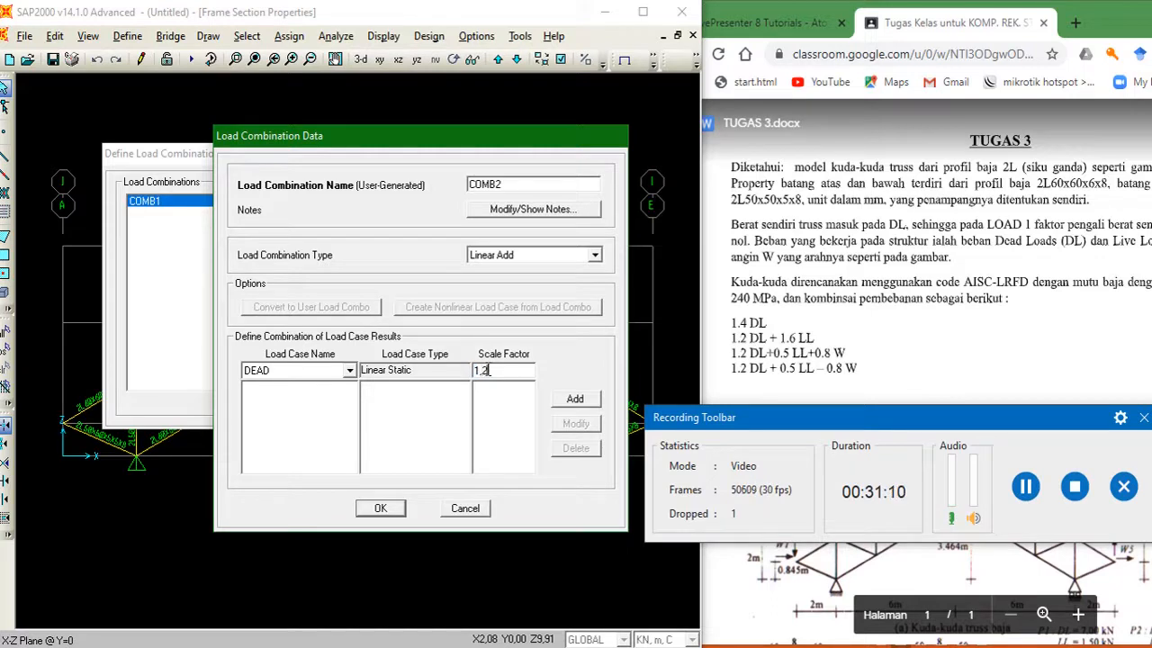
{"action": "left_click", "coordinate": [574, 400]}
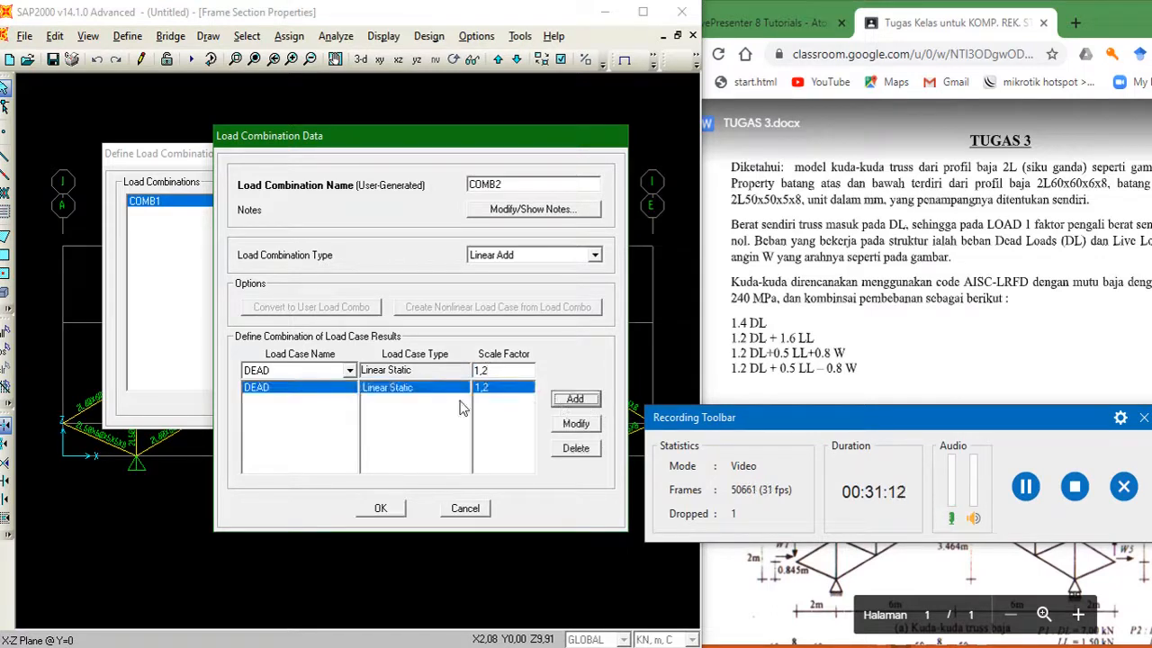
Add the LL case with a scale factor of 1,6 to the second combination and save the combination
{"action": "left_click", "coordinate": [350, 371]}
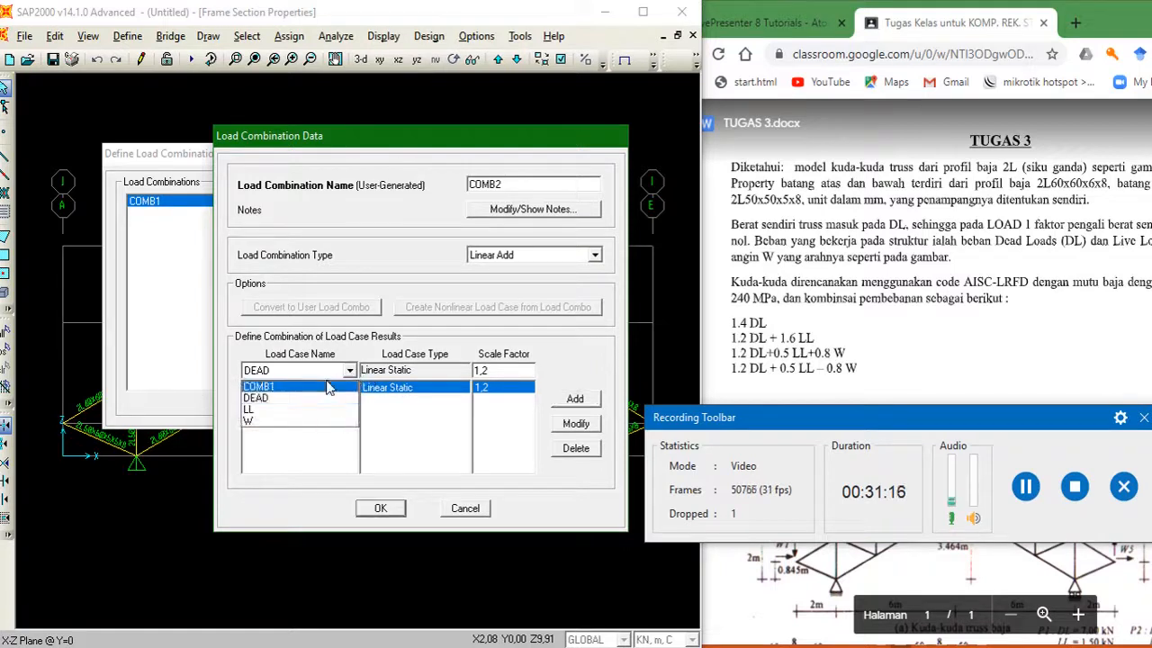
{"action": "left_click", "coordinate": [346, 406]}
{"action": "double_click", "coordinate": [494, 372]}
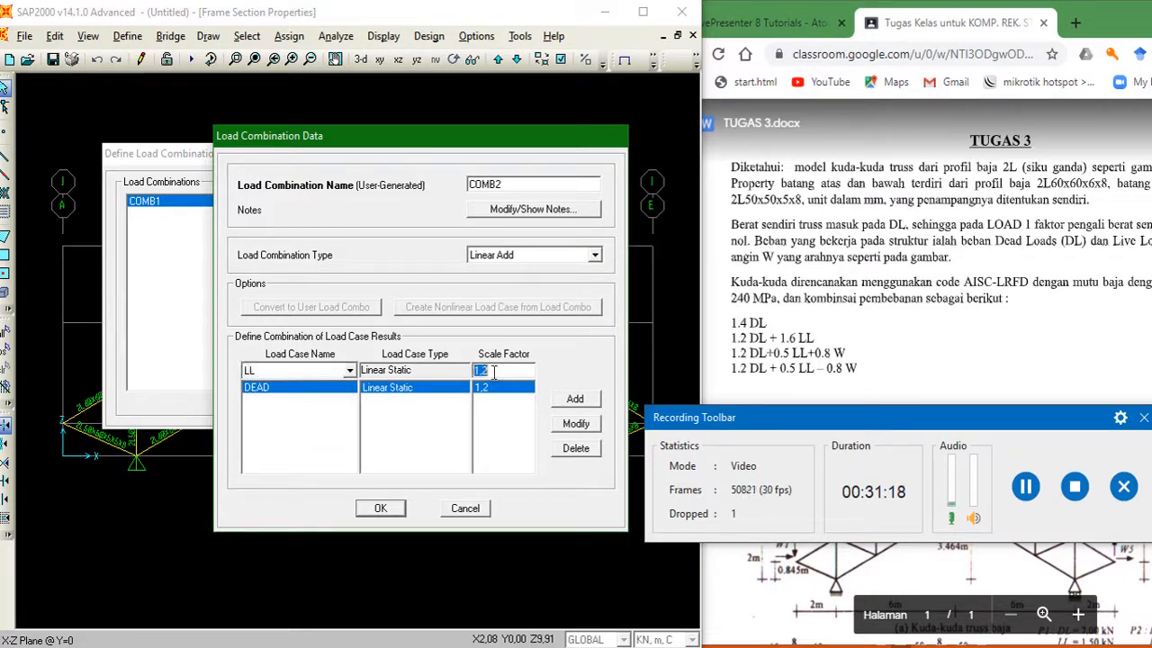
{"action": "key", "text": "BackSpace"}
{"action": "left_click", "coordinate": [575, 399]}
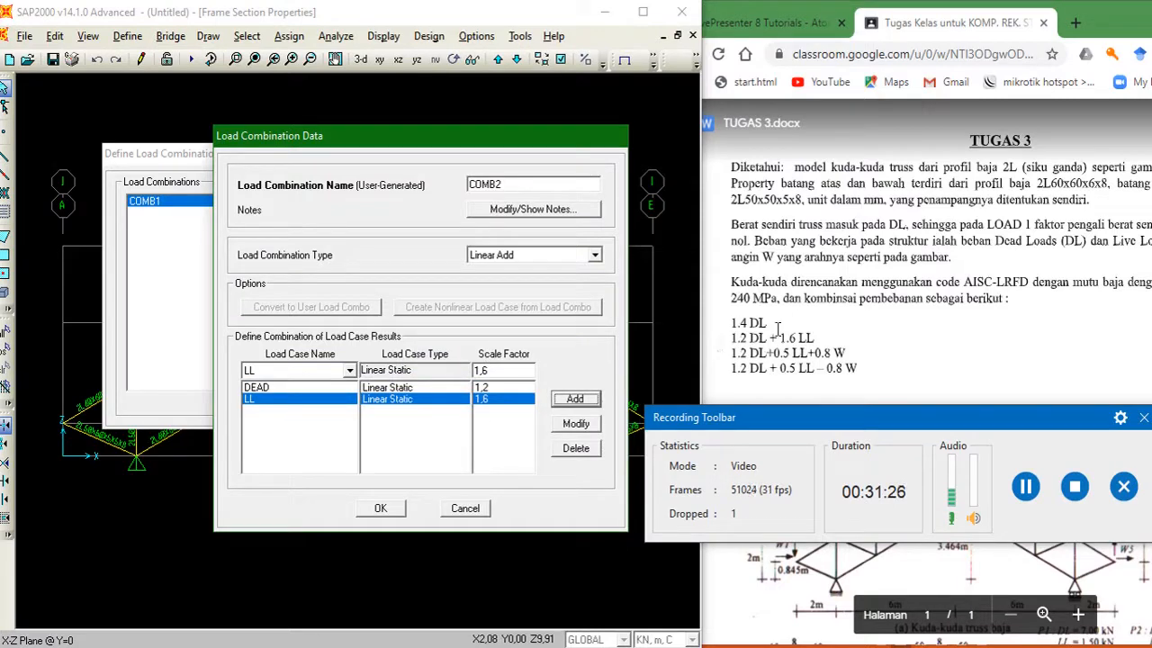
{"action": "left_click", "coordinate": [382, 508]}
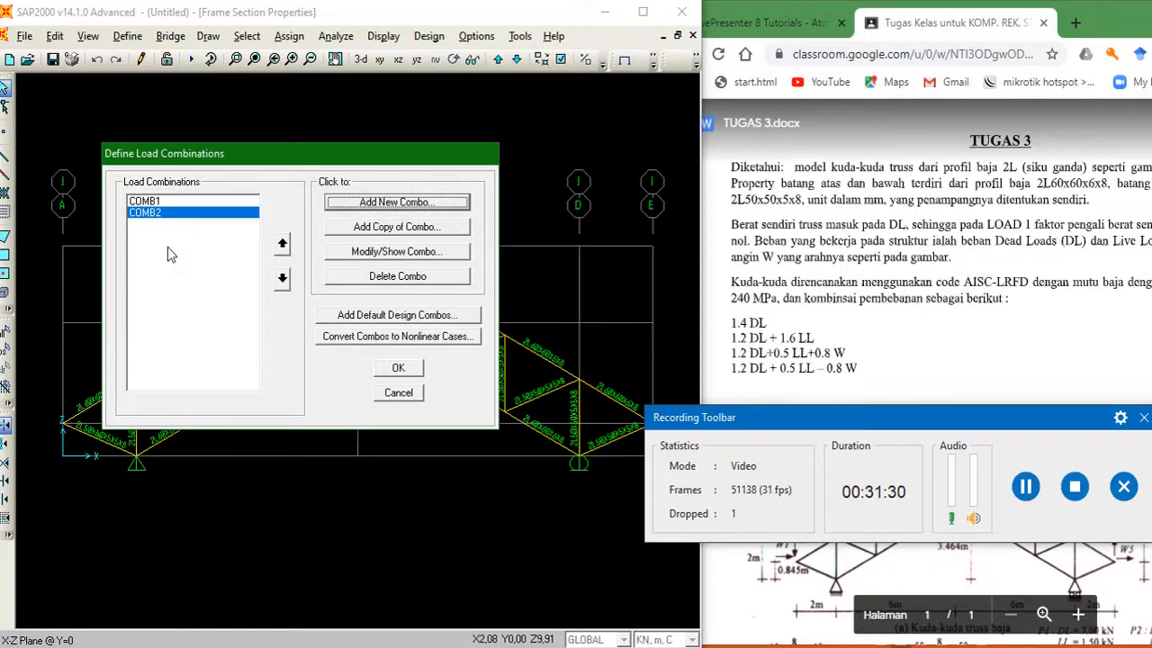
Check the load case and scale factor defined in COMB1
{"action": "left_click", "coordinate": [151, 203]}
{"action": "left_click", "coordinate": [396, 251]}
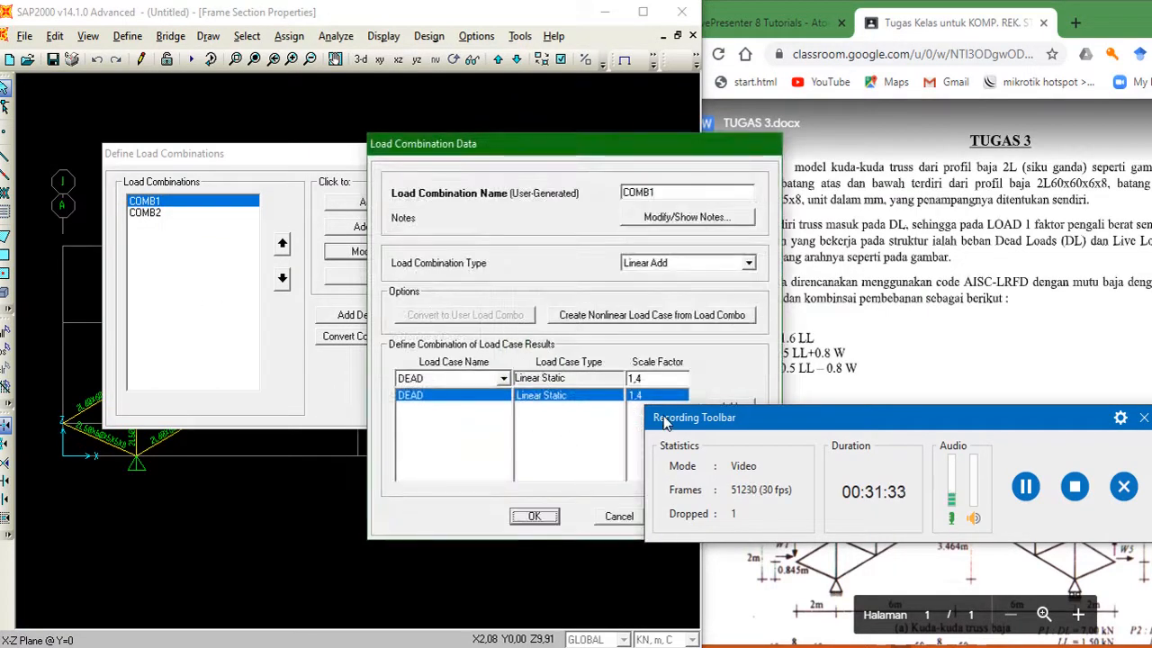
{"action": "left_click", "coordinate": [532, 516]}
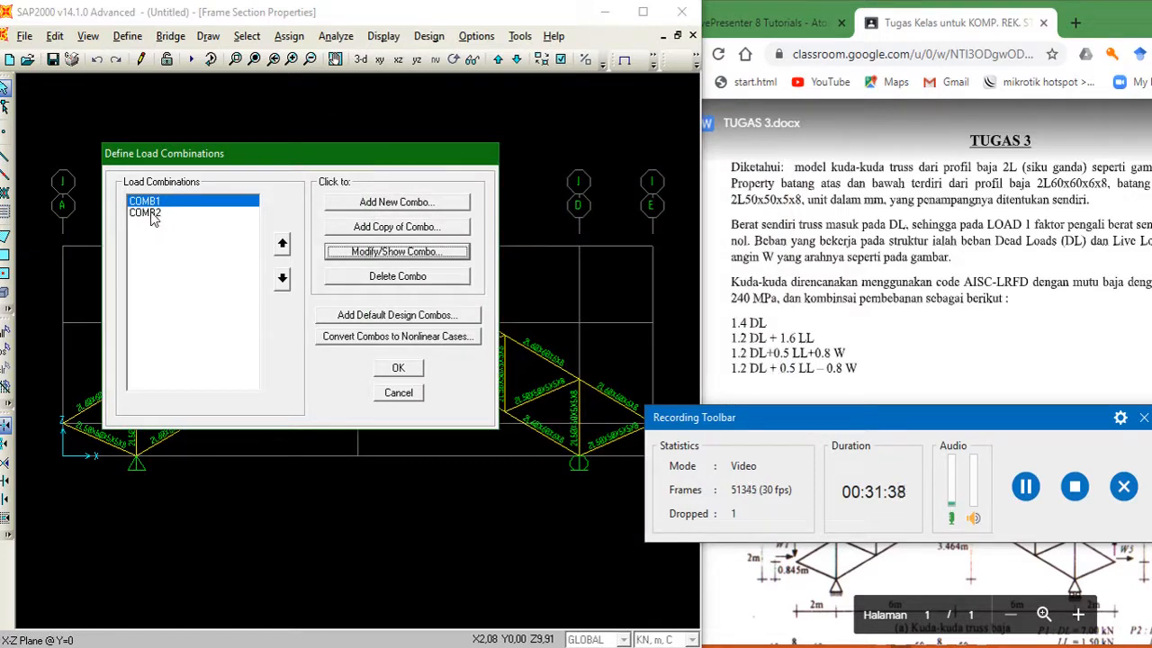
Make a copy of combination COMB2 and change the LL scale factor in the copy to 0,5
{"action": "left_click", "coordinate": [153, 215]}
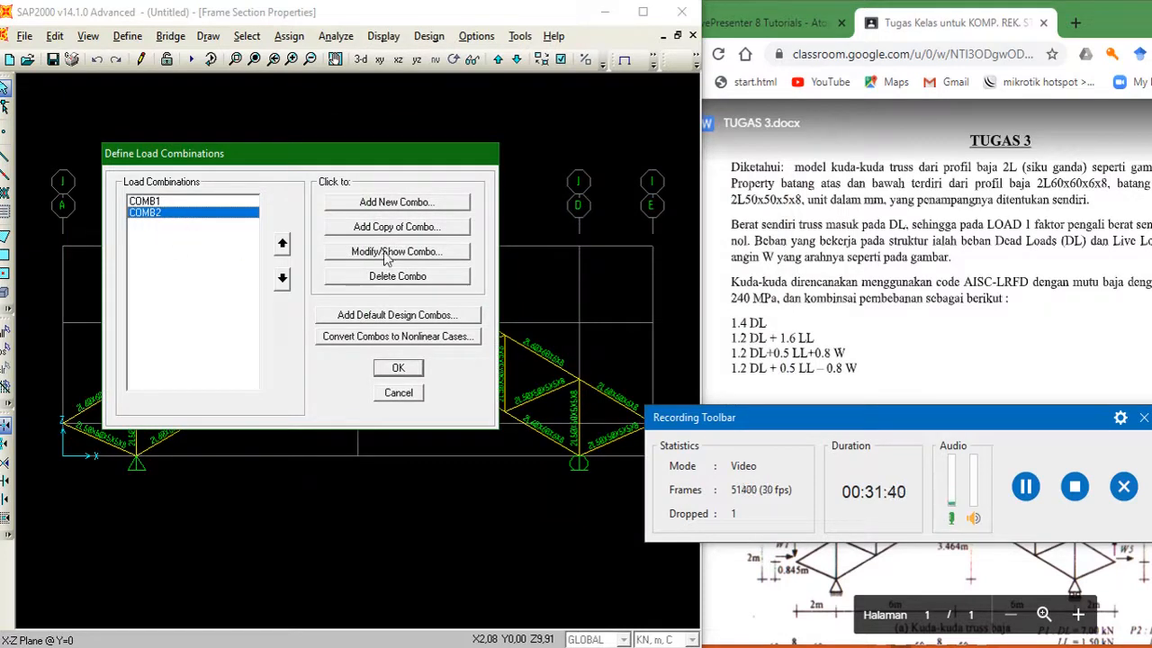
{"action": "left_click", "coordinate": [400, 228]}
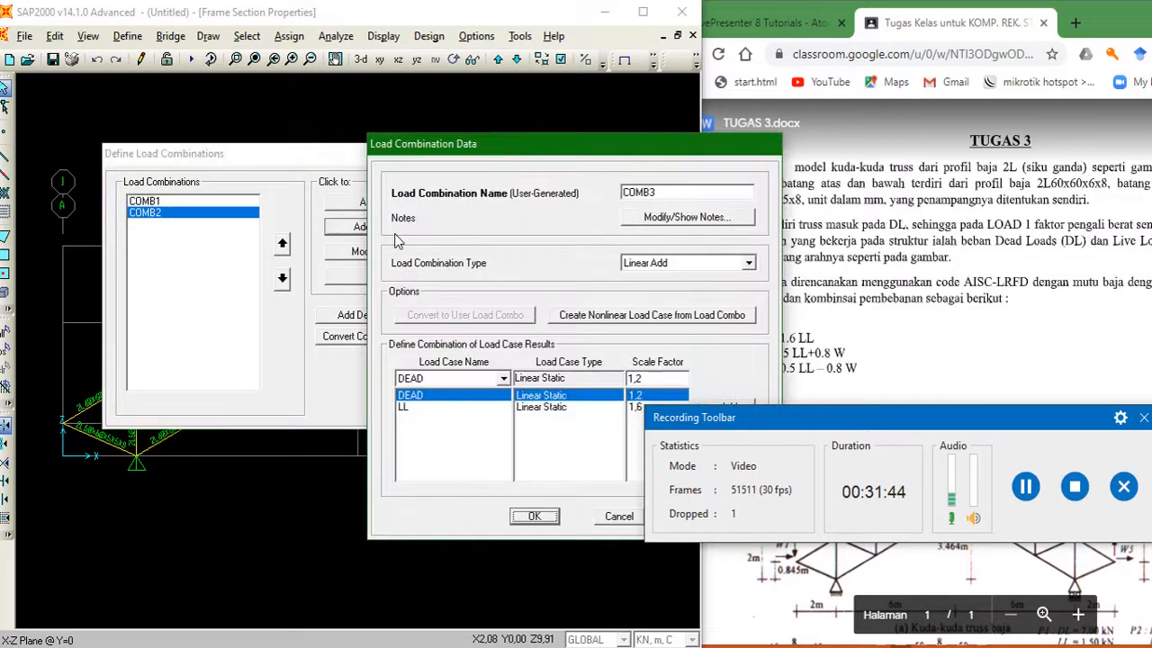
{"action": "left_click_drag", "start_coordinate": [534, 147], "coordinate": [293, 135]}
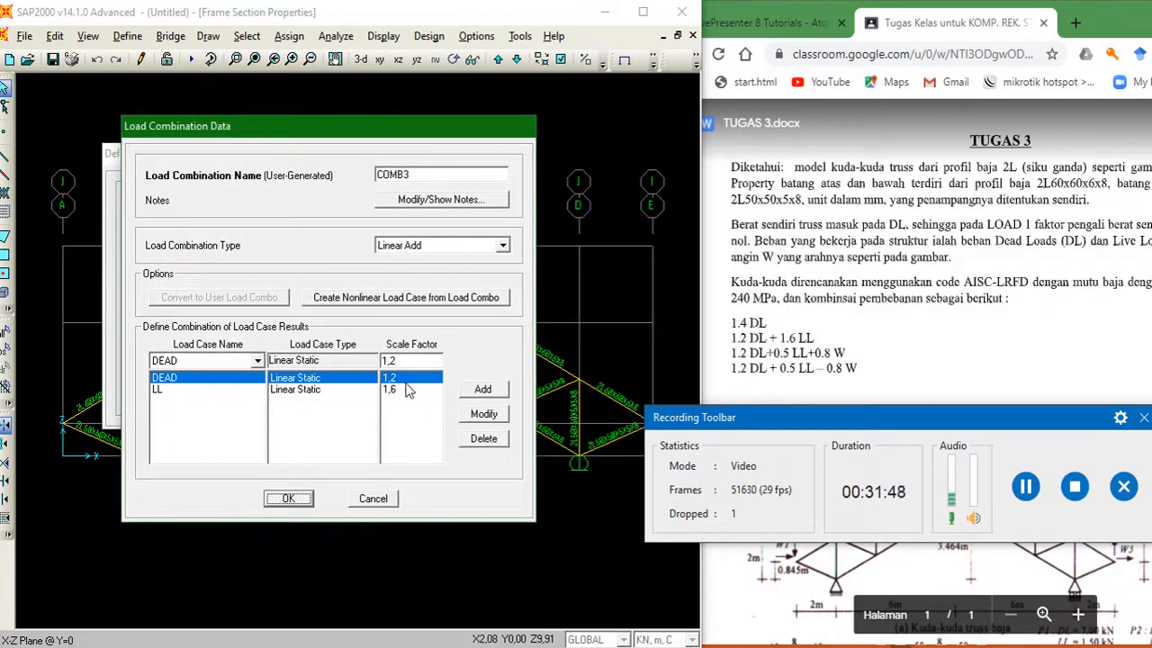
{"action": "left_click", "coordinate": [312, 390]}
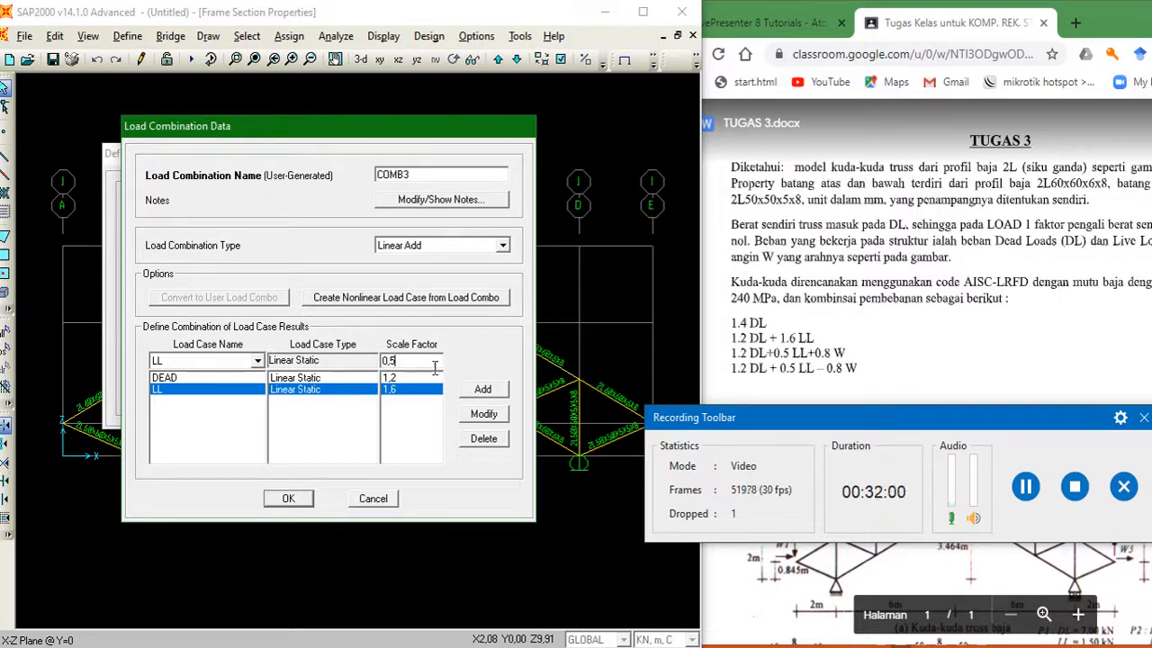
{"action": "left_click", "coordinate": [484, 413]}
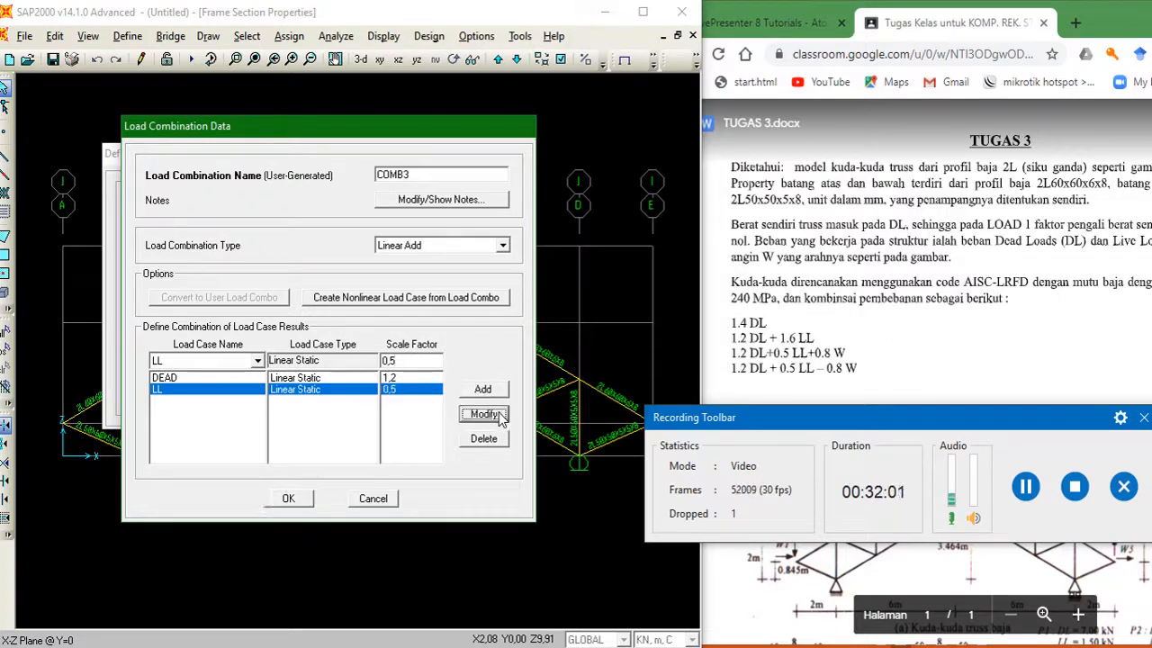
Add the W case with a scale factor of 0,8 to COMB3 and save the combination
{"action": "left_click", "coordinate": [257, 361]}
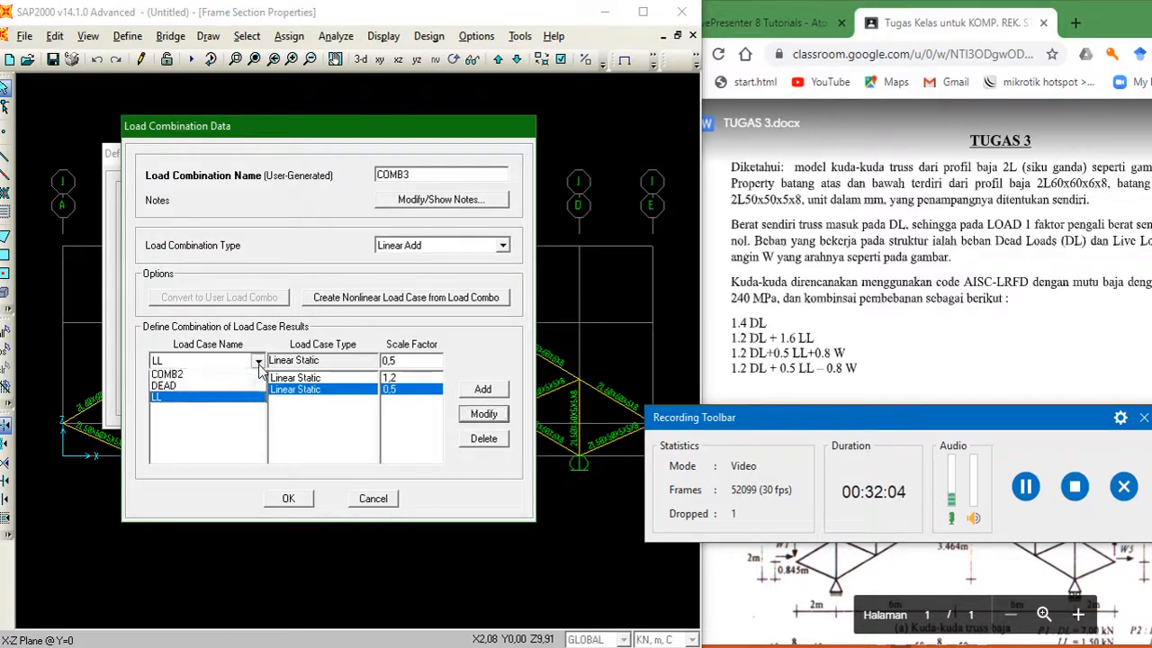
{"action": "left_click", "coordinate": [212, 424]}
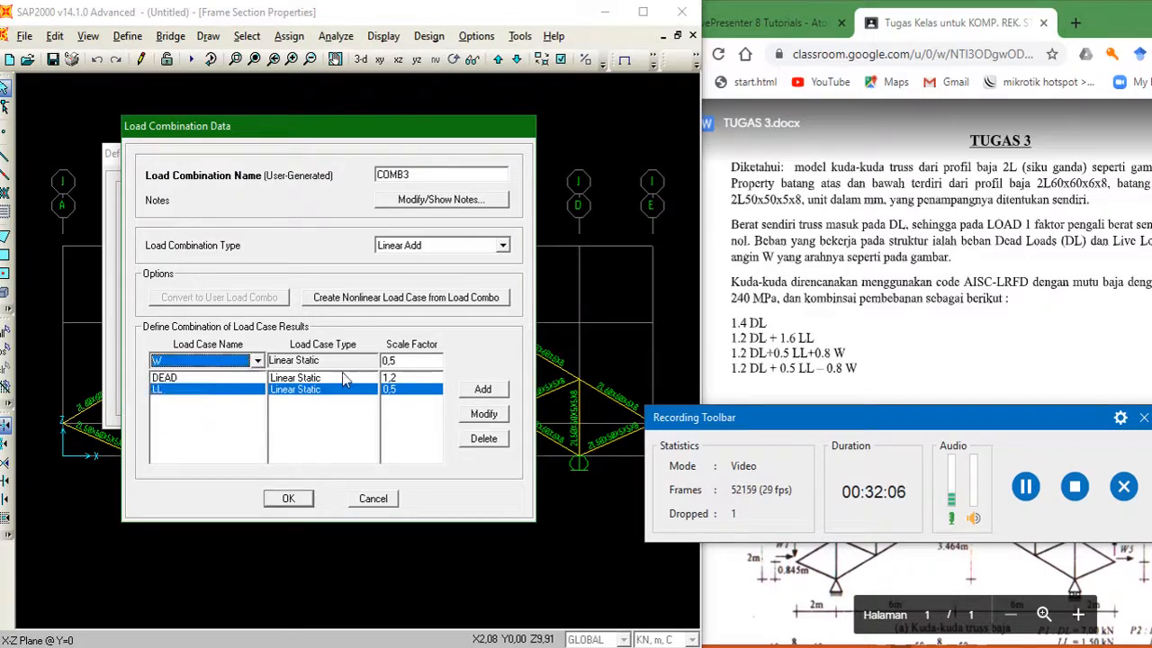
{"action": "left_click", "coordinate": [403, 362]}
{"action": "left_click", "coordinate": [403, 362]}
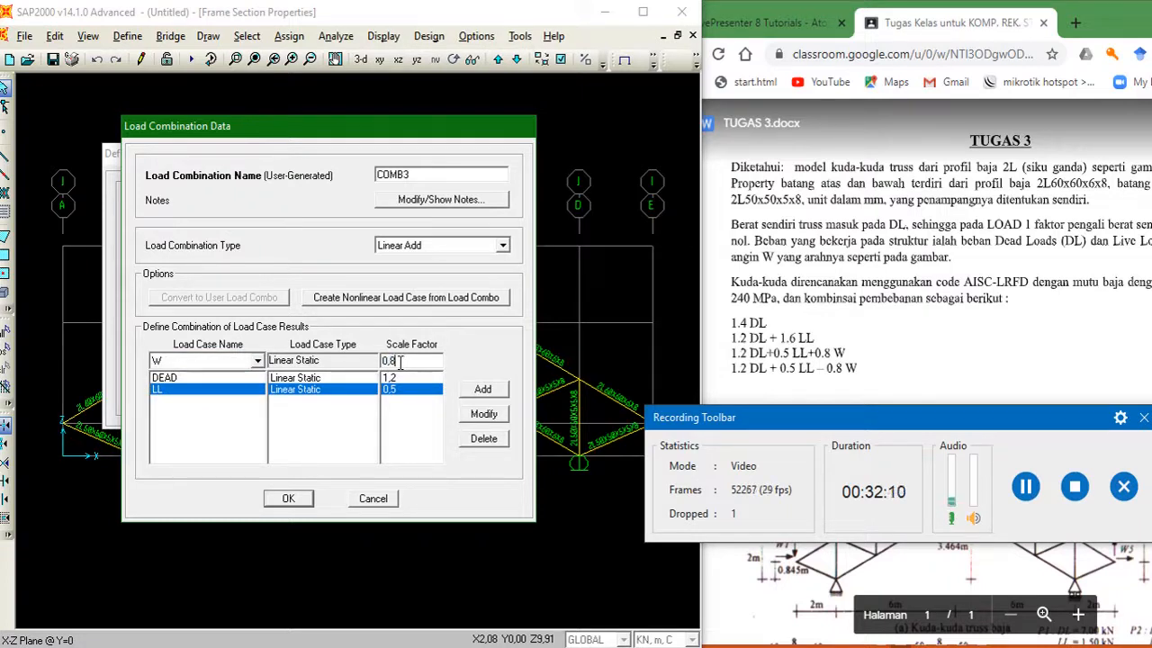
{"action": "left_click", "coordinate": [482, 389]}
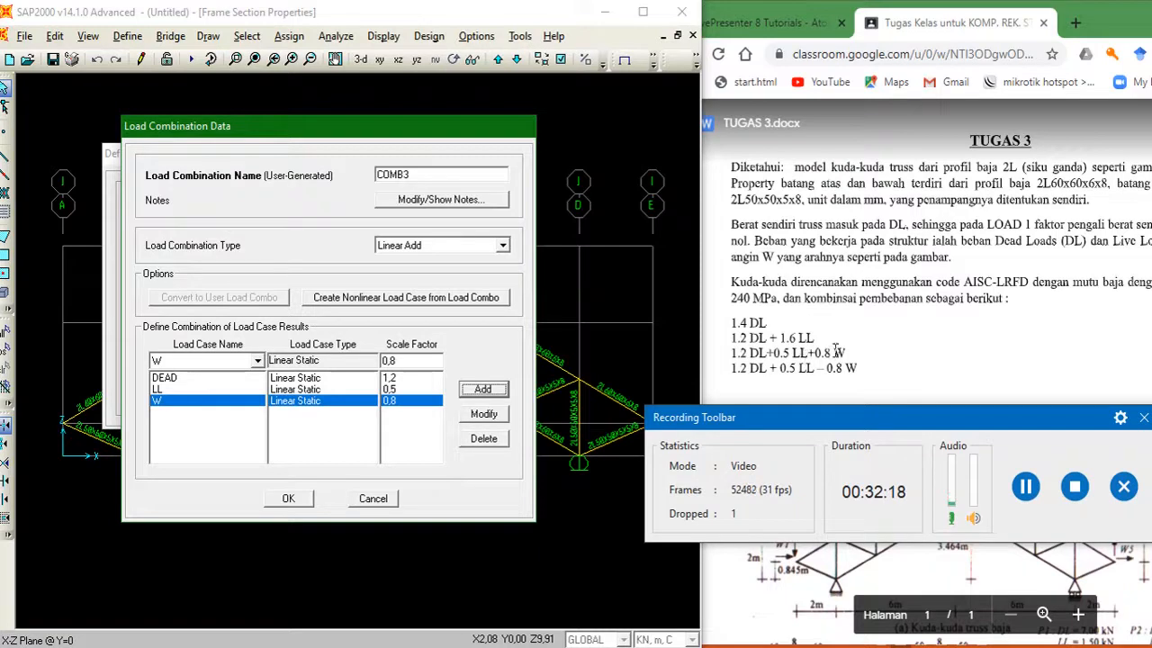
{"action": "left_click", "coordinate": [289, 497]}
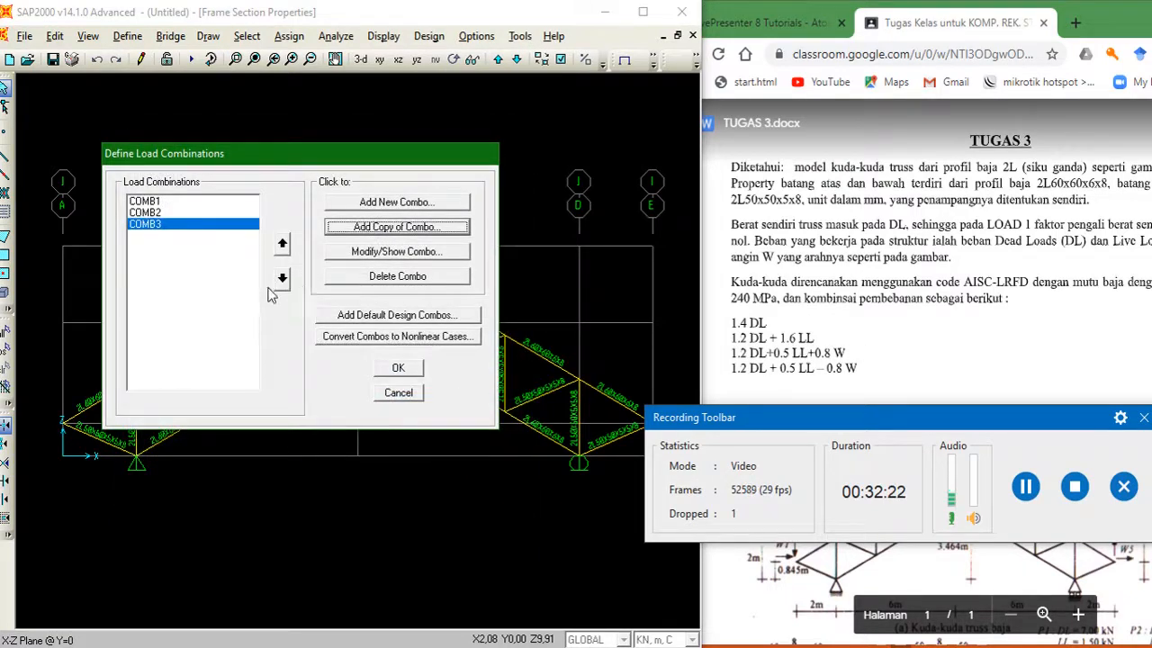
Check the load cases and scale factors defined in COMB3
{"action": "left_click", "coordinate": [394, 252]}
{"action": "left_click_drag", "start_coordinate": [526, 154], "coordinate": [382, 155]}
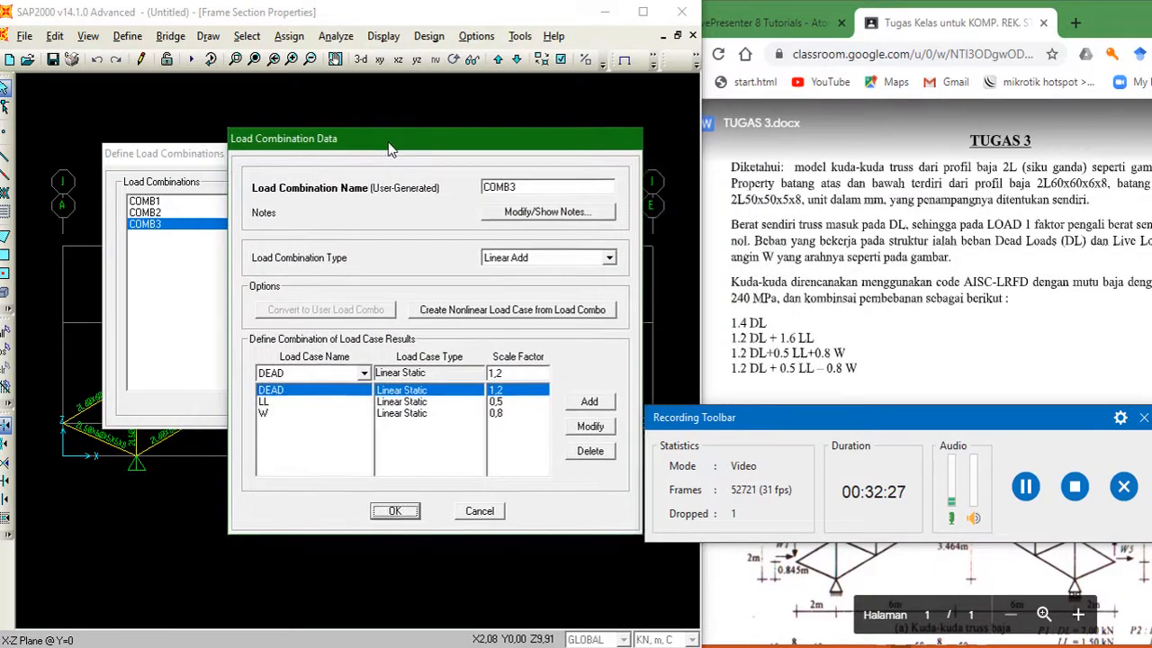
{"action": "left_click", "coordinate": [485, 509]}
Make a copy of combination COMB3, change its W scale factor to -0,8 and save it as COMB4
{"action": "left_click", "coordinate": [425, 226]}
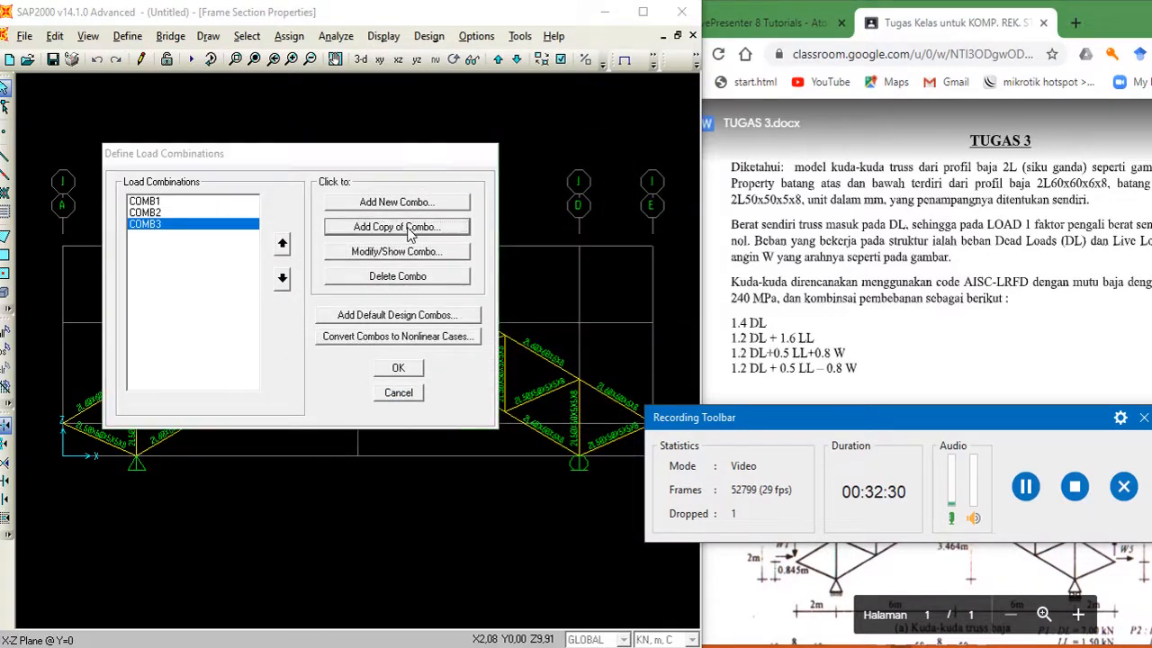
{"action": "left_click_drag", "start_coordinate": [593, 147], "coordinate": [370, 105]}
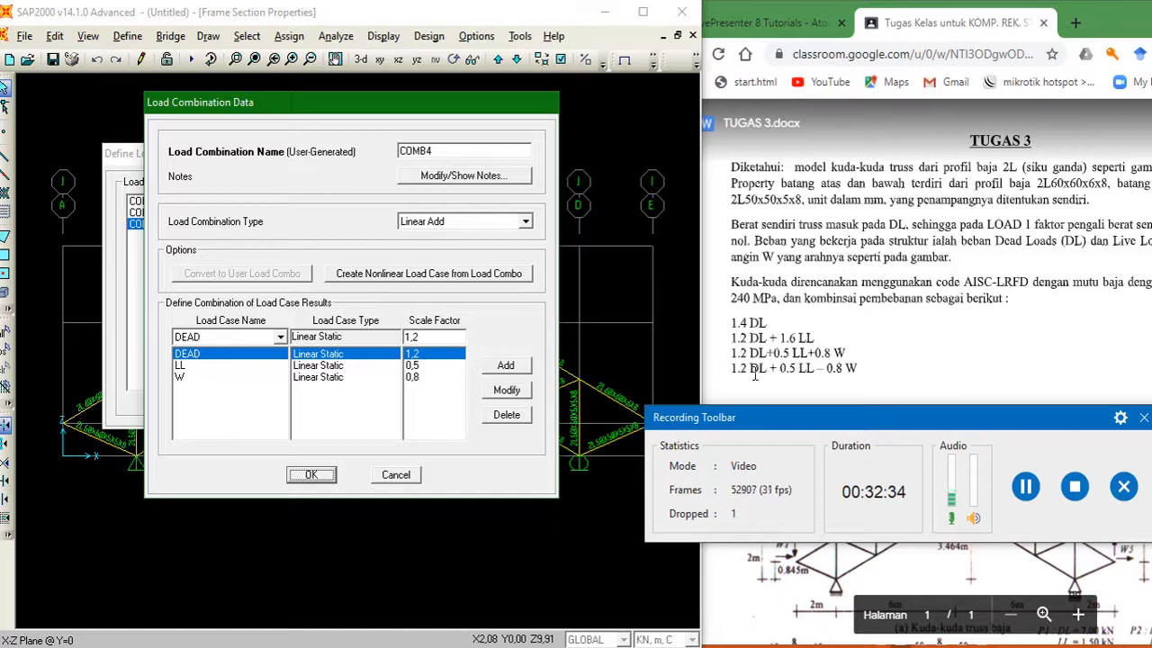
{"action": "left_click", "coordinate": [328, 379]}
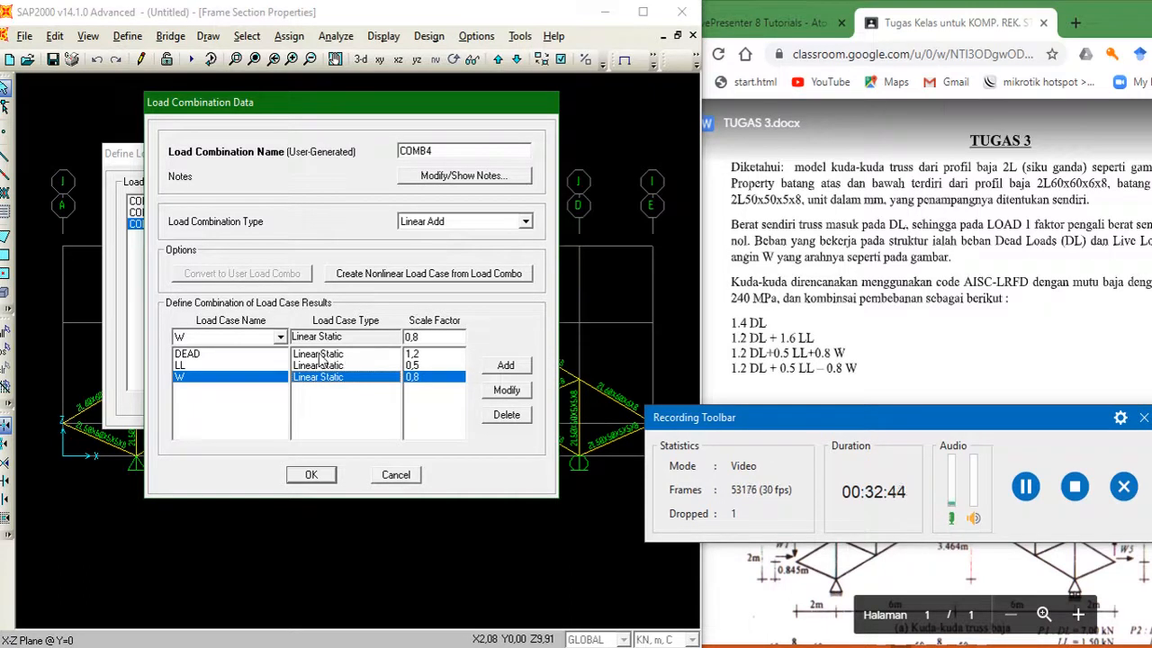
{"action": "double_click", "coordinate": [407, 336]}
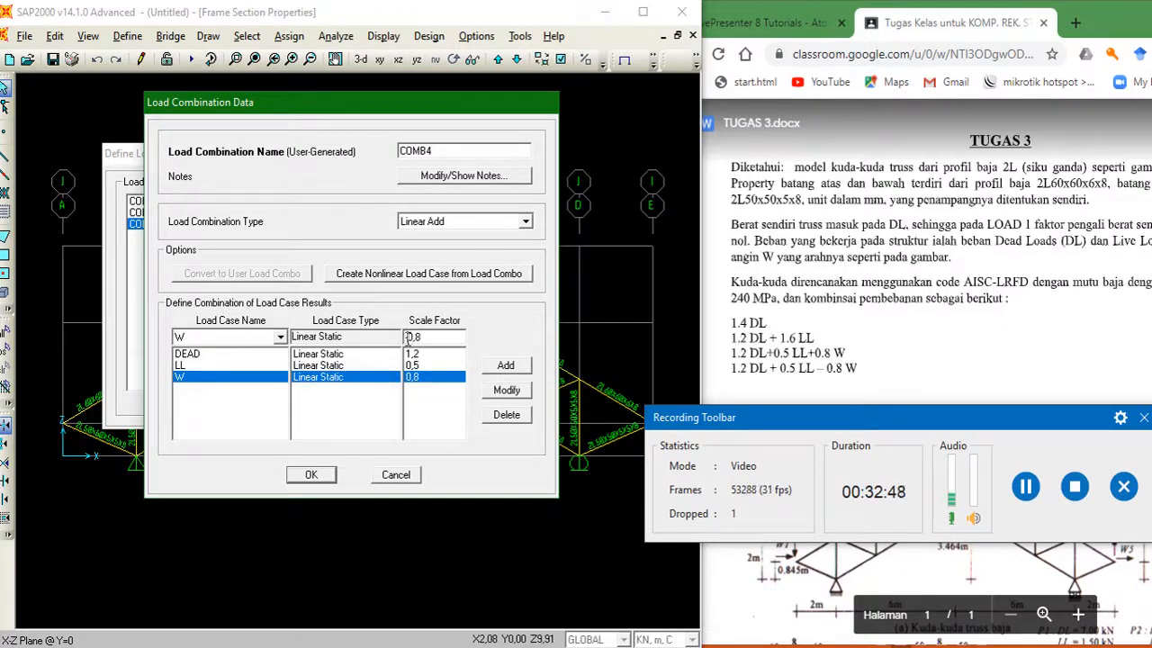
{"action": "left_click", "coordinate": [507, 390]}
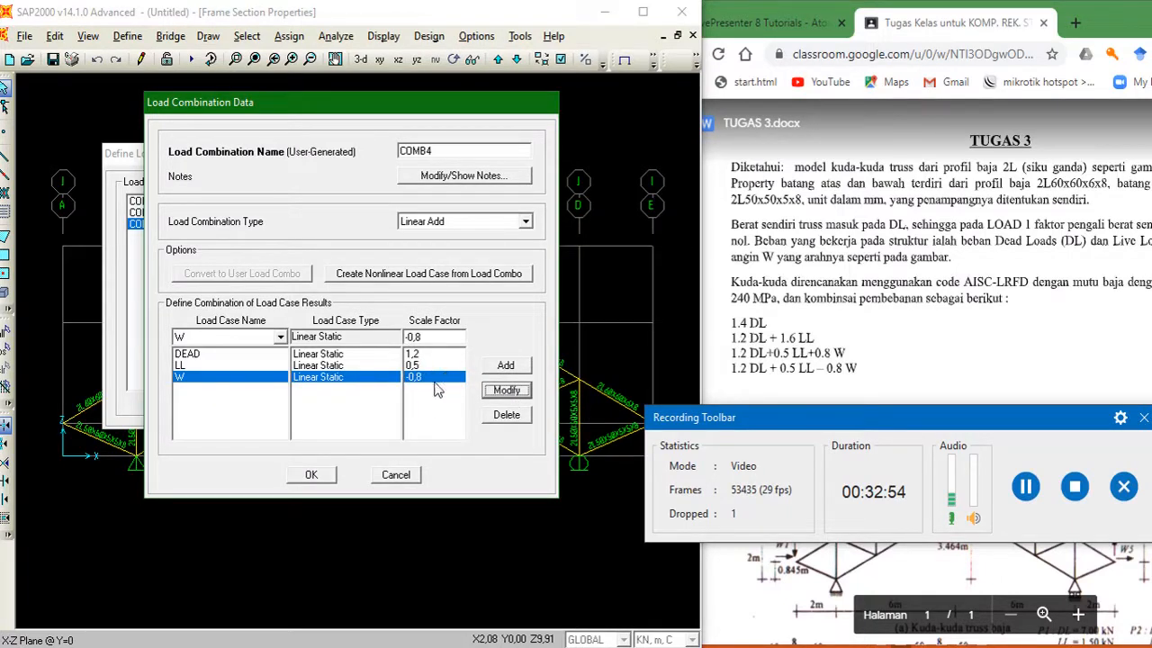
{"action": "left_click", "coordinate": [308, 475]}
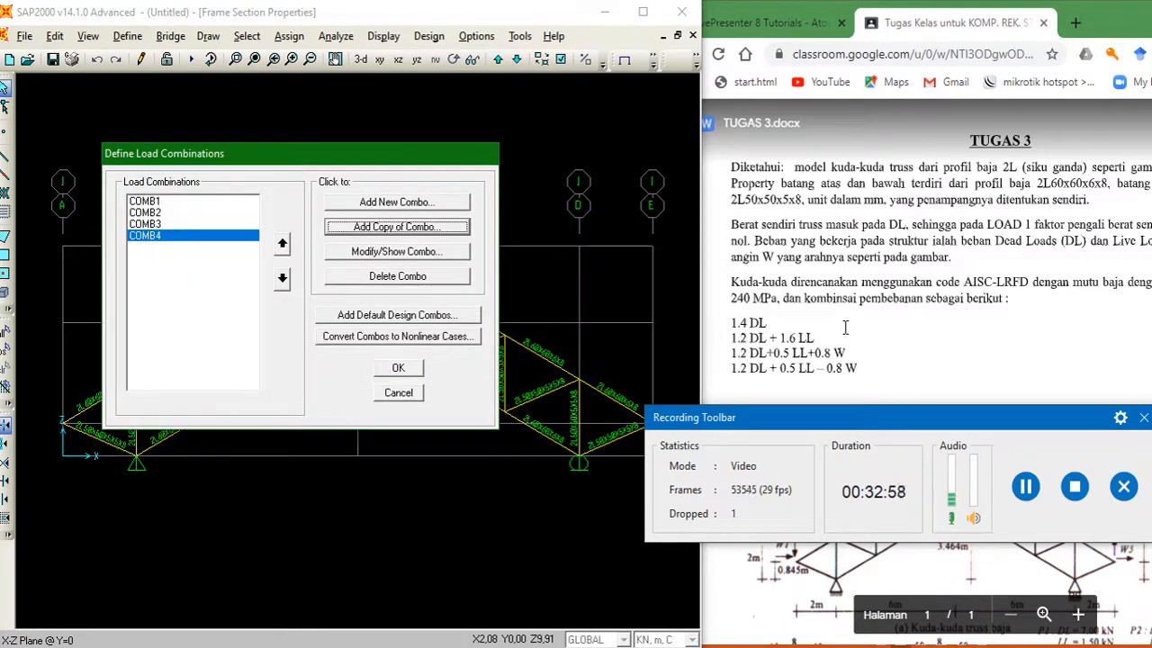
Bring the assignment's truss diagram and load values into view, and accept the defined load combinations
{"action": "left_click", "coordinate": [870, 301]}
{"action": "scroll", "coordinate": [875, 303], "scroll_direction": "down", "scroll_amount": 5}
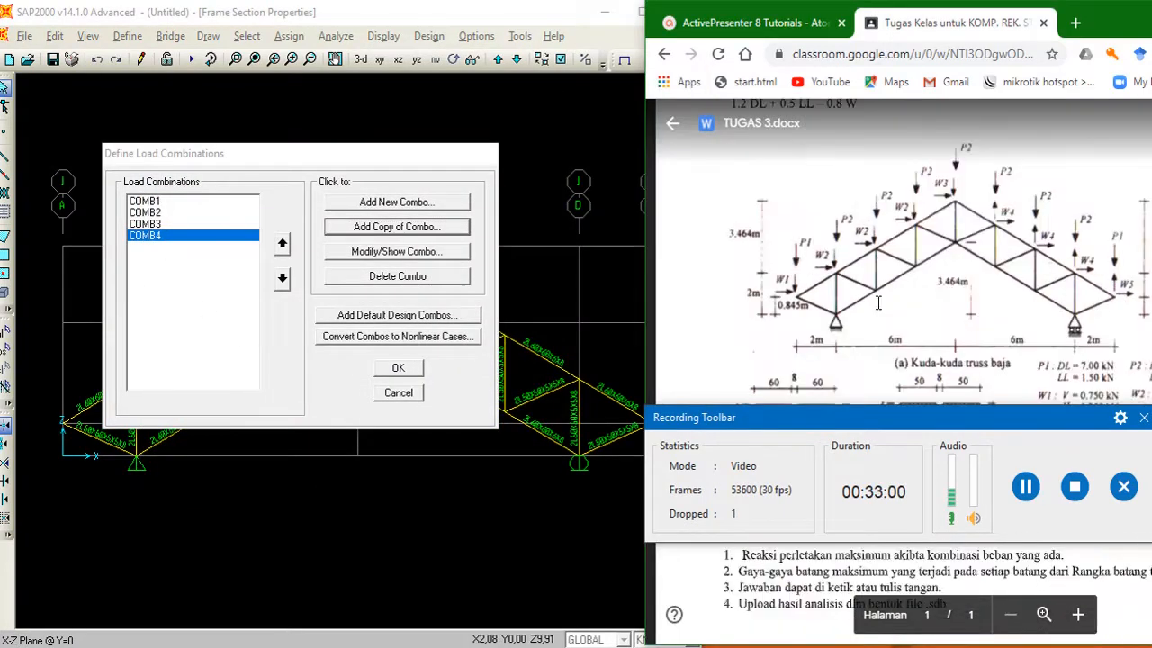
{"action": "left_click_drag", "start_coordinate": [942, 417], "coordinate": [726, 605]}
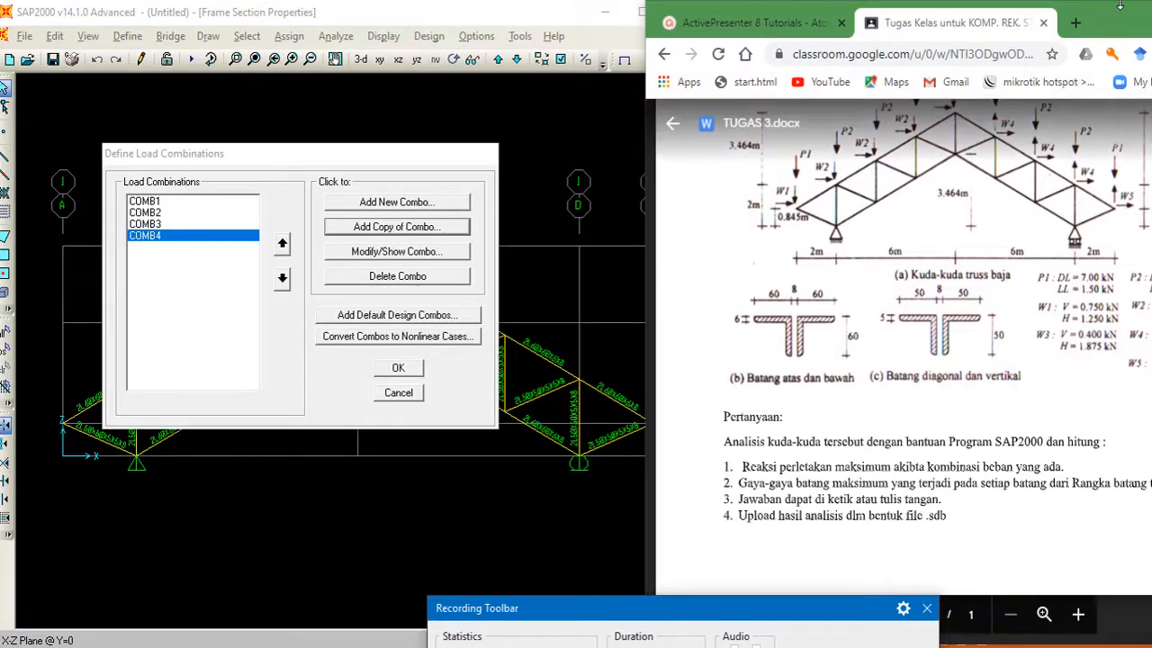
{"action": "left_click_drag", "start_coordinate": [1125, 29], "coordinate": [1033, 26]}
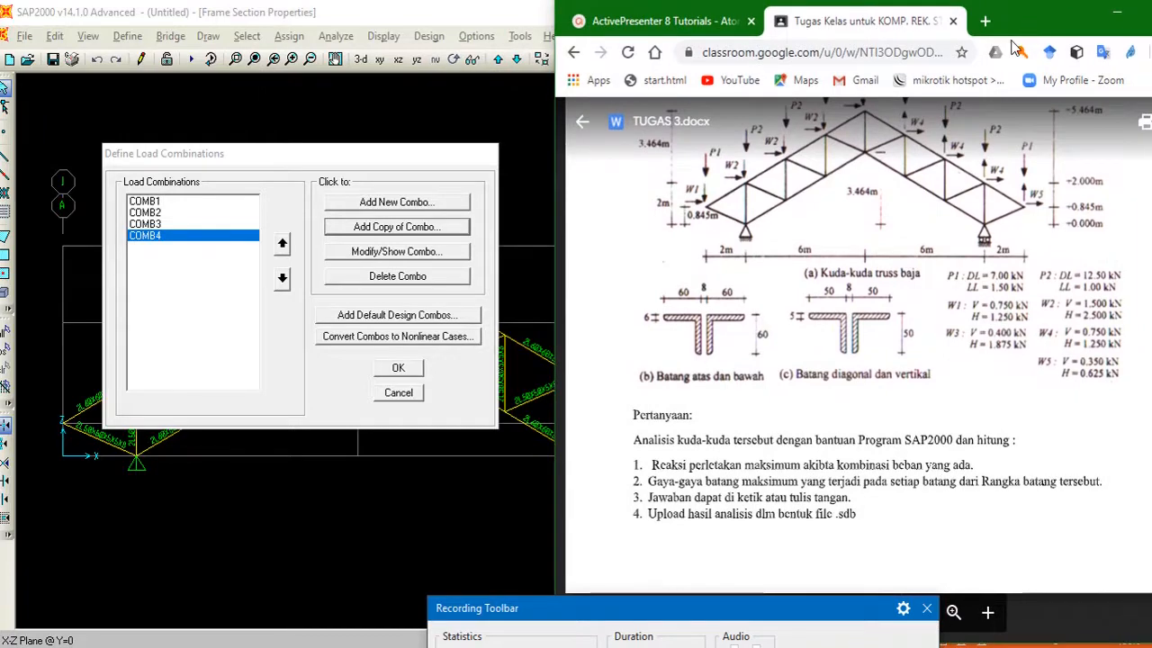
{"action": "left_click", "coordinate": [411, 378]}
{"action": "left_click", "coordinate": [398, 370]}
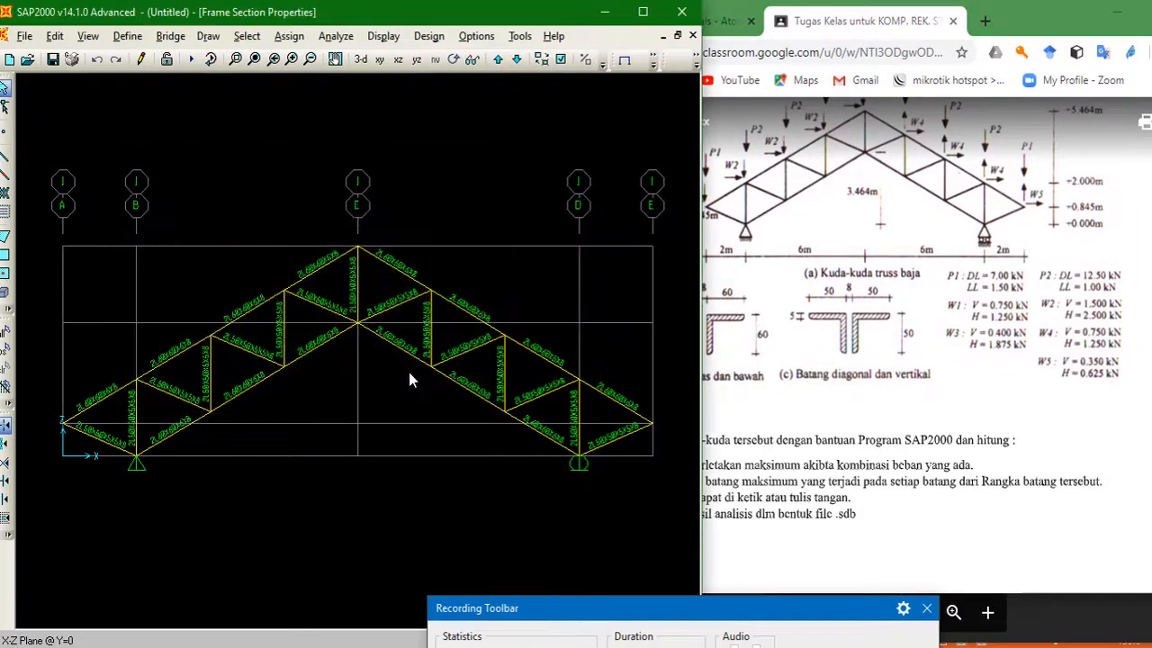
Examine the assignment's truss diagram for the joints and directions of the P1, P2 and W loads
{"action": "scroll", "coordinate": [944, 268], "scroll_direction": "up", "scroll_amount": 1}
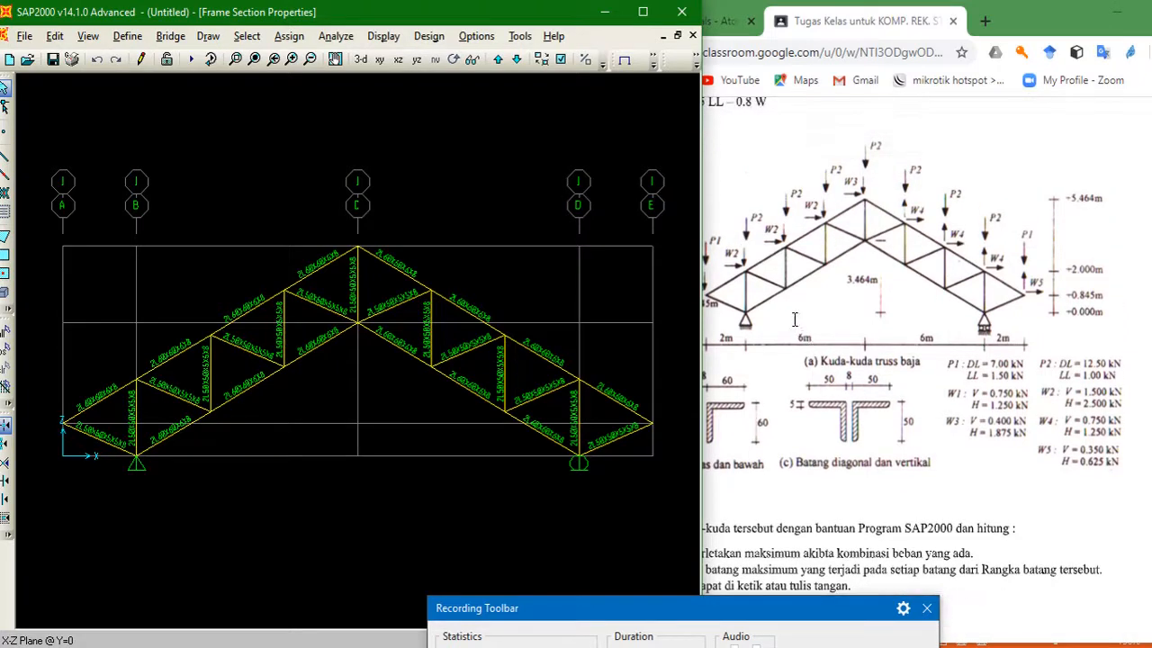
{"action": "mouse_move", "coordinate": [1013, 19]}
{"action": "left_mouse_down"}
{"action": "mouse_move", "coordinate": [1041, 14]}
{"action": "mouse_move", "coordinate": [1030, 23]}
{"action": "left_mouse_up"}
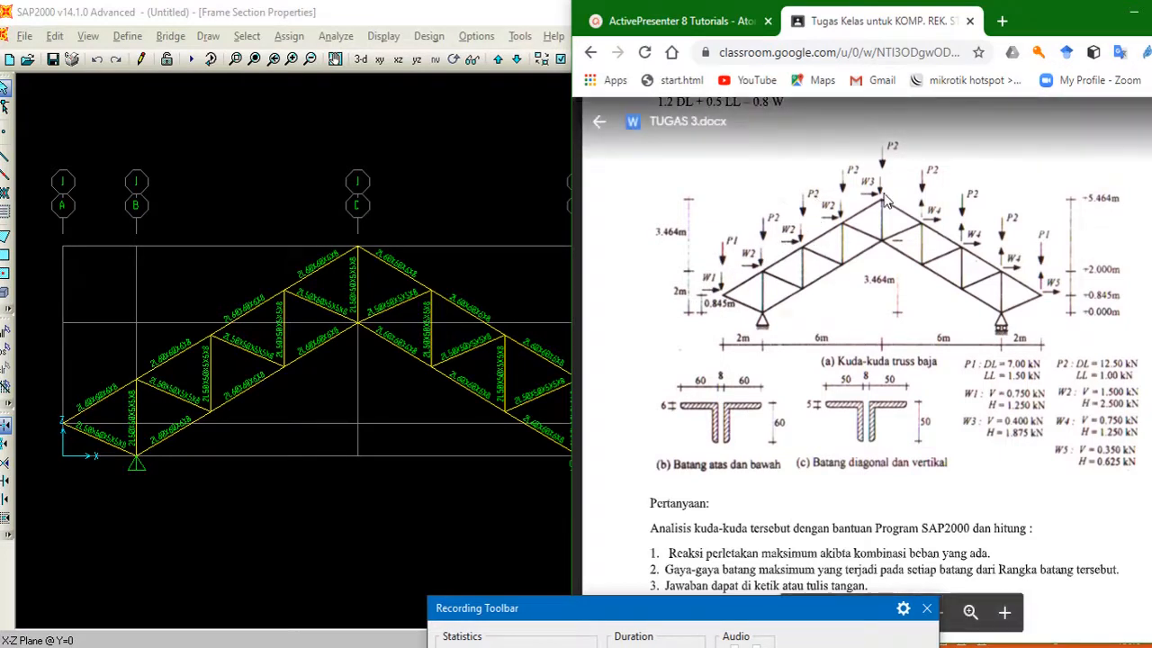
{"action": "left_click_drag", "start_coordinate": [1039, 14], "coordinate": [998, 12]}
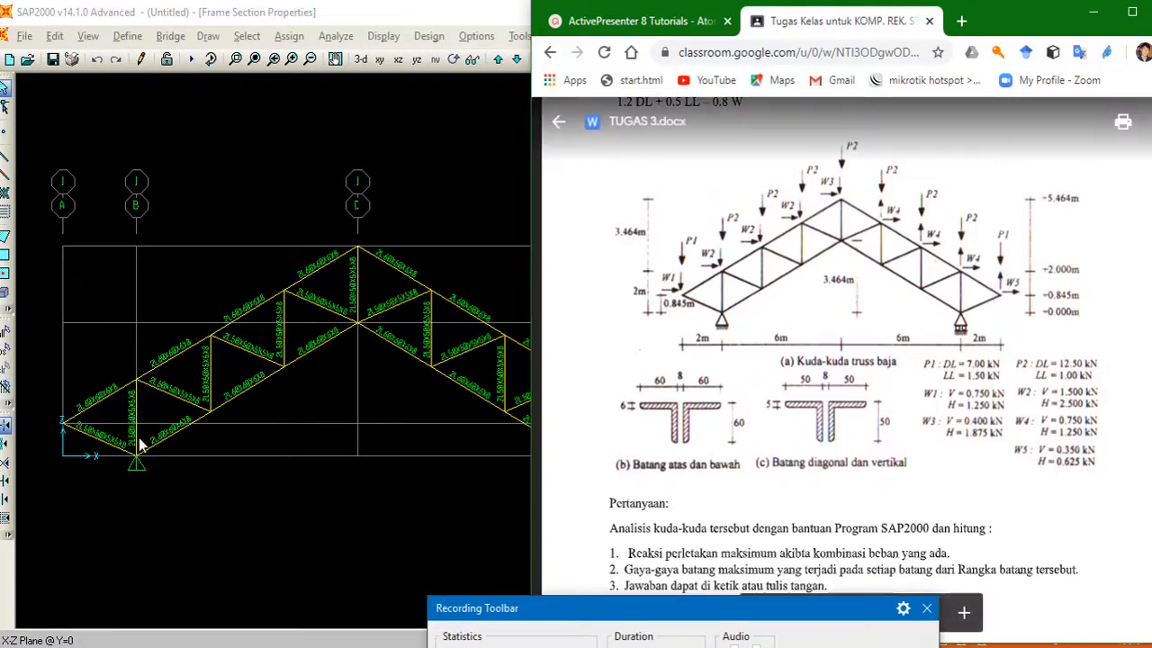
Assign a DL joint force of -7 kN in Global Z to the two outer end joints of the truss
{"action": "left_click", "coordinate": [65, 430]}
{"action": "left_click", "coordinate": [64, 424]}
{"action": "left_click", "coordinate": [651, 425]}
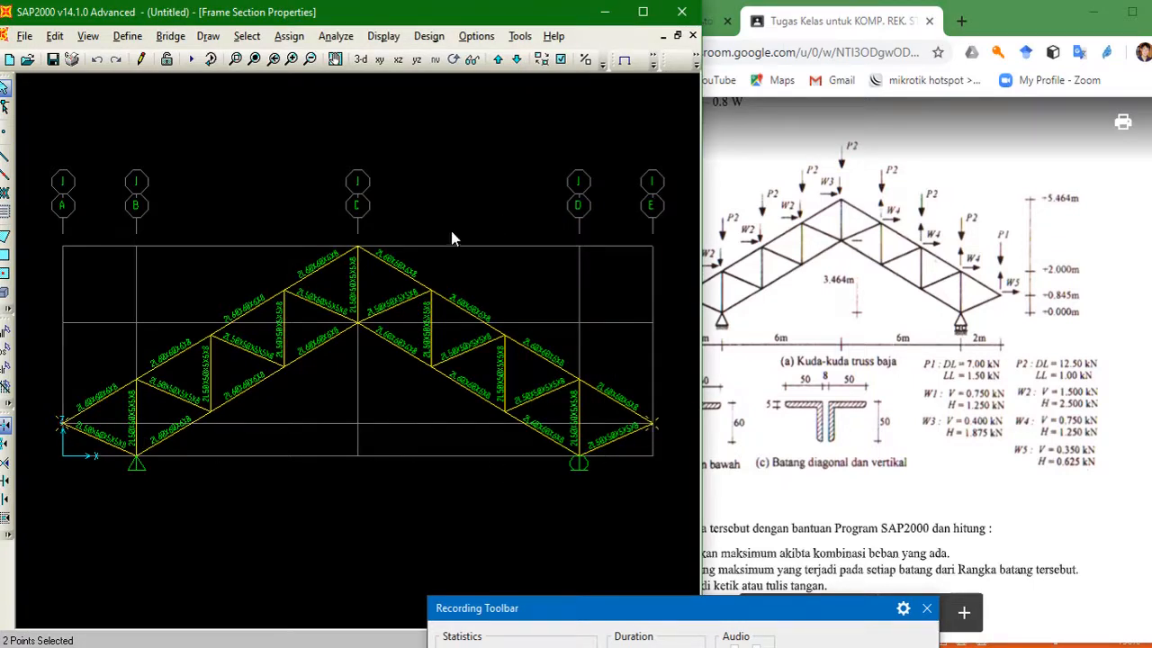
{"action": "left_click", "coordinate": [289, 37]}
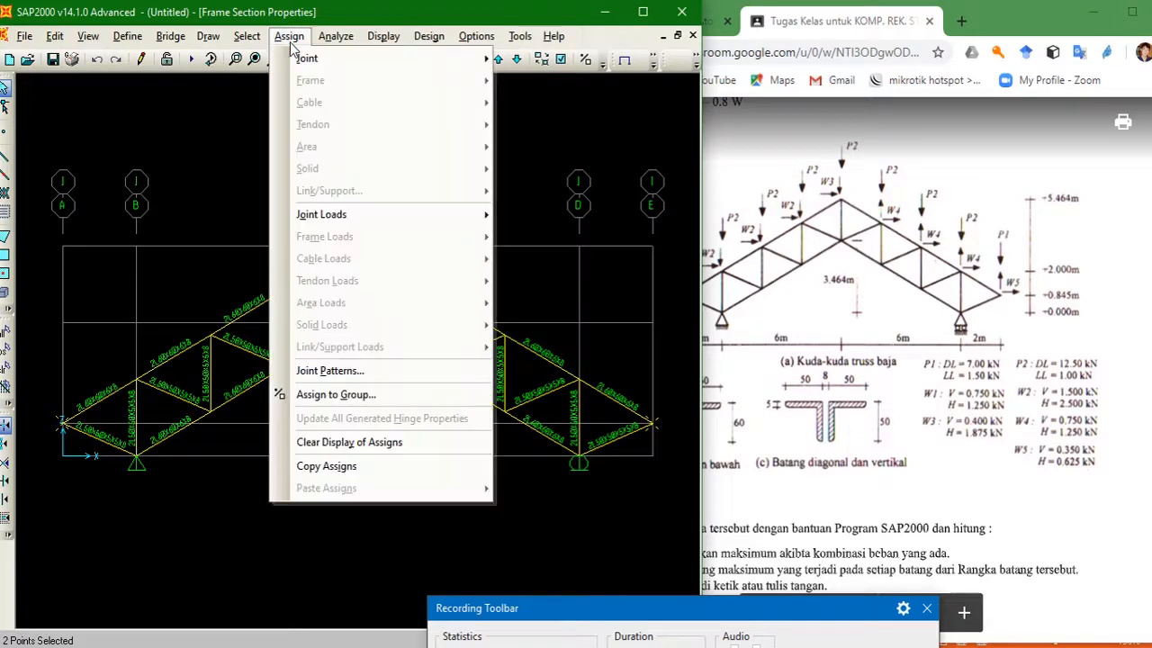
{"action": "mouse_move", "coordinate": [369, 214]}
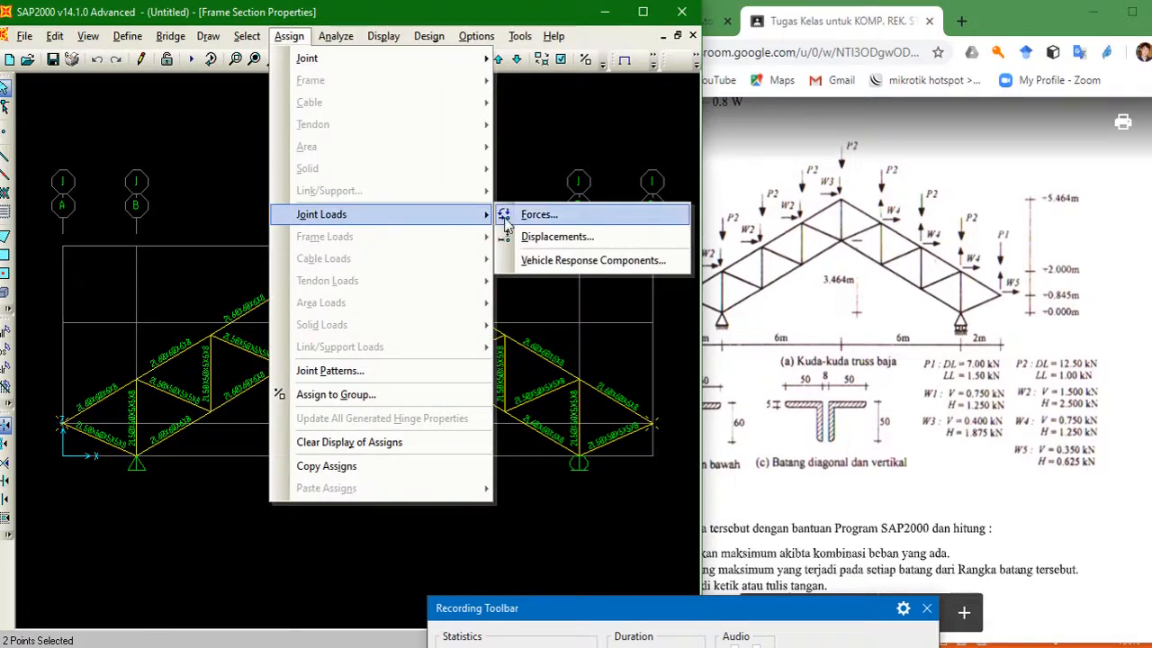
{"action": "left_click", "coordinate": [539, 215]}
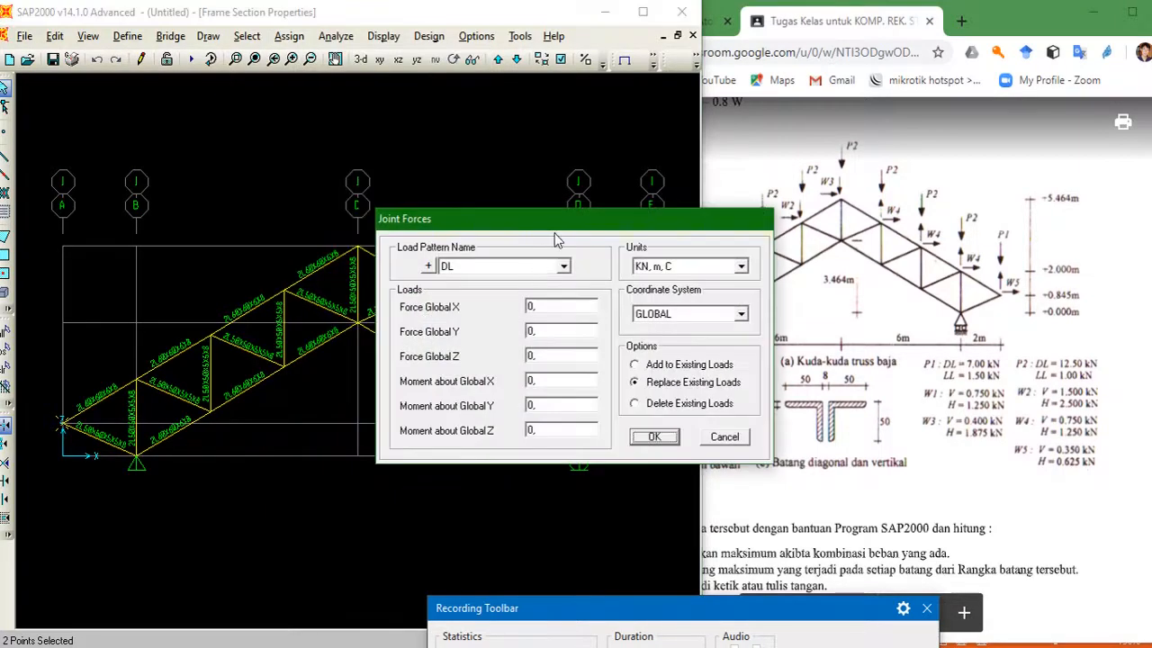
{"action": "left_click_drag", "start_coordinate": [551, 225], "coordinate": [453, 183]}
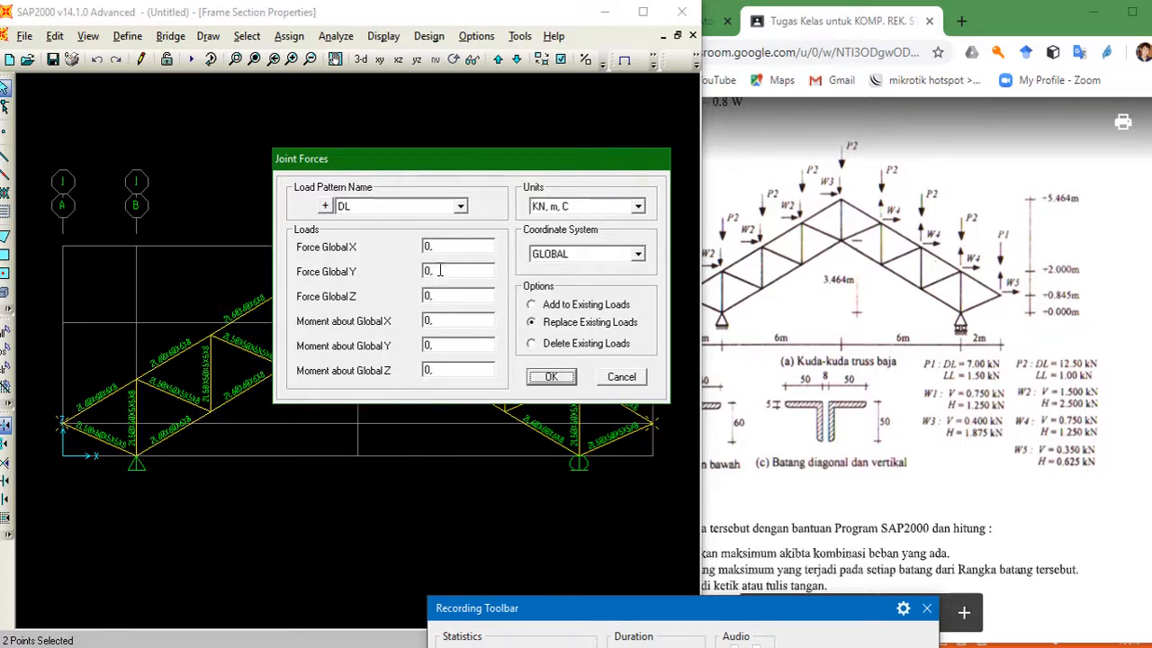
{"action": "double_click", "coordinate": [445, 296]}
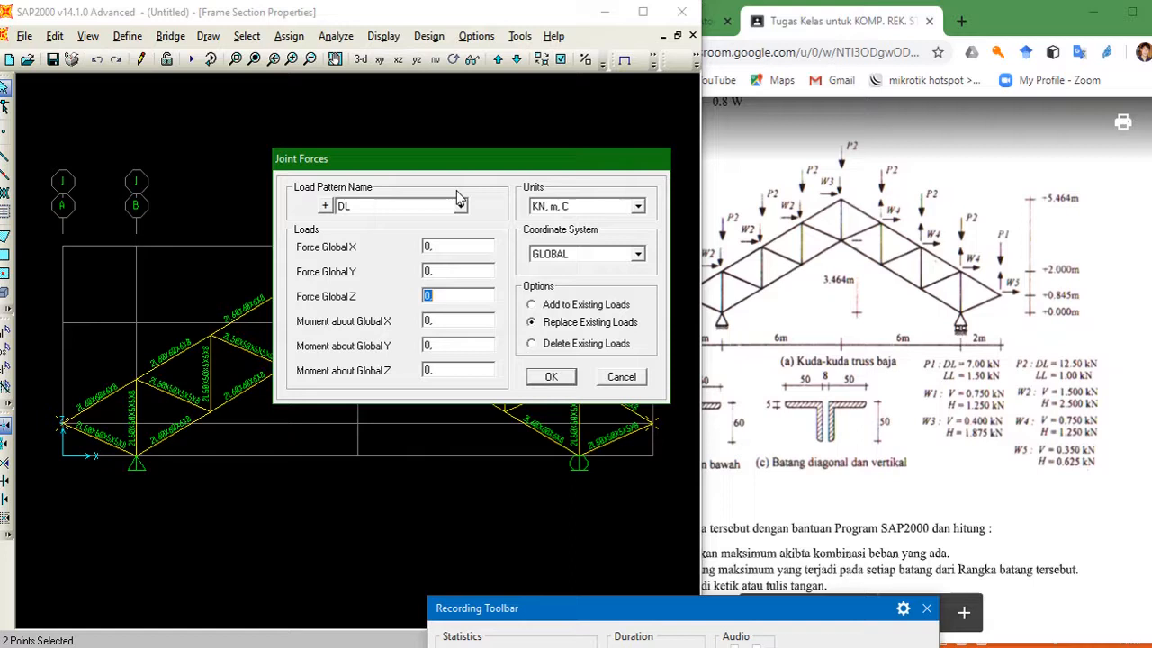
{"action": "type", "text": "7"}
{"action": "left_click", "coordinate": [551, 378]}
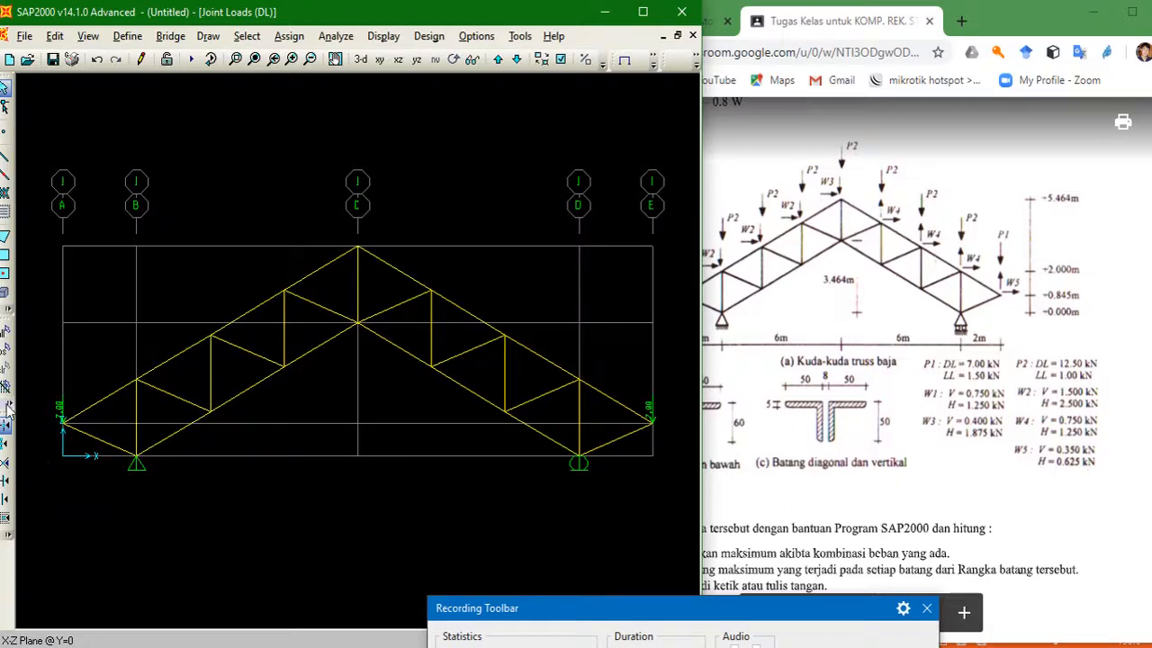
Reselect the two outer end joints and assign them an LL joint force of -1.5 kN in Global Z
{"action": "left_click", "coordinate": [5, 353]}
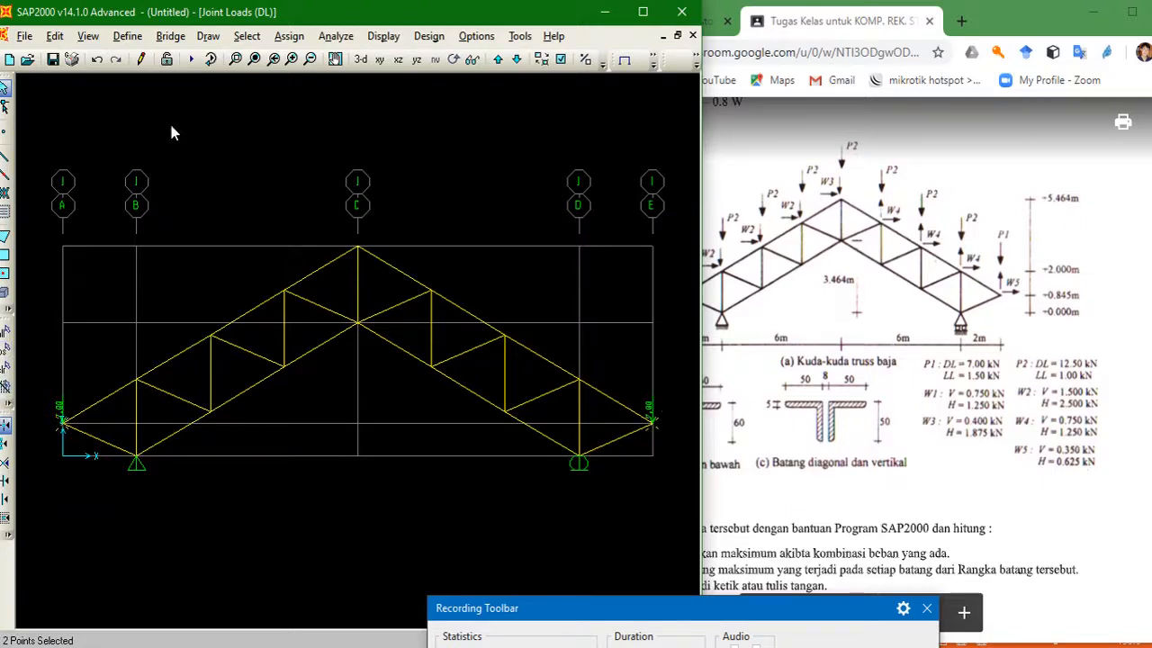
{"action": "left_click", "coordinate": [289, 36]}
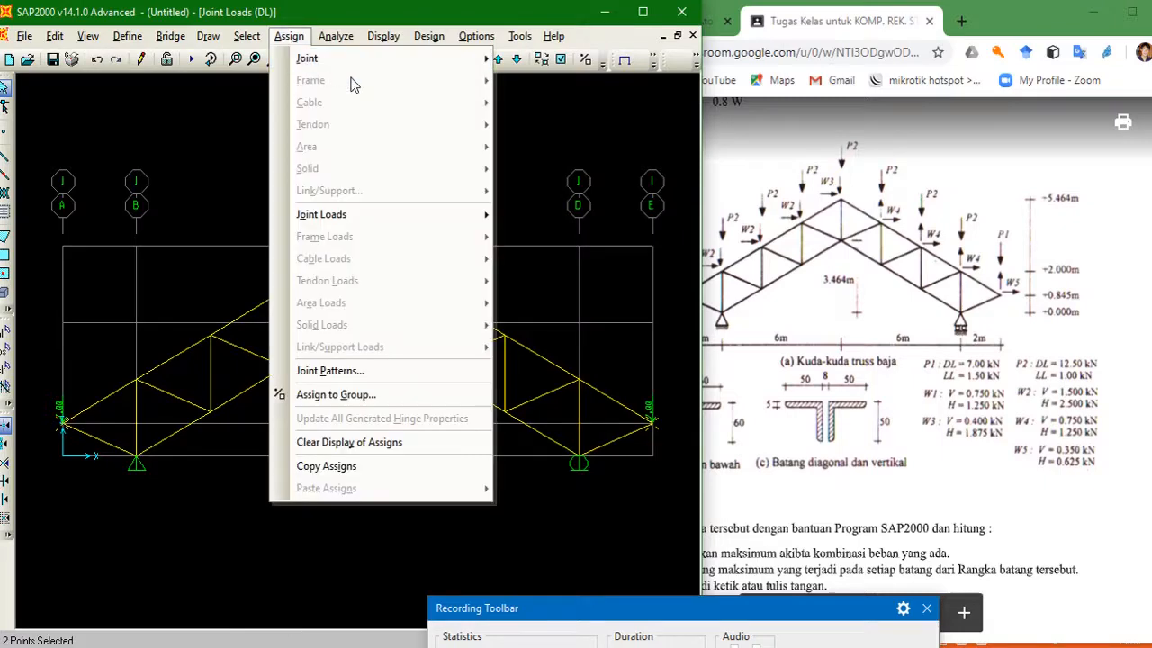
{"action": "mouse_move", "coordinate": [461, 214]}
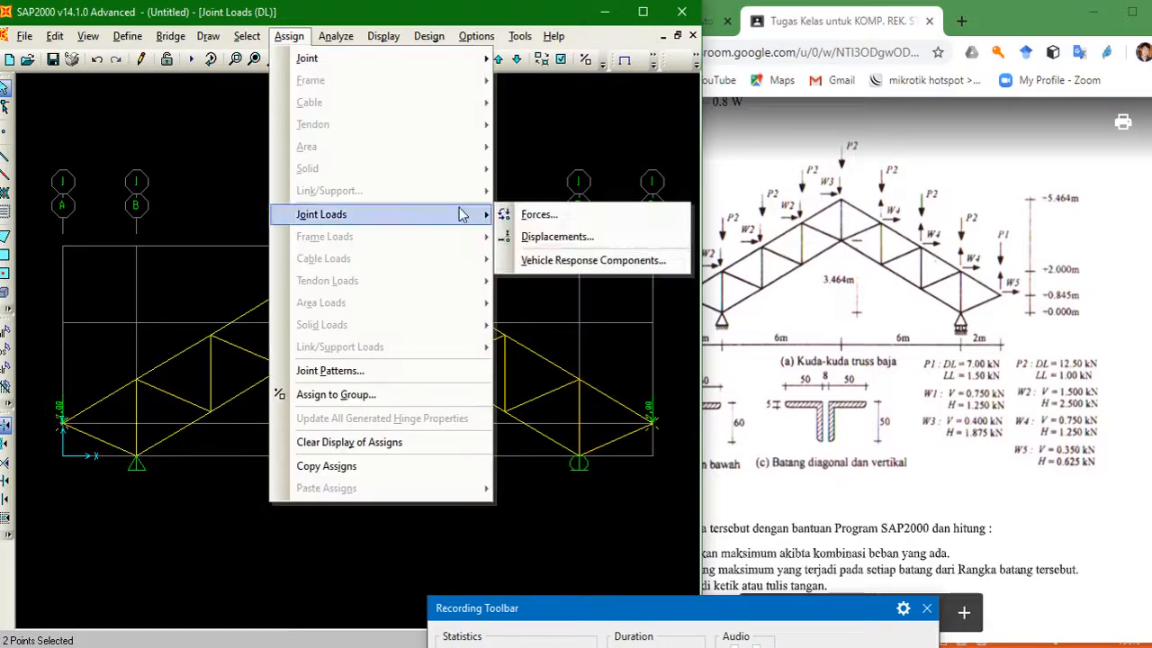
{"action": "left_click", "coordinate": [557, 215]}
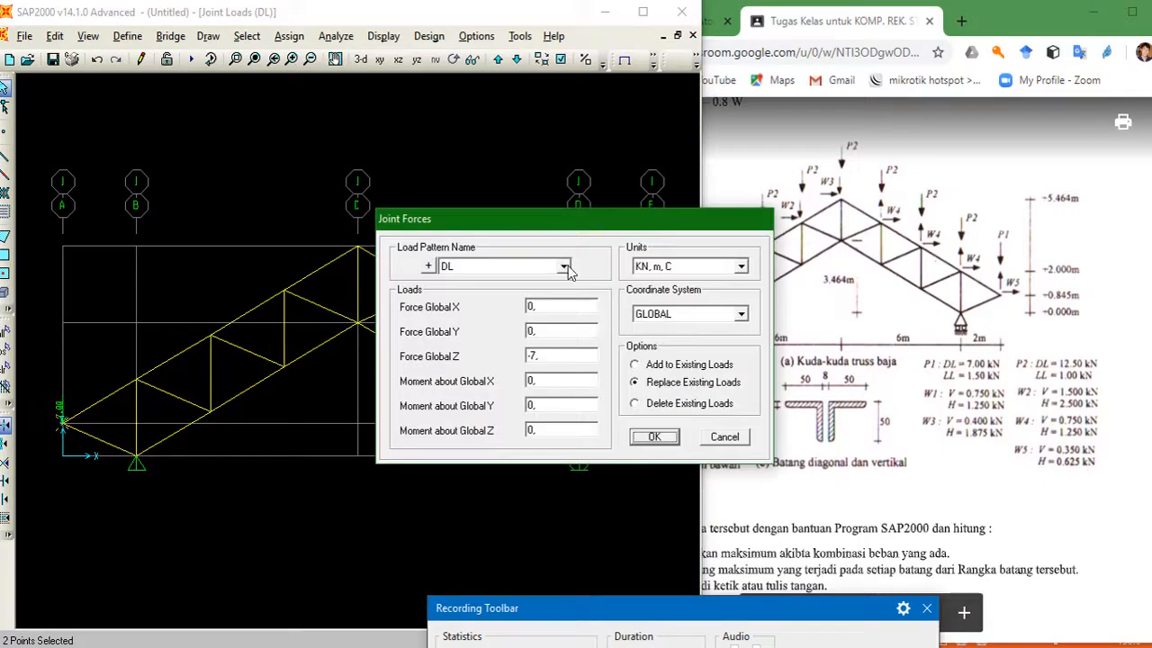
{"action": "left_click", "coordinate": [563, 266]}
{"action": "left_click", "coordinate": [528, 294]}
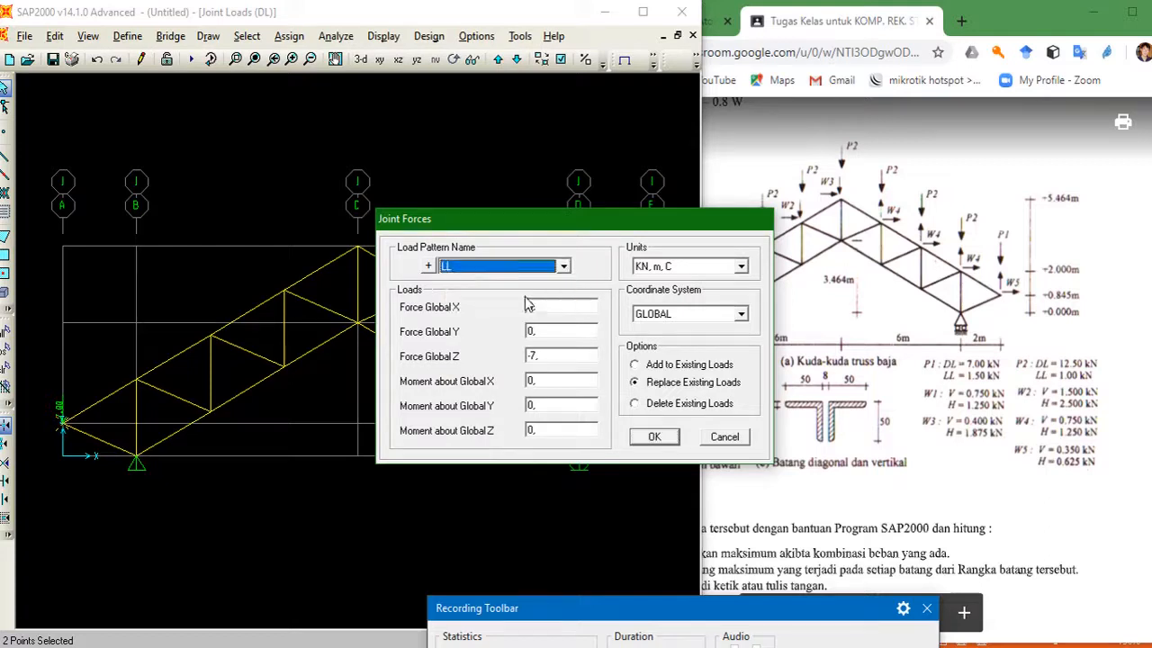
{"action": "double_click", "coordinate": [536, 357]}
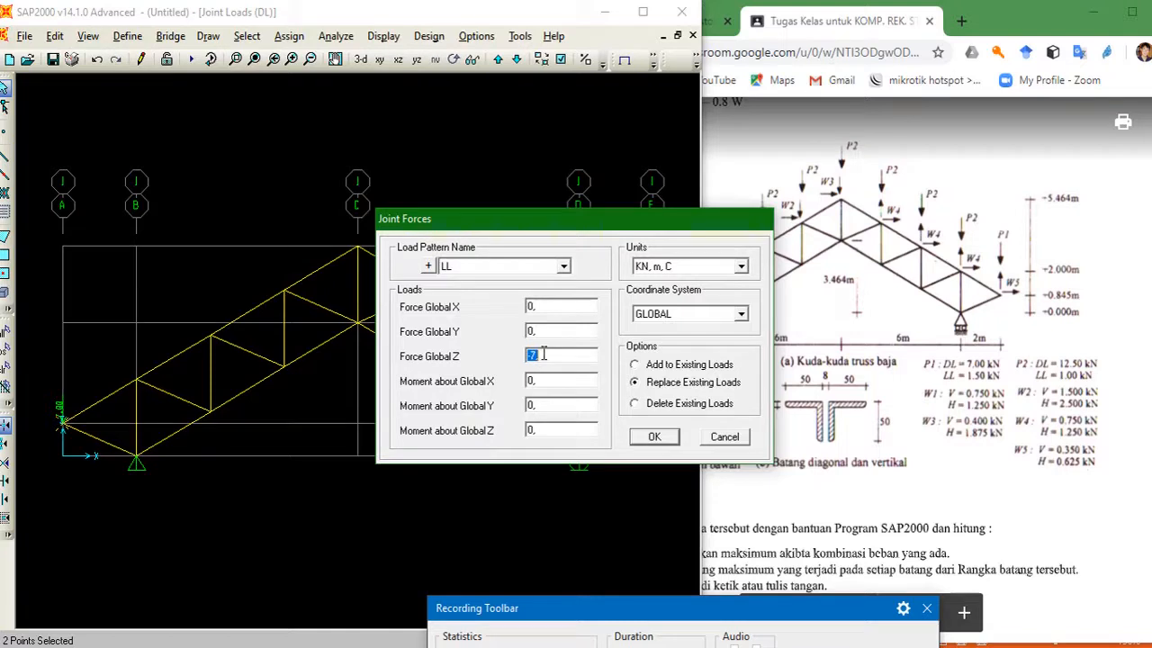
{"action": "type", "text": "-1.5"}
{"action": "left_click", "coordinate": [665, 440]}
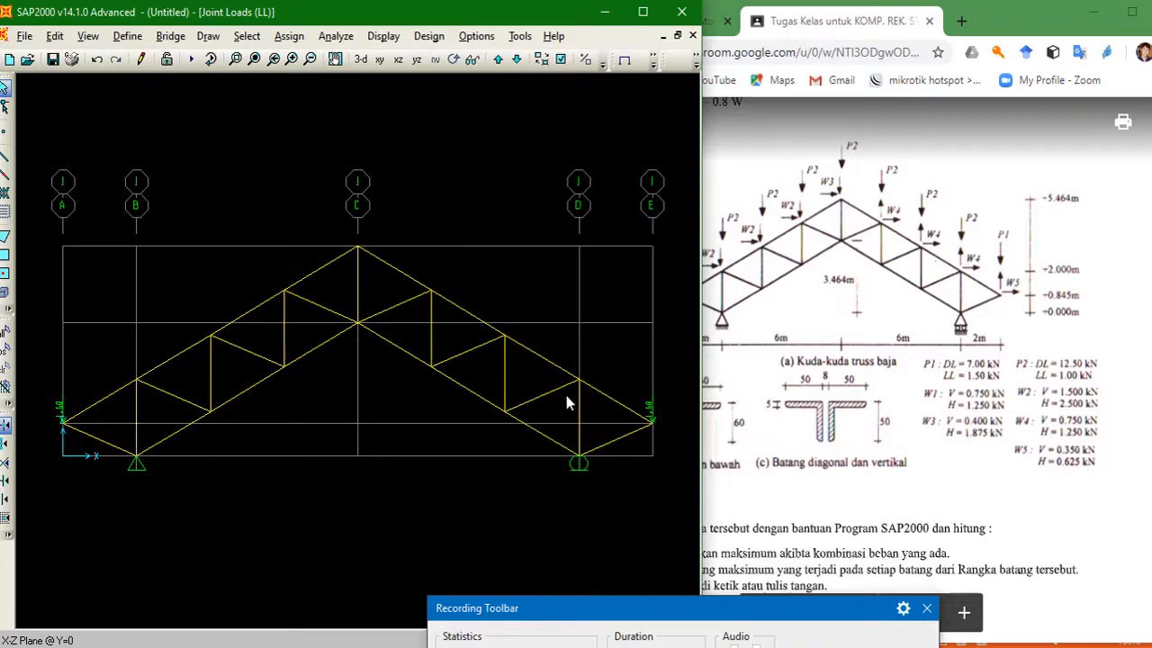
Select the seven upper-chord joints between the end joints and assign them an LL joint force of -12.5 kN in Global Z
{"action": "left_click", "coordinate": [137, 380]}
{"action": "left_click", "coordinate": [210, 336]}
{"action": "left_click", "coordinate": [282, 291]}
{"action": "left_click", "coordinate": [430, 291]}
{"action": "left_click", "coordinate": [581, 382]}
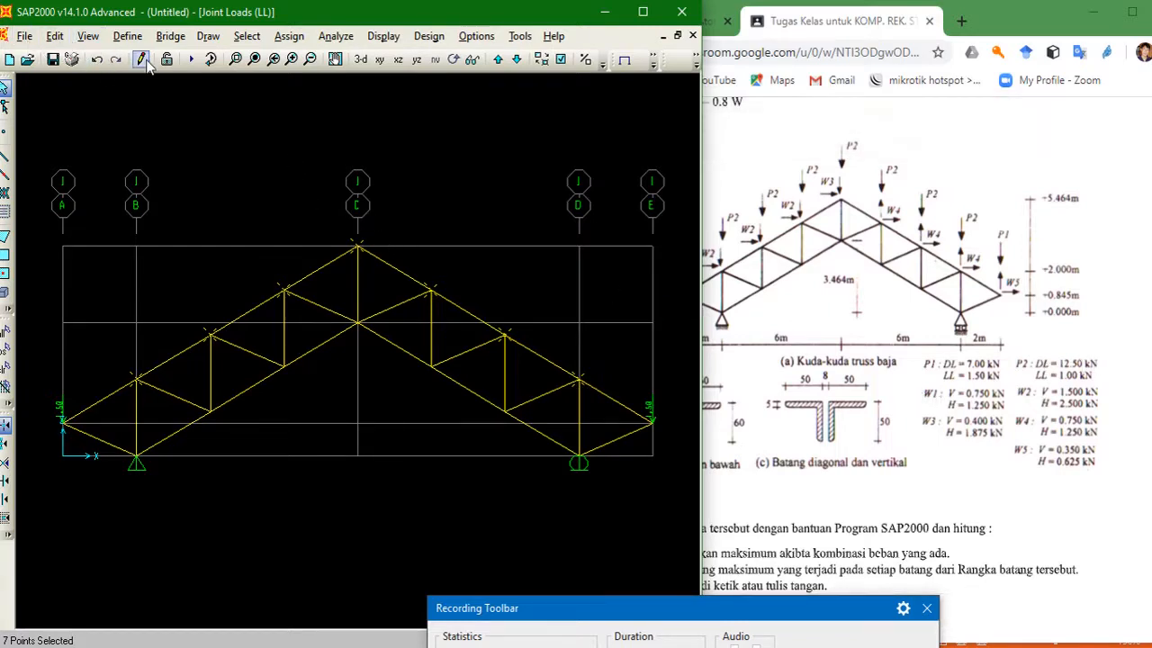
{"action": "left_click", "coordinate": [289, 36]}
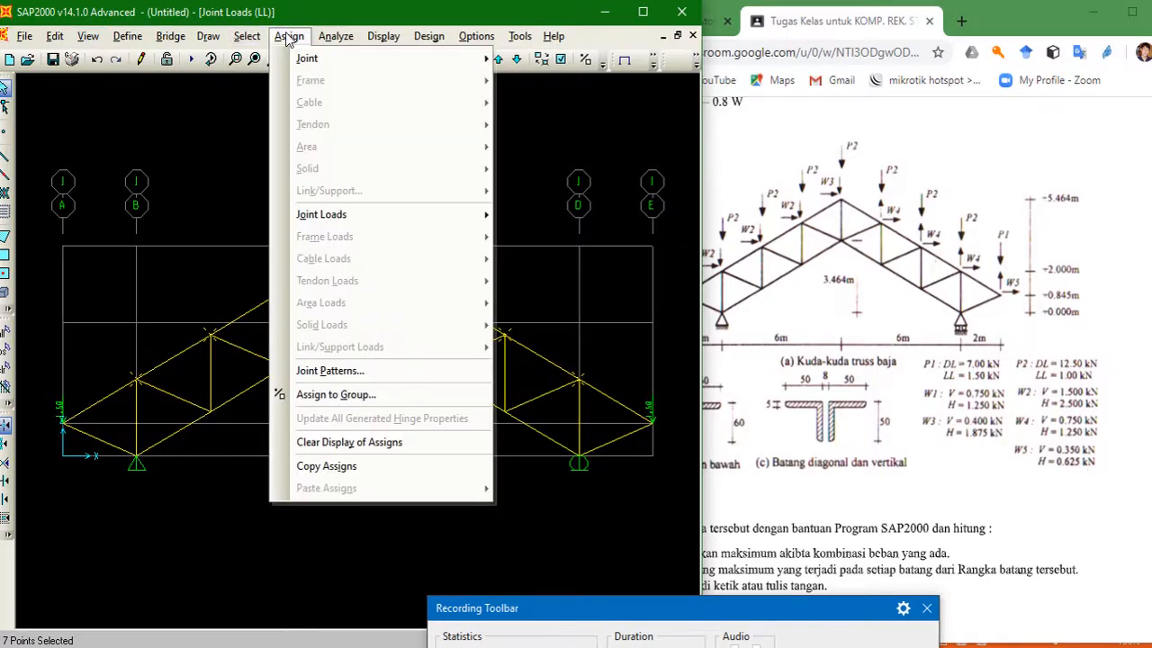
{"action": "mouse_move", "coordinate": [375, 217]}
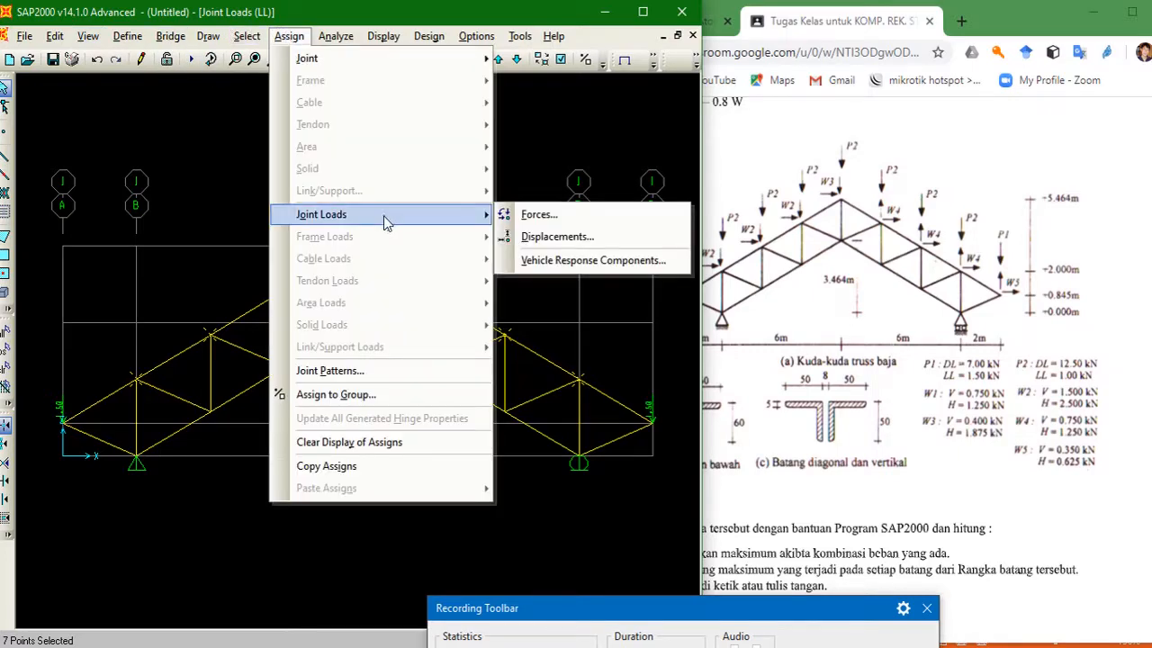
{"action": "left_click", "coordinate": [556, 216]}
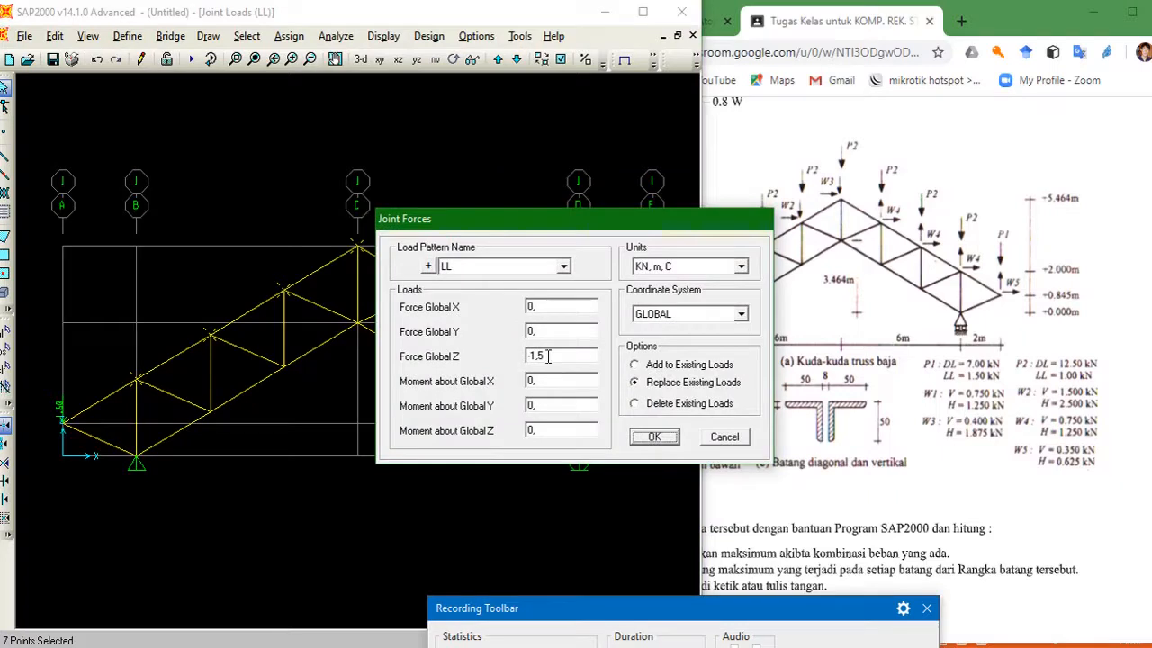
{"action": "double_click", "coordinate": [548, 355]}
{"action": "left_click", "coordinate": [552, 354]}
{"action": "left_click_drag", "start_coordinate": [543, 356], "coordinate": [532, 360]}
{"action": "type", "text": "12"}
{"action": "left_click", "coordinate": [654, 437]}
{"action": "left_click", "coordinate": [655, 438]}
{"action": "left_click", "coordinate": [655, 438]}
{"action": "left_click", "coordinate": [655, 438]}
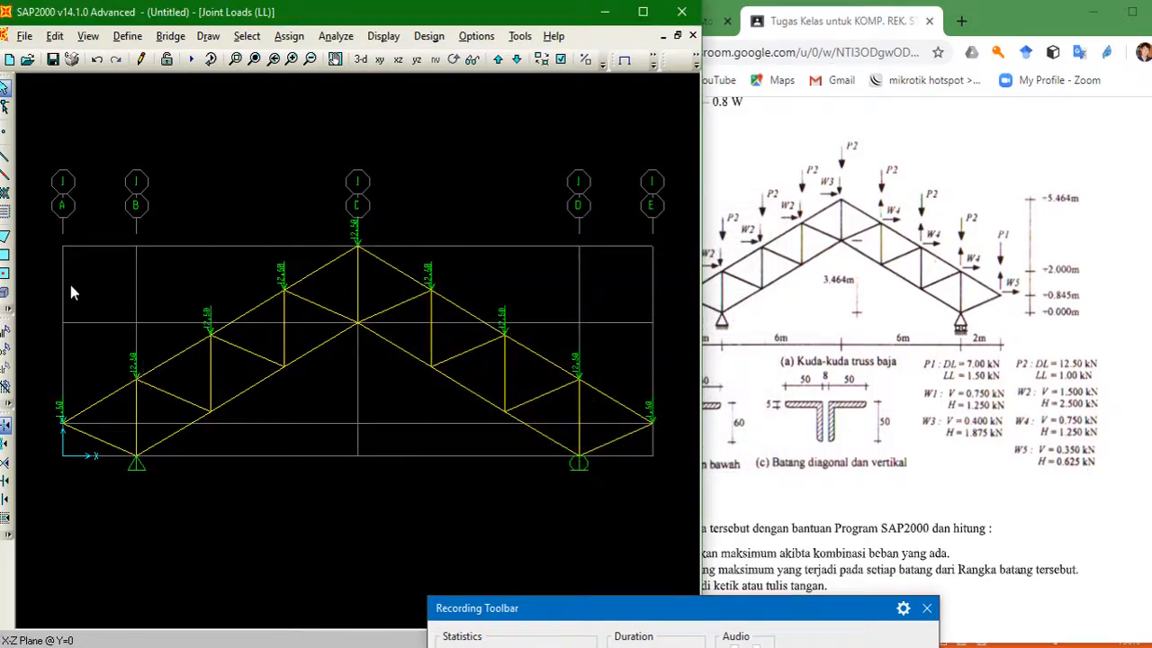
Reselect the seven upper-chord joints and assign a DL joint force of -1 kN in Global Z, added to existing loads
{"action": "left_click", "coordinate": [8, 348]}
{"action": "left_click", "coordinate": [289, 36]}
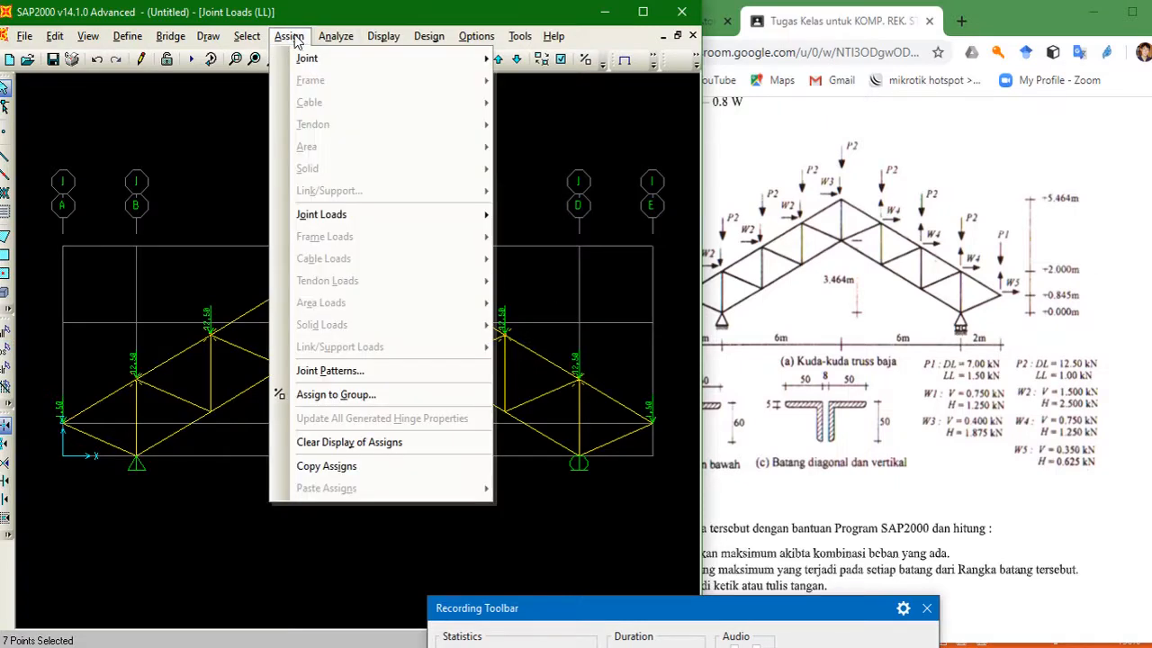
{"action": "mouse_move", "coordinate": [428, 225]}
{"action": "left_click", "coordinate": [538, 215]}
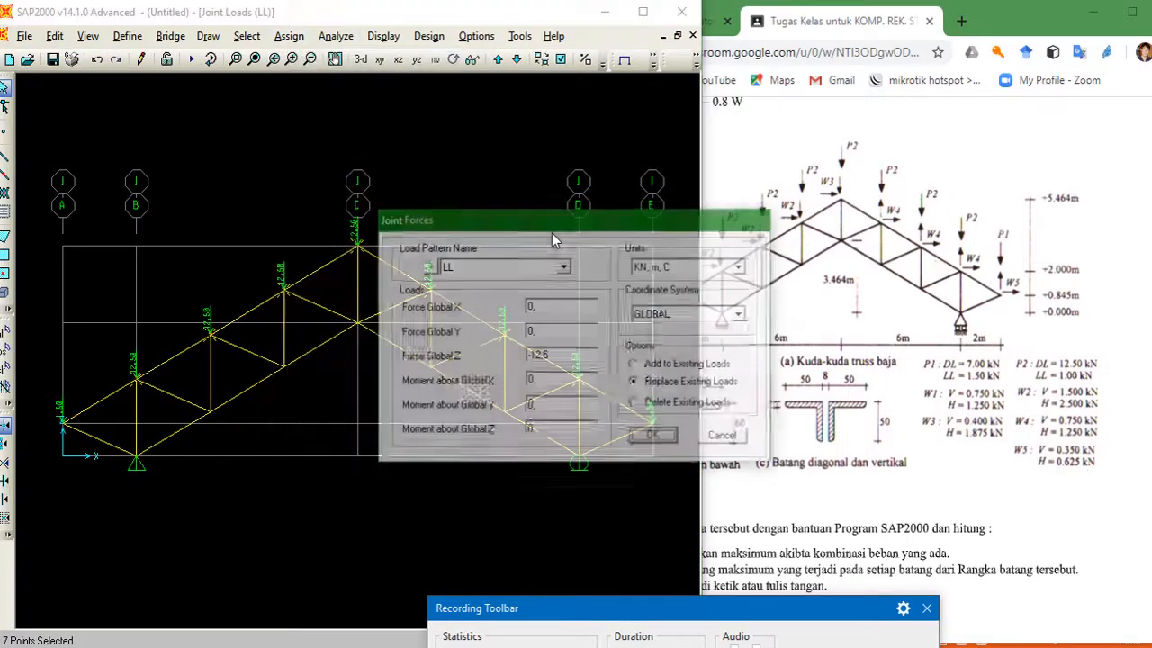
{"action": "left_click_drag", "start_coordinate": [606, 227], "coordinate": [605, 213]}
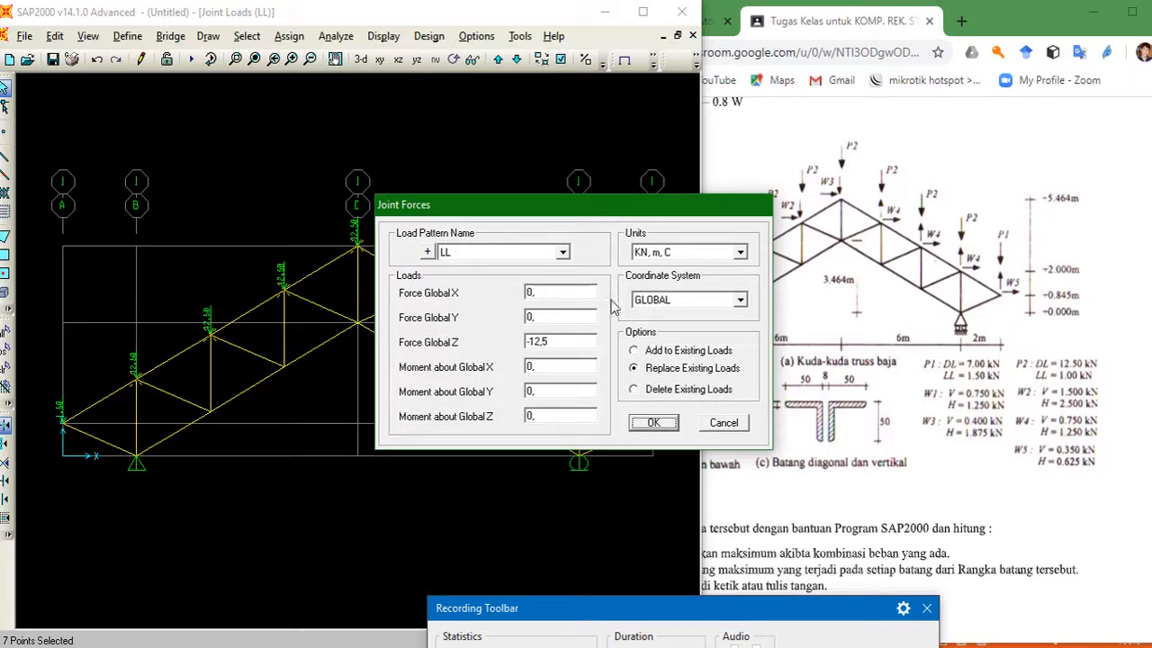
{"action": "left_click", "coordinate": [562, 252]}
{"action": "left_click", "coordinate": [514, 268]}
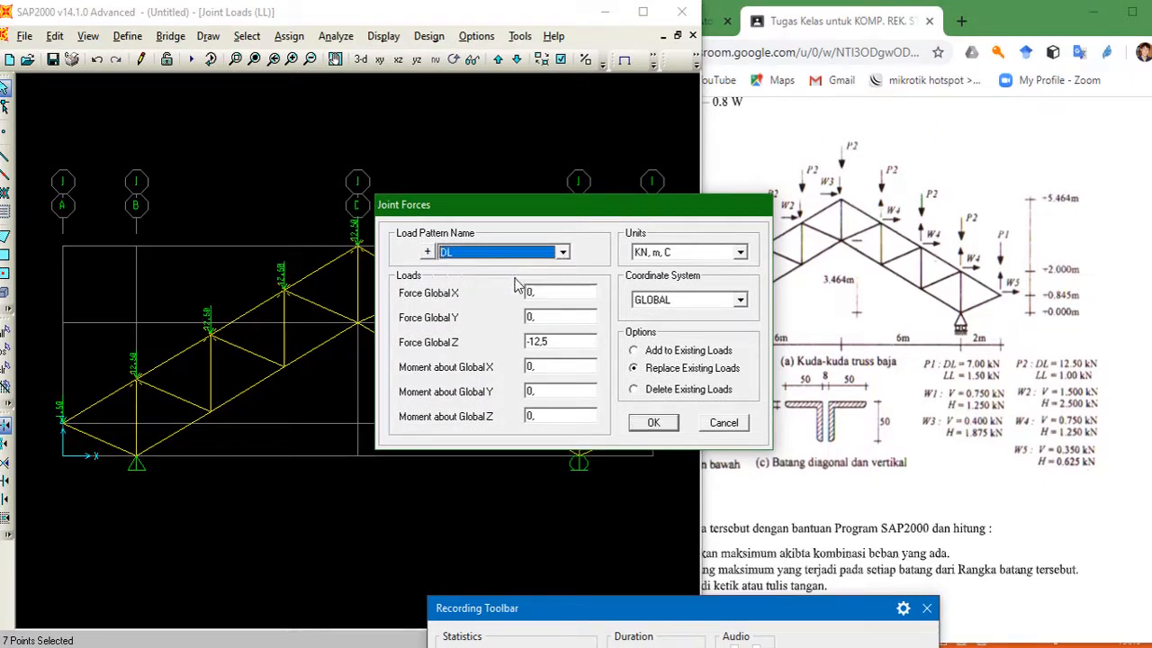
{"action": "double_click", "coordinate": [555, 340]}
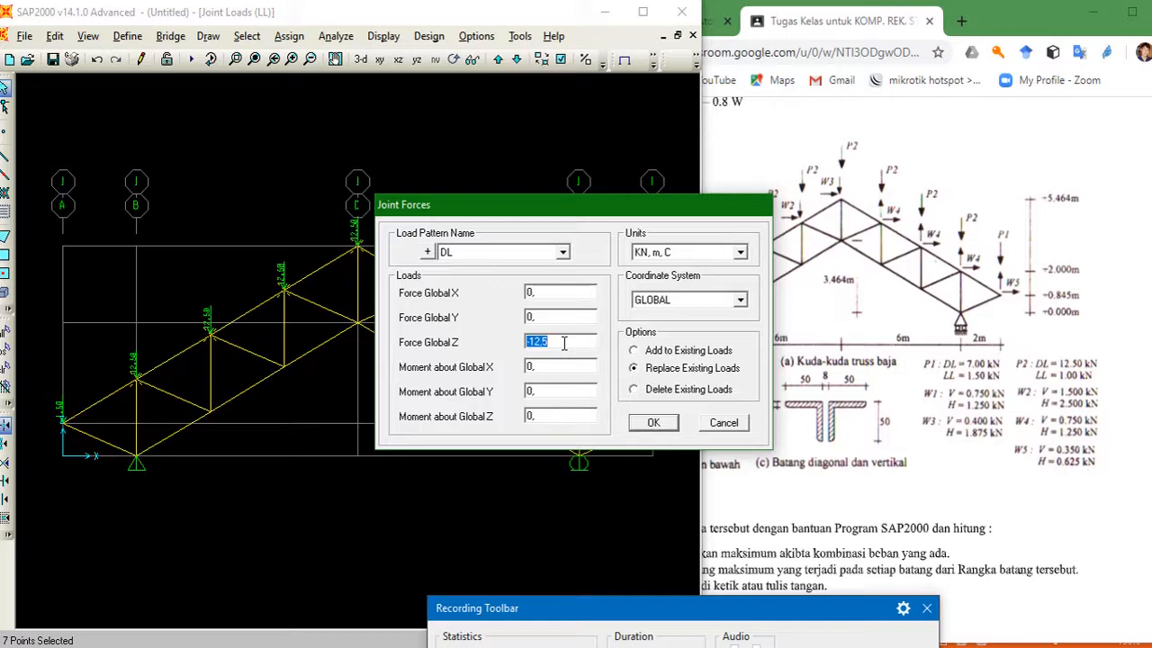
{"action": "type", "text": "1"}
{"action": "left_click", "coordinate": [669, 432]}
{"action": "left_click", "coordinate": [637, 351]}
{"action": "left_click", "coordinate": [656, 423]}
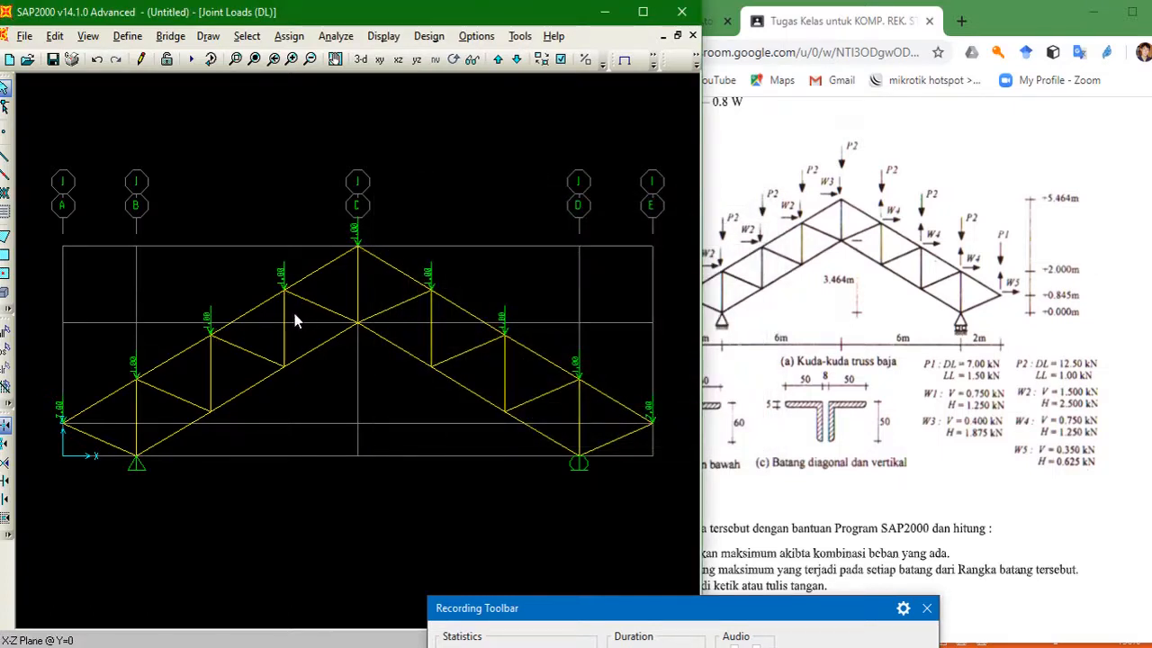
Check the load assignments of the upper-chord joint just right of the ridge
{"action": "right_click", "coordinate": [431, 290]}
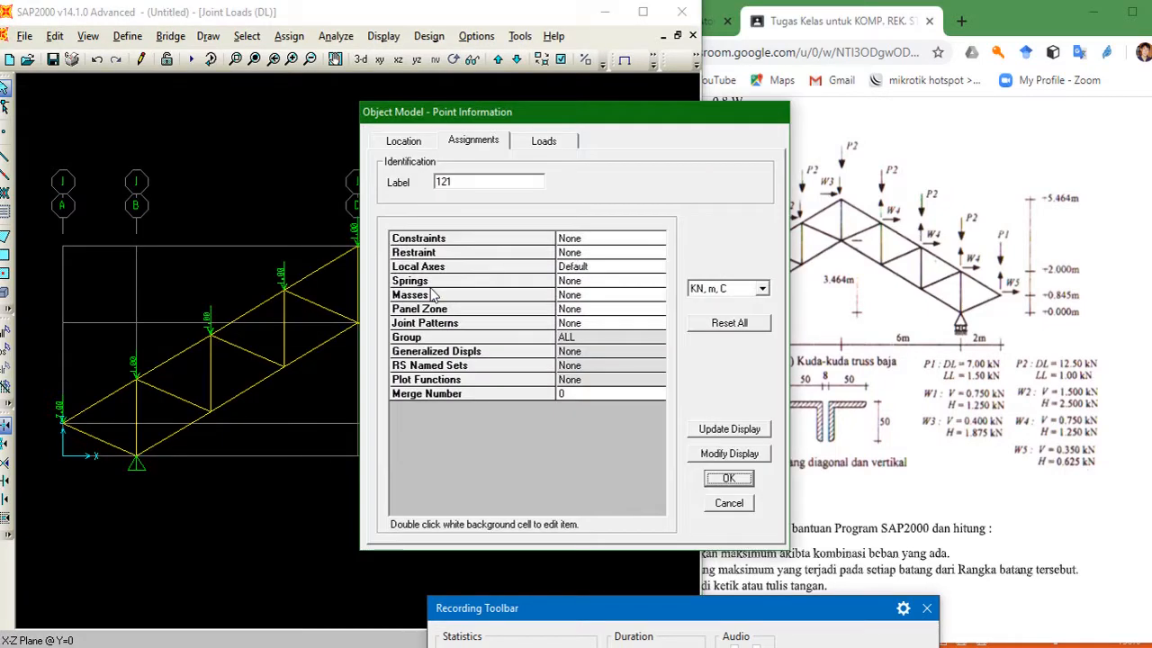
{"action": "left_click", "coordinate": [549, 141]}
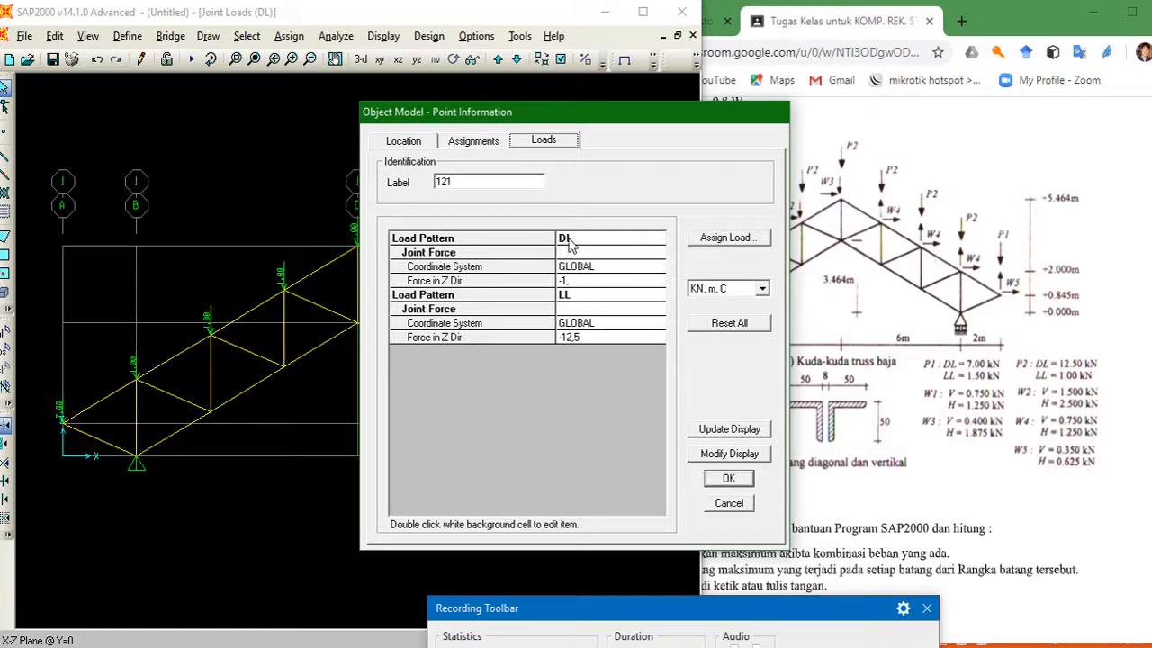
{"action": "left_click", "coordinate": [730, 479]}
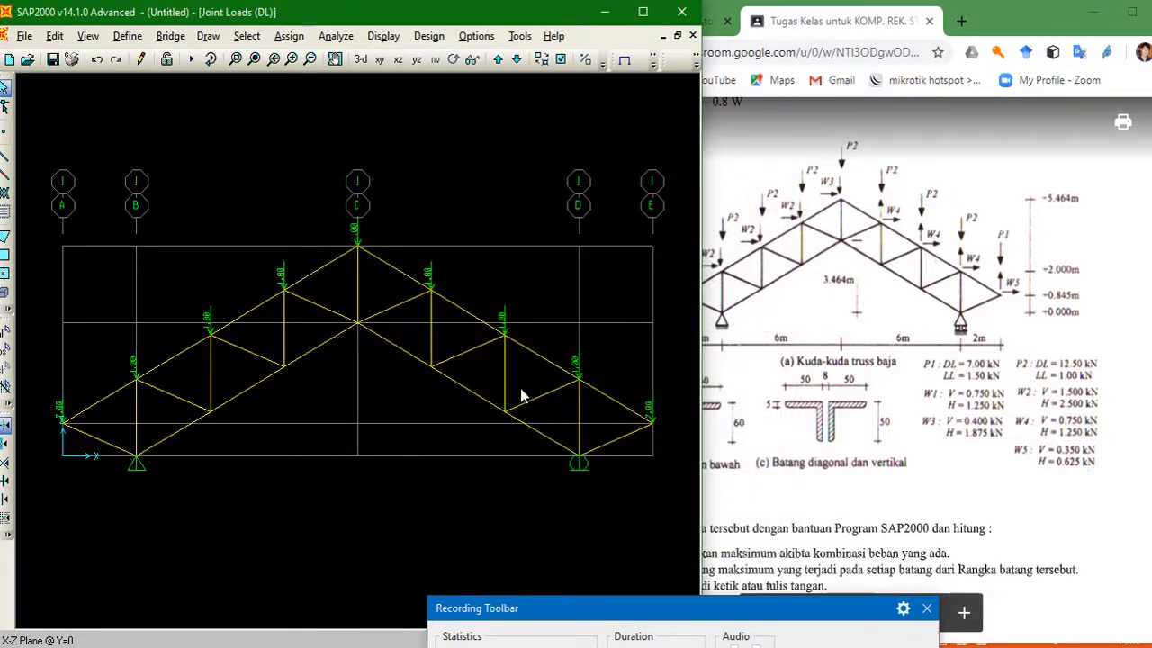
Reposition and resize the model window so the whole truss shows beside the assignment's load diagram
{"action": "left_click_drag", "start_coordinate": [466, 20], "coordinate": [415, 19]}
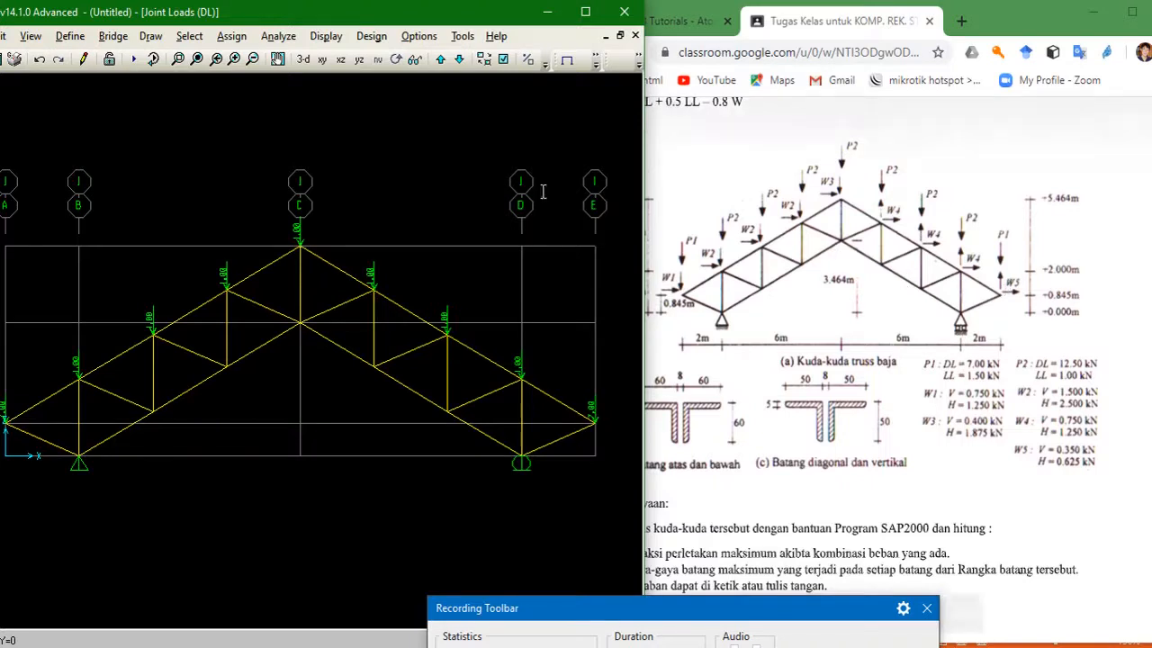
{"action": "left_click_drag", "start_coordinate": [342, 18], "coordinate": [441, 18]}
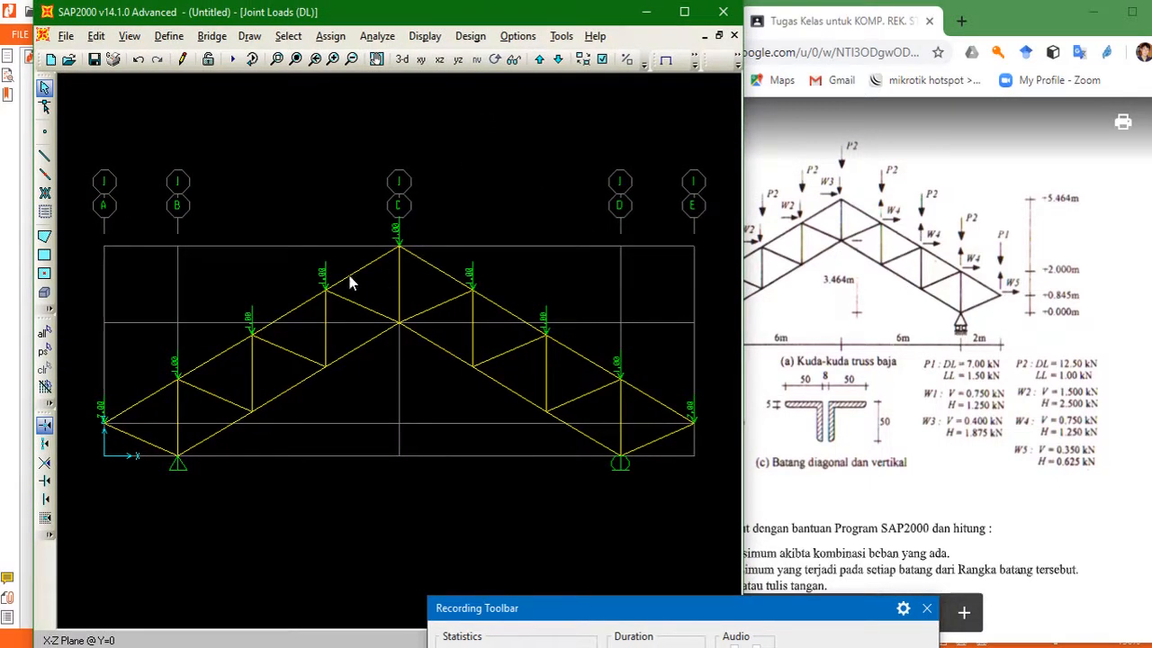
{"action": "left_click_drag", "start_coordinate": [414, 20], "coordinate": [349, 36]}
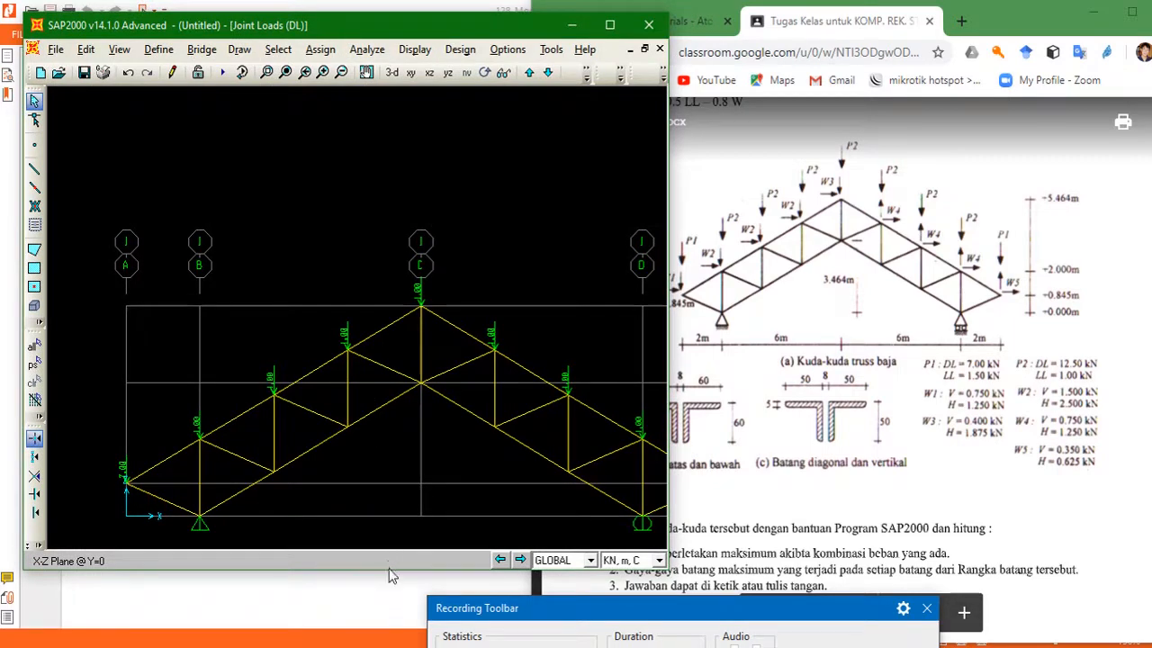
{"action": "left_click_drag", "start_coordinate": [390, 572], "coordinate": [381, 624]}
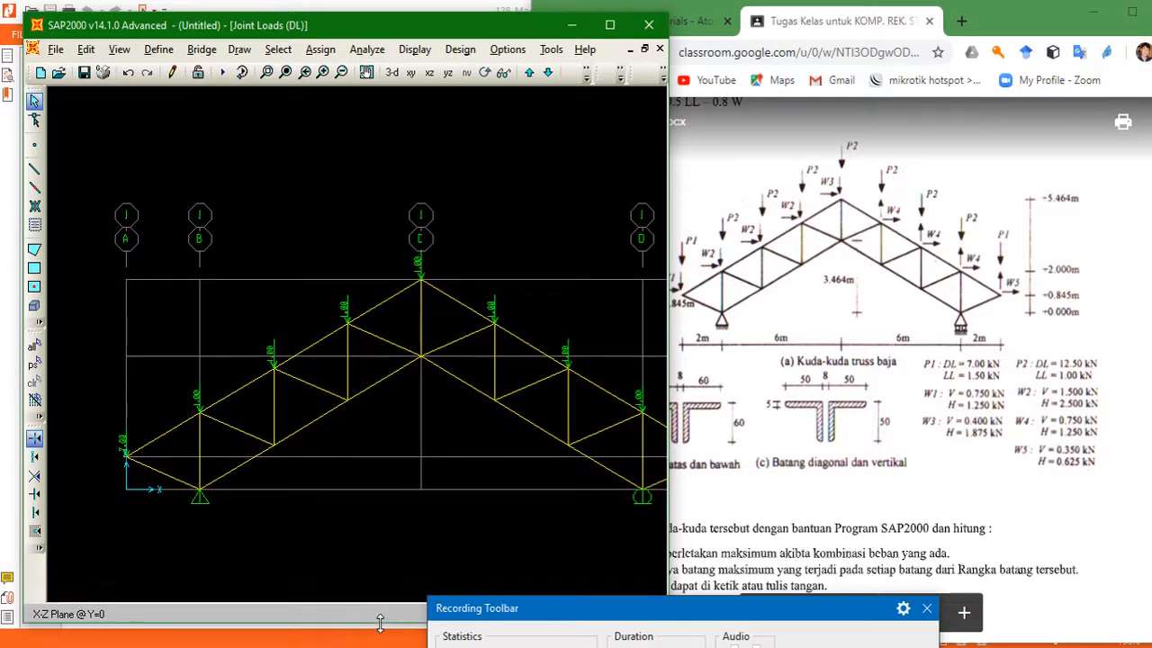
{"action": "left_click_drag", "start_coordinate": [670, 351], "coordinate": [710, 339]}
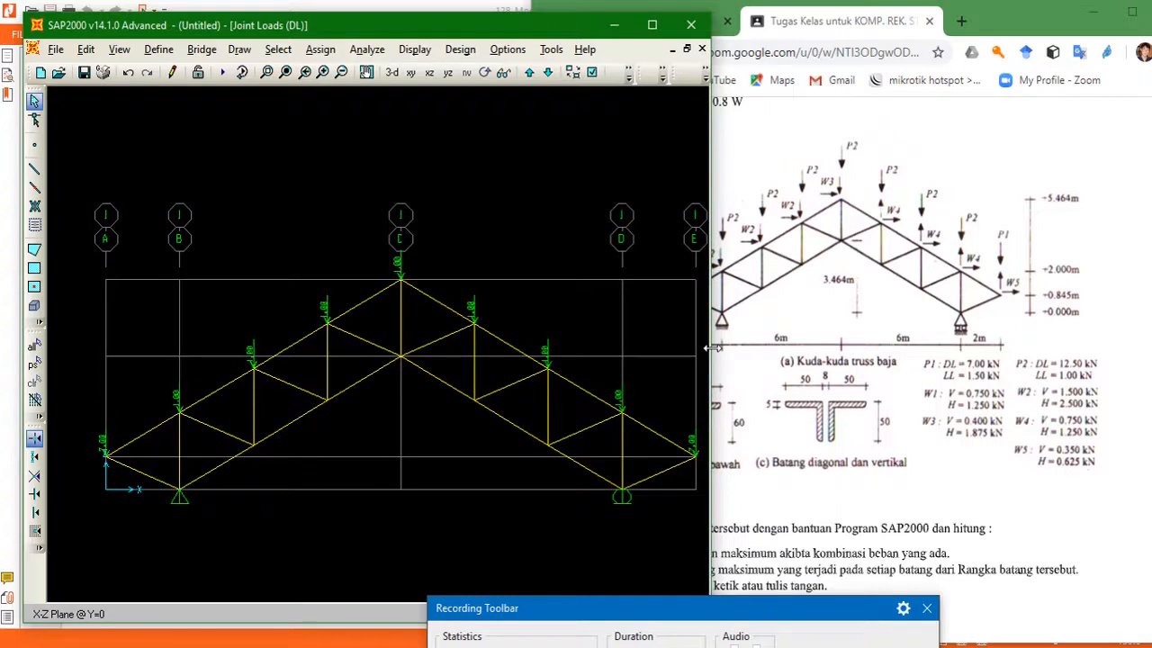
Select the outer end joint at grid A and enter a W joint force of -0.75 kN in Global Z
{"action": "left_click", "coordinate": [107, 458]}
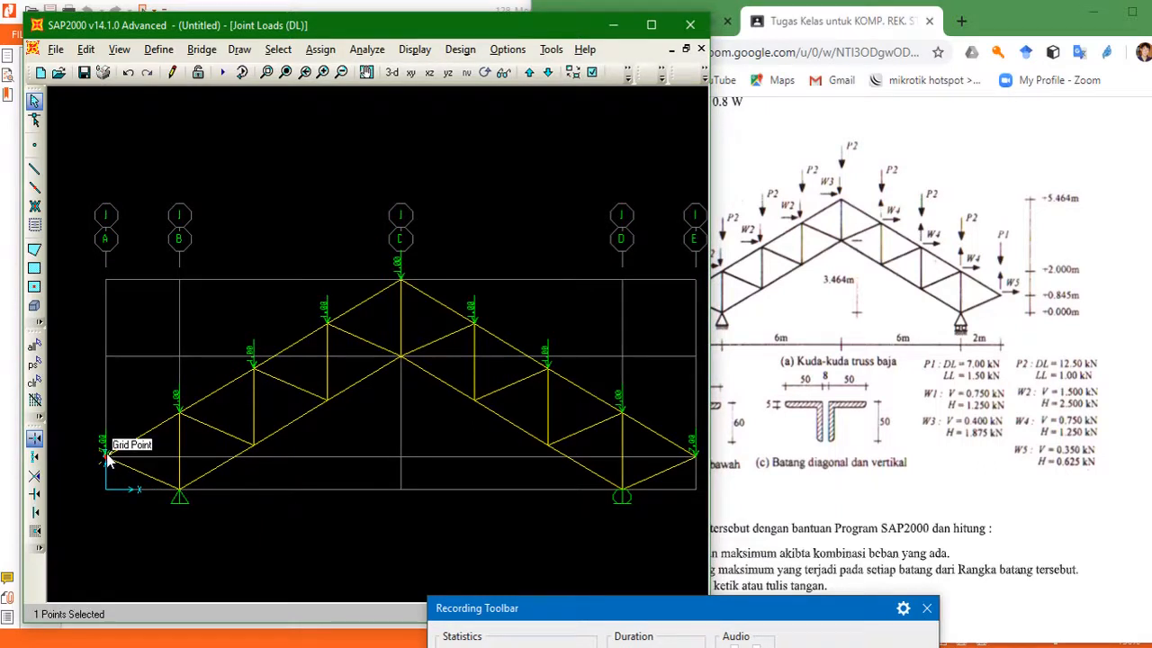
{"action": "left_click", "coordinate": [981, 141]}
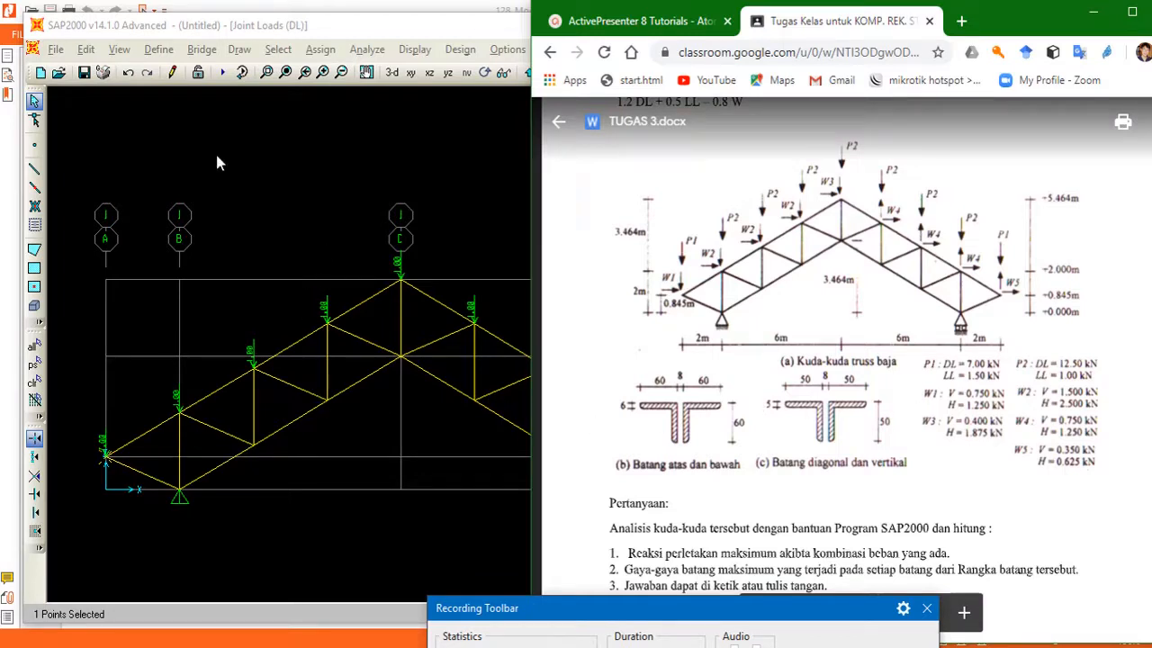
{"action": "left_click", "coordinate": [412, 56]}
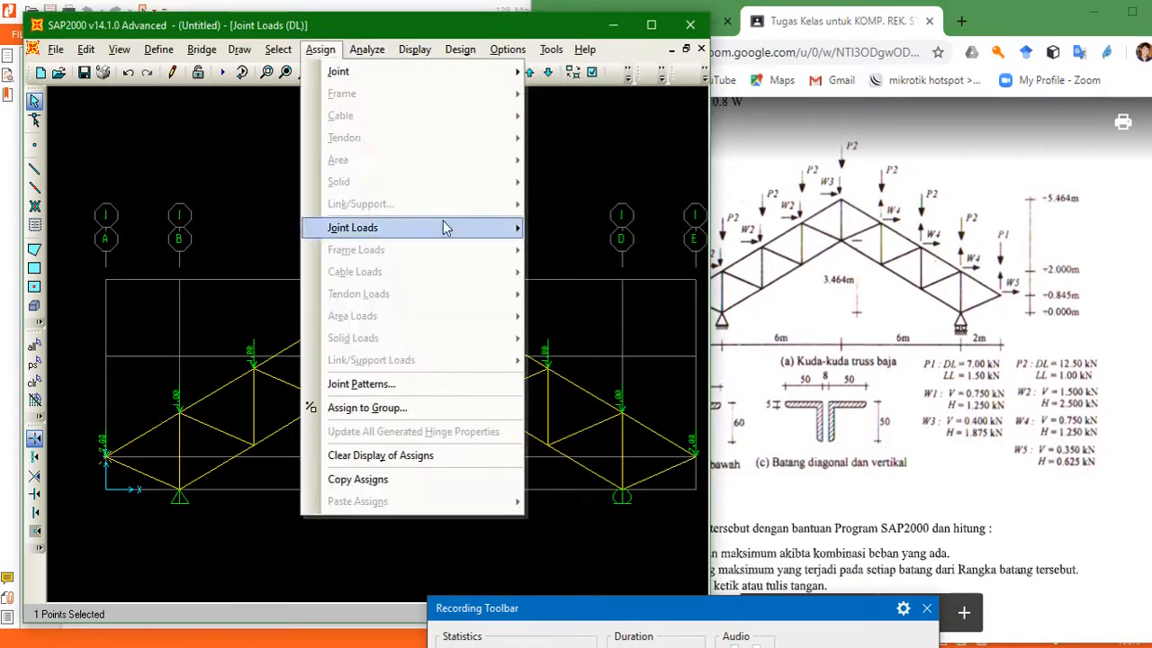
{"action": "mouse_move", "coordinate": [452, 232]}
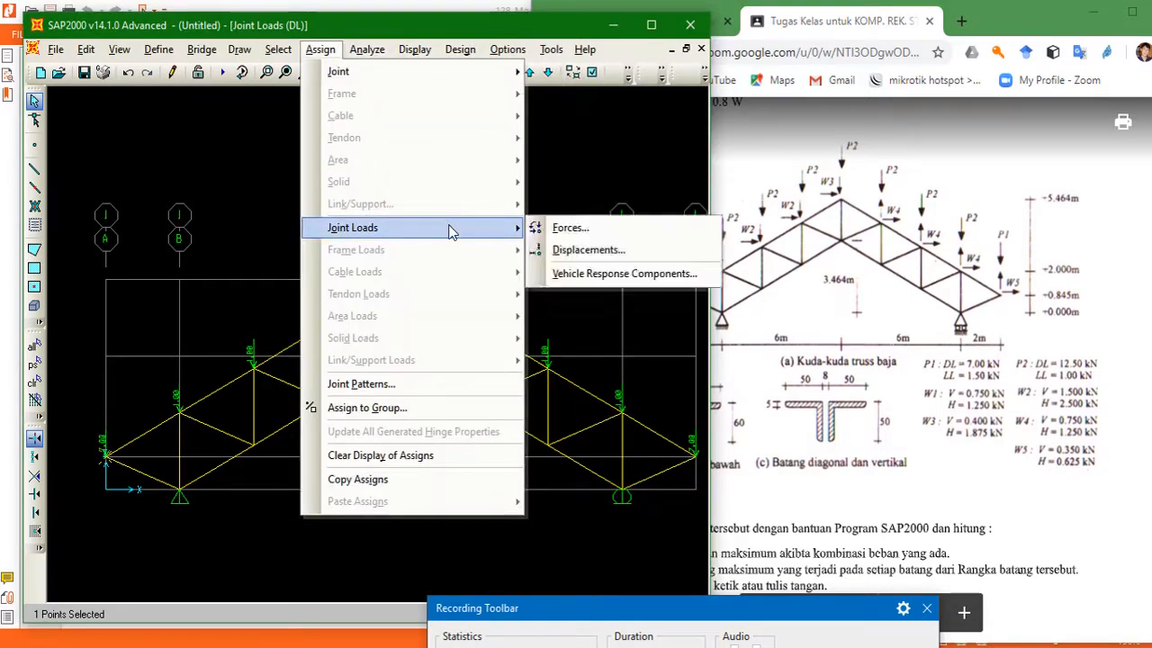
{"action": "left_click", "coordinate": [564, 231]}
{"action": "left_click_drag", "start_coordinate": [565, 230], "coordinate": [534, 131]}
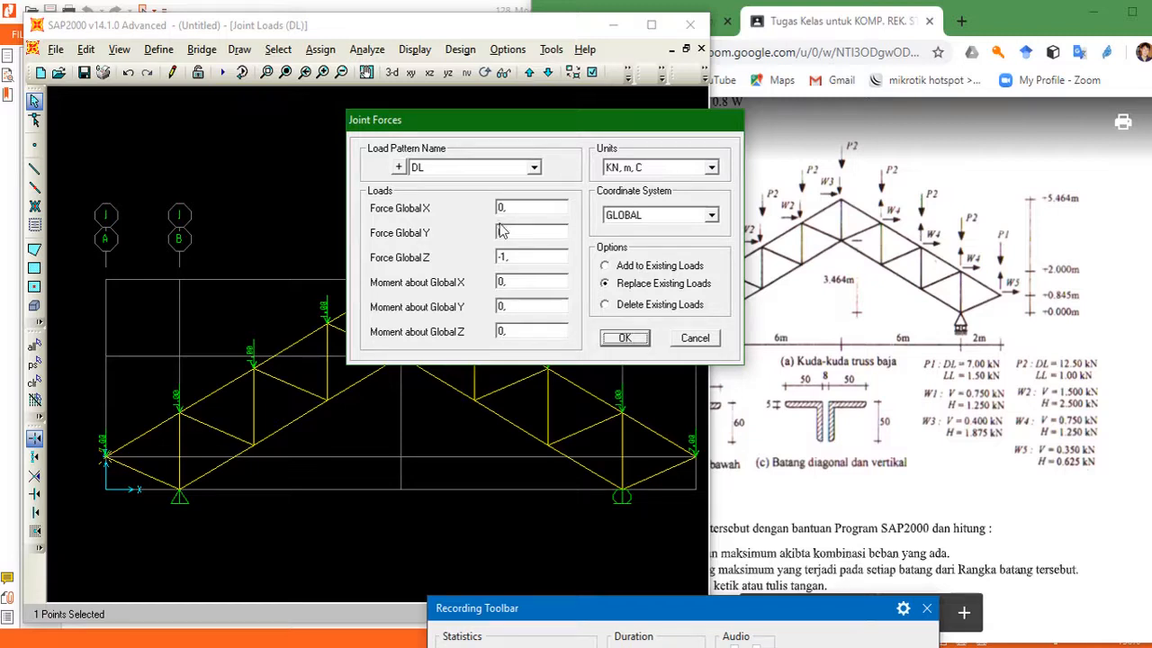
{"action": "left_click", "coordinate": [532, 169]}
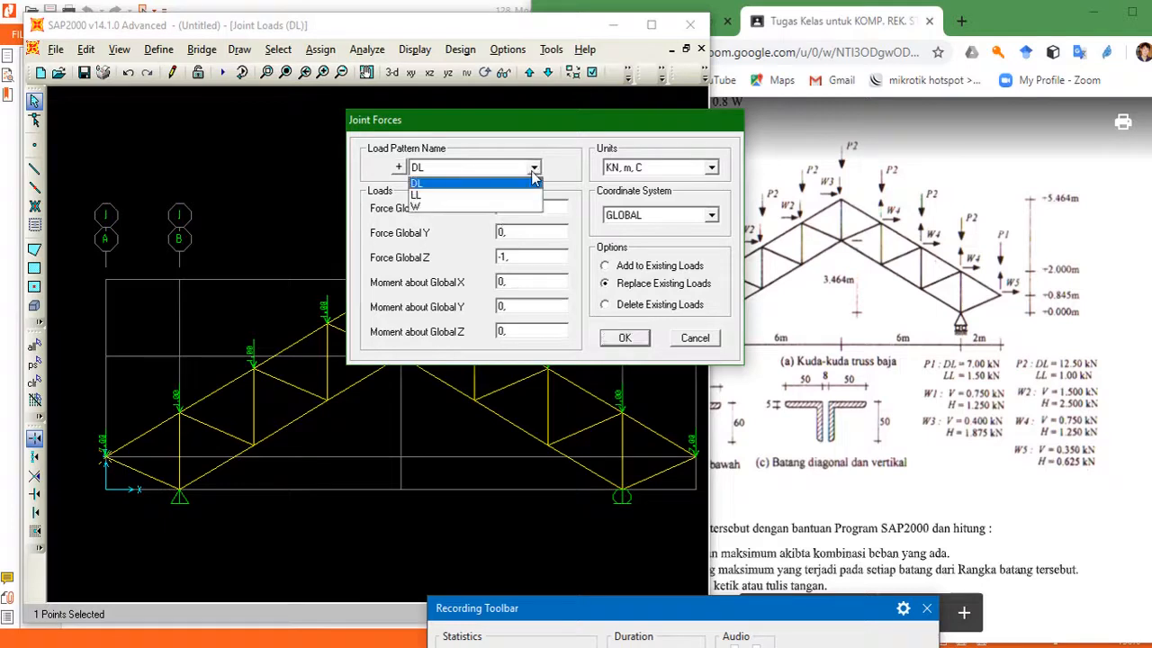
{"action": "left_click", "coordinate": [480, 208]}
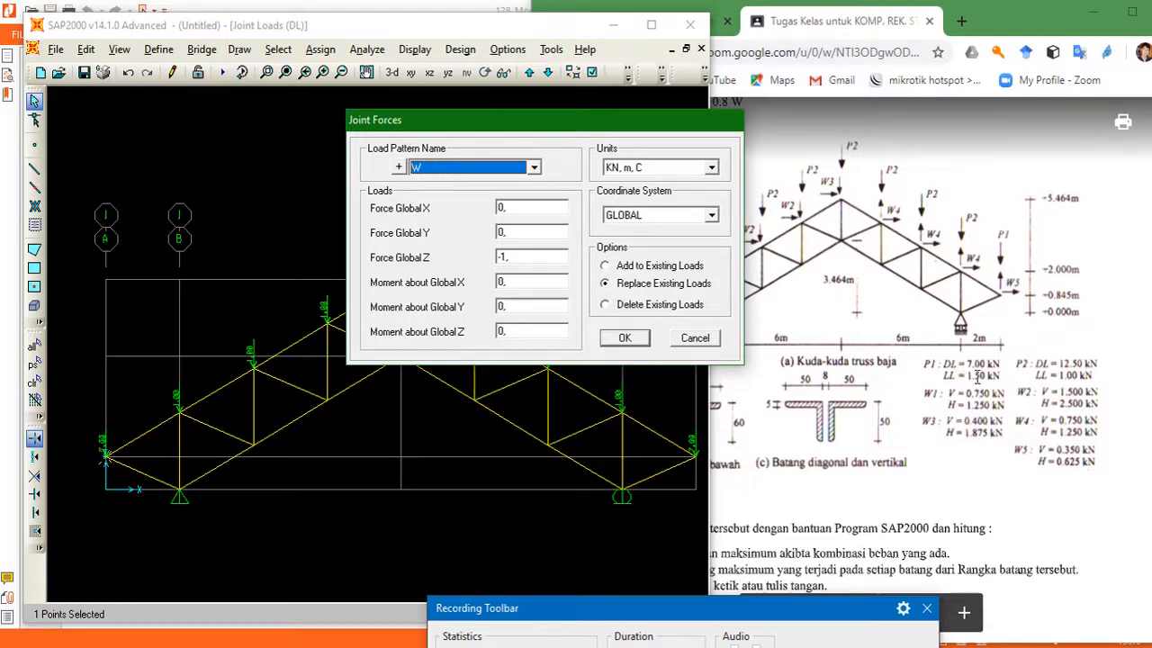
{"action": "double_click", "coordinate": [517, 256]}
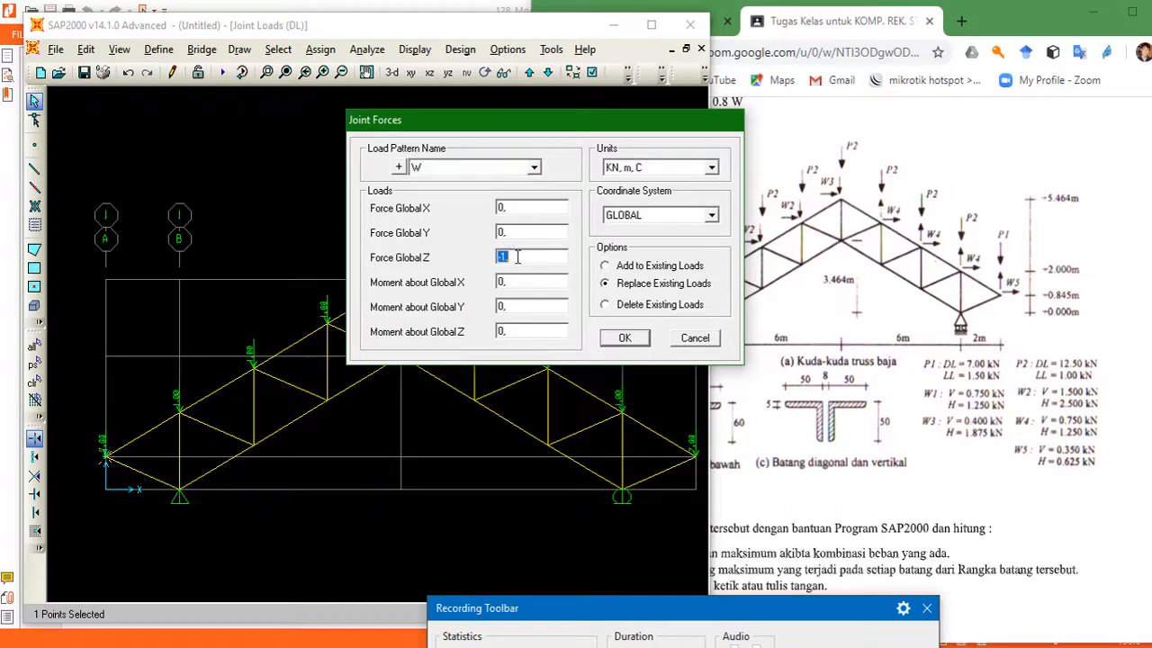
{"action": "type", "text": "0"}
{"action": "type", "text": "-"}
Move and enlarge the assignment window so its truss diagram and W load values can be read
{"action": "double_click", "coordinate": [510, 283]}
{"action": "left_click_drag", "start_coordinate": [1035, 20], "coordinate": [1151, 3]}
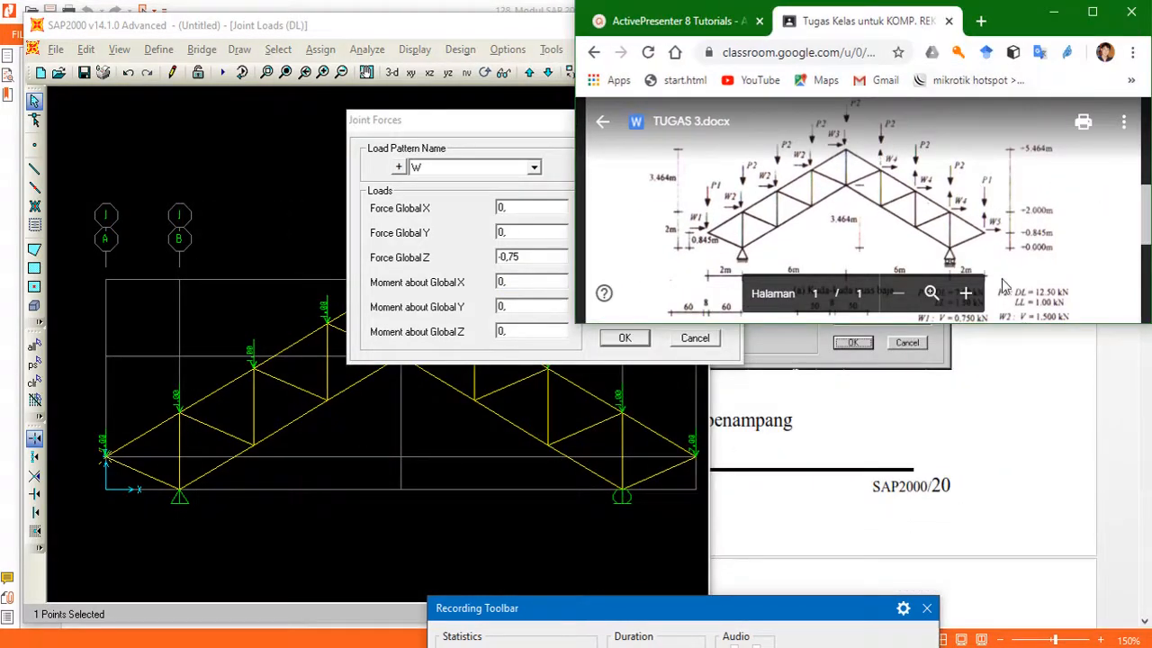
{"action": "scroll", "coordinate": [1015, 306], "scroll_direction": "down", "scroll_amount": 5}
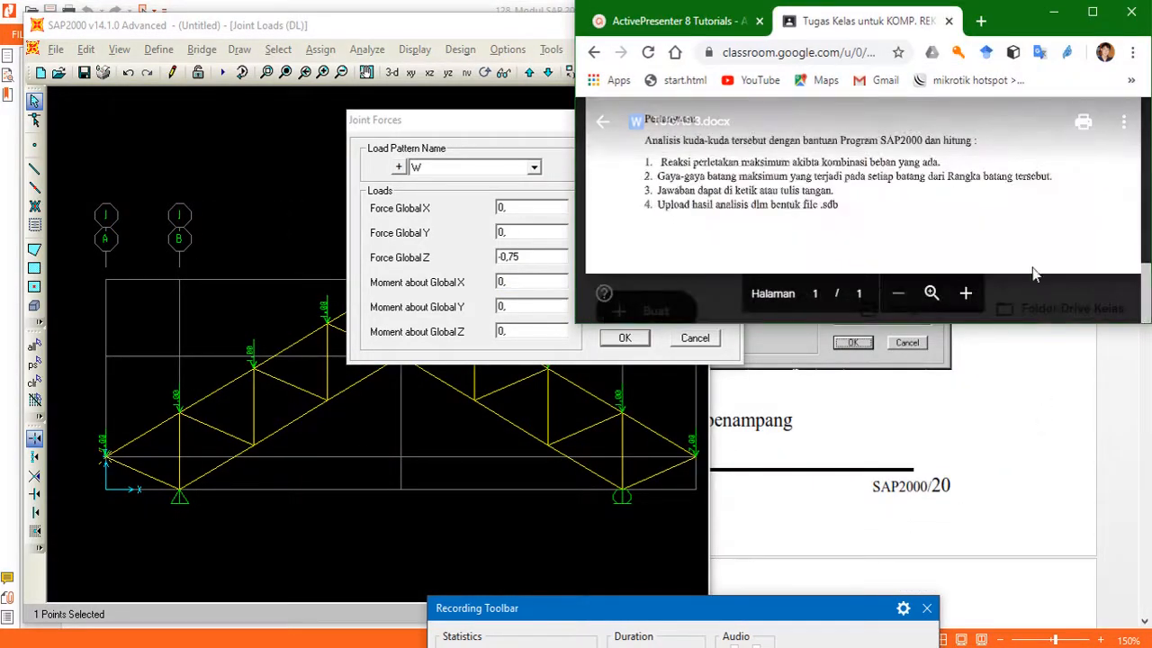
{"action": "left_click_drag", "start_coordinate": [1015, 31], "coordinate": [1010, 30]}
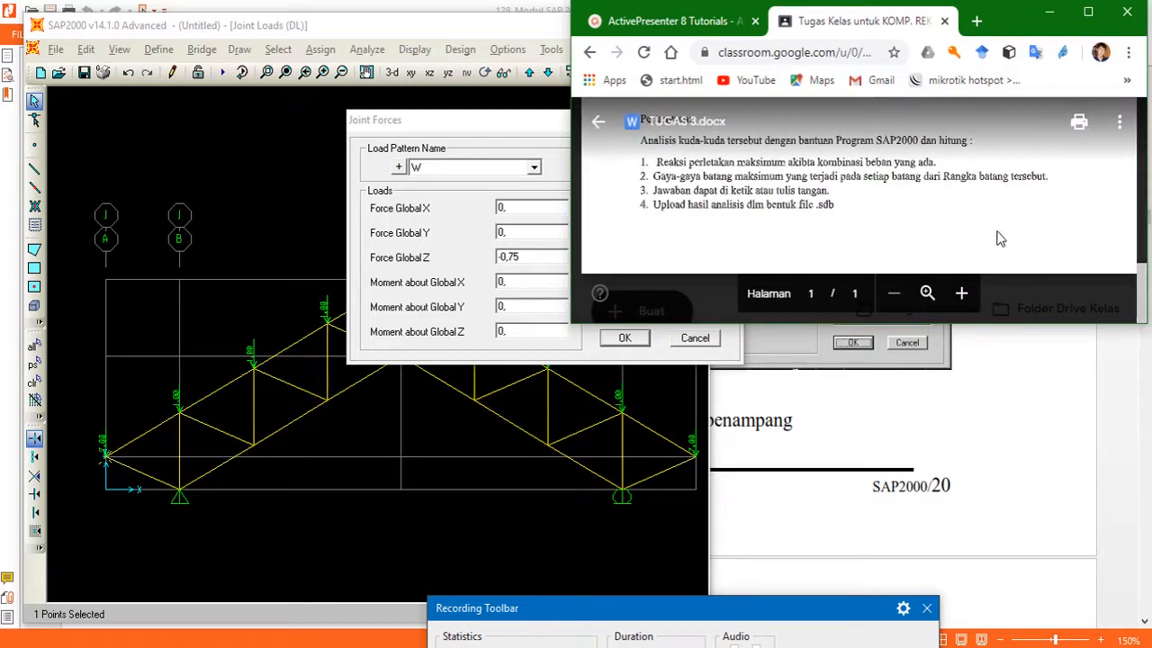
{"action": "left_click_drag", "start_coordinate": [1004, 331], "coordinate": [1091, 621]}
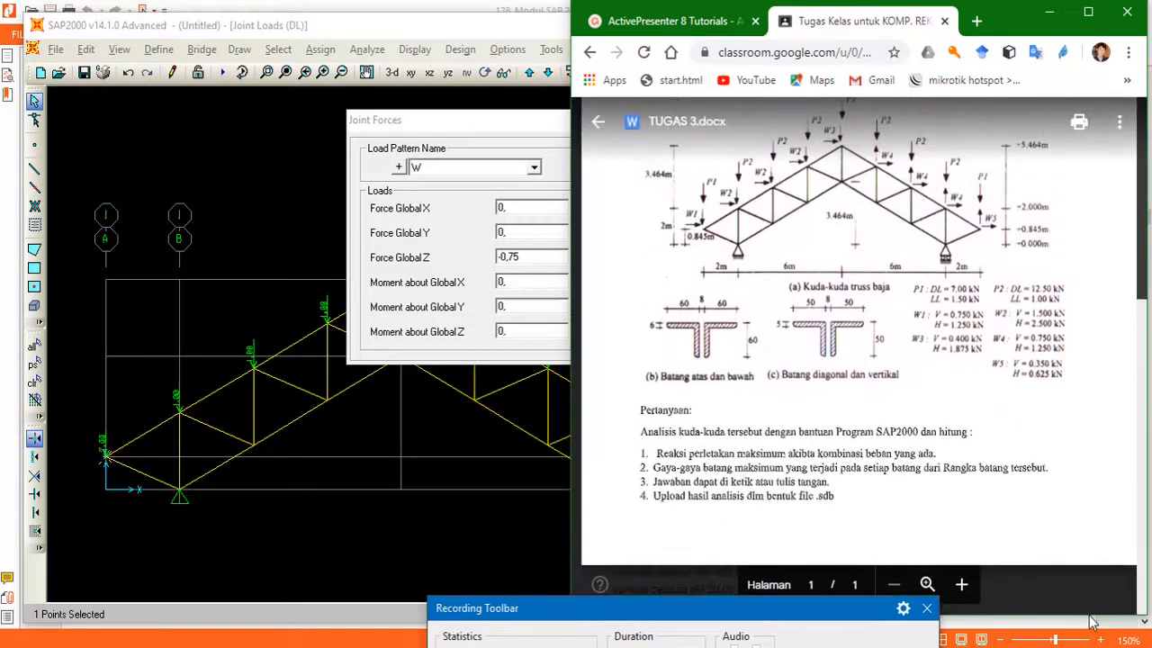
{"action": "left_click_drag", "start_coordinate": [1005, 19], "coordinate": [1036, 27]}
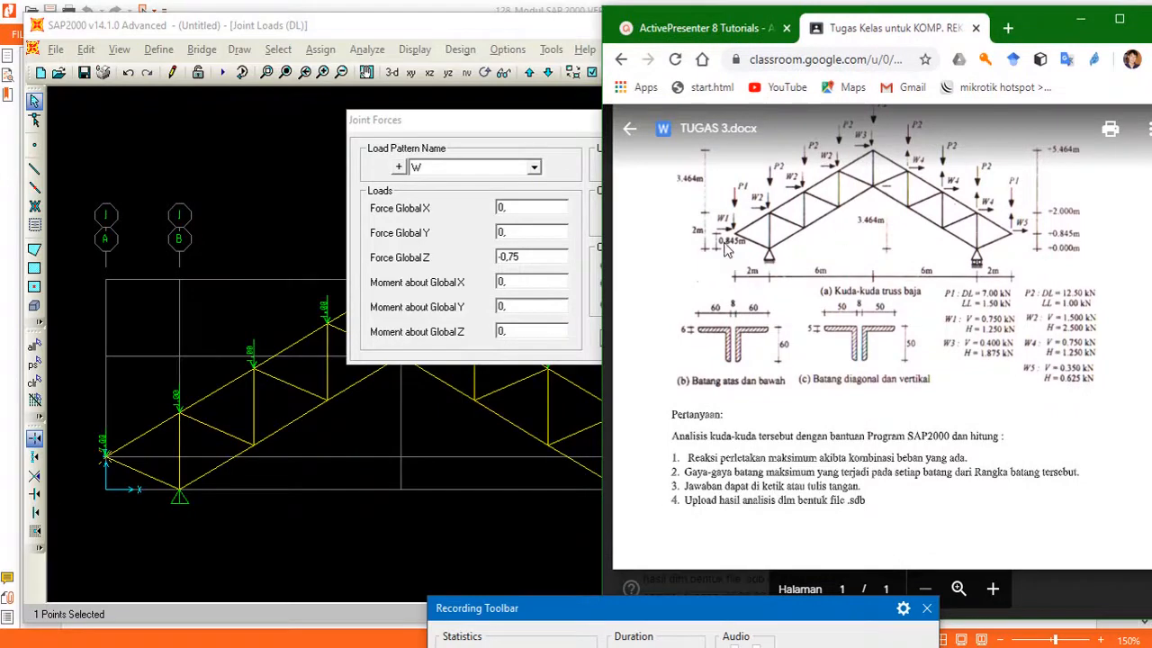
Enter 1.25 for the moment about Global X and apply the W load to the grid A end joint, added to existing loads
{"action": "left_click", "coordinate": [360, 386]}
{"action": "double_click", "coordinate": [521, 283]}
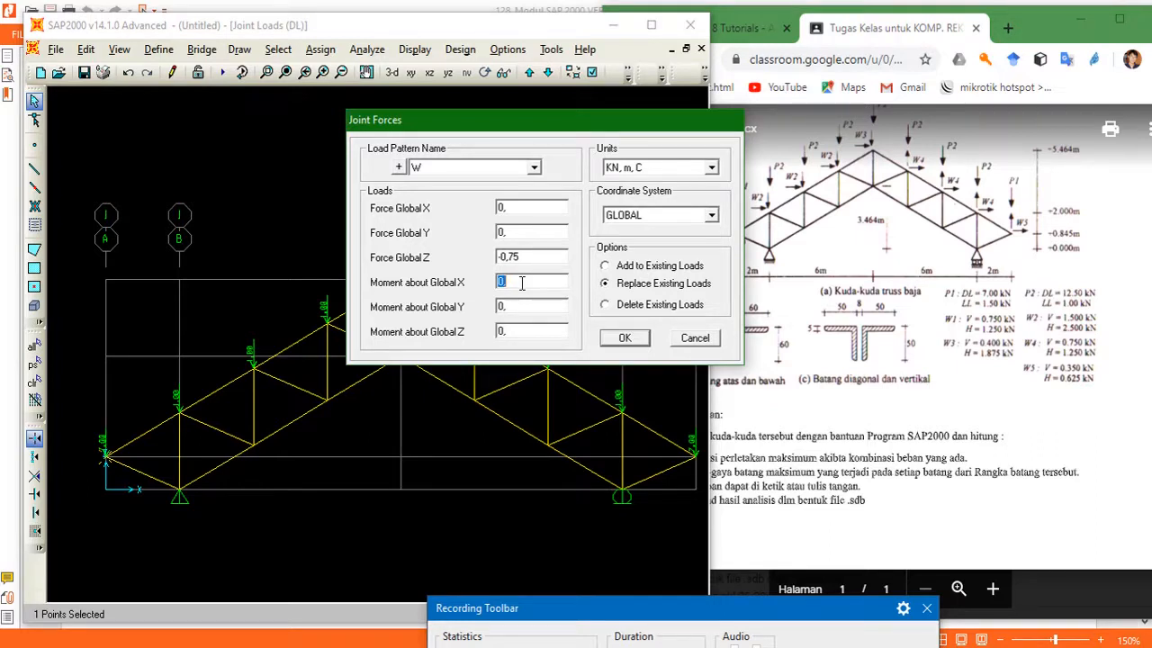
{"action": "type", "text": "1,25"}
{"action": "left_click", "coordinate": [624, 339]}
{"action": "left_click", "coordinate": [606, 267]}
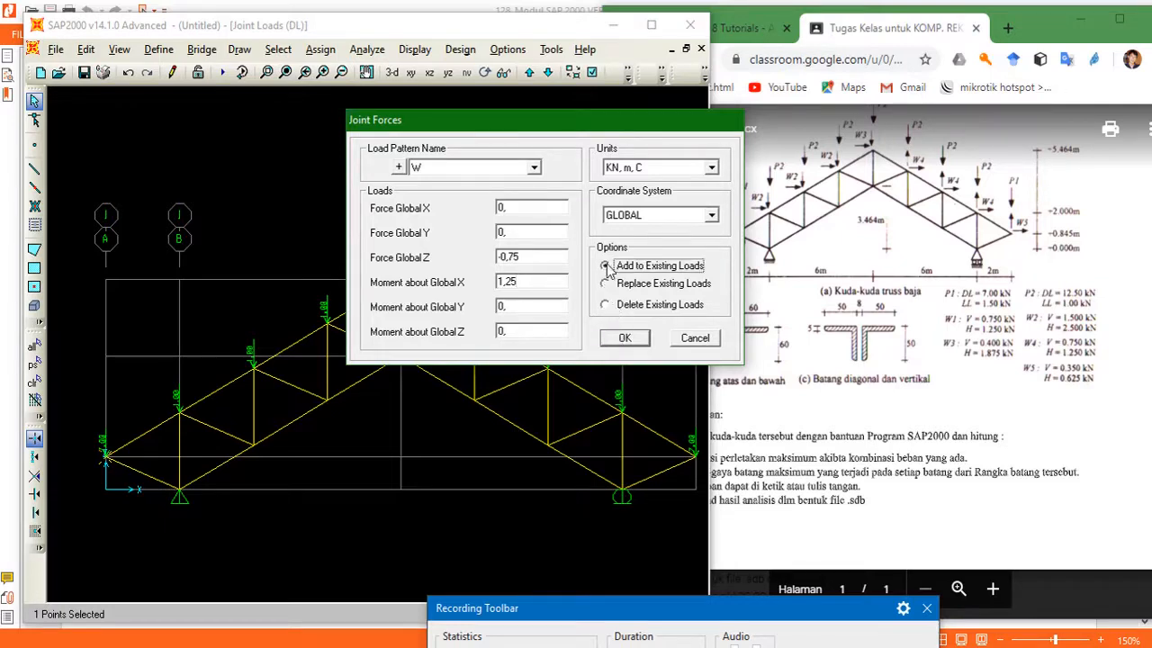
{"action": "left_click", "coordinate": [636, 344]}
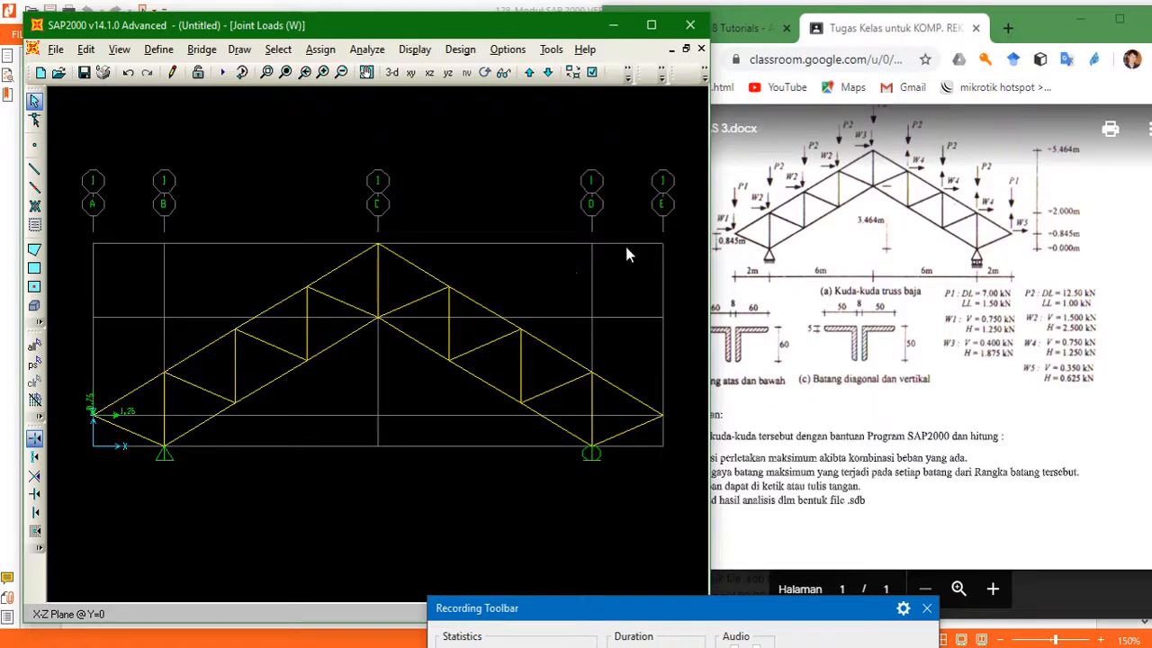
Select the three upper-chord joints between the grid A end and the apex and enter a W force of -1.5 kN in Global Z
{"action": "left_click", "coordinate": [165, 373]}
{"action": "left_click", "coordinate": [234, 331]}
{"action": "left_click", "coordinate": [308, 288]}
{"action": "left_click", "coordinate": [320, 50]}
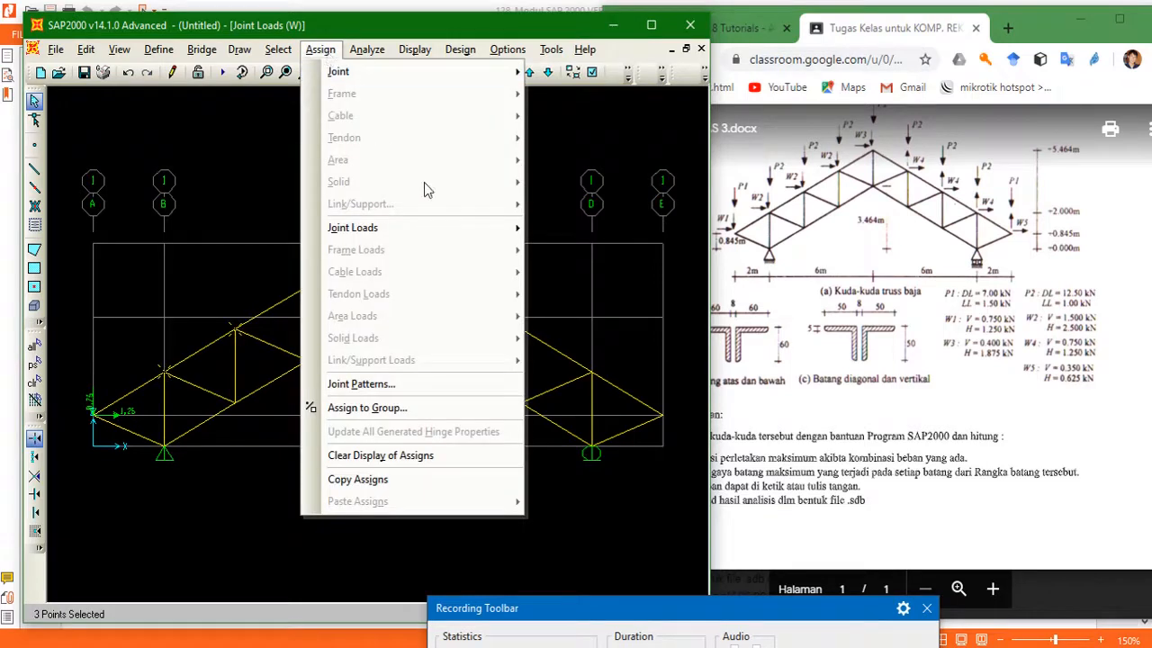
{"action": "mouse_move", "coordinate": [495, 230]}
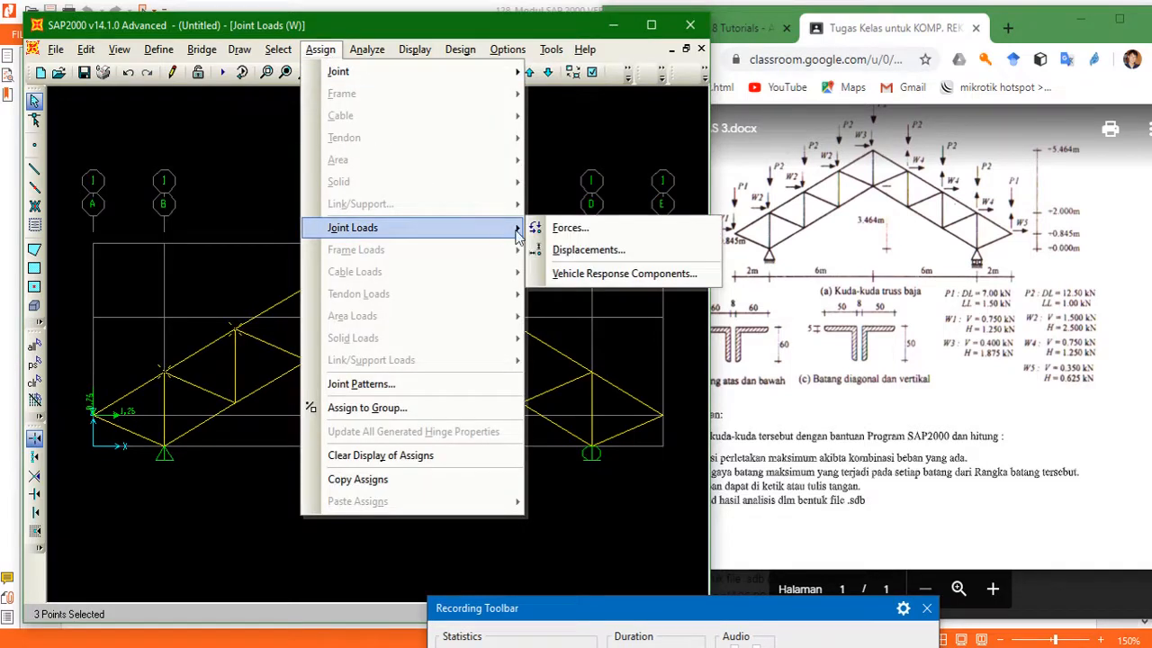
{"action": "left_click", "coordinate": [577, 231]}
{"action": "left_click_drag", "start_coordinate": [650, 221], "coordinate": [657, 111]}
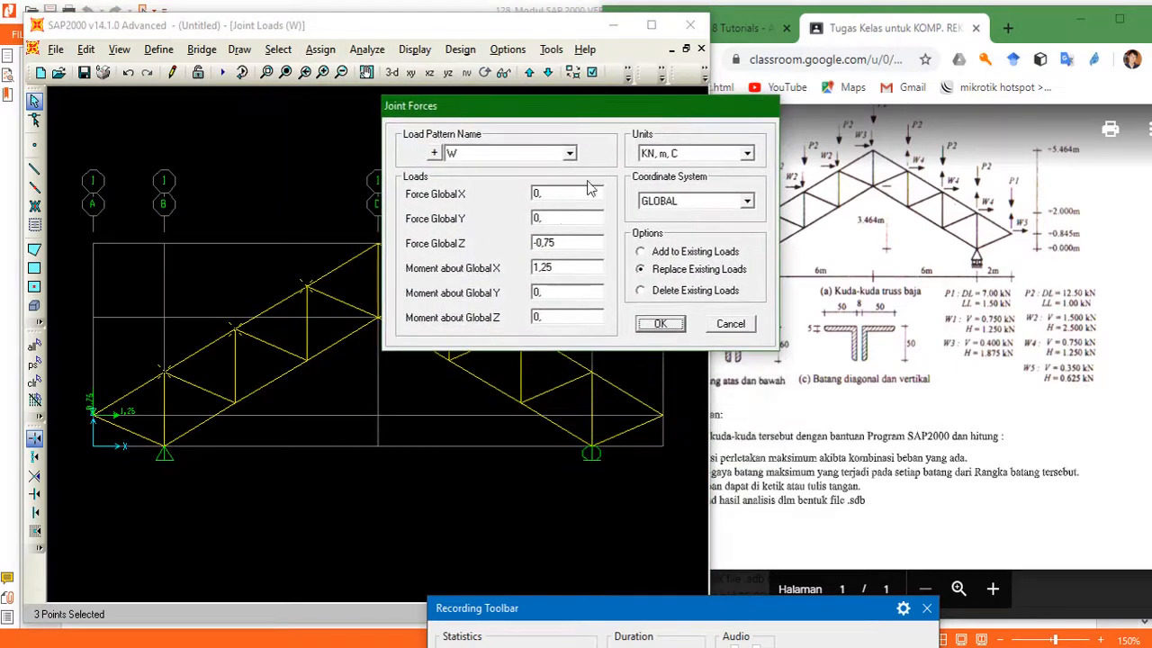
{"action": "double_click", "coordinate": [561, 242]}
{"action": "type", "text": "-1,5"}
Enter 2.5 for the moment about Global X and apply the W load to the three selected joints, added to existing loads
{"action": "double_click", "coordinate": [553, 268]}
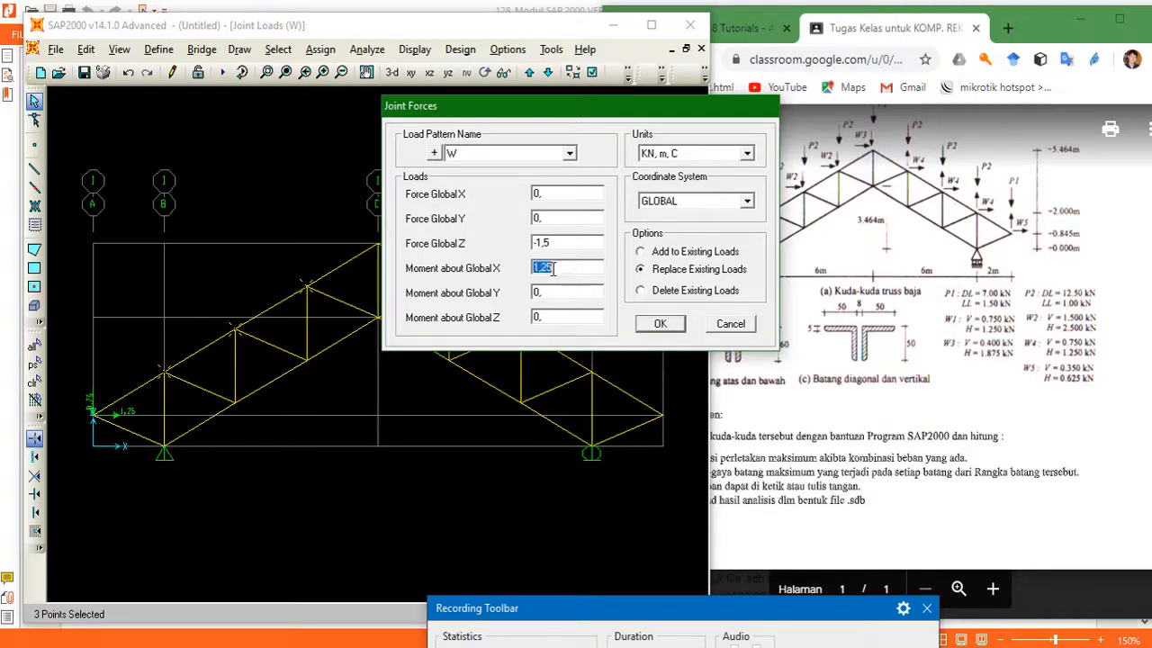
{"action": "type", "text": "2"}
{"action": "left_click", "coordinate": [642, 252]}
{"action": "left_click", "coordinate": [659, 323]}
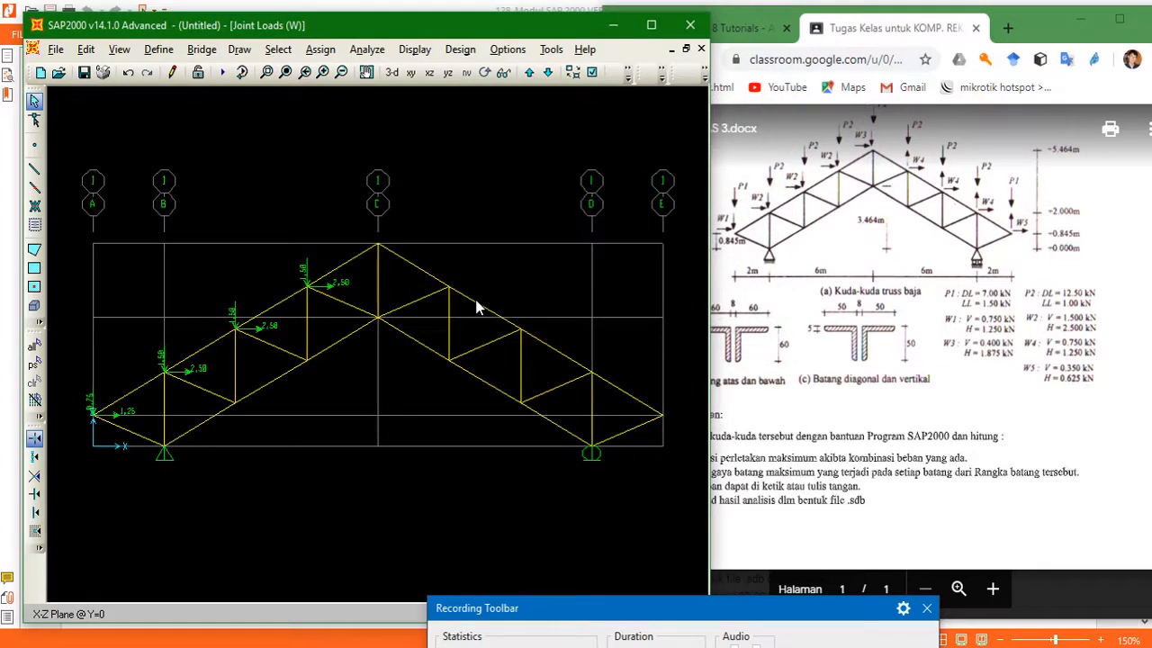
Select the apex joint at grid C and enter a W joint force of -0.4 kN in Global Z
{"action": "left_click", "coordinate": [378, 251]}
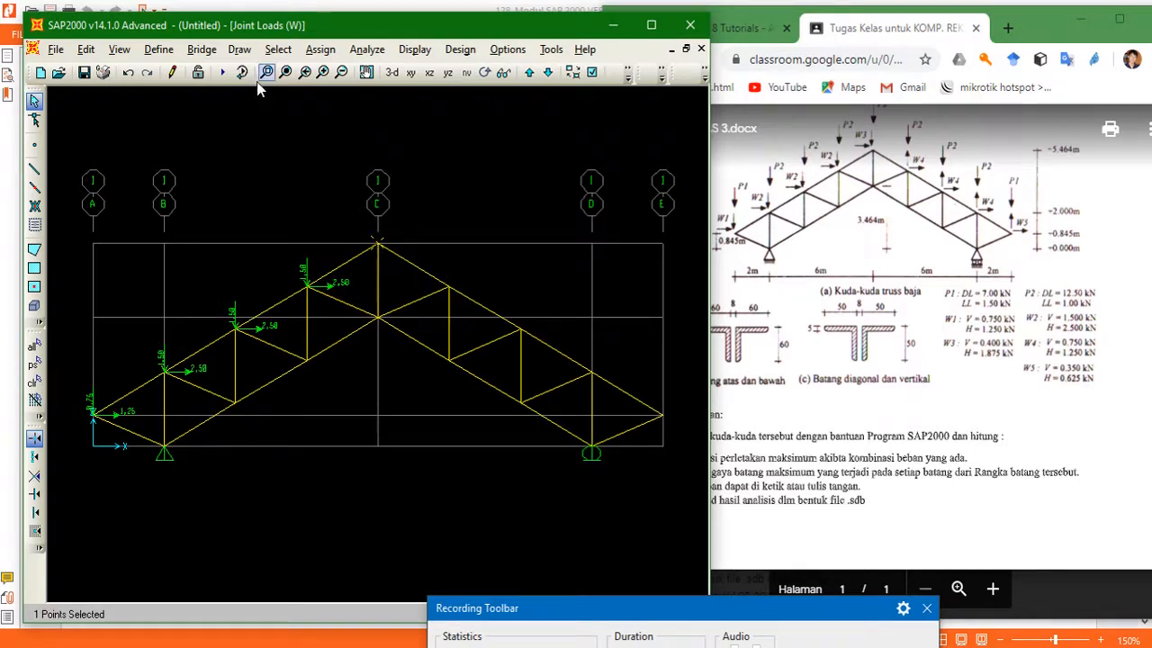
{"action": "left_click", "coordinate": [320, 49]}
{"action": "mouse_move", "coordinate": [405, 225]}
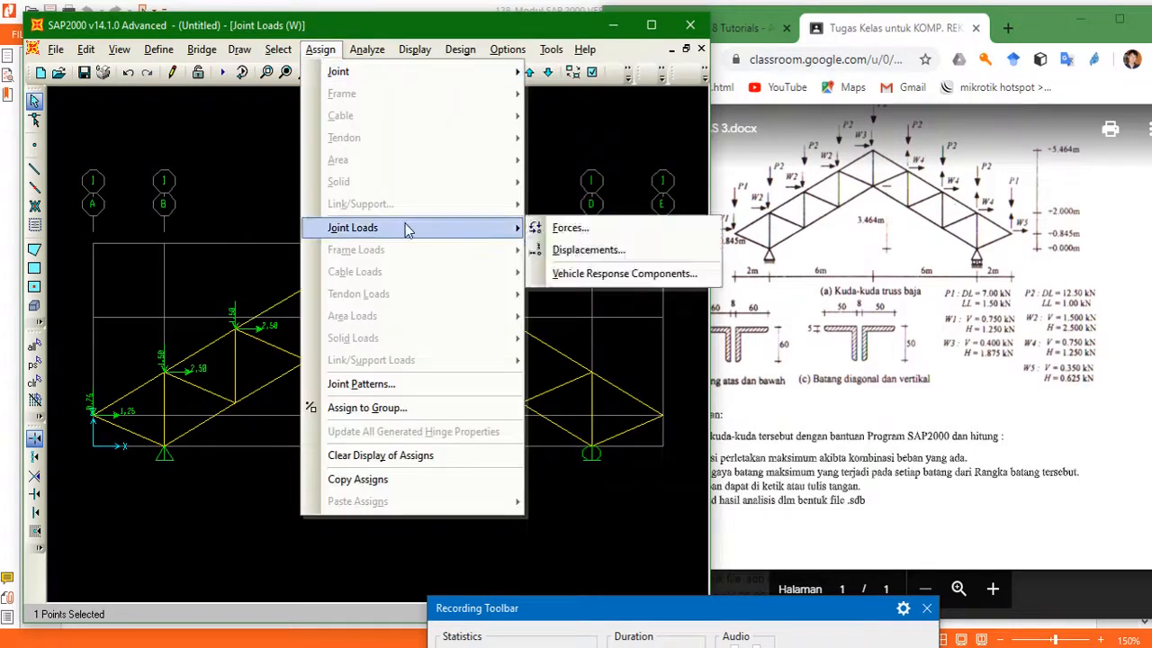
{"action": "left_click", "coordinate": [593, 236]}
{"action": "left_click_drag", "start_coordinate": [553, 229], "coordinate": [492, 98]}
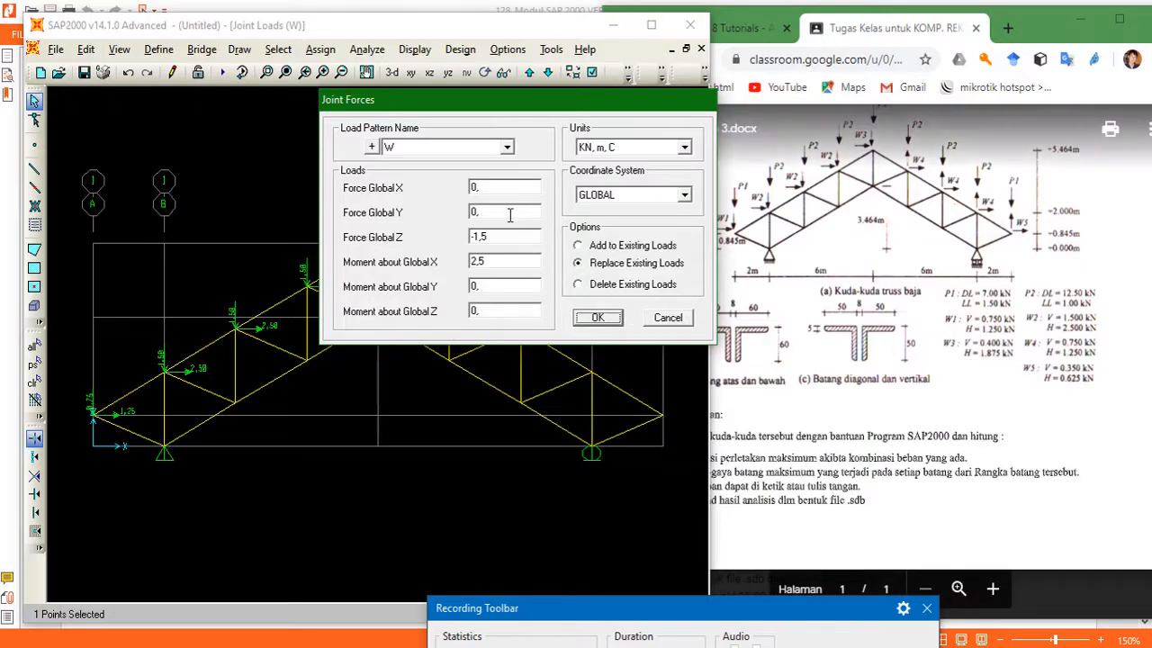
{"action": "double_click", "coordinate": [491, 238]}
{"action": "left_click", "coordinate": [492, 237]}
{"action": "key", "text": "BackSpace"}
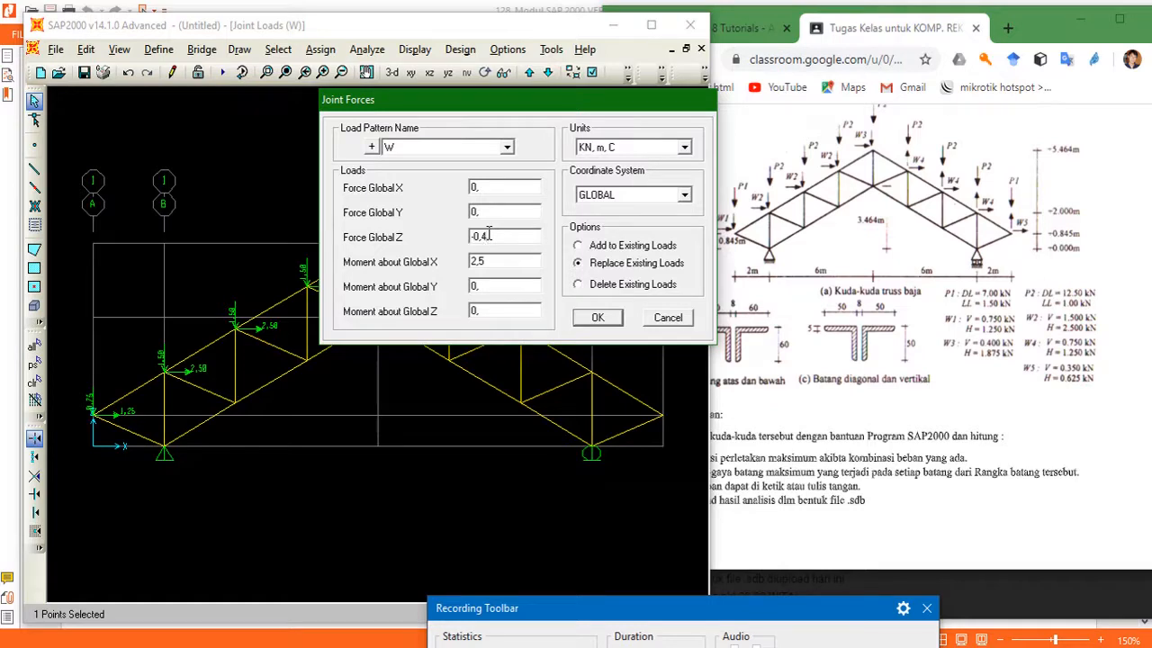
Enter 1.875 for the moment about Global X and apply the W load to the apex joint, added to existing loads
{"action": "double_click", "coordinate": [495, 262]}
{"action": "type", "text": "1"}
{"action": "left_click", "coordinate": [594, 247]}
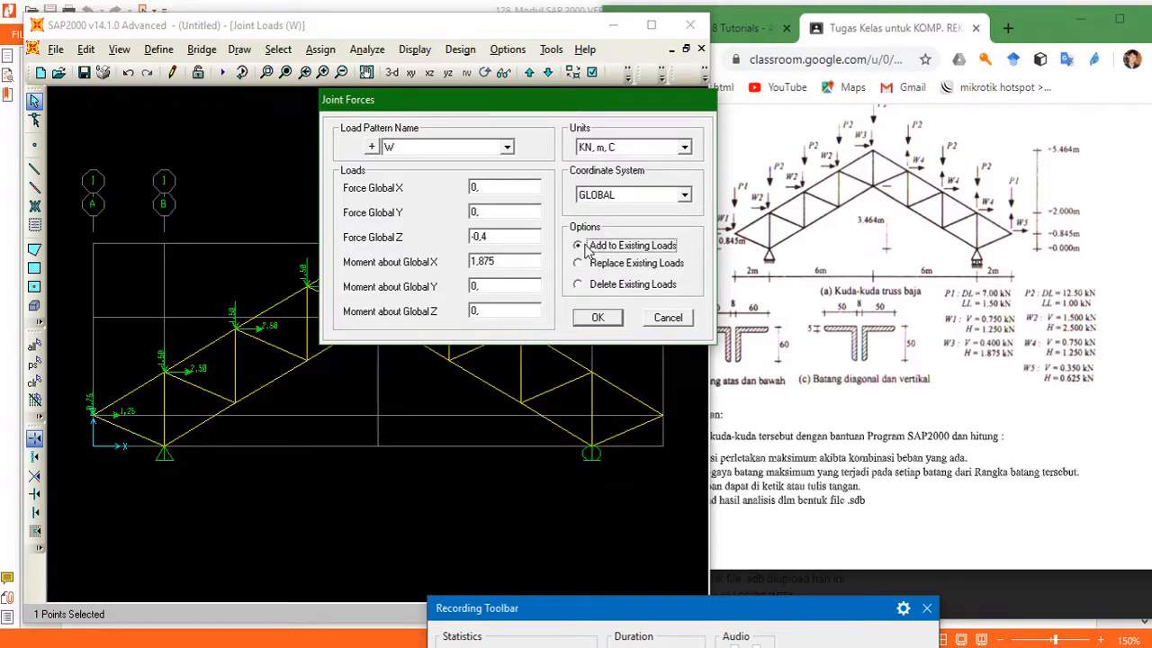
{"action": "left_click", "coordinate": [598, 317]}
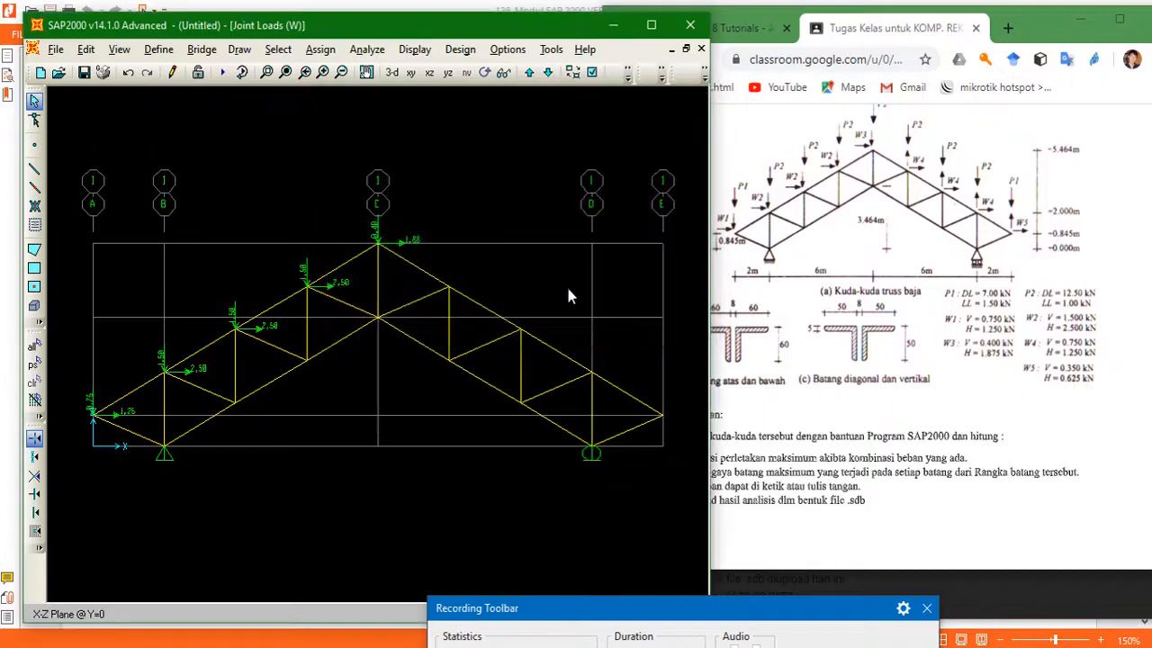
Select the three upper-chord joints between the apex and the grid E end and enter a W force of 0.75 kN in Global Z
{"action": "left_click", "coordinate": [449, 288]}
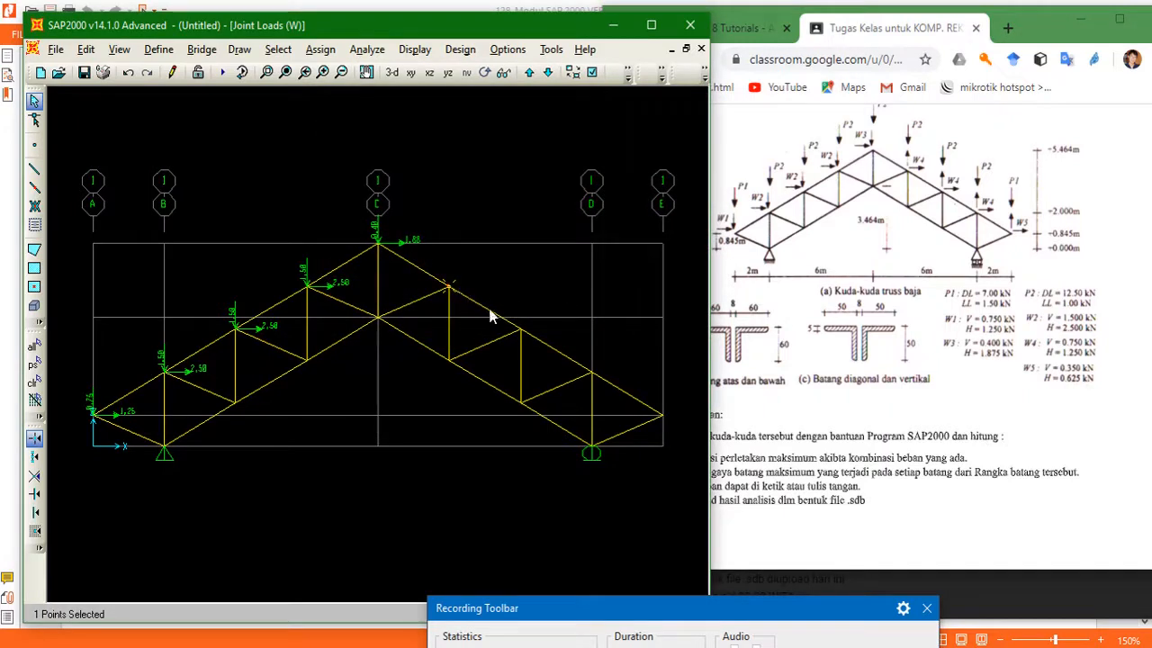
{"action": "left_click", "coordinate": [589, 372]}
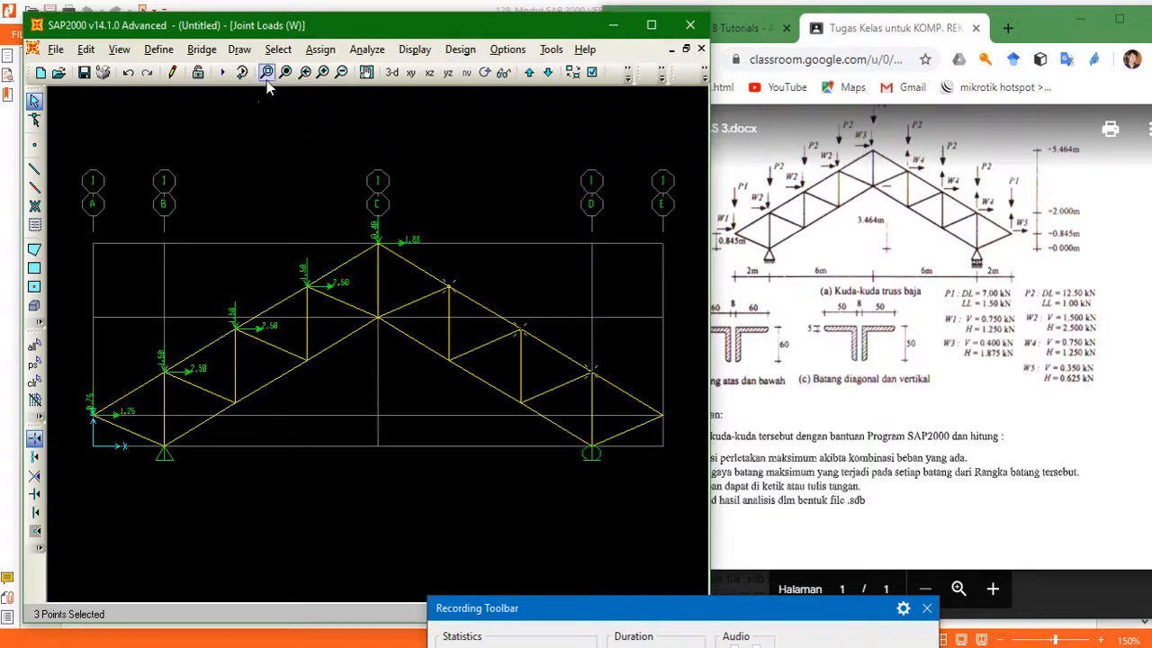
{"action": "left_click", "coordinate": [320, 49]}
{"action": "mouse_move", "coordinate": [458, 230]}
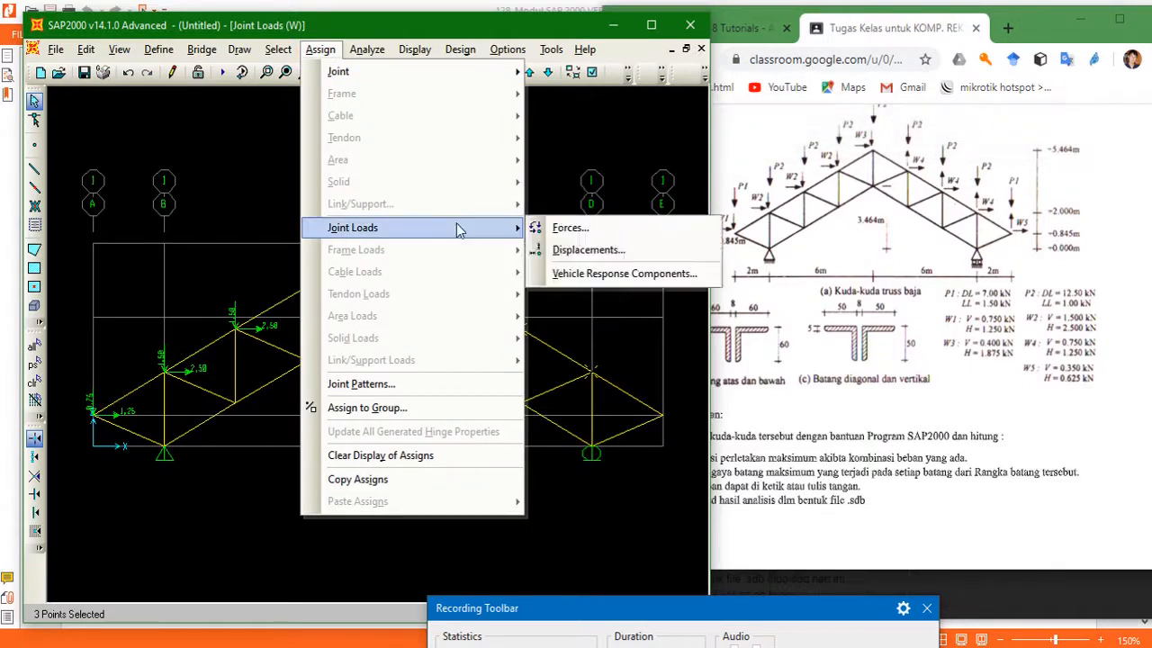
{"action": "left_click", "coordinate": [580, 234]}
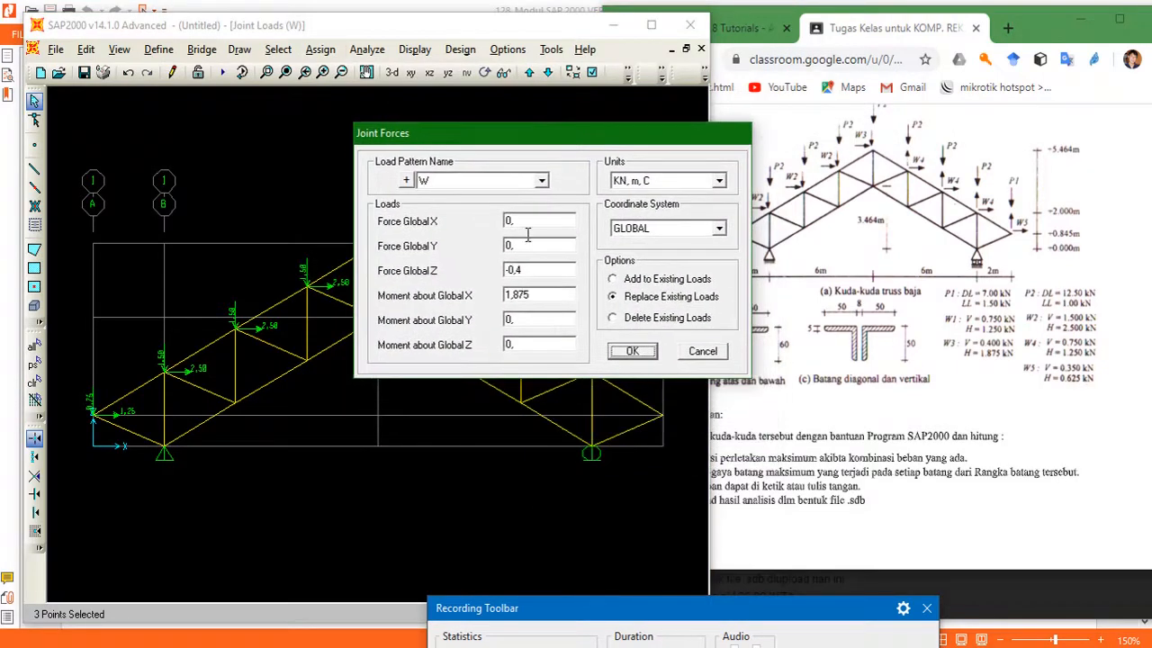
{"action": "left_click", "coordinate": [526, 270]}
{"action": "type", "text": "0,75"}
Enter 1.25 for the moment about Global X and apply the W load to those three joints, added to existing loads
{"action": "left_click", "coordinate": [531, 294]}
{"action": "type", "text": "1,25"}
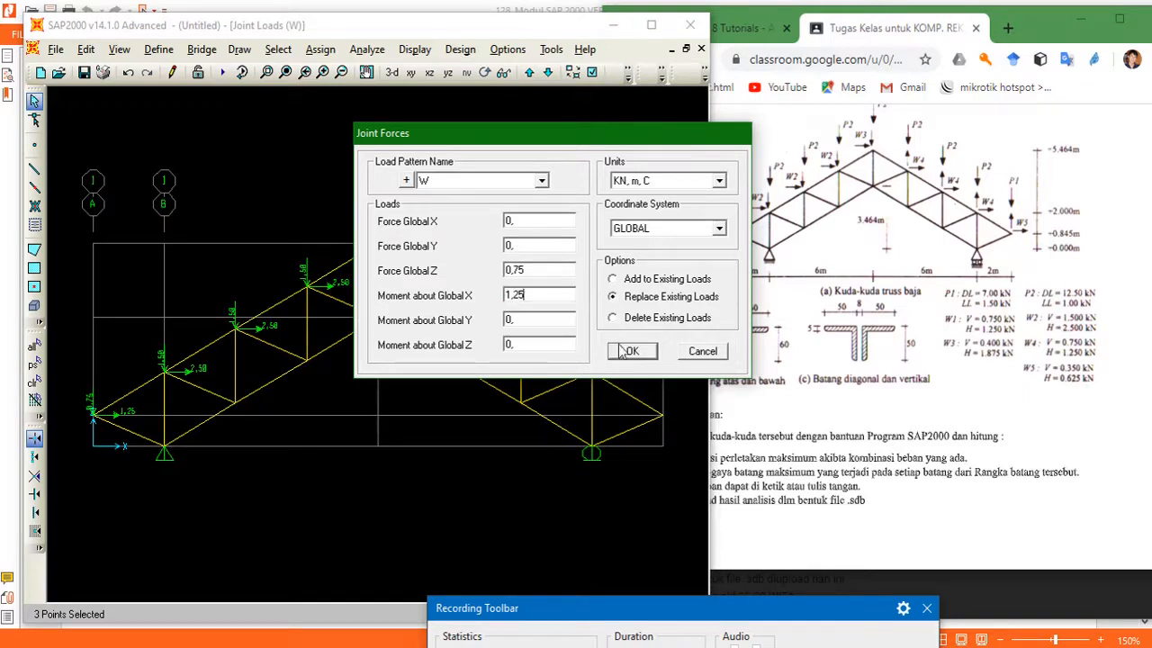
{"action": "left_click", "coordinate": [612, 279]}
{"action": "left_click", "coordinate": [633, 353]}
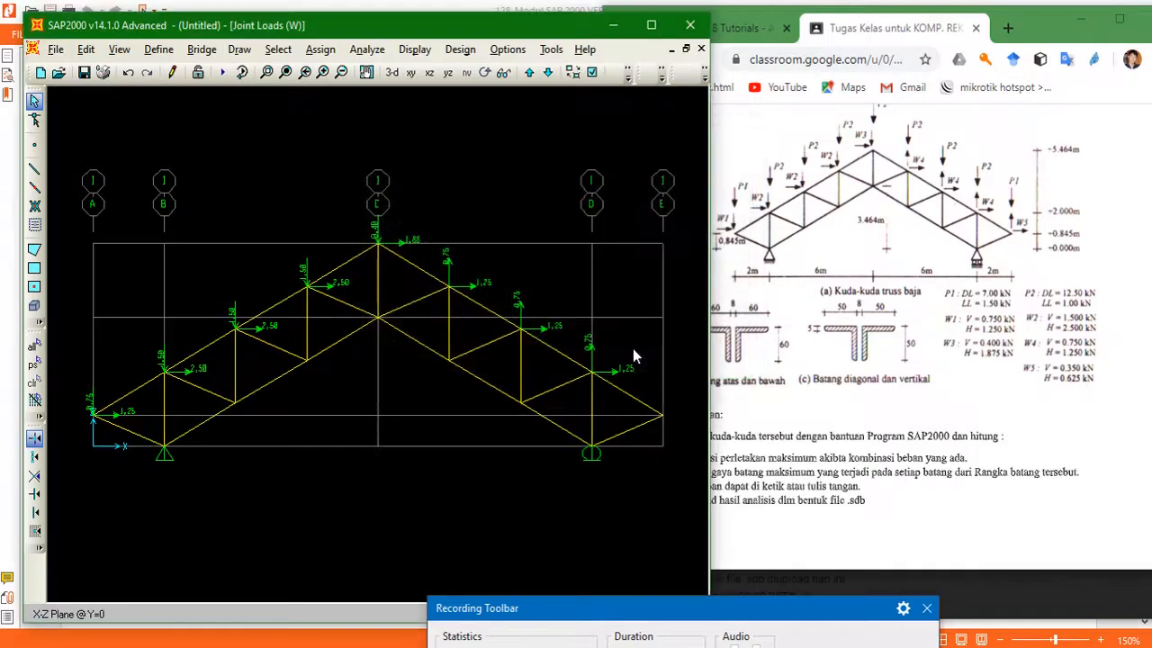
Select the outer end joint at grid E and enter a W joint force of 0.35 kN in Global Z
{"action": "left_click", "coordinate": [661, 414]}
{"action": "left_click", "coordinate": [320, 49]}
{"action": "mouse_move", "coordinate": [381, 226]}
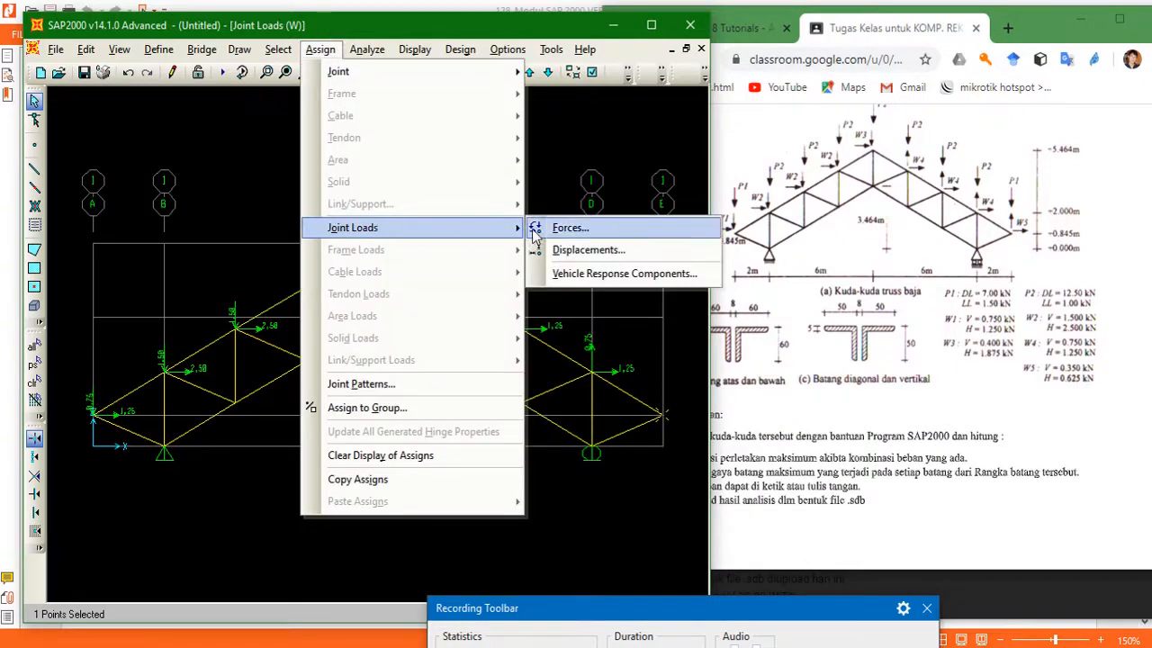
{"action": "left_click", "coordinate": [562, 230]}
{"action": "left_click_drag", "start_coordinate": [559, 234], "coordinate": [434, 173]}
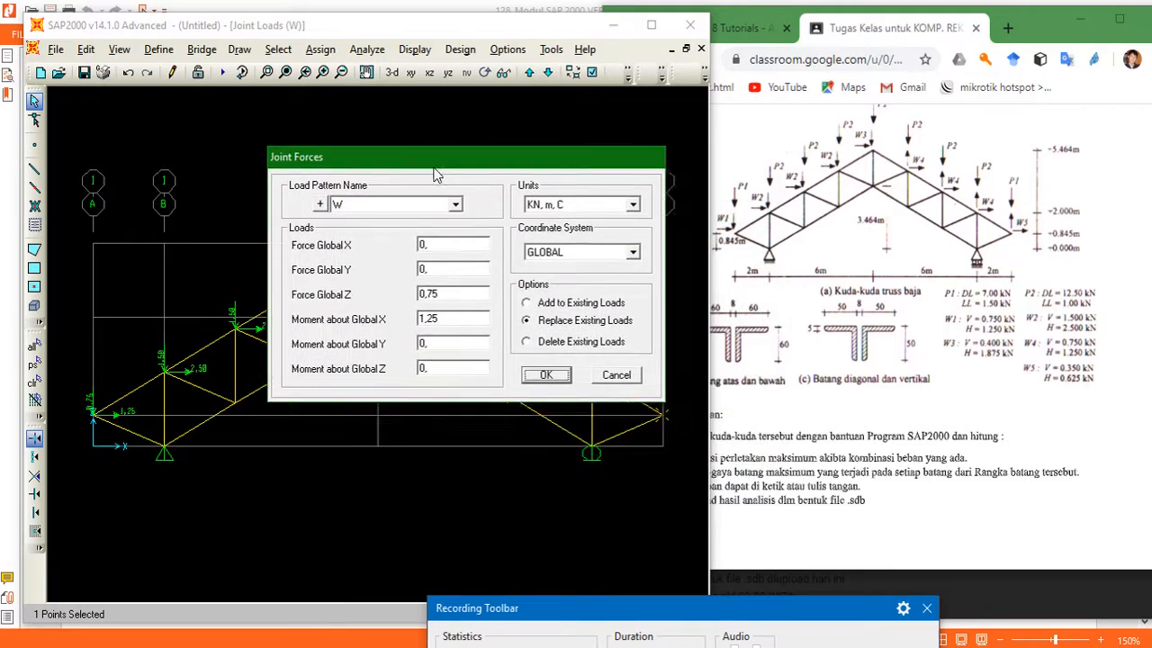
{"action": "double_click", "coordinate": [430, 295]}
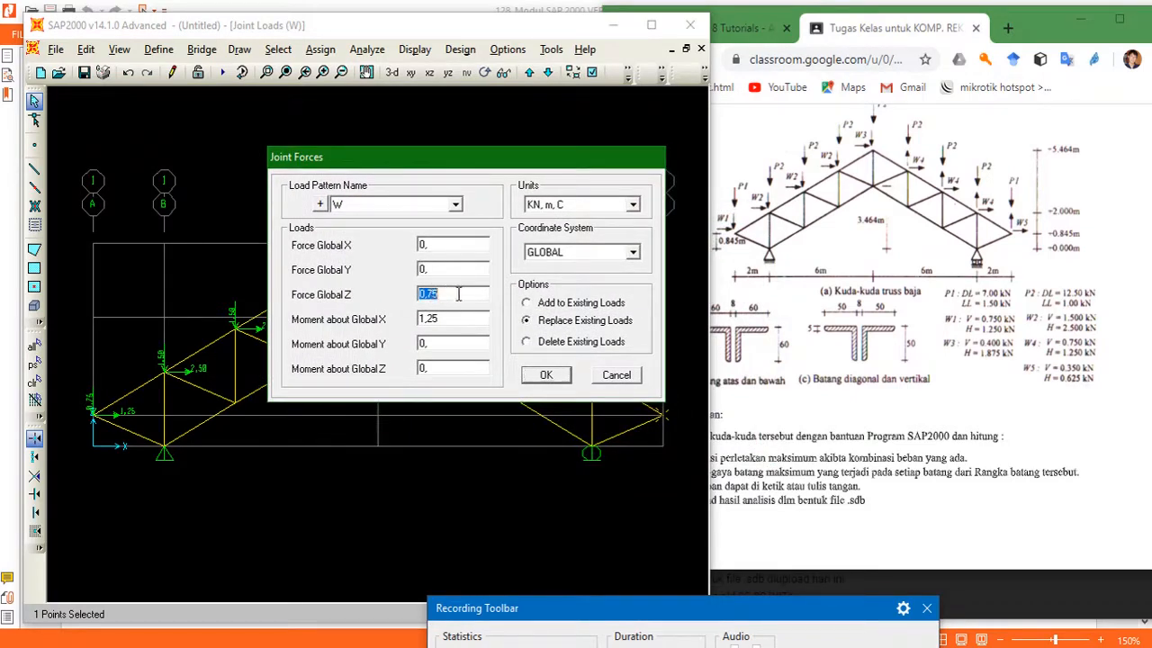
{"action": "type", "text": "0,35"}
Enter 0.625 for the moment about Global X and apply the W load to the grid E end joint
{"action": "double_click", "coordinate": [451, 318]}
{"action": "type", "text": "0,625"}
{"action": "left_click", "coordinate": [548, 371]}
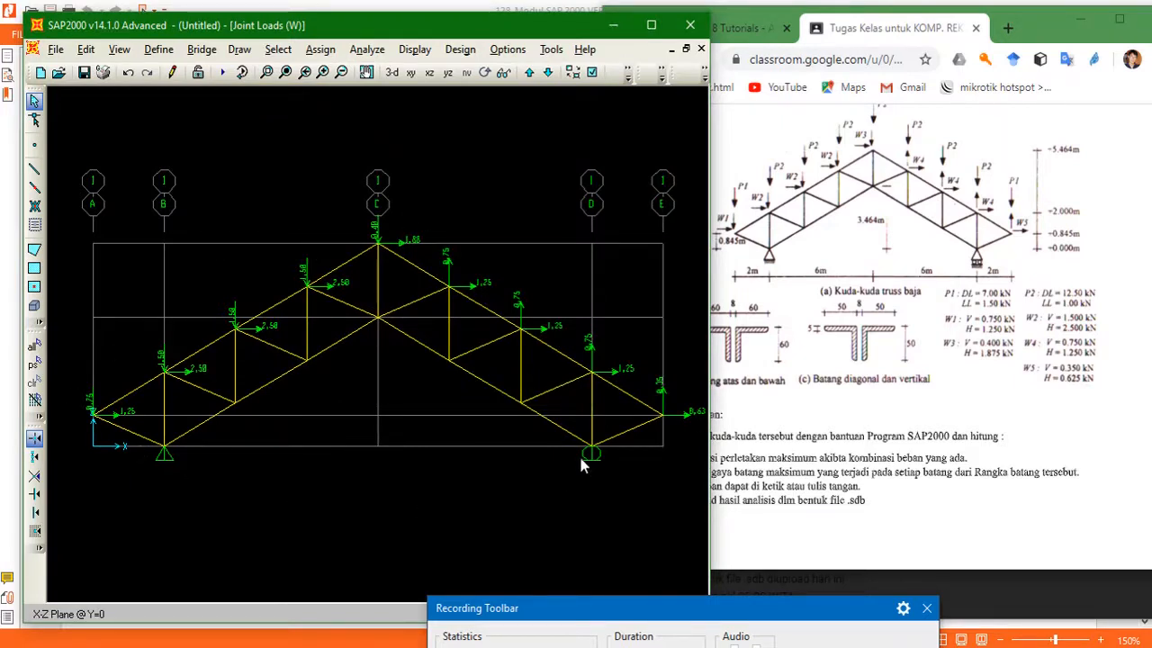
Maximize the SAP2000 window and fit the whole loaded truss in the view
{"action": "left_click", "coordinate": [792, 429]}
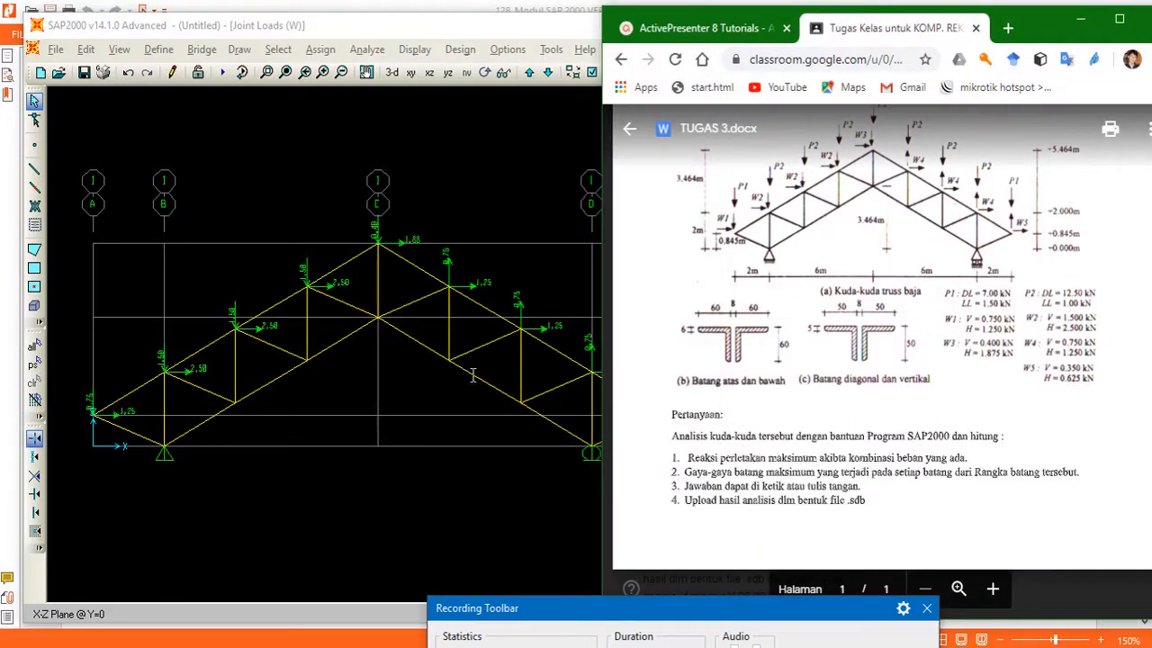
{"action": "left_click", "coordinate": [393, 397]}
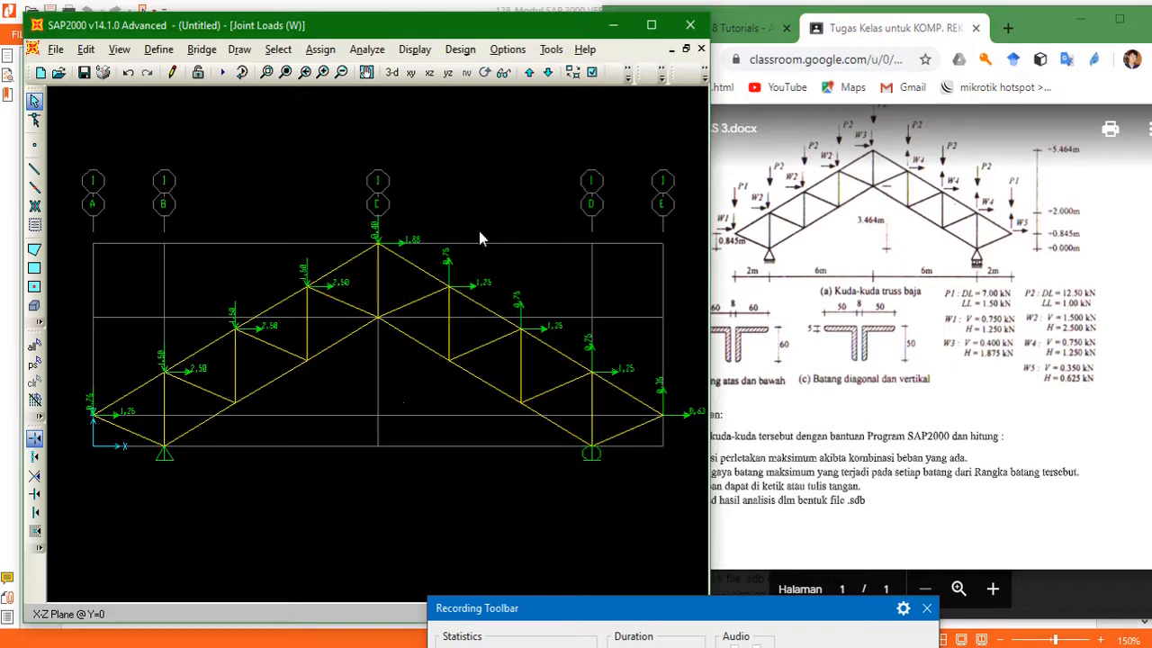
{"action": "left_click", "coordinate": [650, 25]}
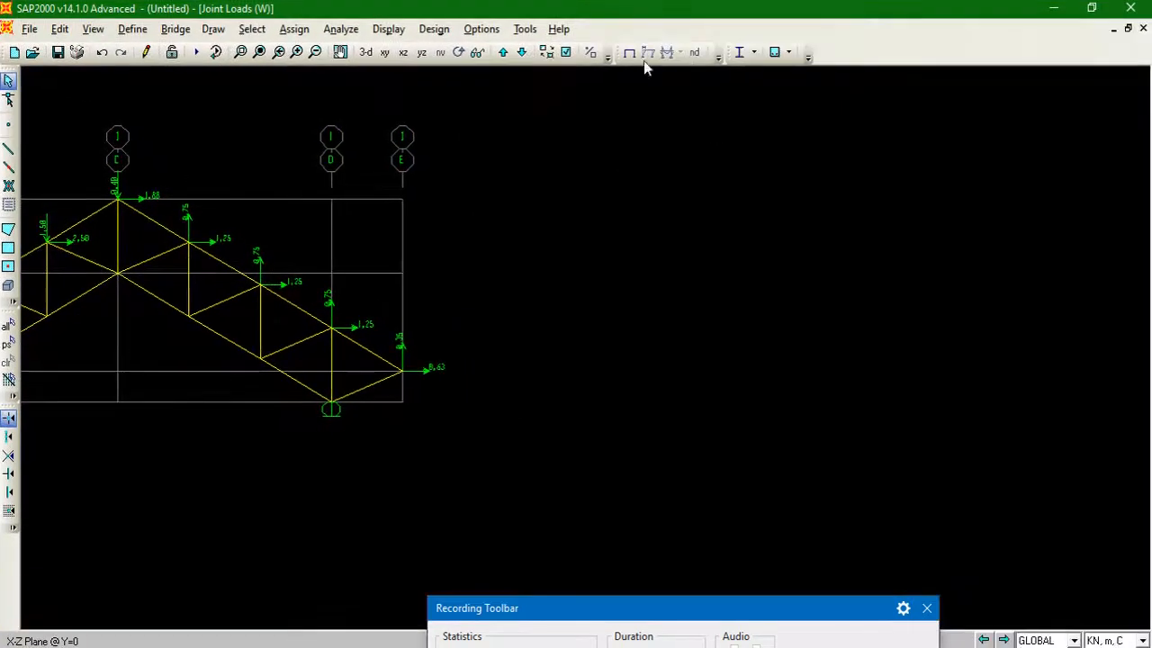
{"action": "left_click", "coordinate": [260, 51]}
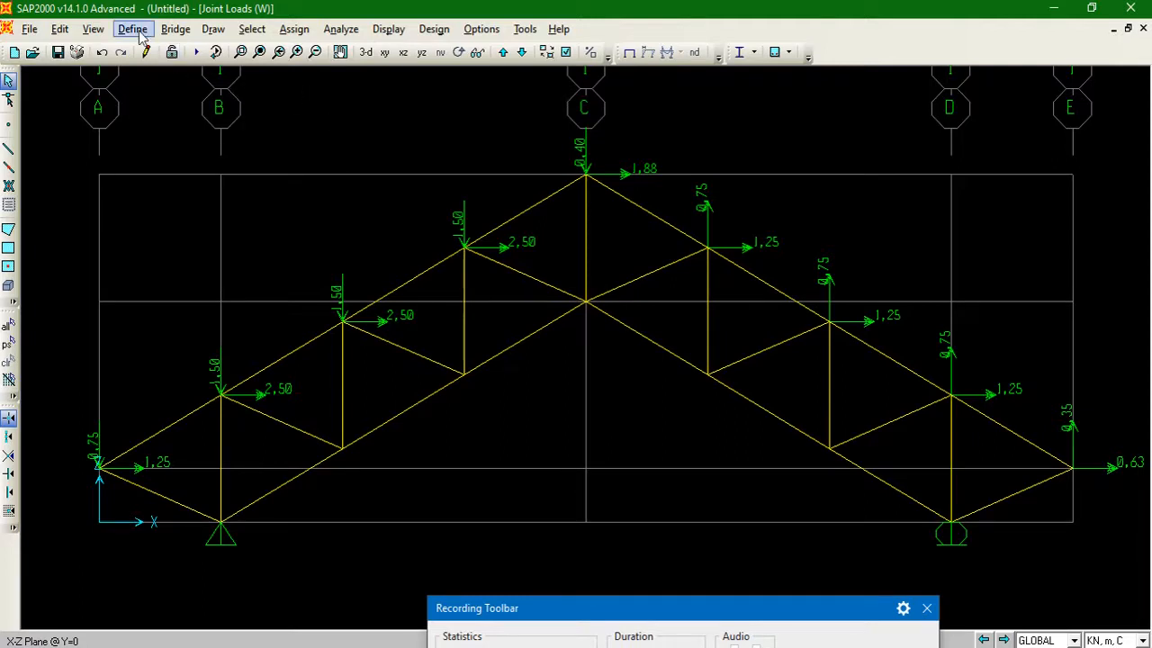
Set the analysis options to the Plane Frame degrees of freedom in the XZ plane
{"action": "left_click", "coordinate": [343, 32]}
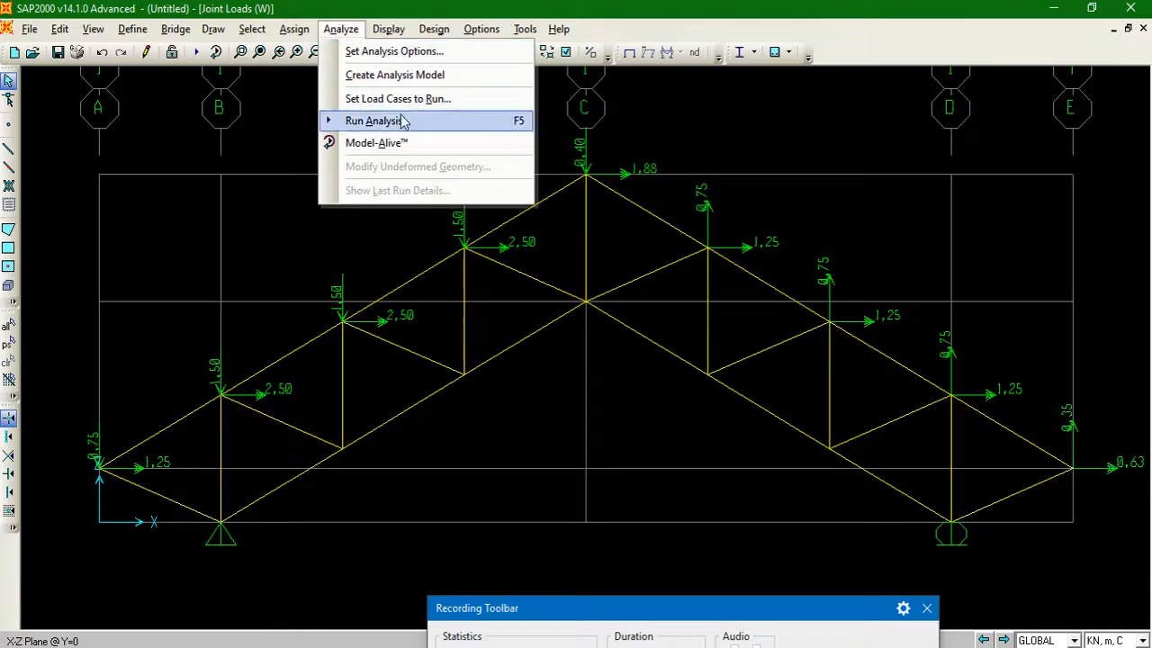
{"action": "left_click", "coordinate": [404, 52]}
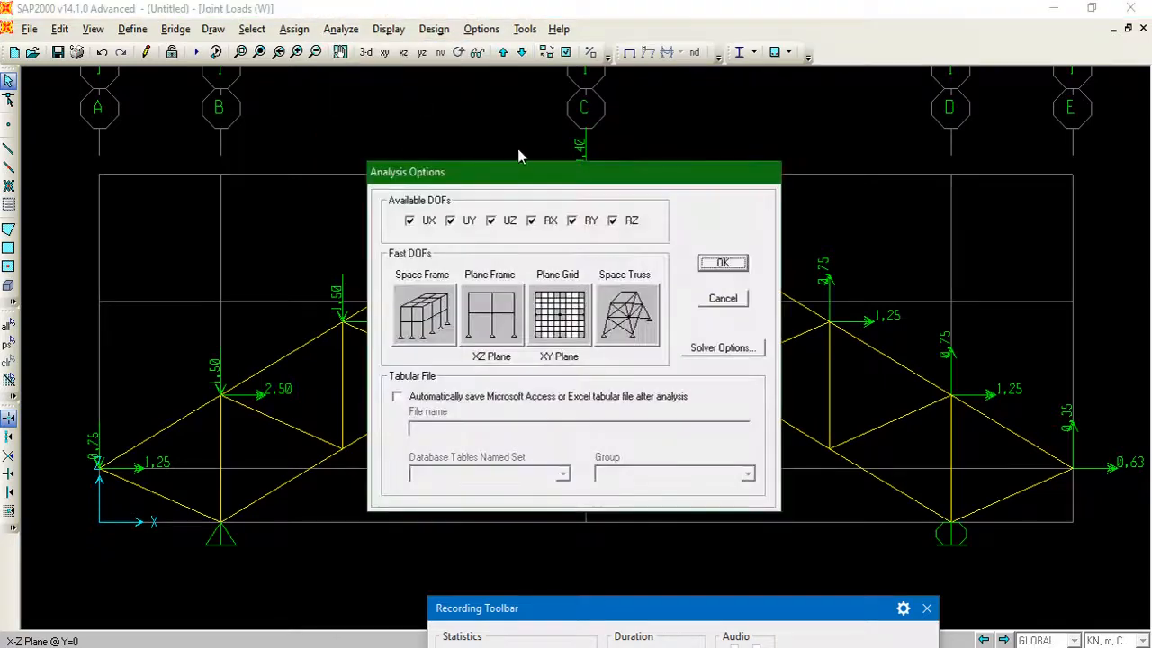
{"action": "left_click", "coordinate": [503, 322]}
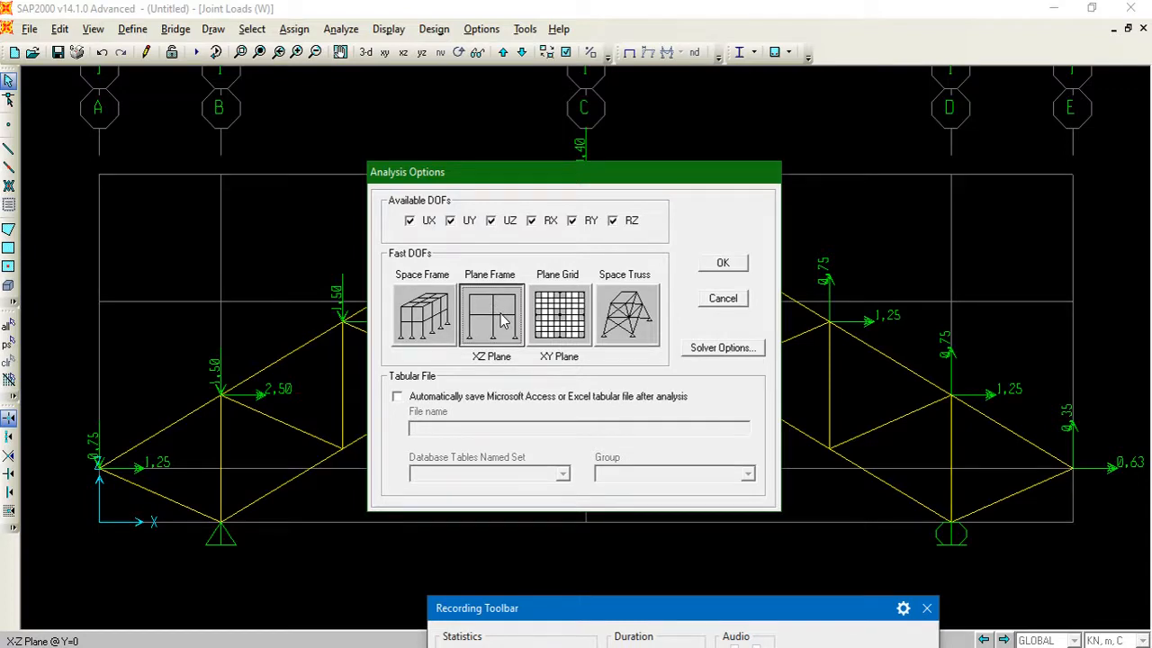
{"action": "left_click", "coordinate": [504, 321]}
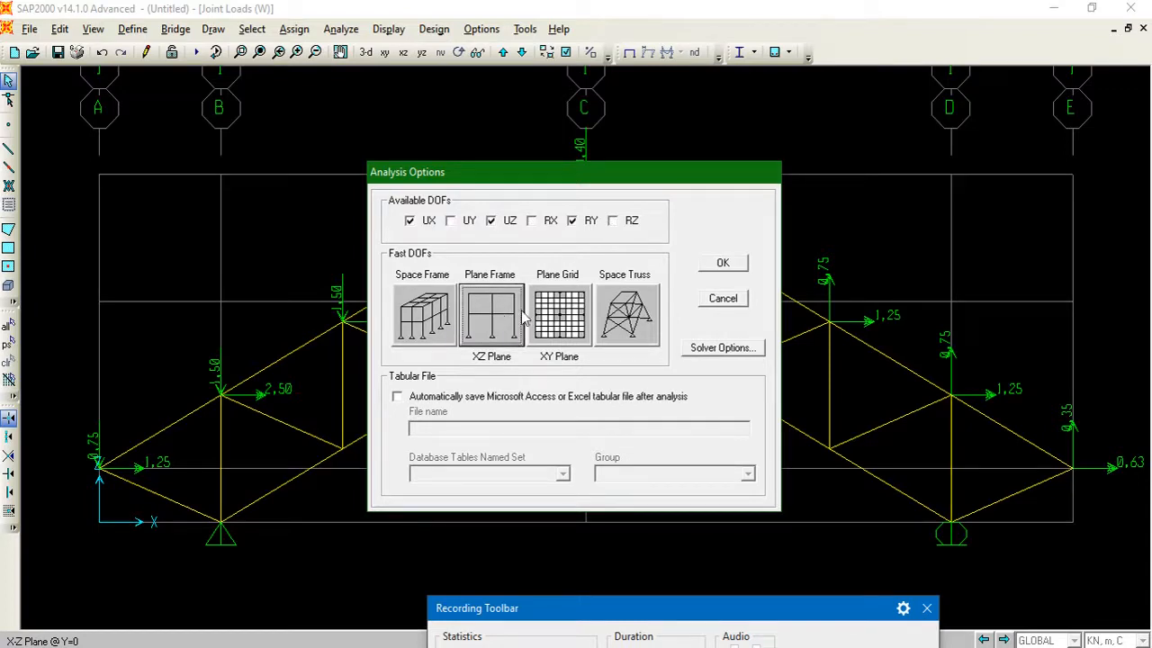
{"action": "left_click", "coordinate": [722, 262]}
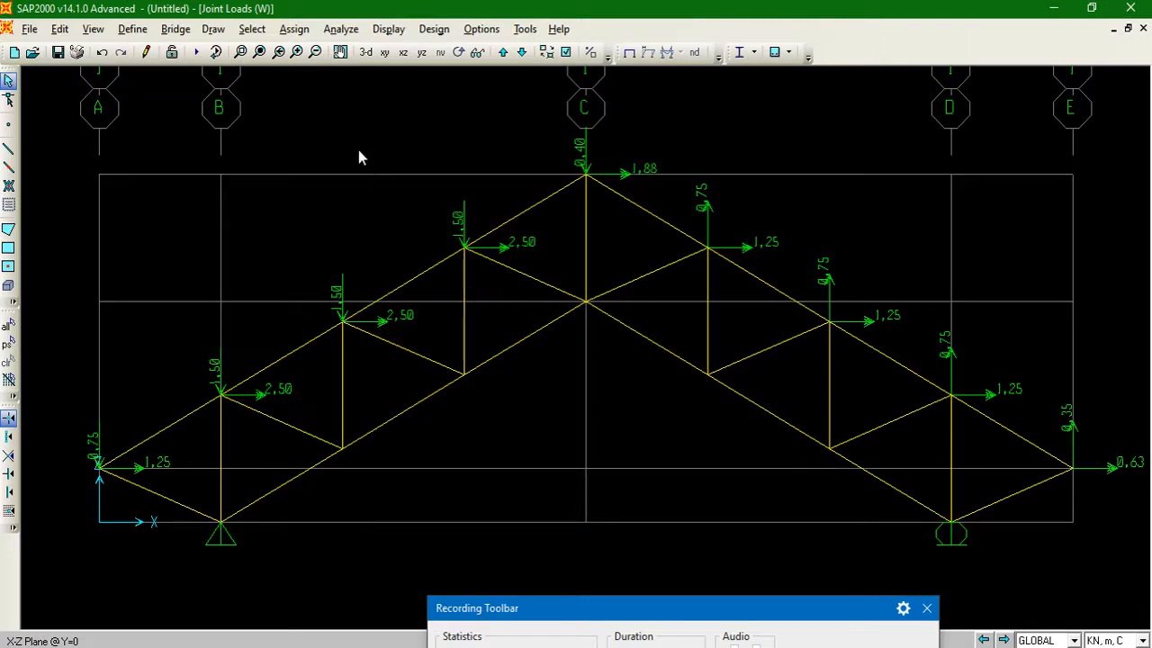
Open the analysis run settings, set the MODAL case to Do Not Run and the analysis monitor to Always Show
{"action": "left_click", "coordinate": [340, 29]}
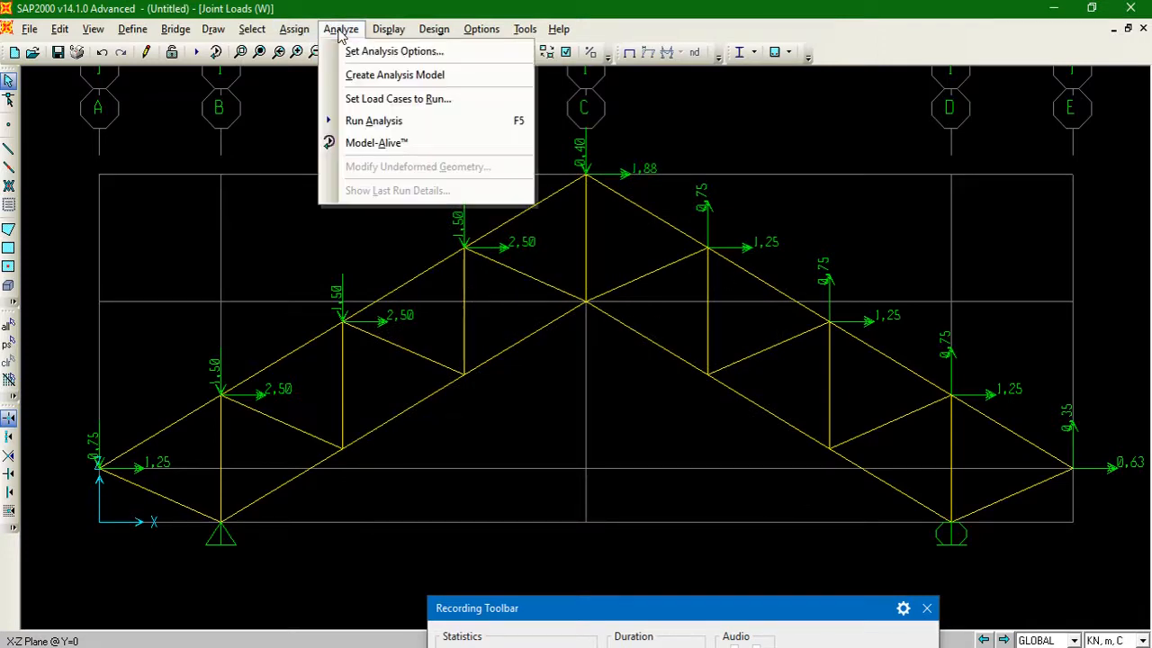
{"action": "left_click", "coordinate": [369, 120]}
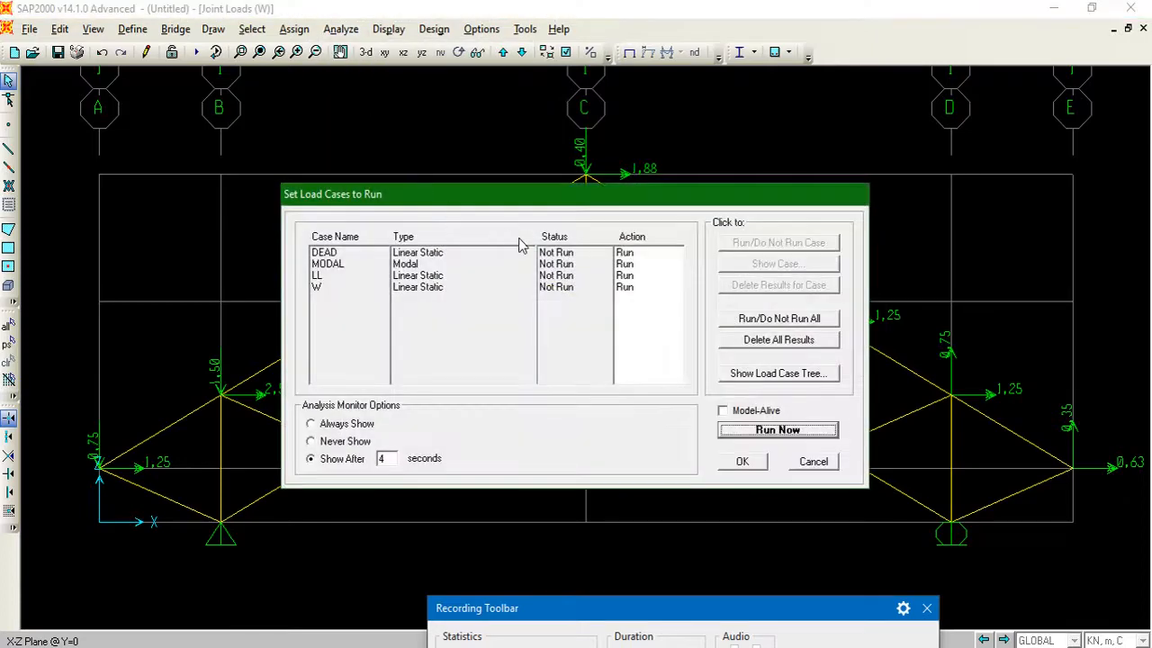
{"action": "left_click", "coordinate": [333, 264]}
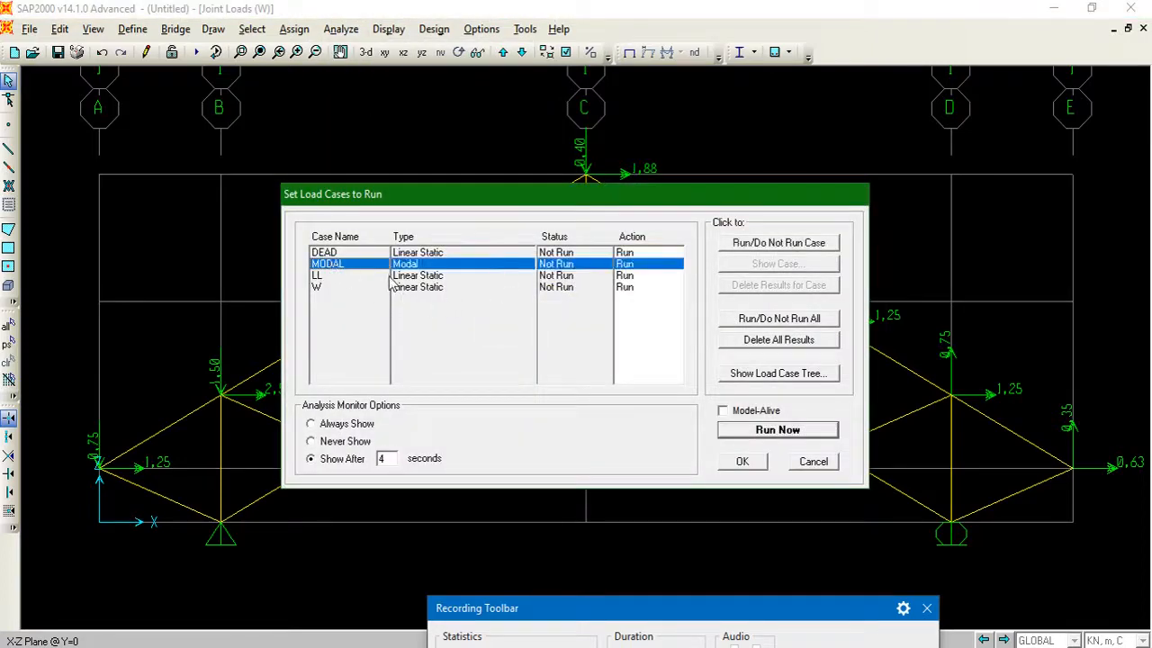
{"action": "left_click", "coordinate": [745, 245]}
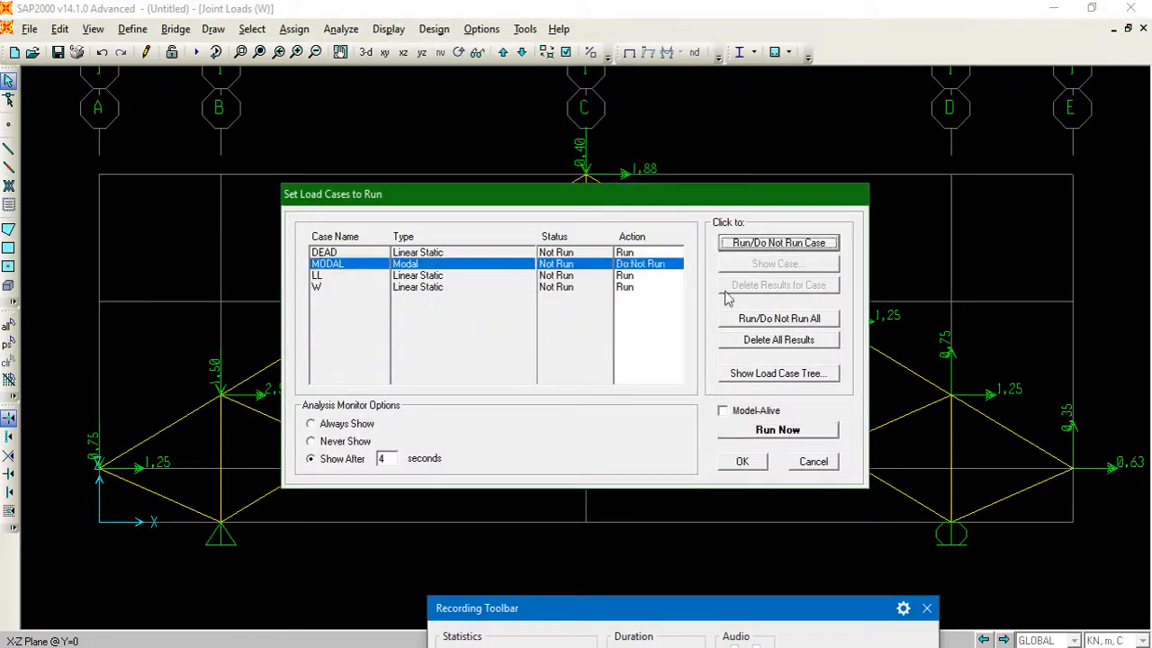
{"action": "left_click", "coordinate": [312, 424]}
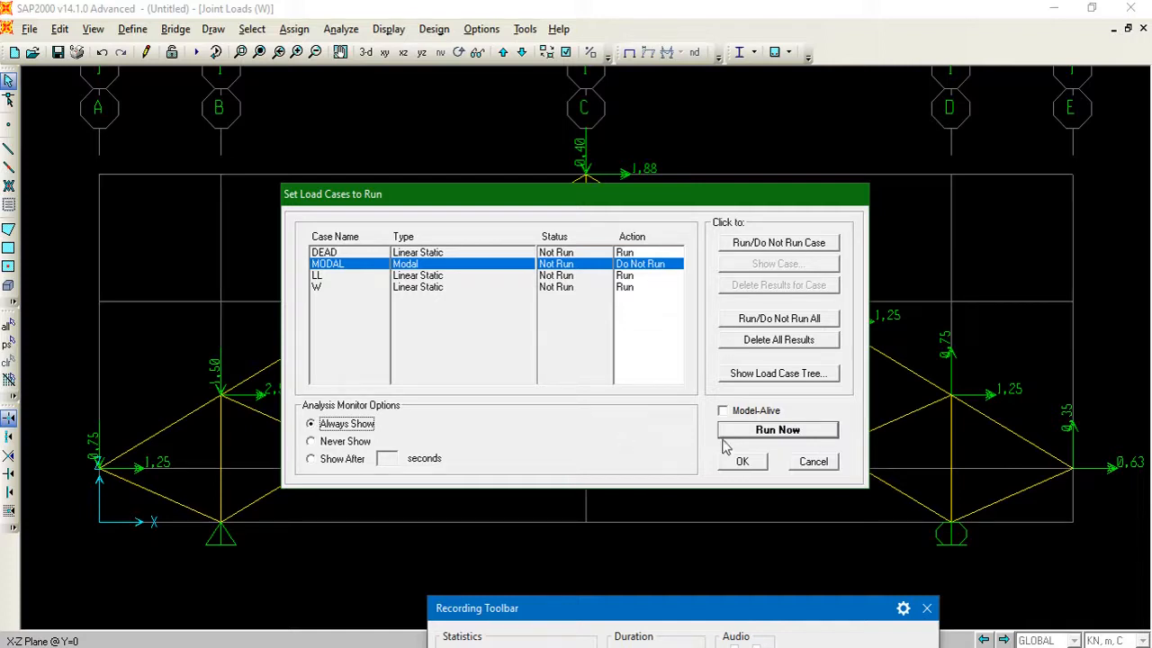
Start the analysis run and browse the model's save location on drive D to MATERI KULIAH, APLIKASI KOMPUTER, 2020
{"action": "left_click", "coordinate": [776, 435]}
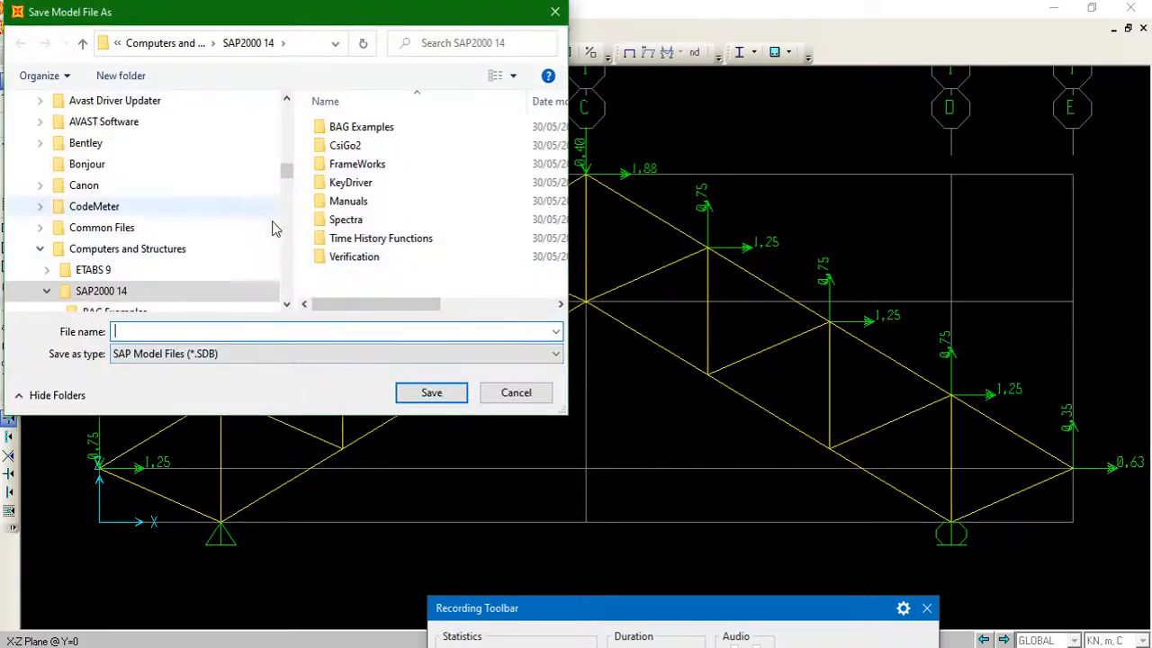
{"action": "left_click_drag", "start_coordinate": [284, 171], "coordinate": [288, 285]}
{"action": "left_click", "coordinate": [27, 185]}
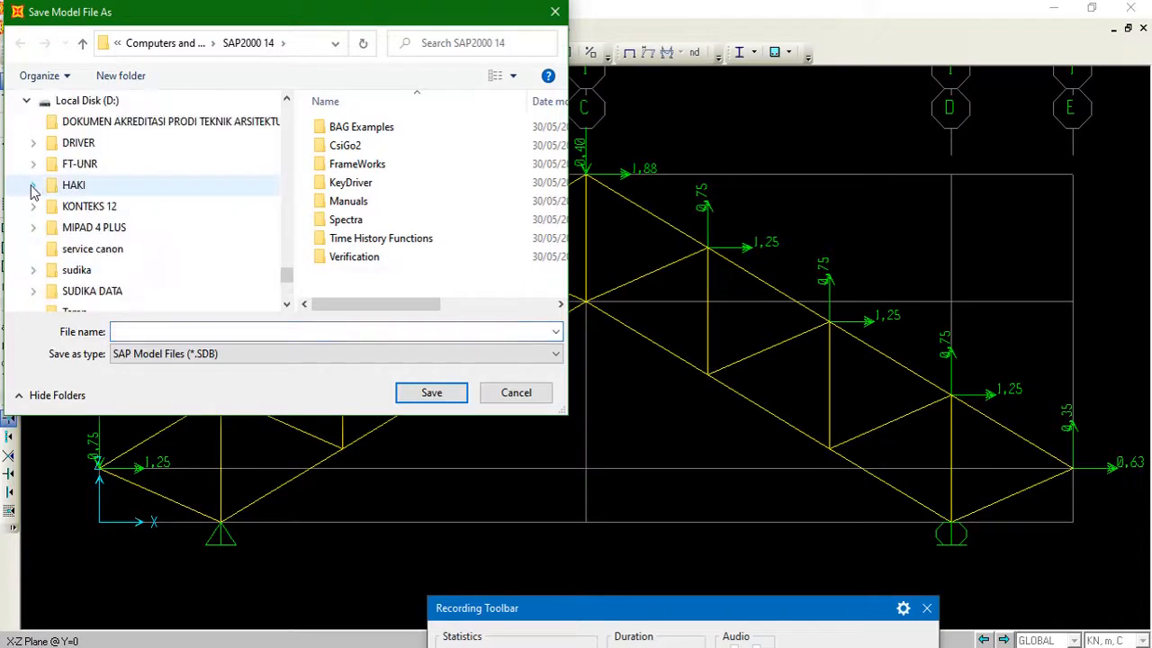
{"action": "left_click", "coordinate": [33, 291]}
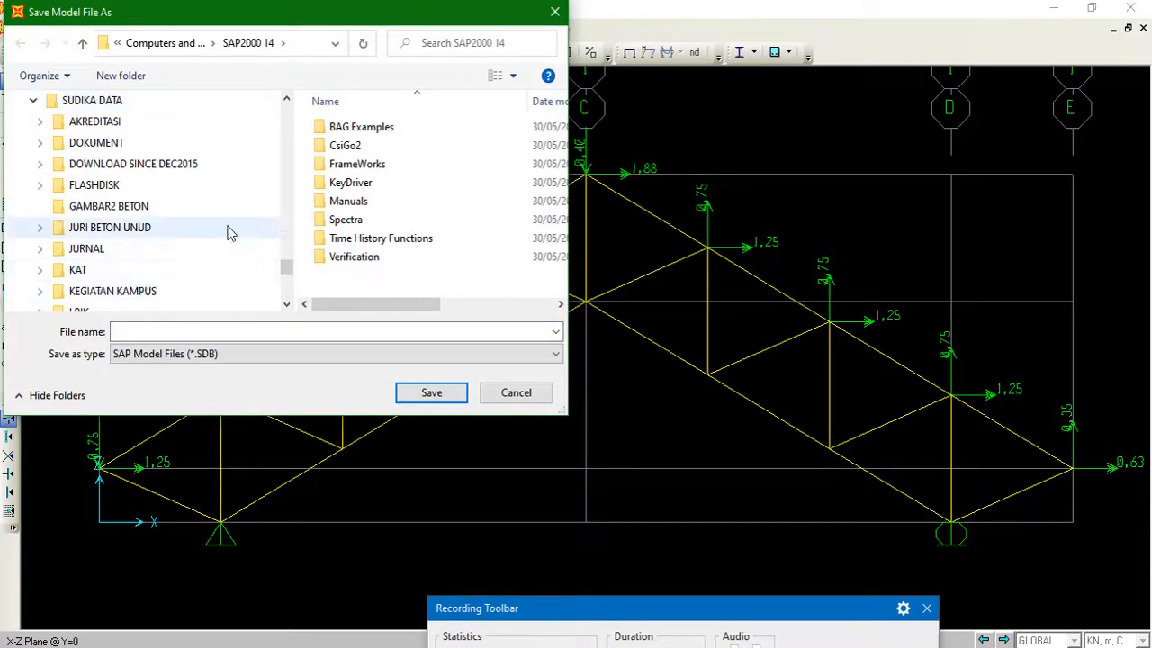
{"action": "scroll", "coordinate": [121, 197], "scroll_direction": "up", "scroll_amount": 1}
{"action": "scroll", "coordinate": [122, 197], "scroll_direction": "down", "scroll_amount": 1}
{"action": "scroll", "coordinate": [121, 197], "scroll_direction": "down", "scroll_amount": 2}
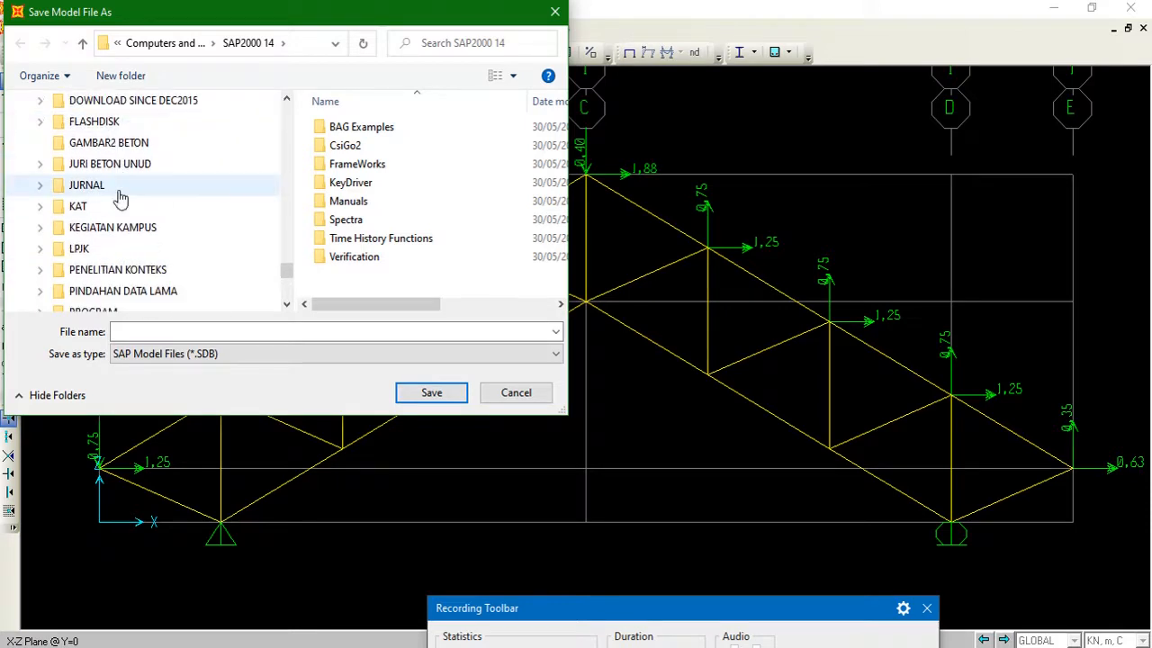
{"action": "left_click", "coordinate": [41, 236]}
{"action": "scroll", "coordinate": [84, 227], "scroll_direction": "down", "scroll_amount": 1}
{"action": "left_click", "coordinate": [54, 235]}
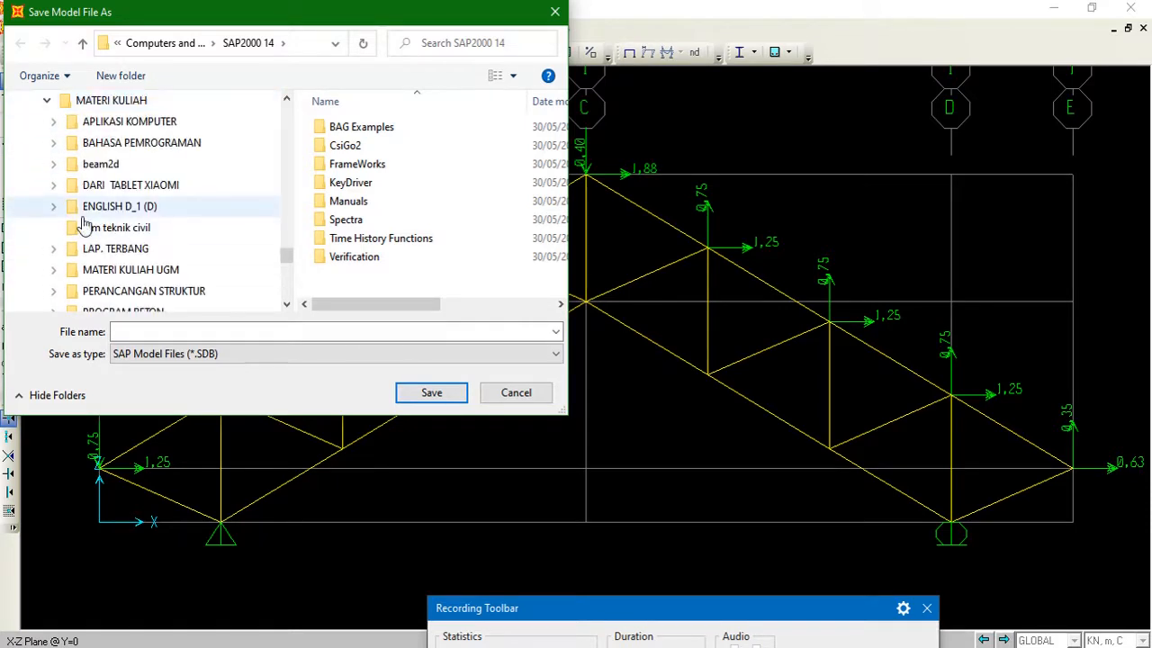
{"action": "left_click", "coordinate": [53, 121]}
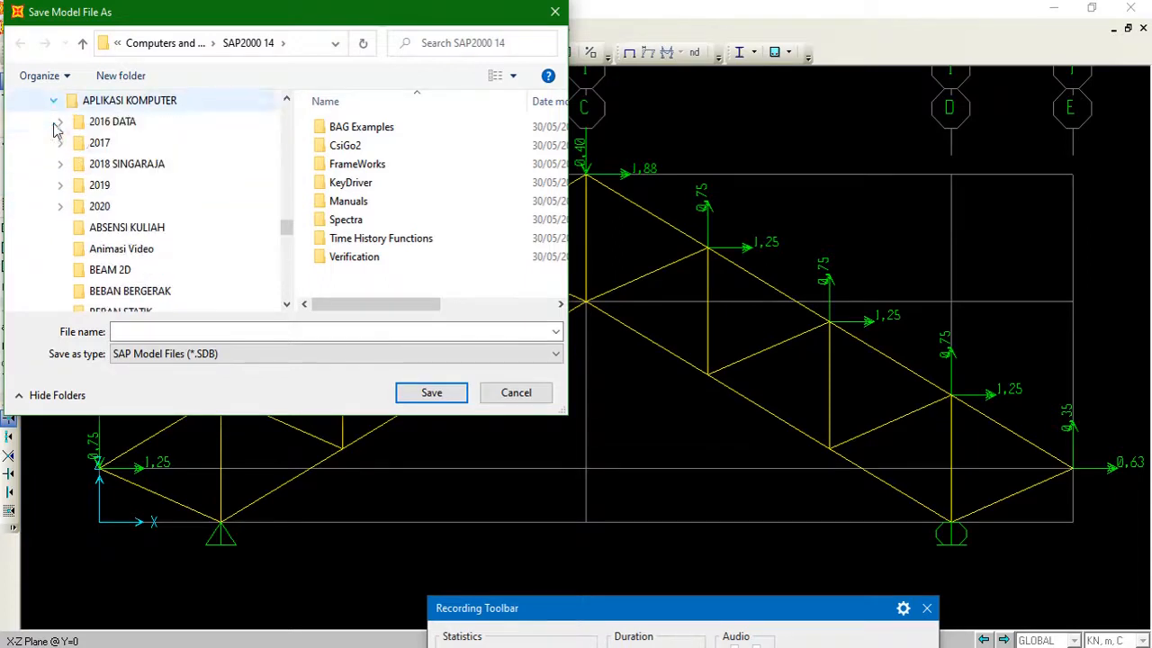
{"action": "scroll", "coordinate": [95, 192], "scroll_direction": "down", "scroll_amount": 1}
{"action": "left_click", "coordinate": [60, 164]}
{"action": "left_click", "coordinate": [83, 168]}
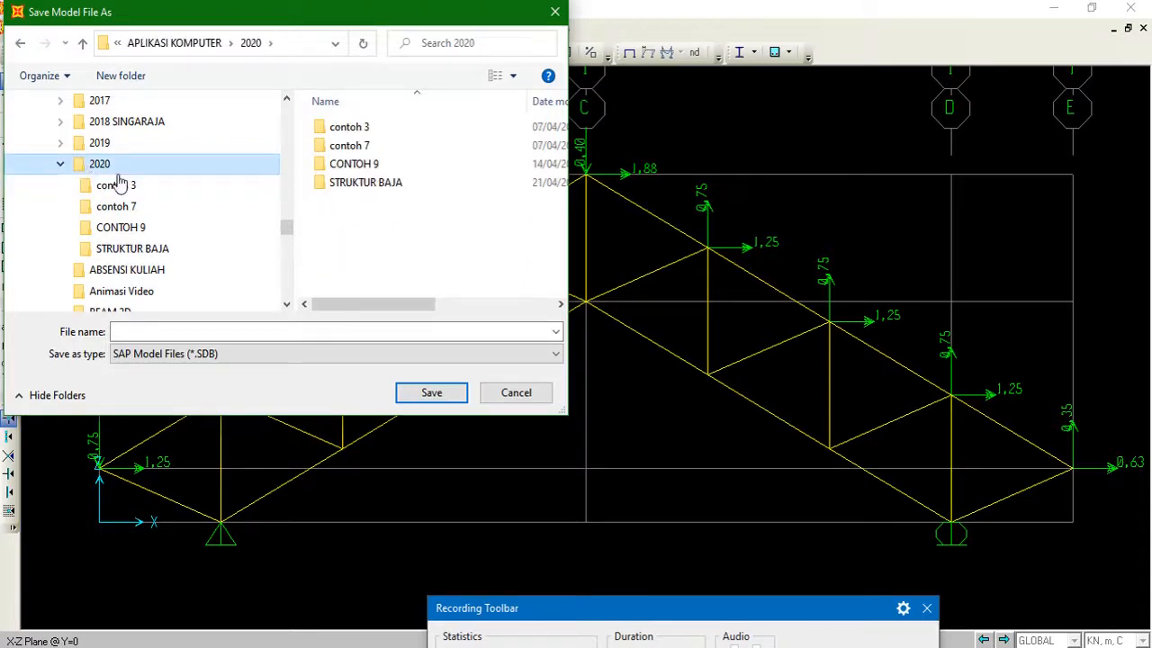
Create a folder named TUGAS 3 inside the 2020 folder
{"action": "left_click", "coordinate": [135, 82]}
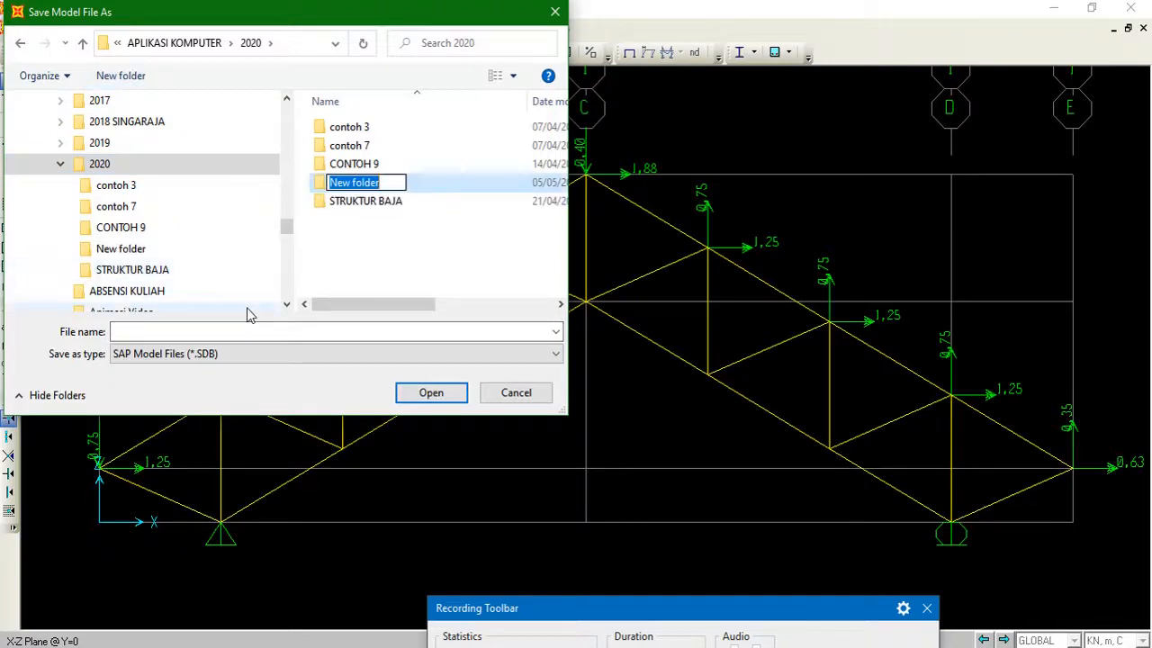
{"action": "type", "text": "TU"}
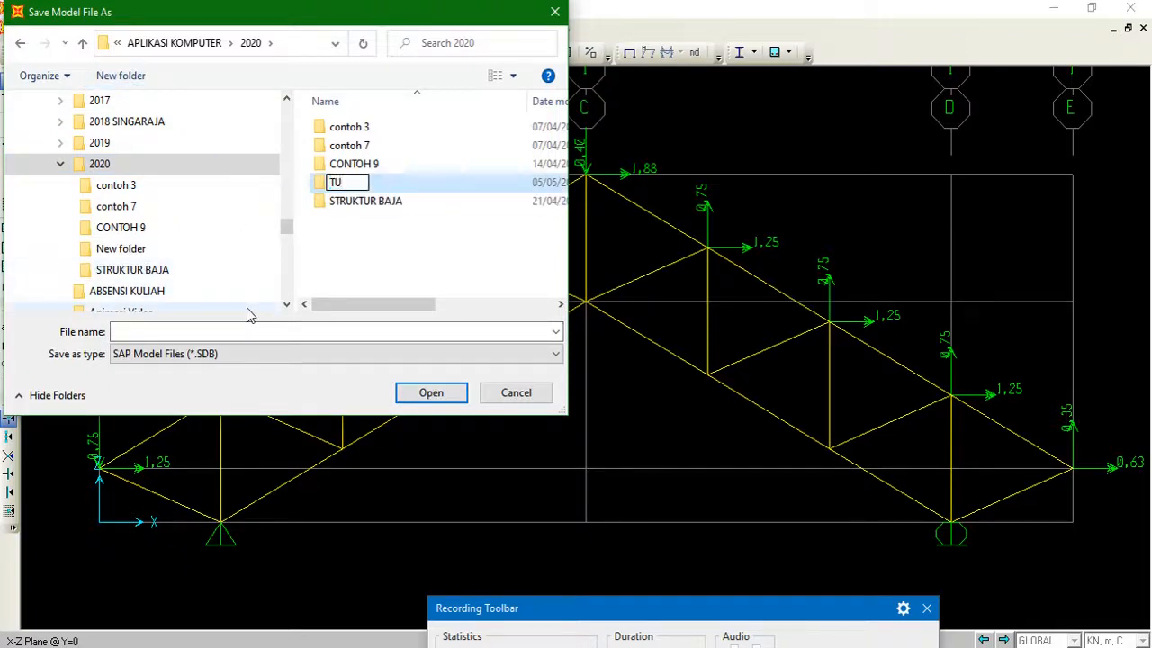
{"action": "type", "text": "GAS 3"}
{"action": "key", "text": "Return"}
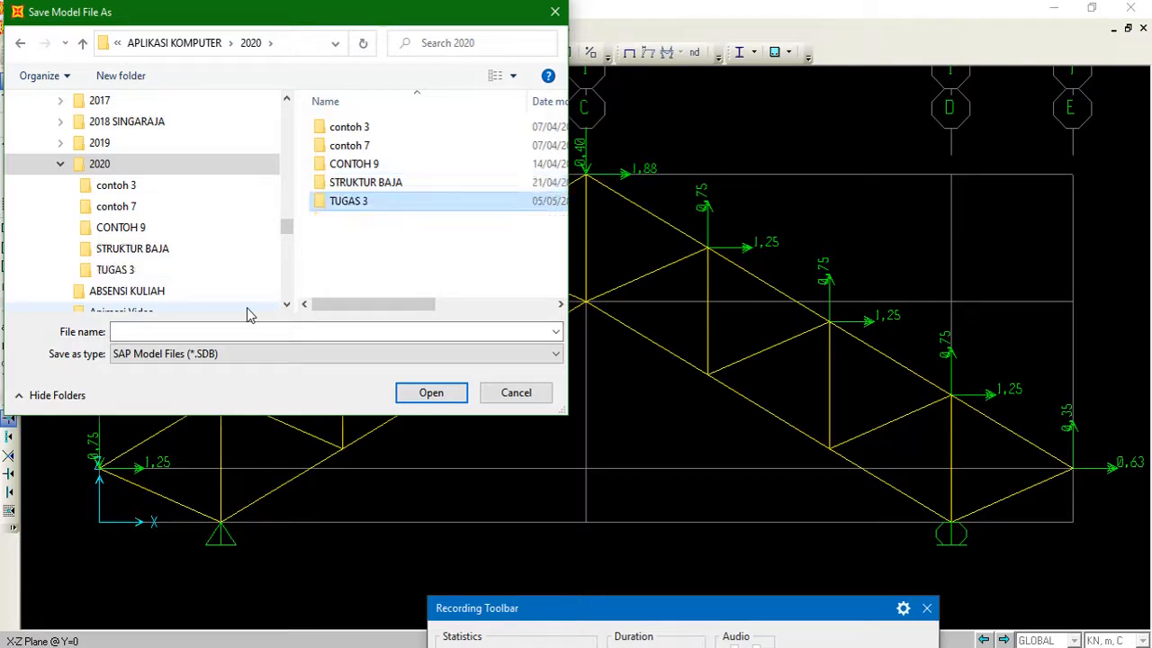
Save the model as TRUSS in the 2020 folder, let the analysis run and close its completion report
{"action": "left_click", "coordinate": [156, 331]}
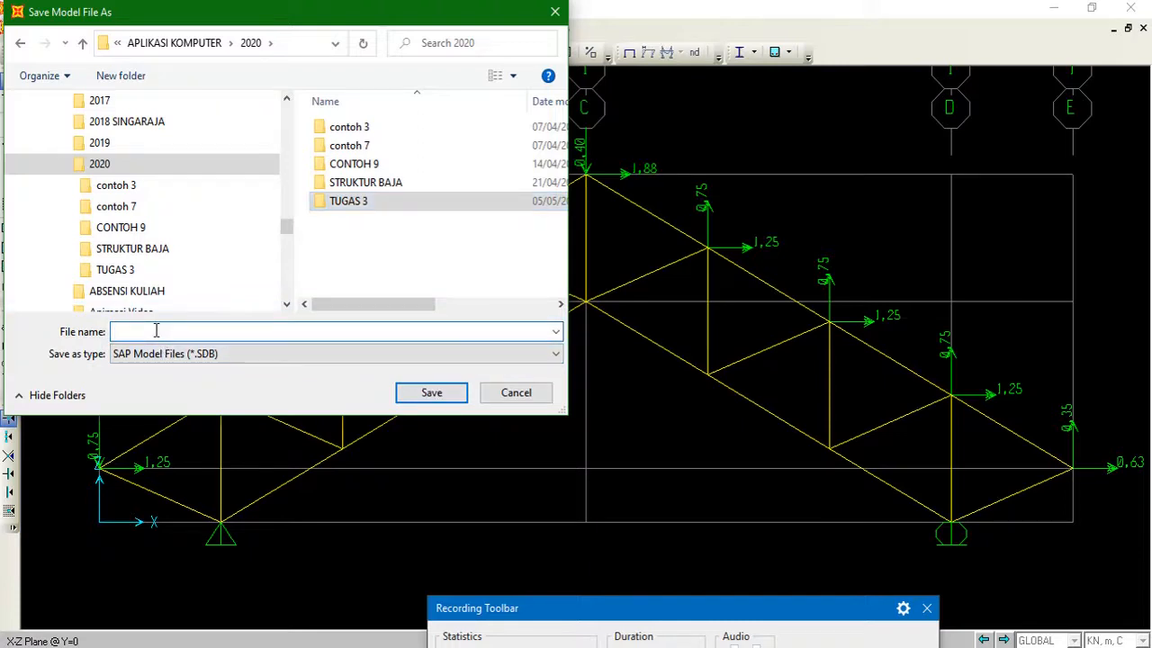
{"action": "type", "text": "TRUSS"}
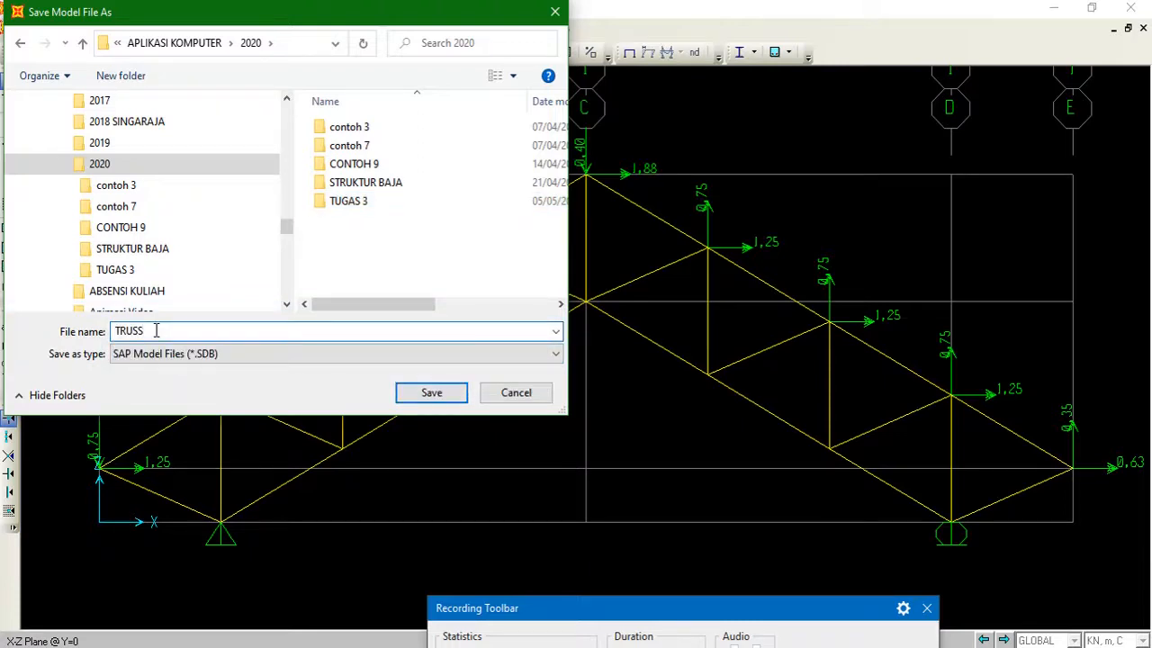
{"action": "left_click", "coordinate": [432, 393]}
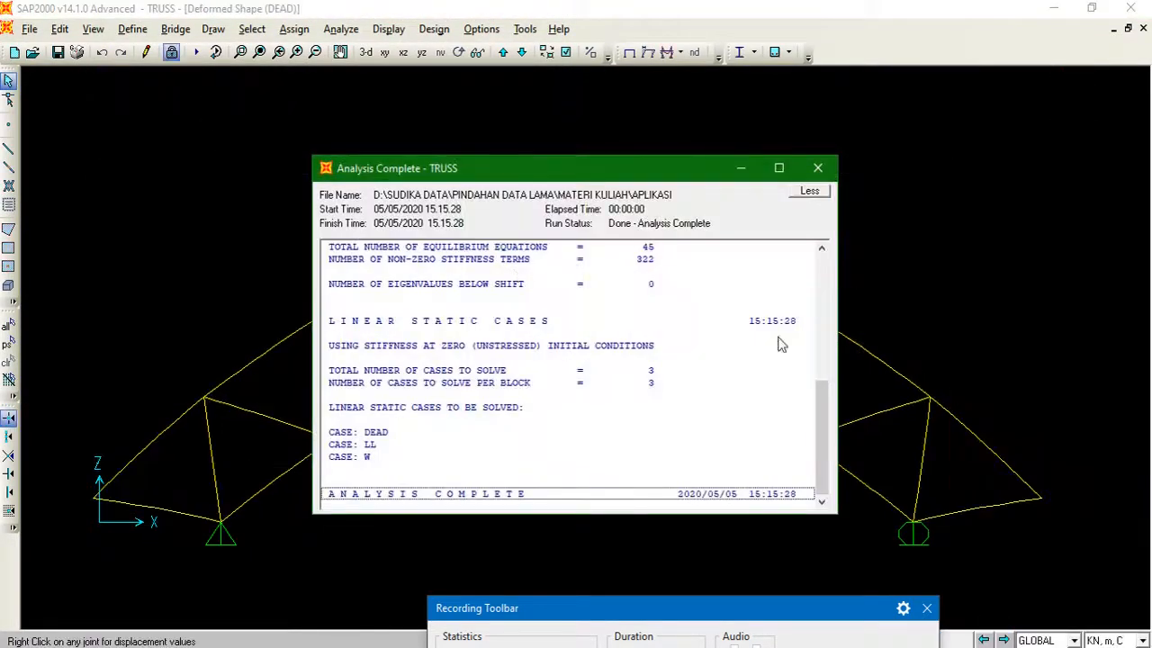
{"action": "left_click_drag", "start_coordinate": [823, 433], "coordinate": [837, 455]}
{"action": "left_click", "coordinate": [818, 170]}
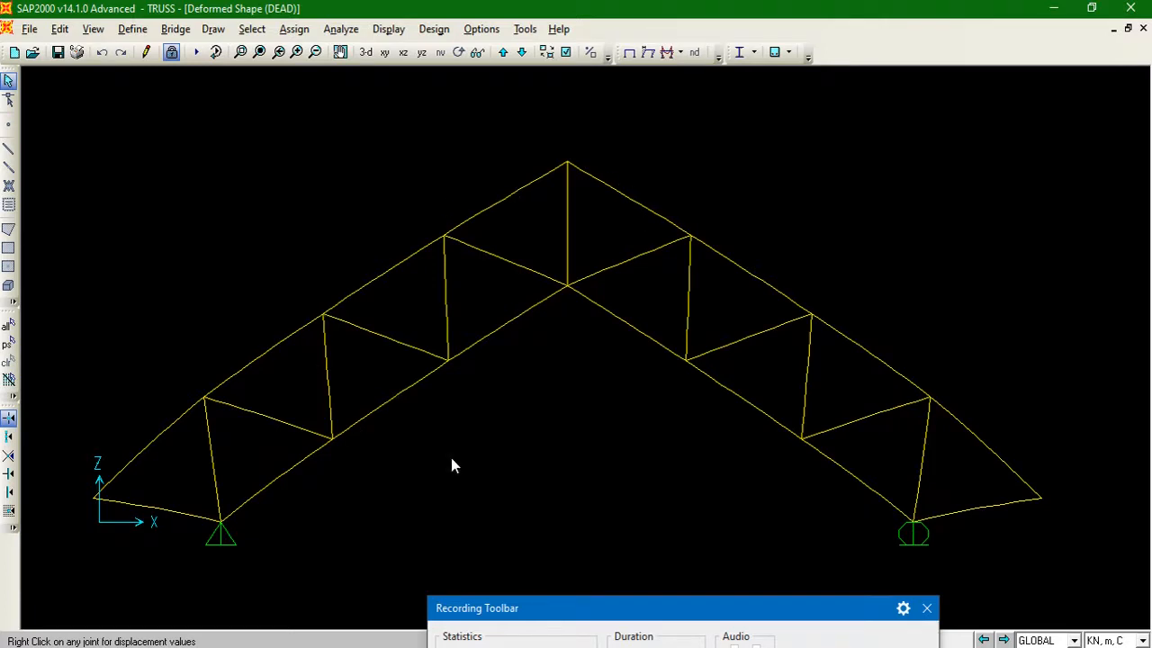
Show the truss's deformed shape for COMB3 with the wire shadow enabled and animate it
{"action": "left_click", "coordinate": [651, 56]}
{"action": "left_click", "coordinate": [668, 133]}
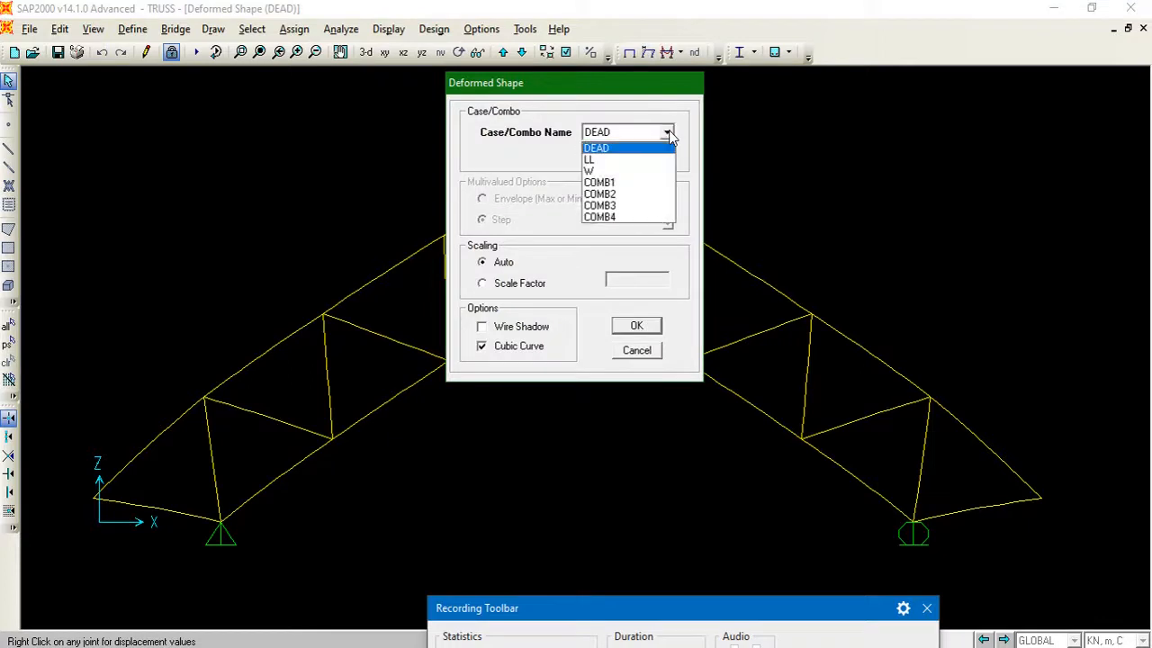
{"action": "left_click", "coordinate": [625, 207]}
{"action": "left_click", "coordinate": [637, 328]}
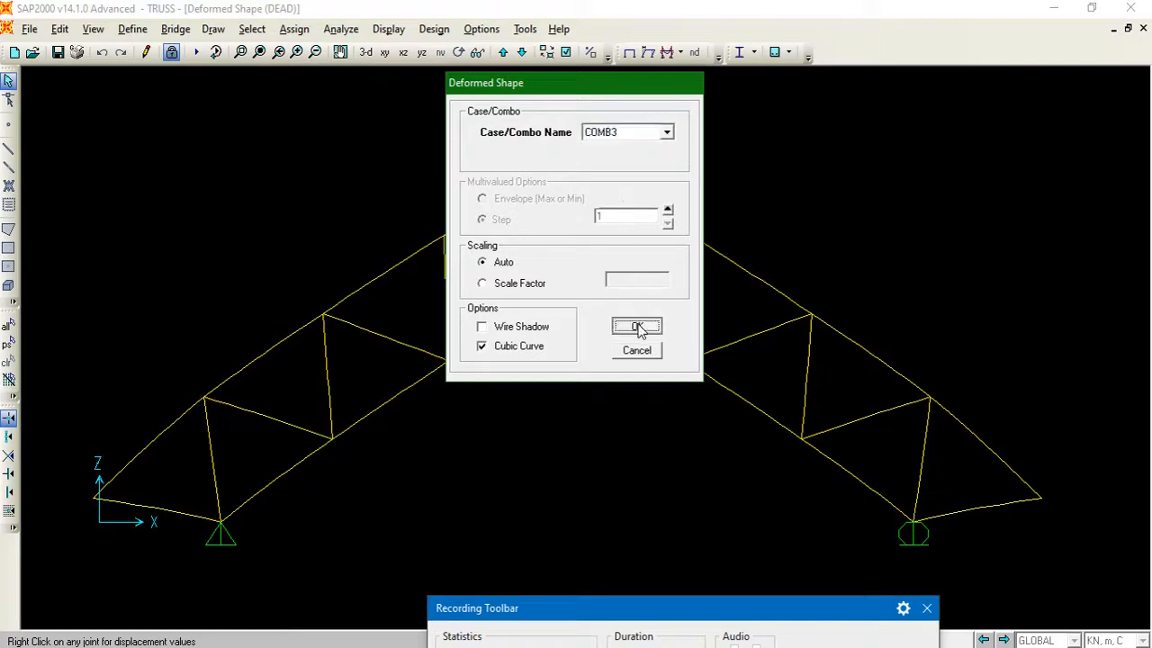
{"action": "left_click", "coordinate": [482, 327]}
{"action": "left_click", "coordinate": [635, 329]}
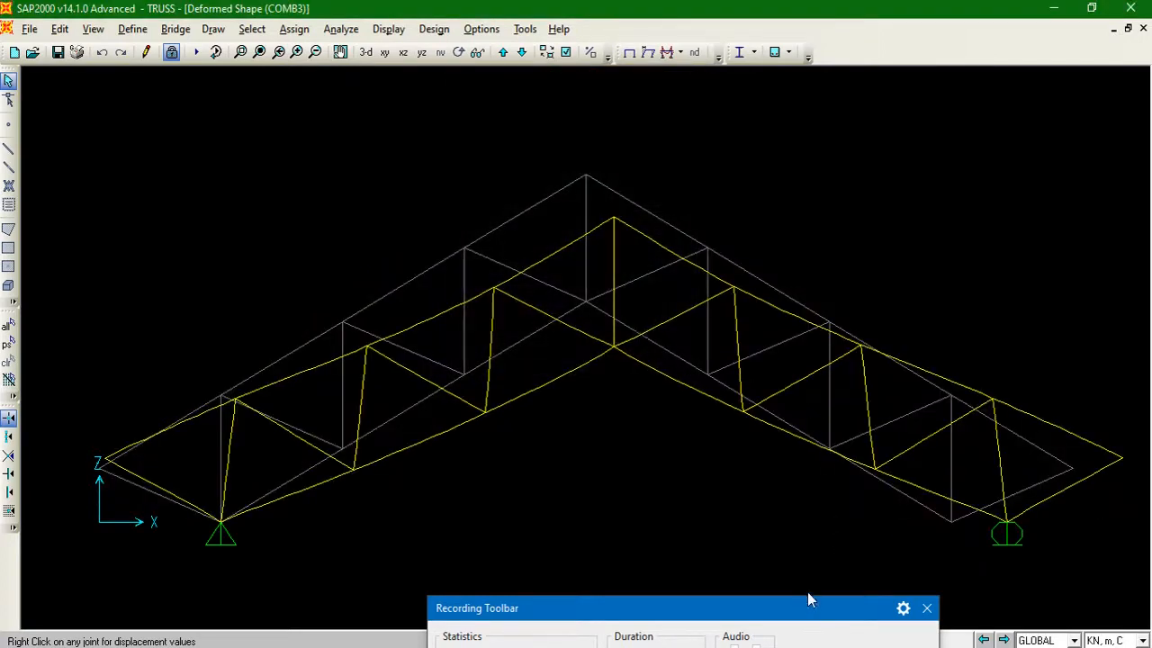
{"action": "left_click_drag", "start_coordinate": [799, 600], "coordinate": [503, 573]}
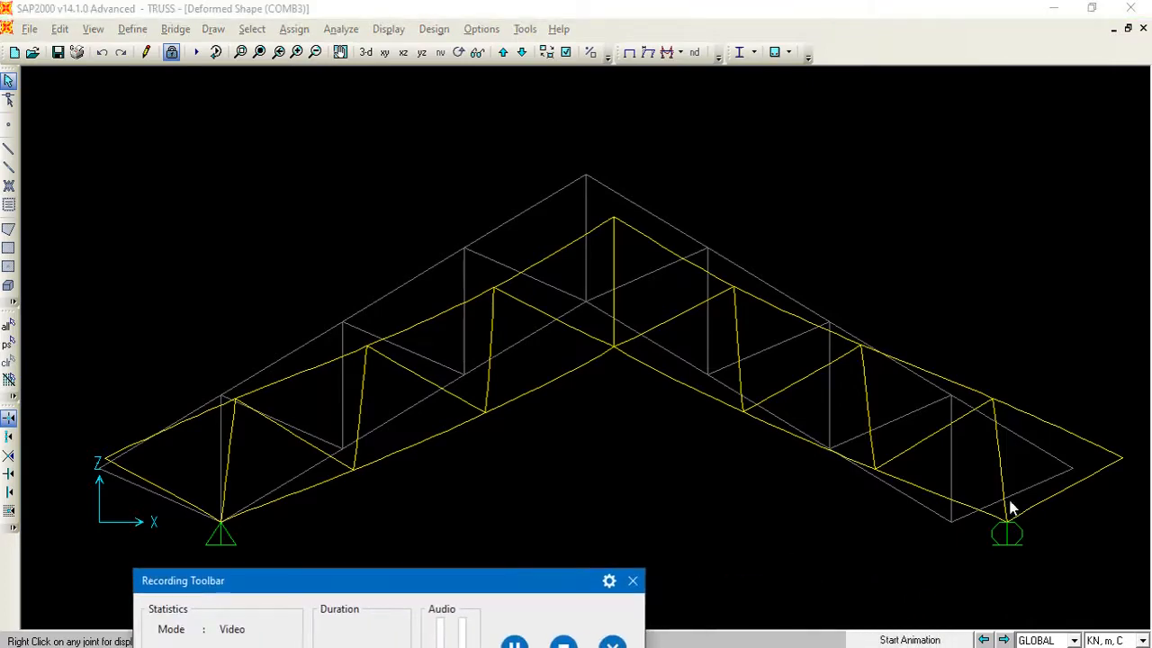
{"action": "left_click", "coordinate": [910, 640]}
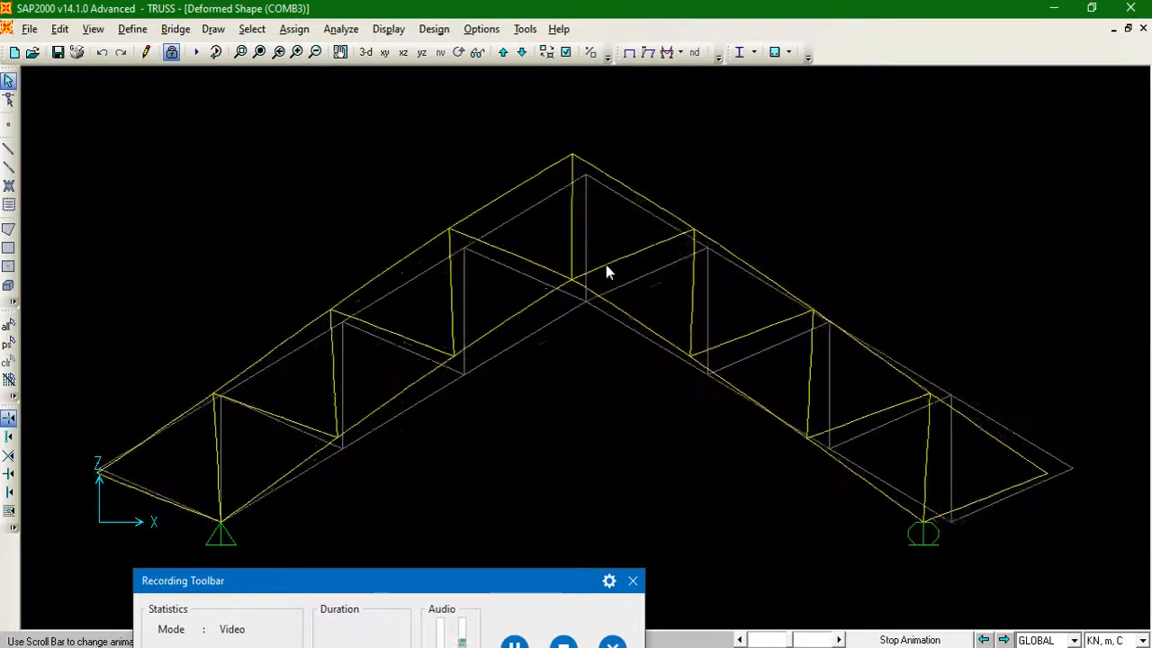
Switch the animated deformed shape to the DEAD load case
{"action": "left_click", "coordinate": [650, 51]}
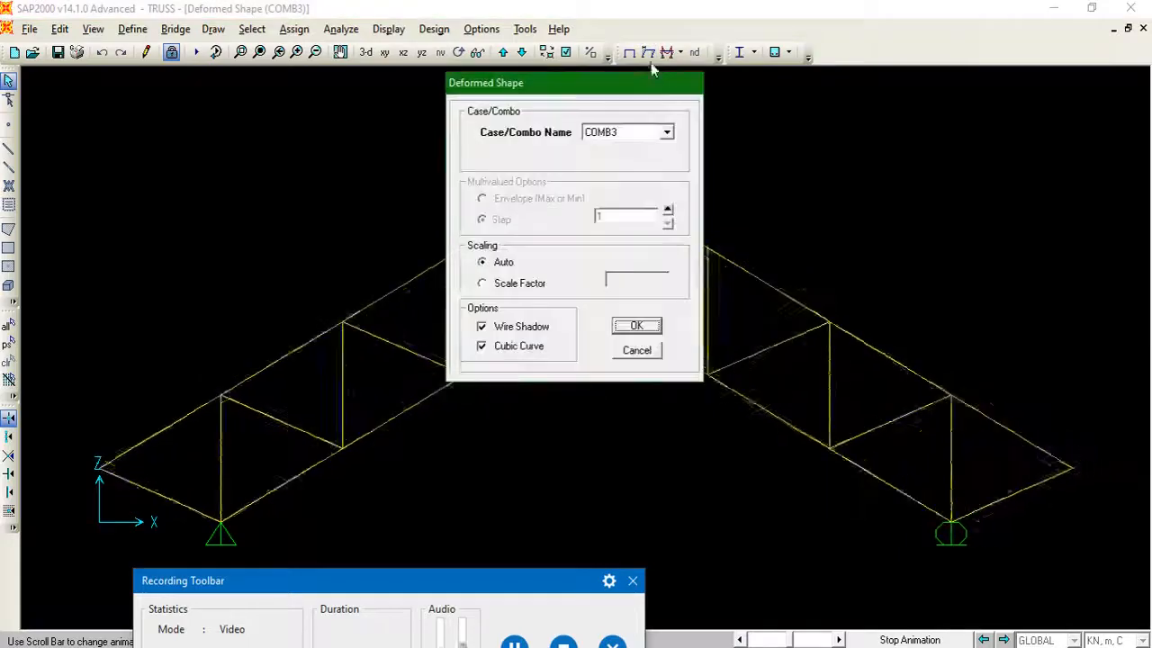
{"action": "left_click", "coordinate": [667, 133]}
{"action": "left_click", "coordinate": [633, 150]}
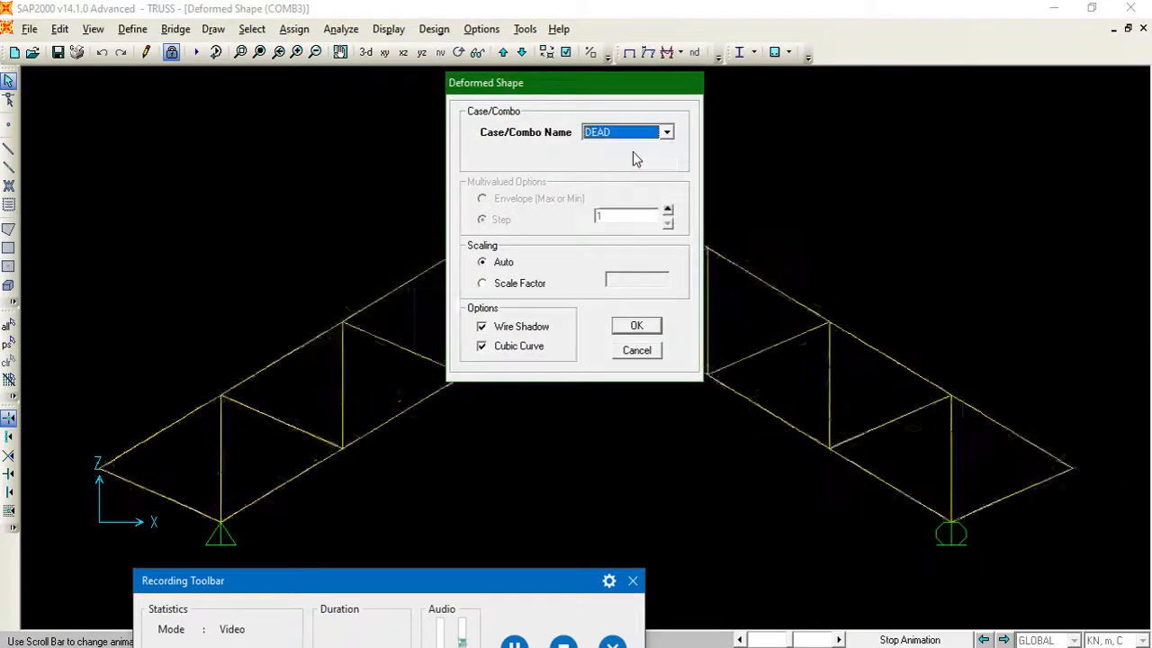
{"action": "left_click", "coordinate": [636, 325]}
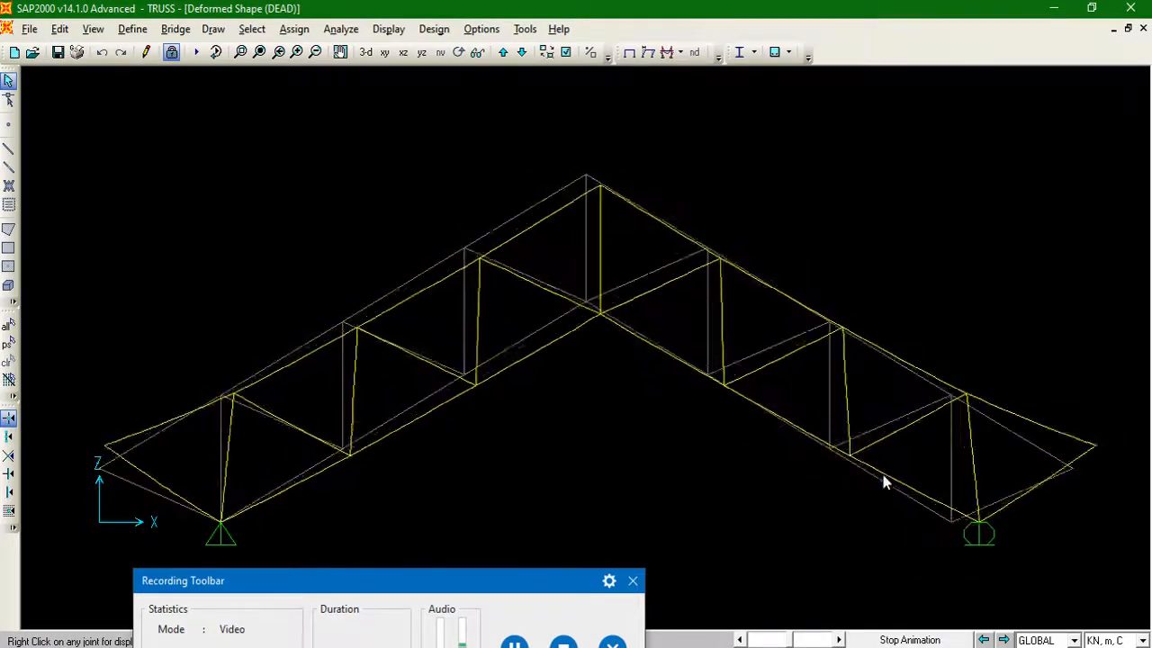
Show the animated deformed shape for the W load case and stop the animation
{"action": "left_click", "coordinate": [648, 52]}
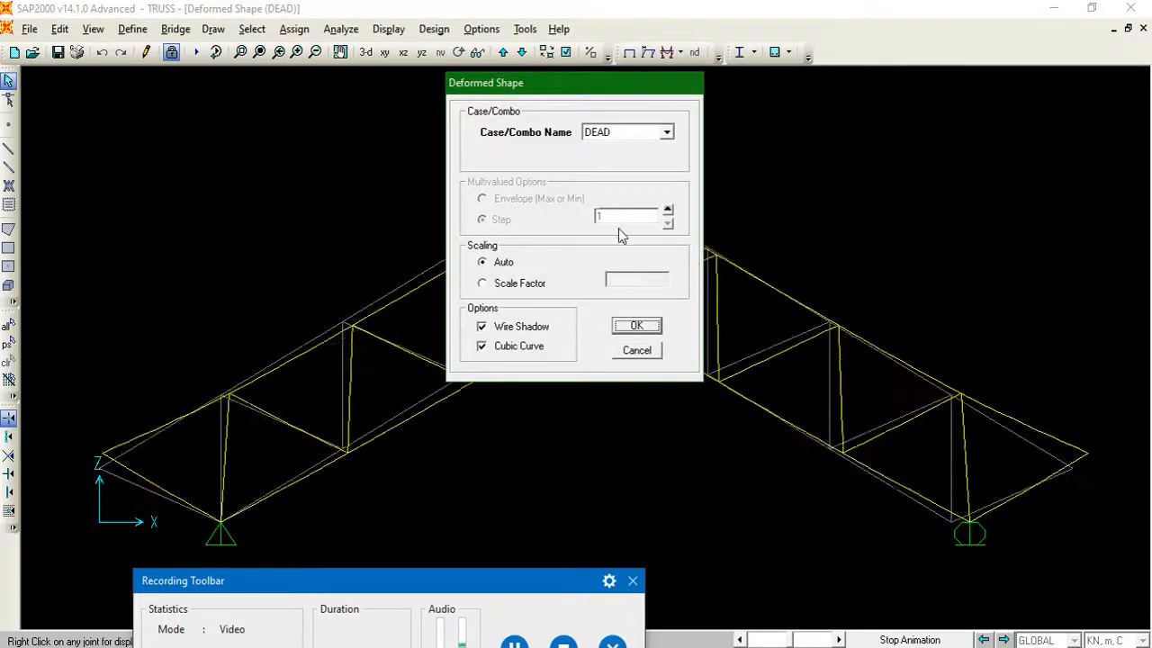
{"action": "left_click", "coordinate": [667, 133]}
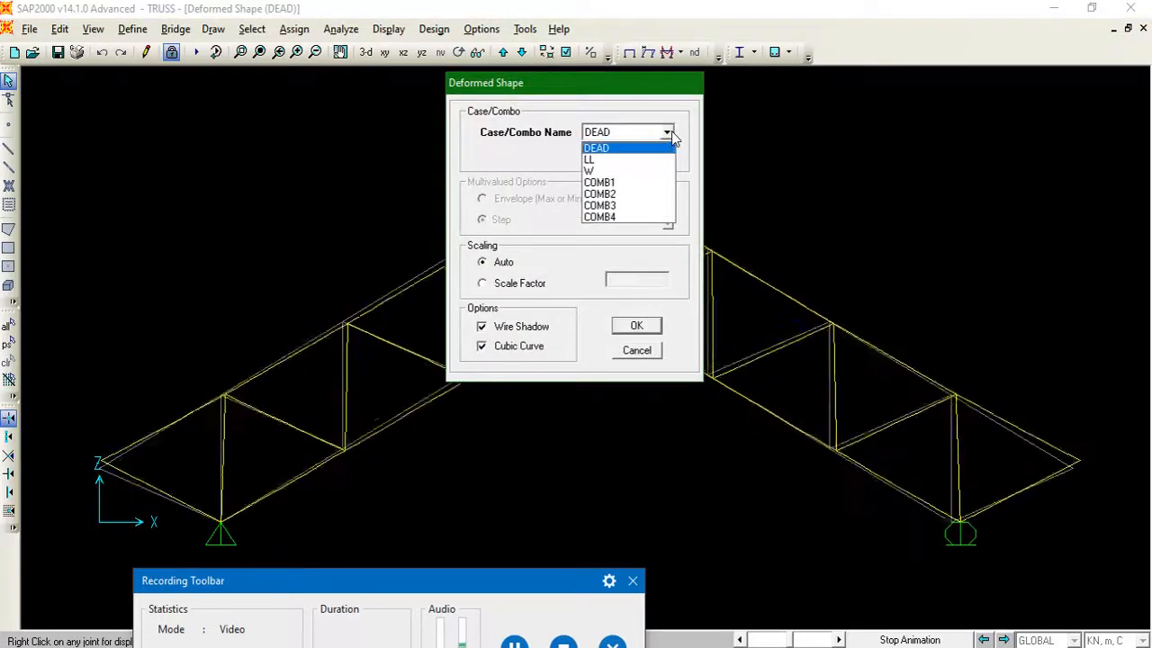
{"action": "left_click", "coordinate": [630, 171]}
{"action": "left_click", "coordinate": [637, 325]}
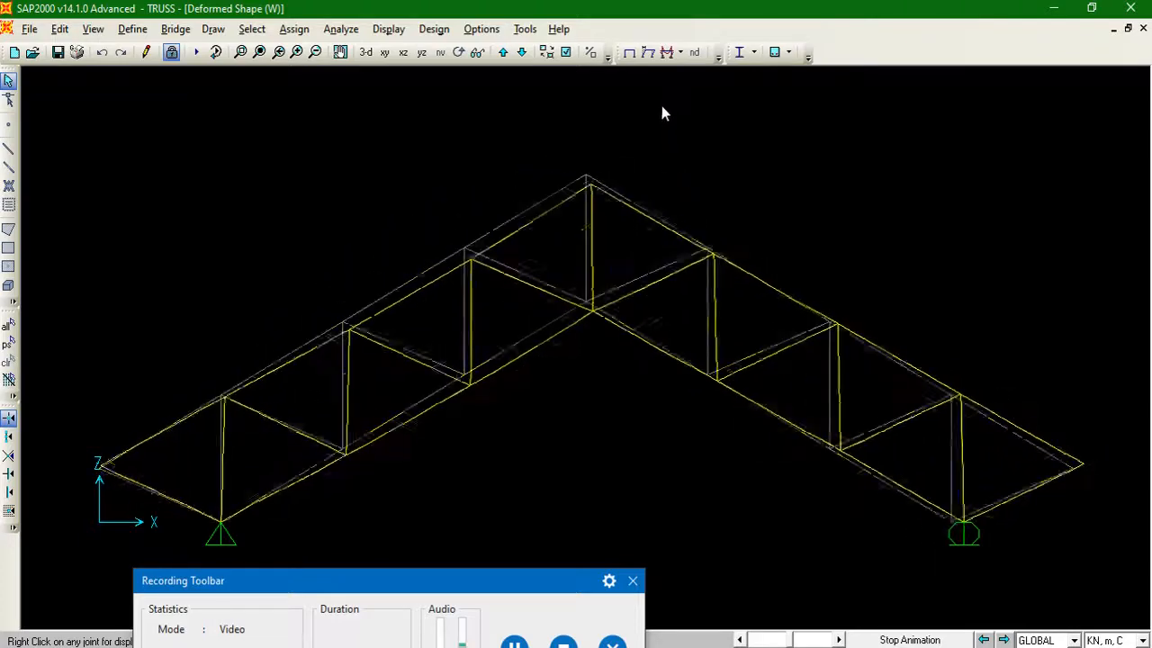
{"action": "left_click", "coordinate": [927, 636]}
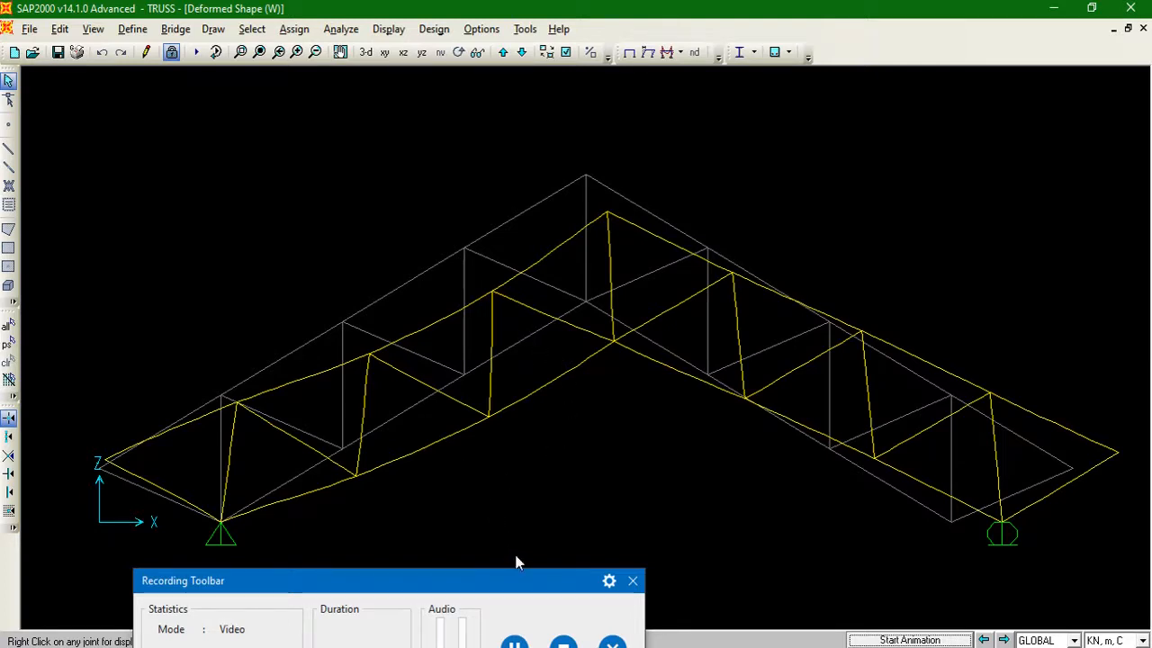
{"action": "left_click_drag", "start_coordinate": [506, 581], "coordinate": [535, 611]}
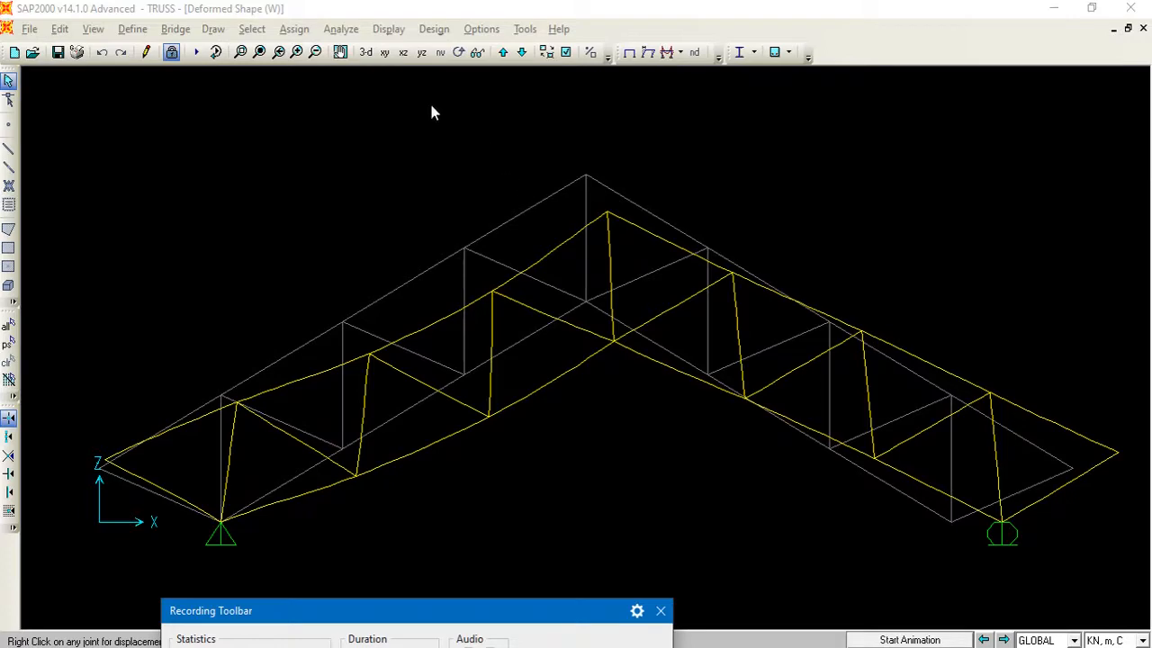
Open the display tables selection and choose the Reactions table under the Joint Output analysis results
{"action": "left_click", "coordinate": [389, 30]}
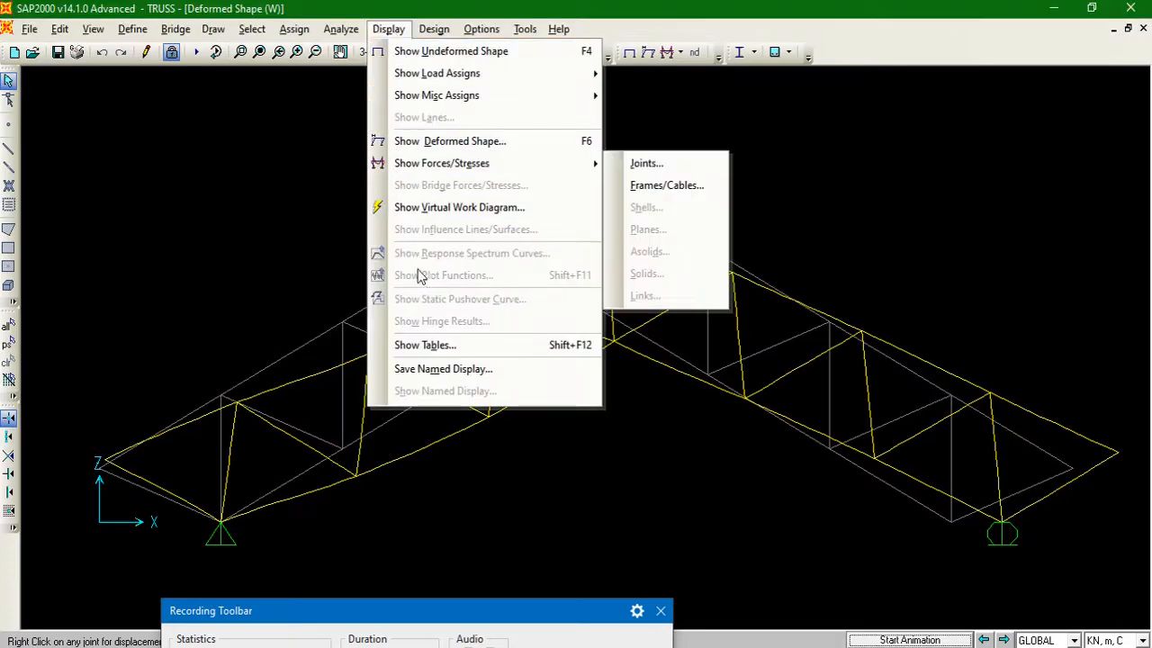
{"action": "left_click", "coordinate": [447, 348]}
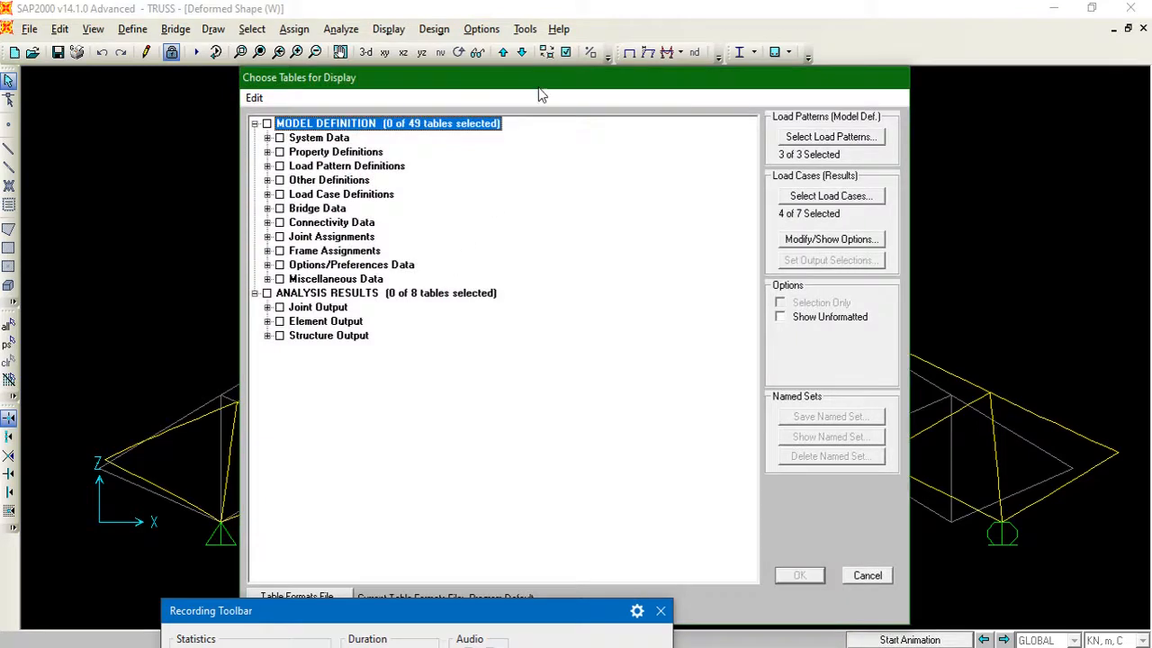
{"action": "left_click_drag", "start_coordinate": [539, 79], "coordinate": [529, 45]}
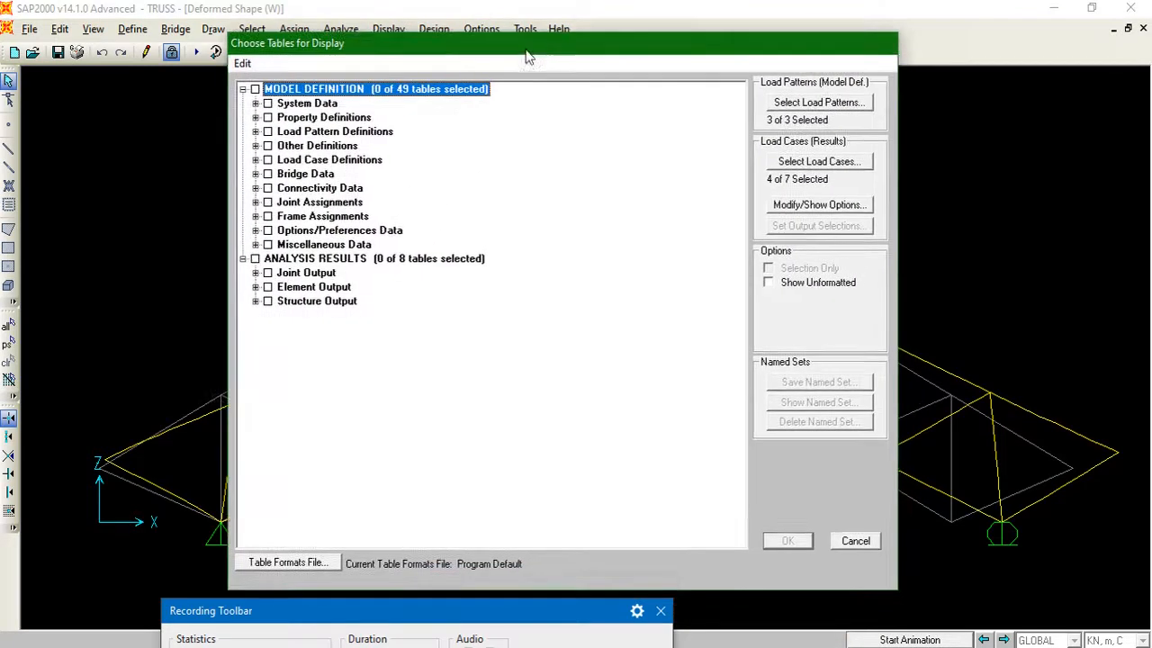
{"action": "left_click", "coordinate": [255, 273]}
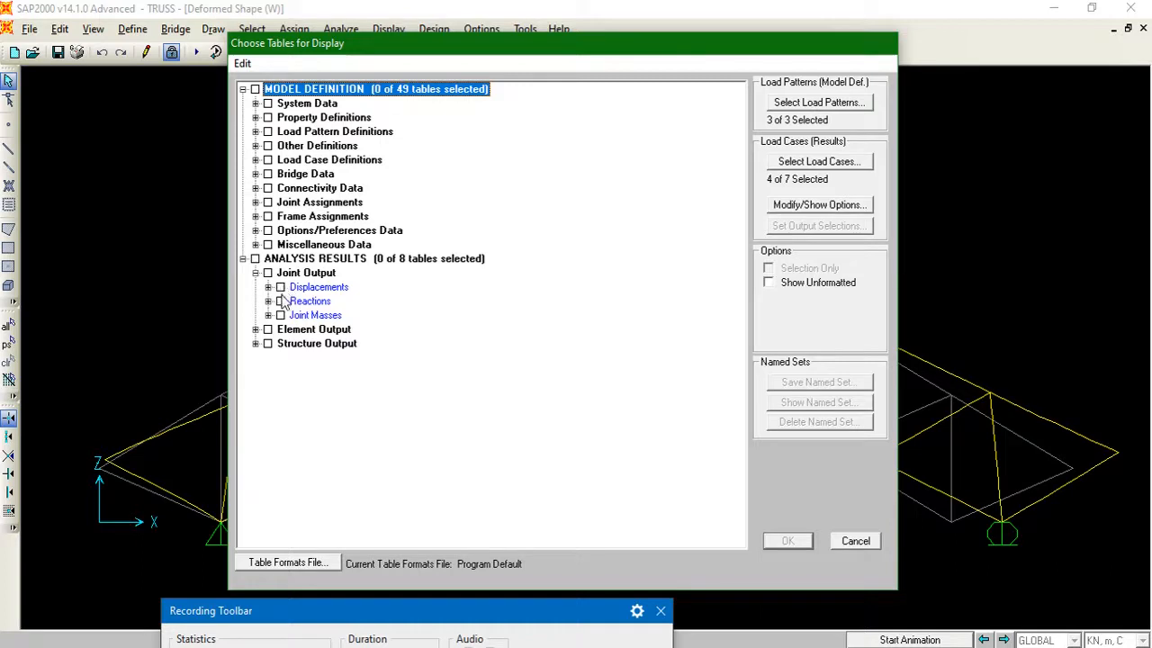
{"action": "left_click", "coordinate": [268, 301]}
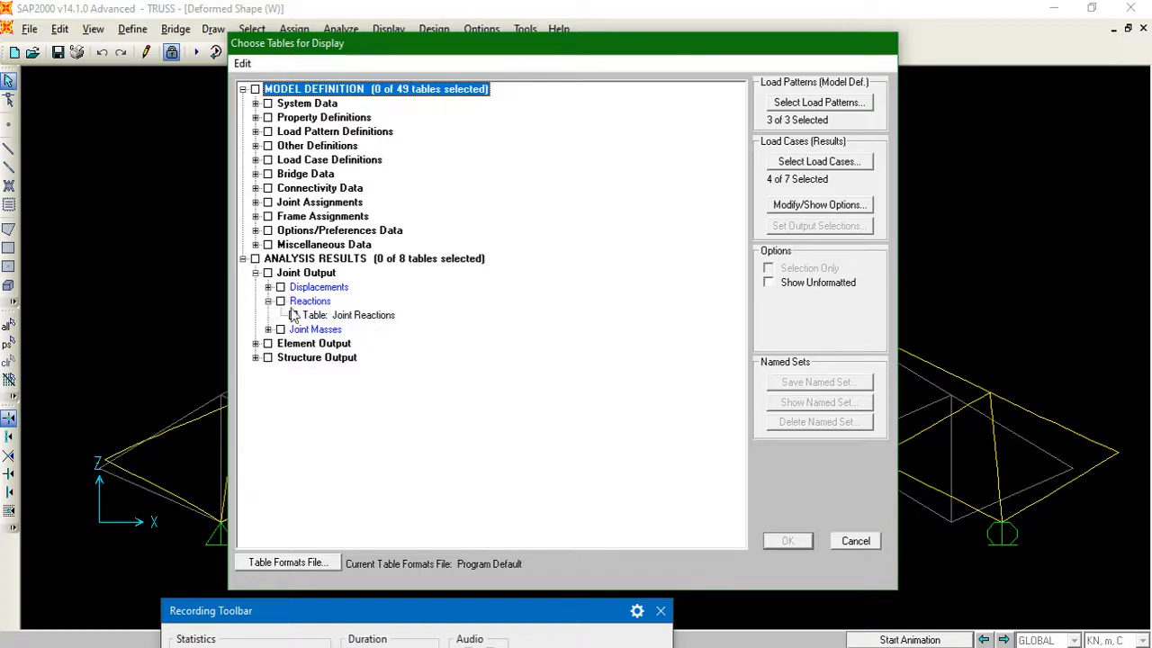
{"action": "left_click", "coordinate": [281, 302]}
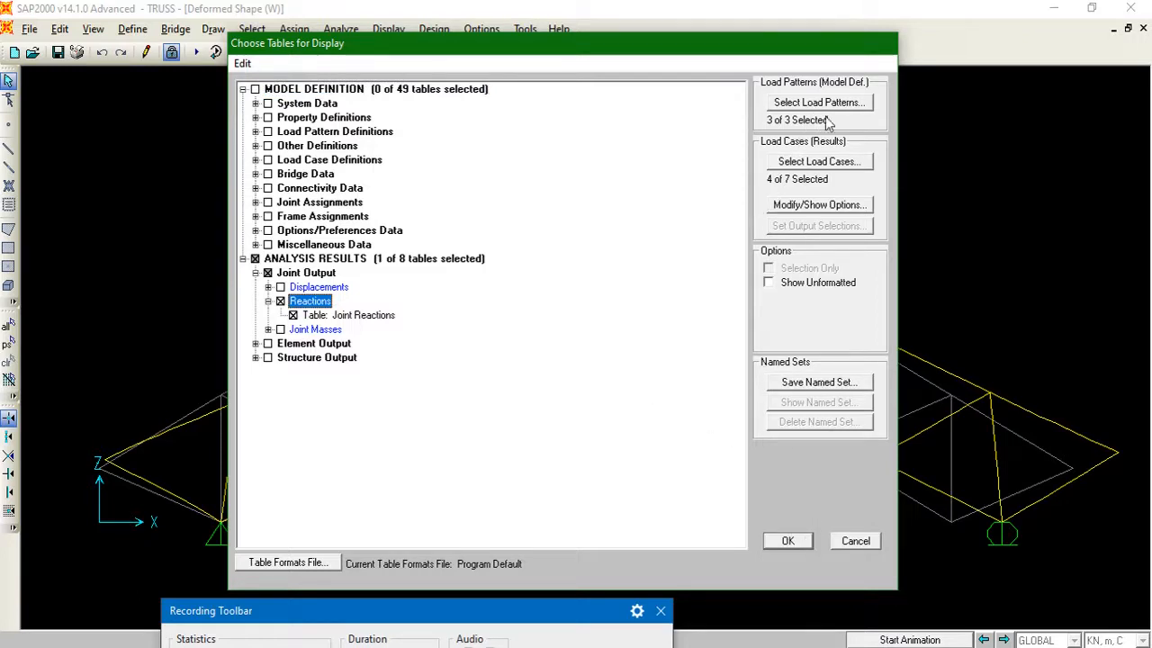
Select load cases COMB1 through COMB4 for the results and display the Joint Reactions table
{"action": "left_click", "coordinate": [800, 166]}
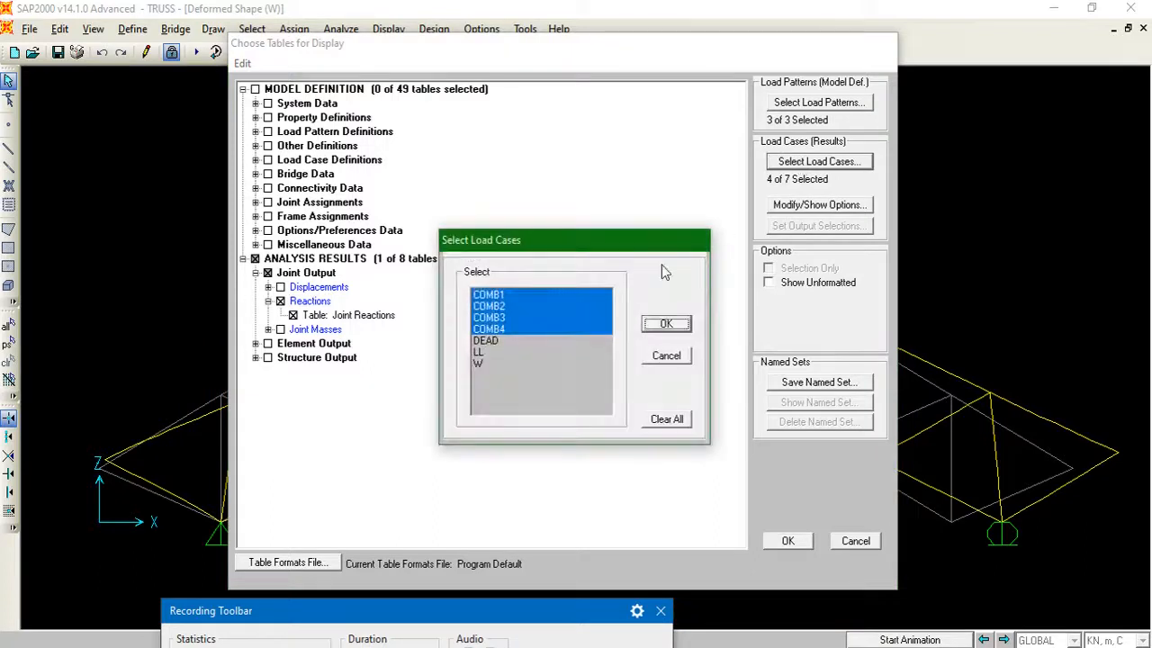
{"action": "left_click", "coordinate": [494, 342]}
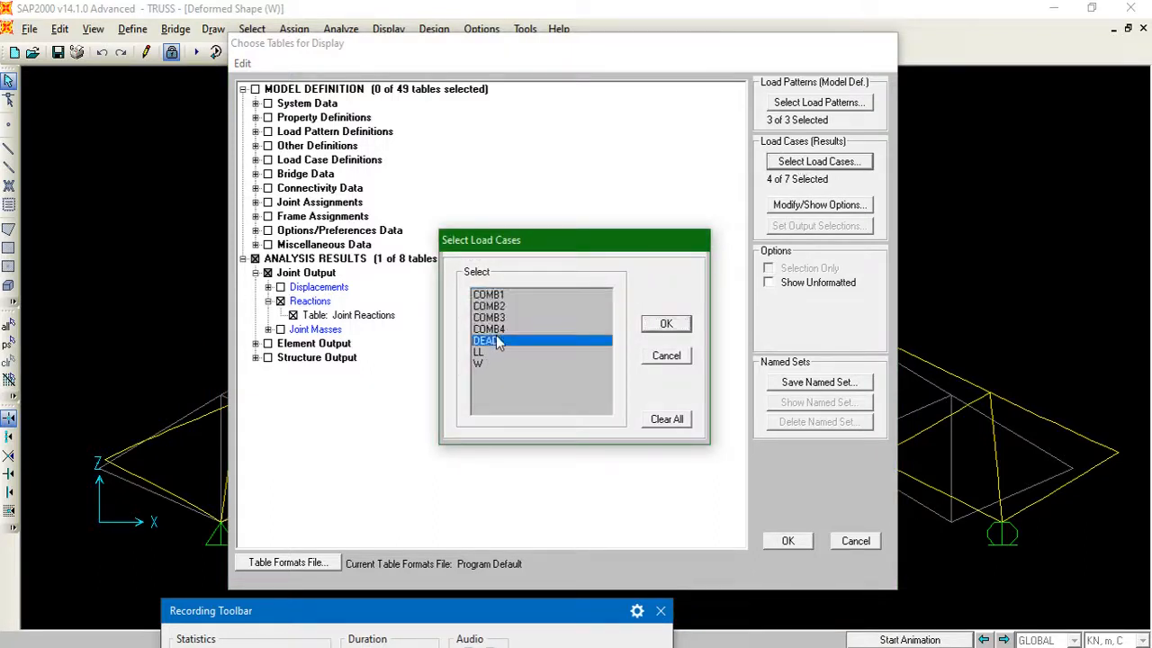
{"action": "left_click_drag", "start_coordinate": [494, 297], "coordinate": [500, 329]}
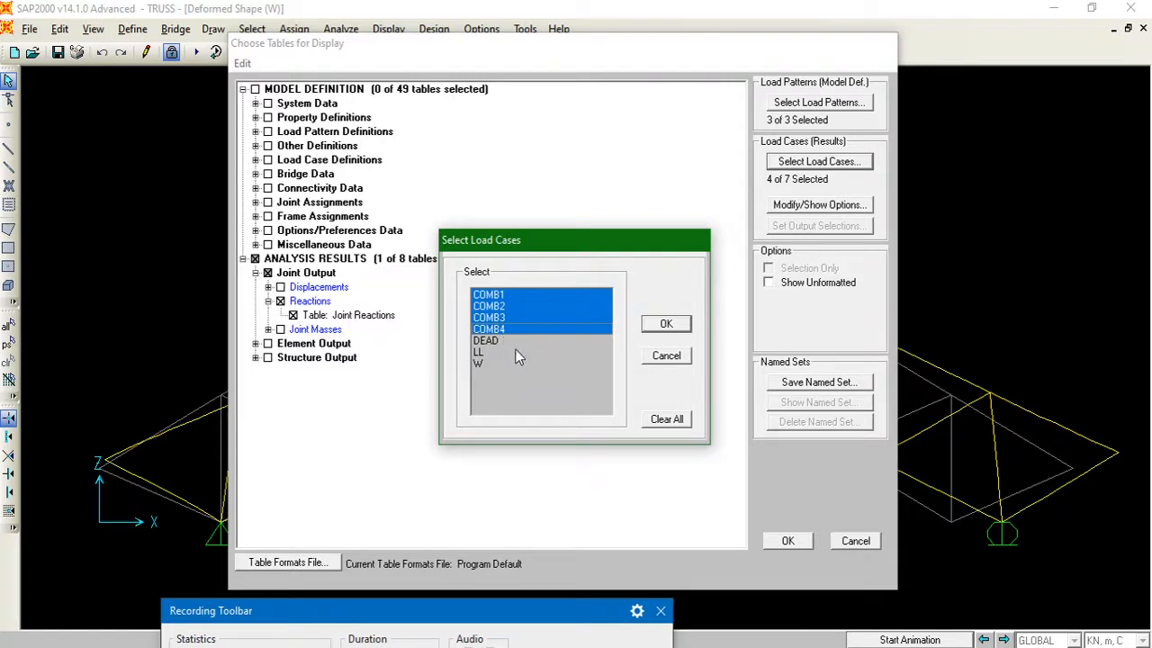
{"action": "left_click", "coordinate": [667, 327]}
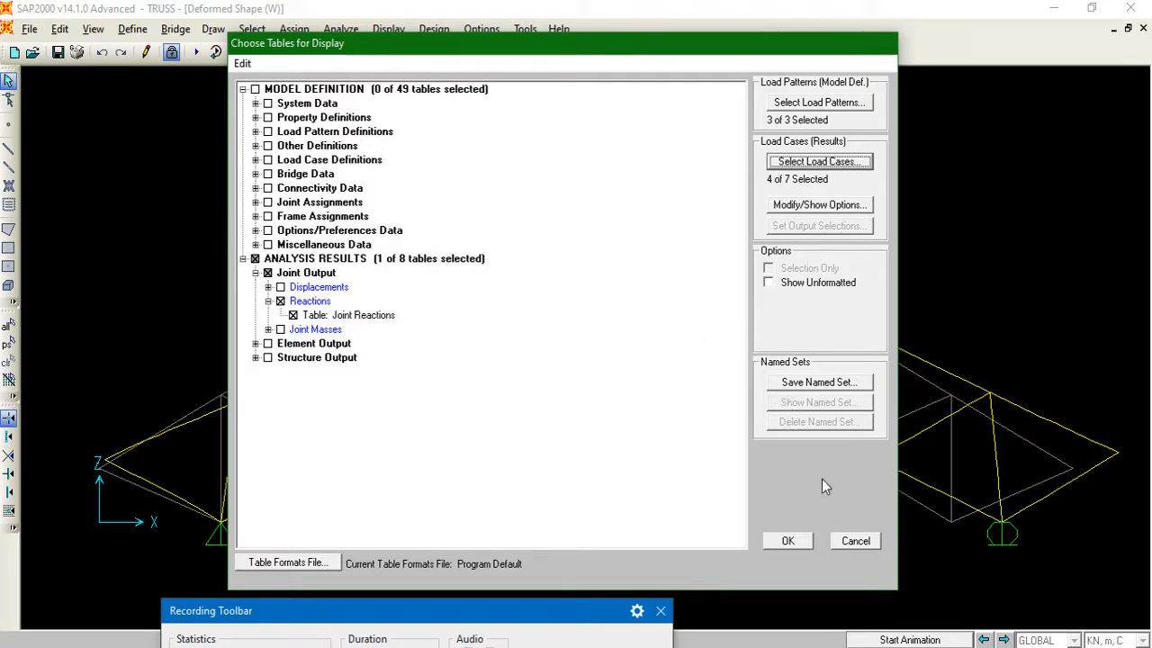
{"action": "left_click", "coordinate": [797, 545]}
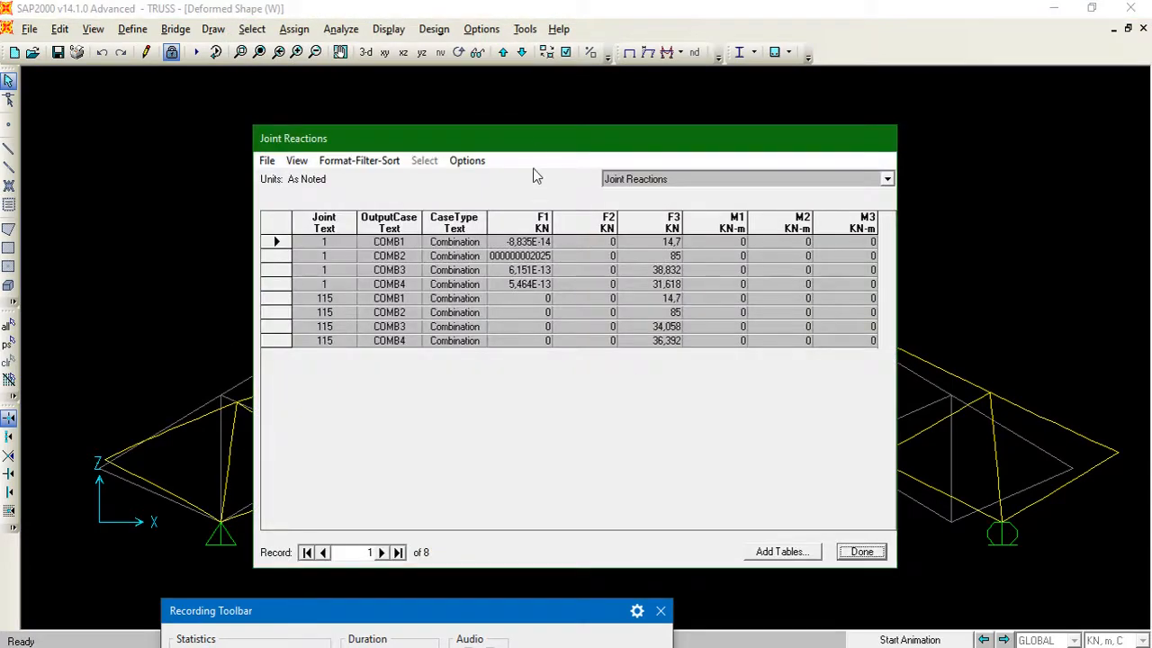
Examine the reactions at both truss supports for each load combination in the Joint Reactions table
{"action": "left_click_drag", "start_coordinate": [531, 145], "coordinate": [534, 134]}
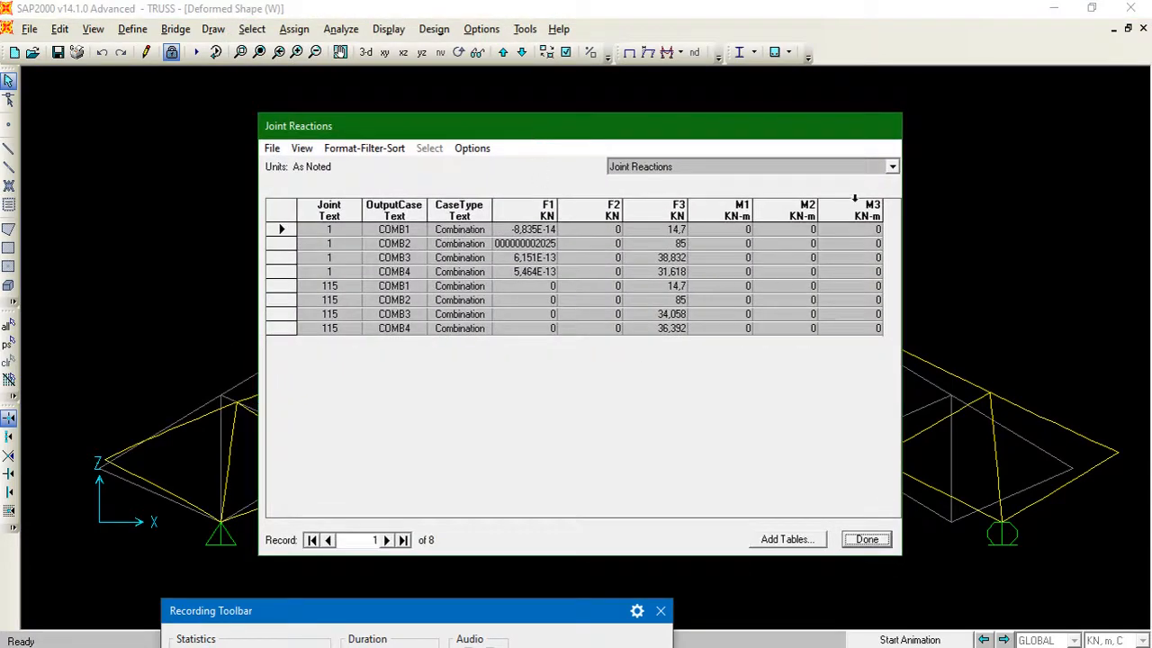
{"action": "left_click", "coordinate": [891, 168]}
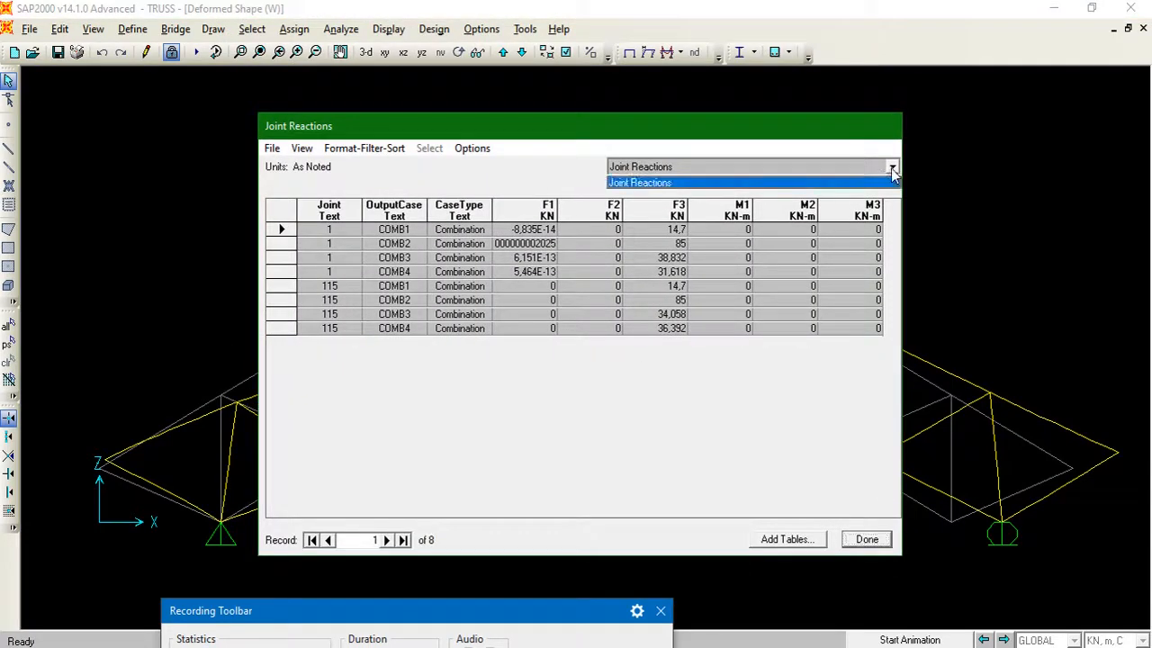
{"action": "left_click", "coordinate": [739, 184]}
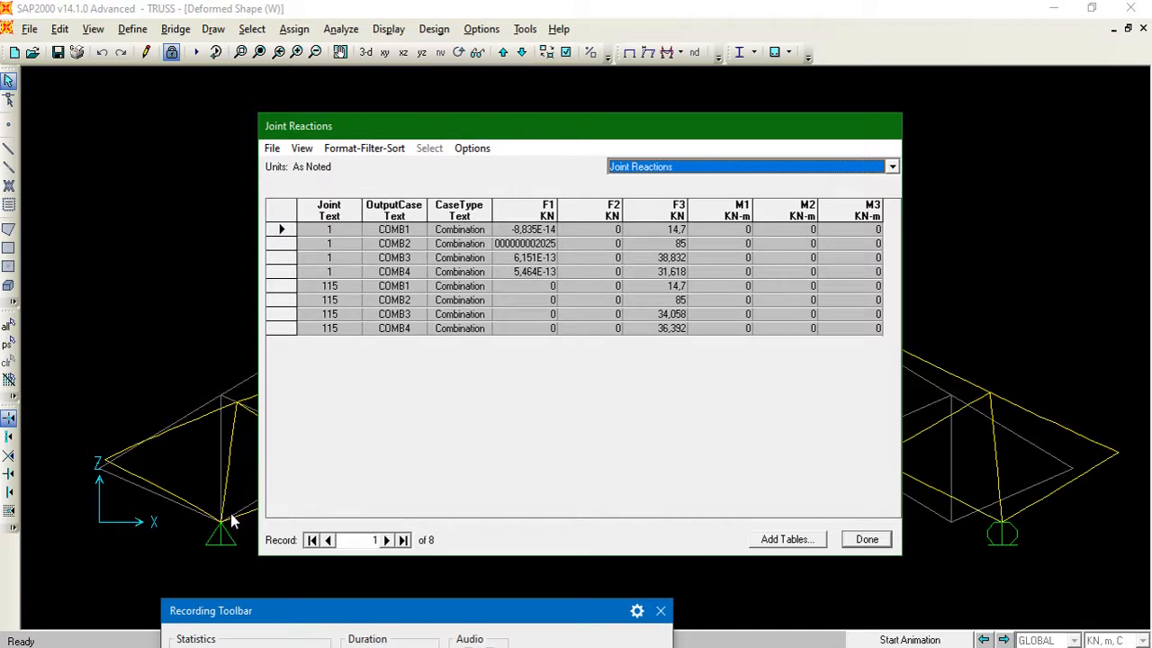
{"action": "mouse_move", "coordinate": [580, 138]}
{"action": "left_mouse_down"}
{"action": "mouse_move", "coordinate": [641, 115]}
{"action": "mouse_move", "coordinate": [585, 120]}
{"action": "left_mouse_up"}
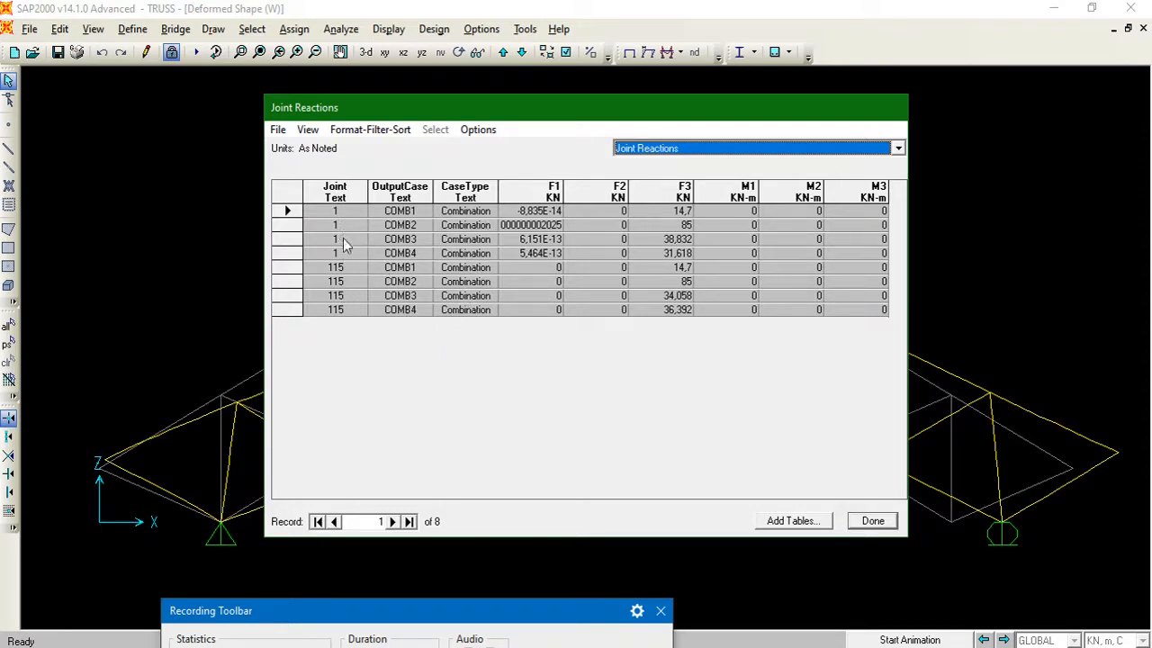
{"action": "left_click_drag", "start_coordinate": [489, 107], "coordinate": [496, 164]}
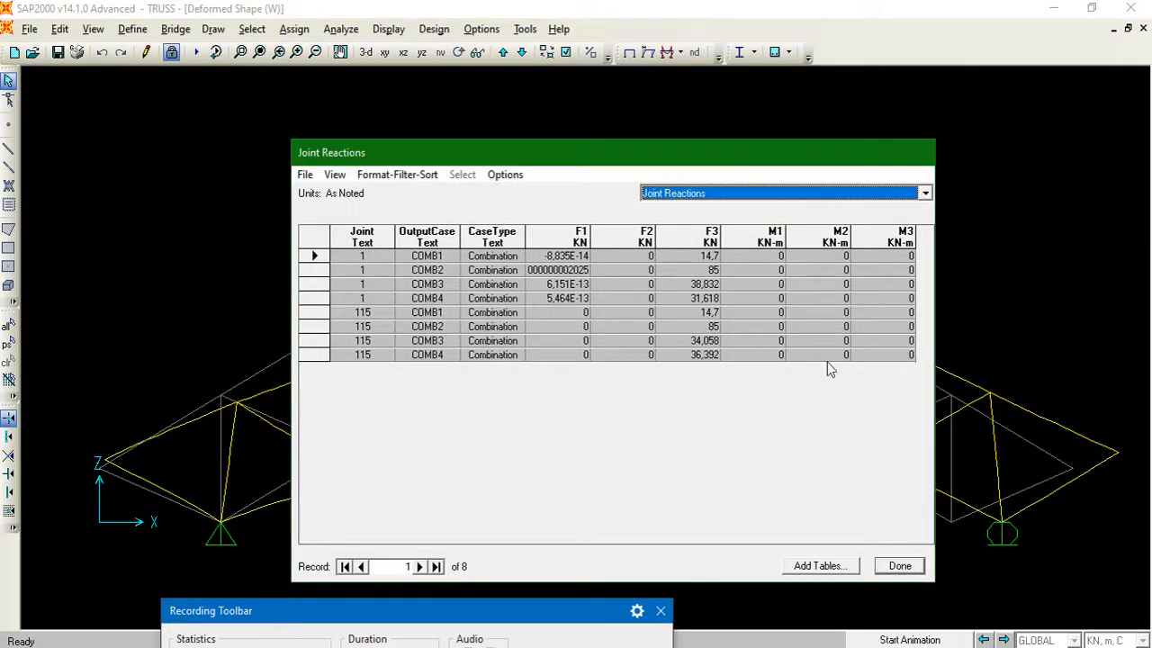
{"action": "left_click_drag", "start_coordinate": [638, 164], "coordinate": [554, 136]}
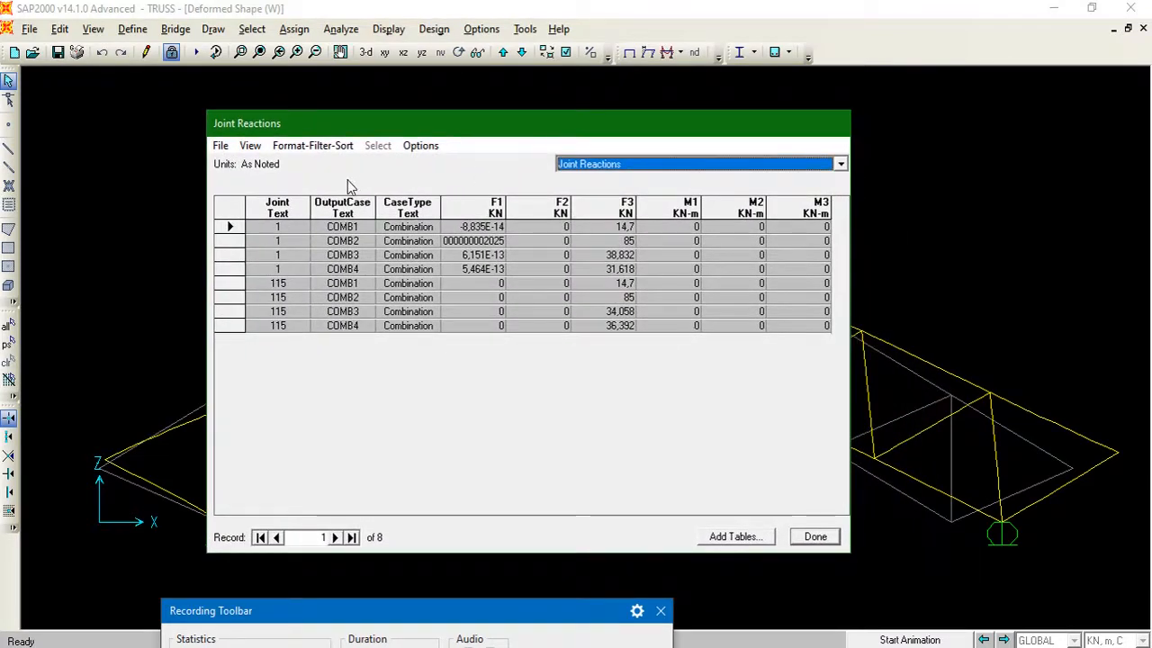
Export the current Joint Reactions table to Excel and reposition the resulting workbook window
{"action": "left_click", "coordinate": [420, 146]}
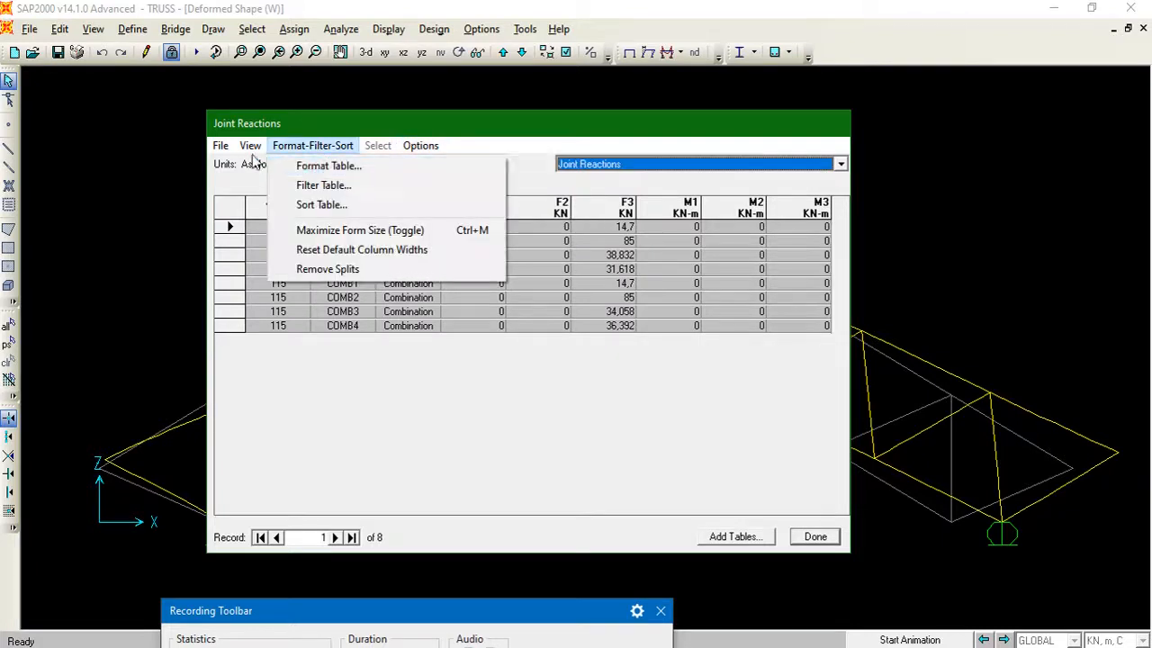
{"action": "mouse_move", "coordinate": [222, 154]}
{"action": "mouse_move", "coordinate": [248, 171]}
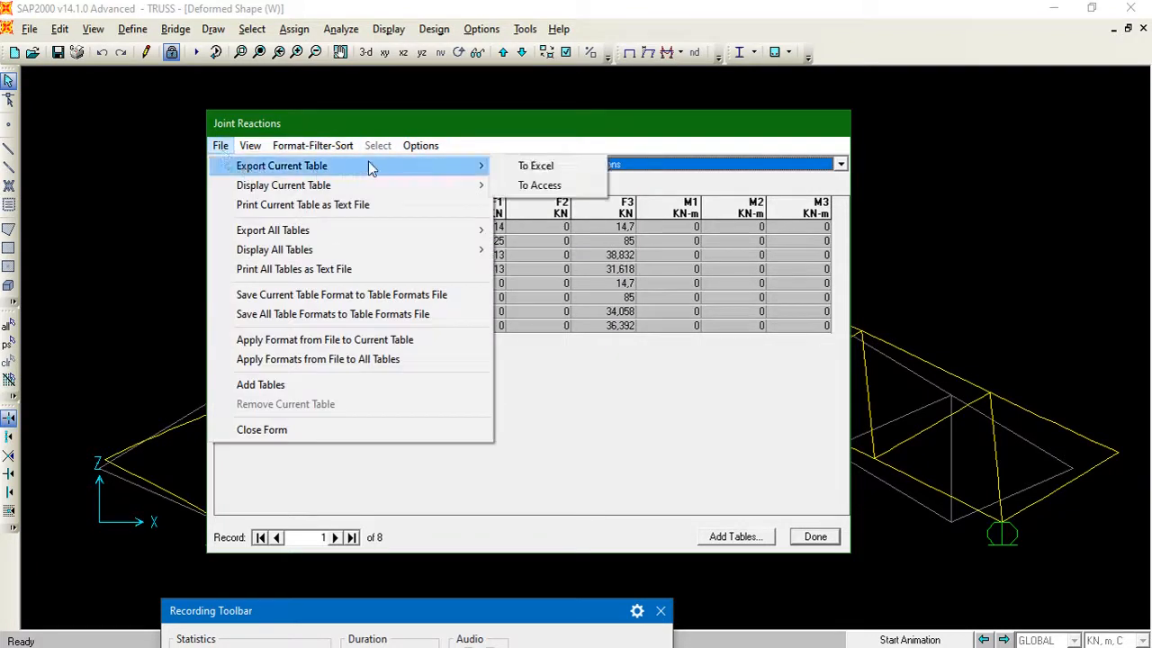
{"action": "left_click", "coordinate": [533, 165]}
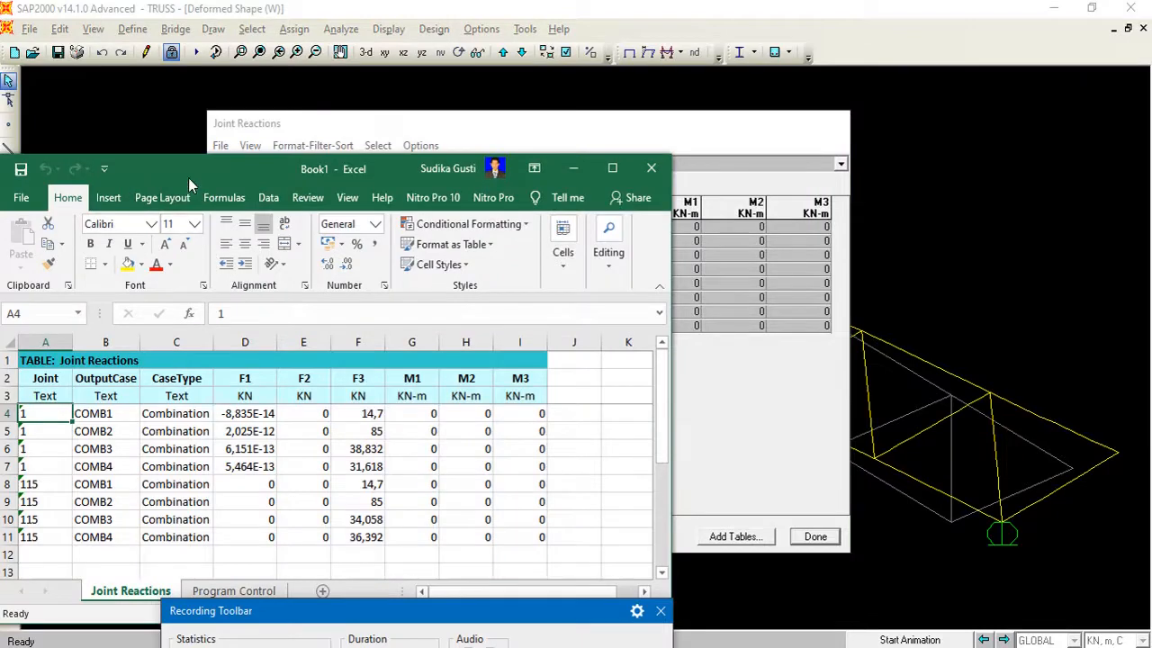
{"action": "left_click_drag", "start_coordinate": [188, 178], "coordinate": [269, 49]}
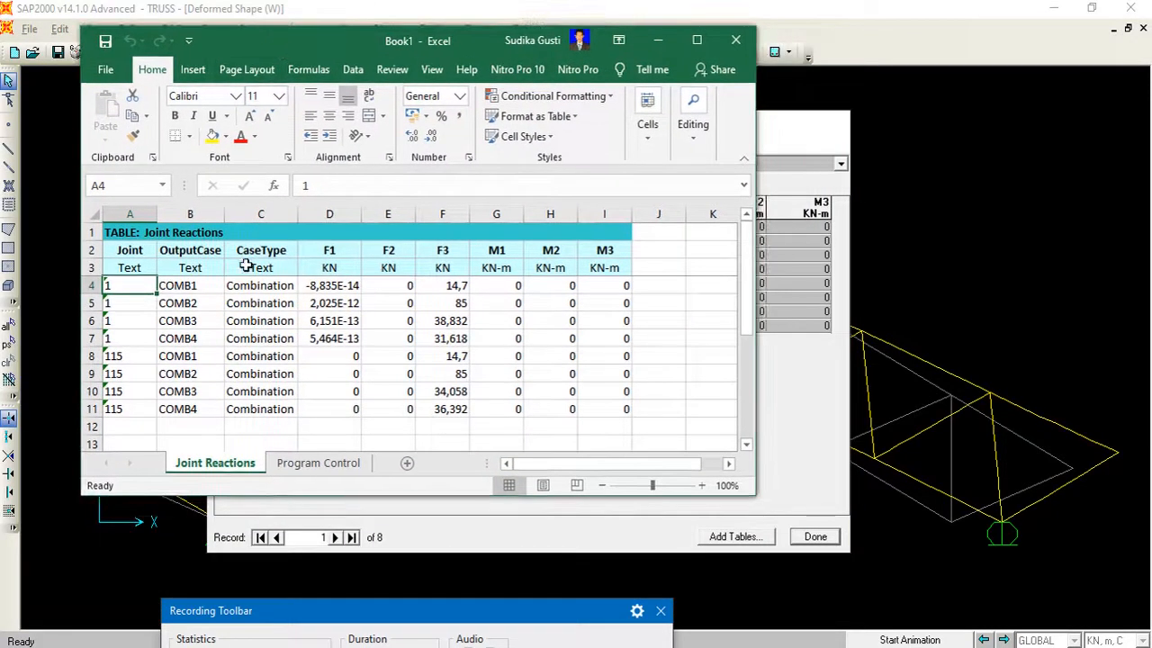
Look through the Program Control sheet of the exported workbook and switch back to SAP2000
{"action": "left_click", "coordinate": [317, 466]}
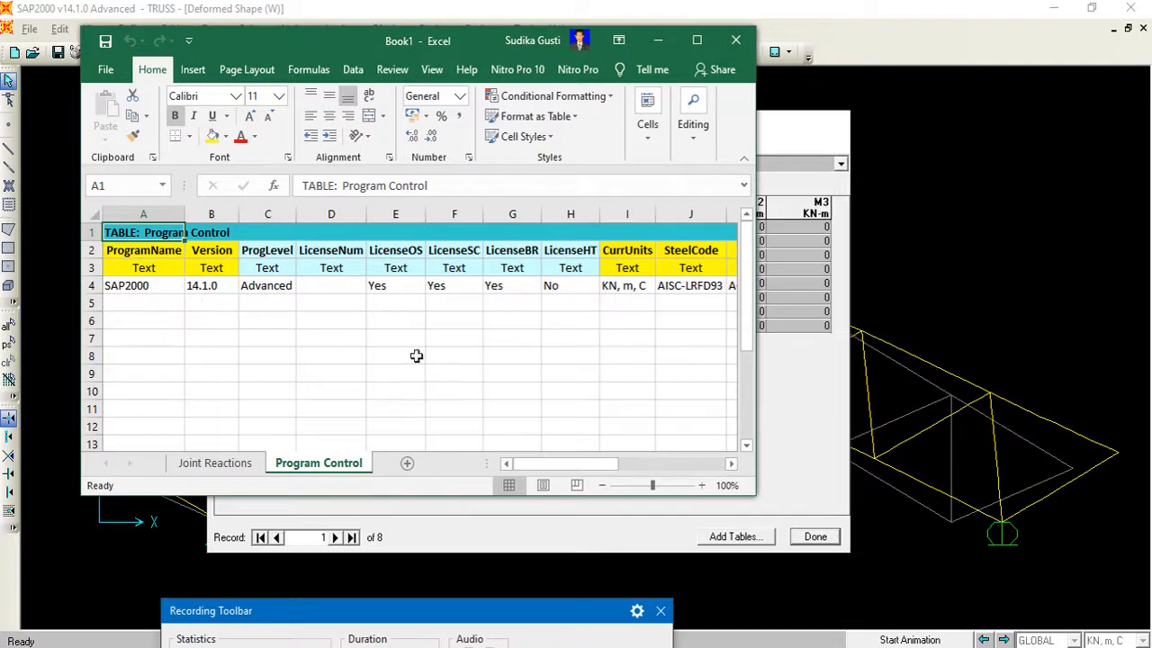
{"action": "left_click_drag", "start_coordinate": [541, 468], "coordinate": [512, 465]}
{"action": "left_click_drag", "start_coordinate": [572, 465], "coordinate": [622, 452]}
{"action": "left_click", "coordinate": [949, 290]}
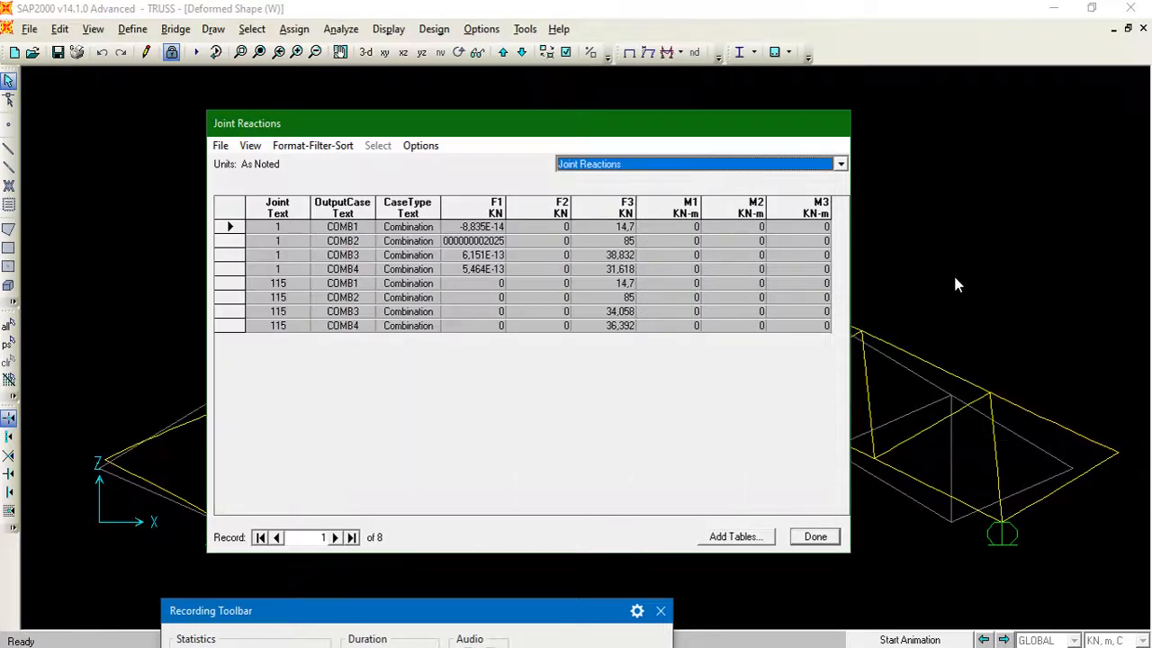
Close the Joint Reactions table and show the undeformed truss with joint labels enabled
{"action": "left_click", "coordinate": [814, 537]}
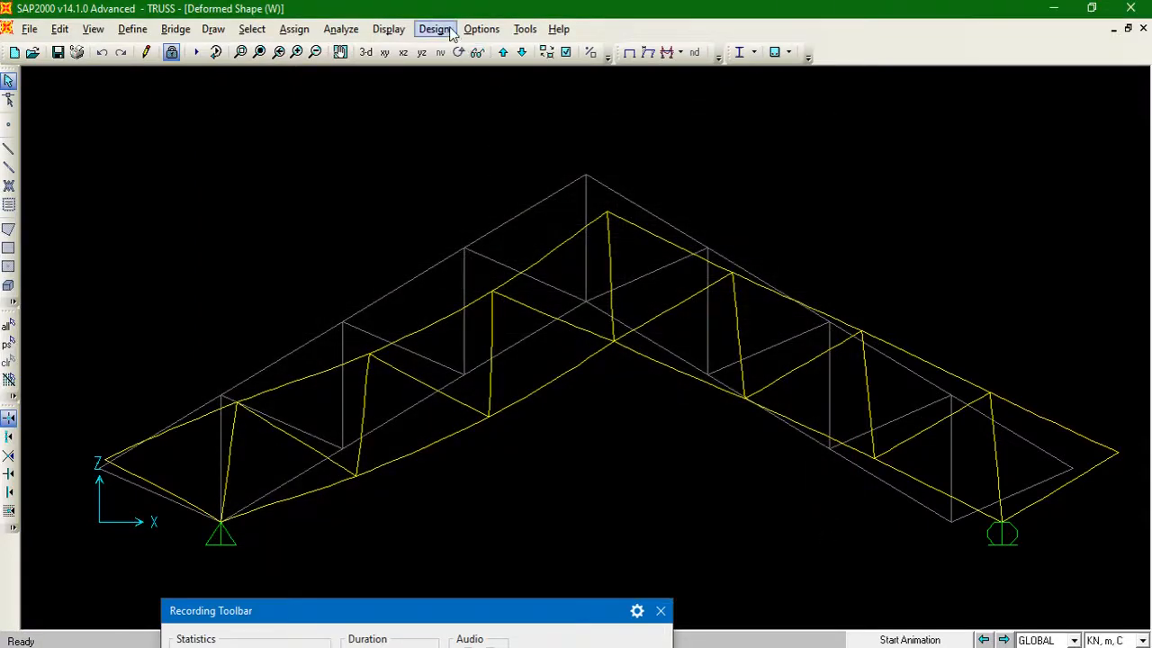
{"action": "left_click", "coordinate": [566, 52]}
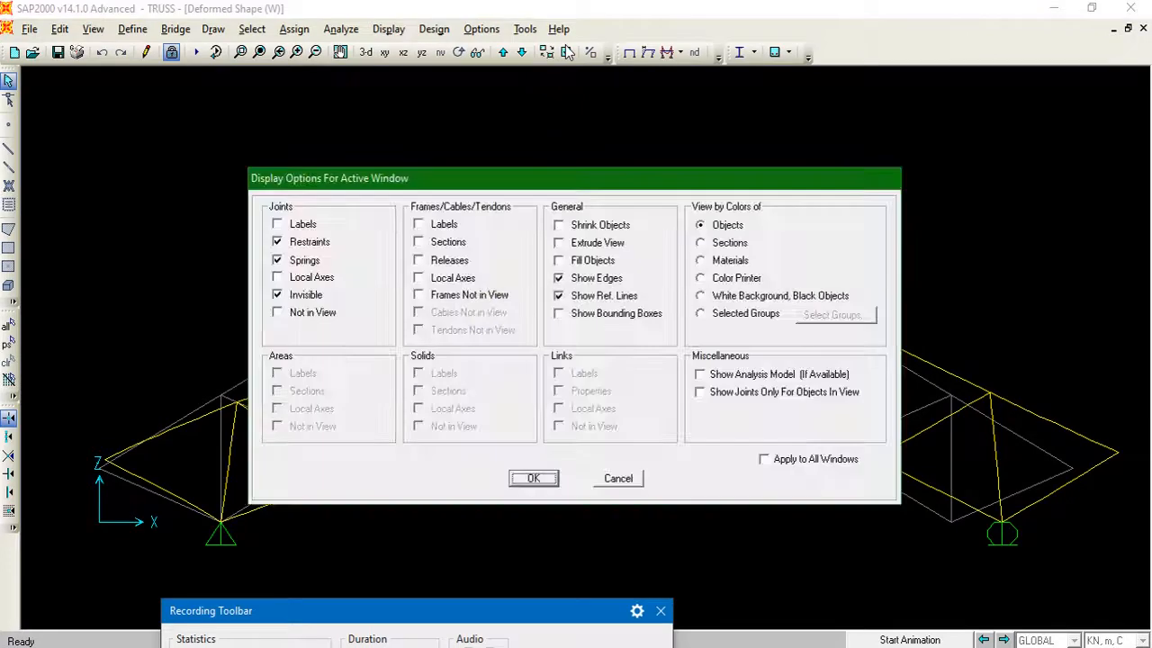
{"action": "left_click", "coordinate": [279, 225]}
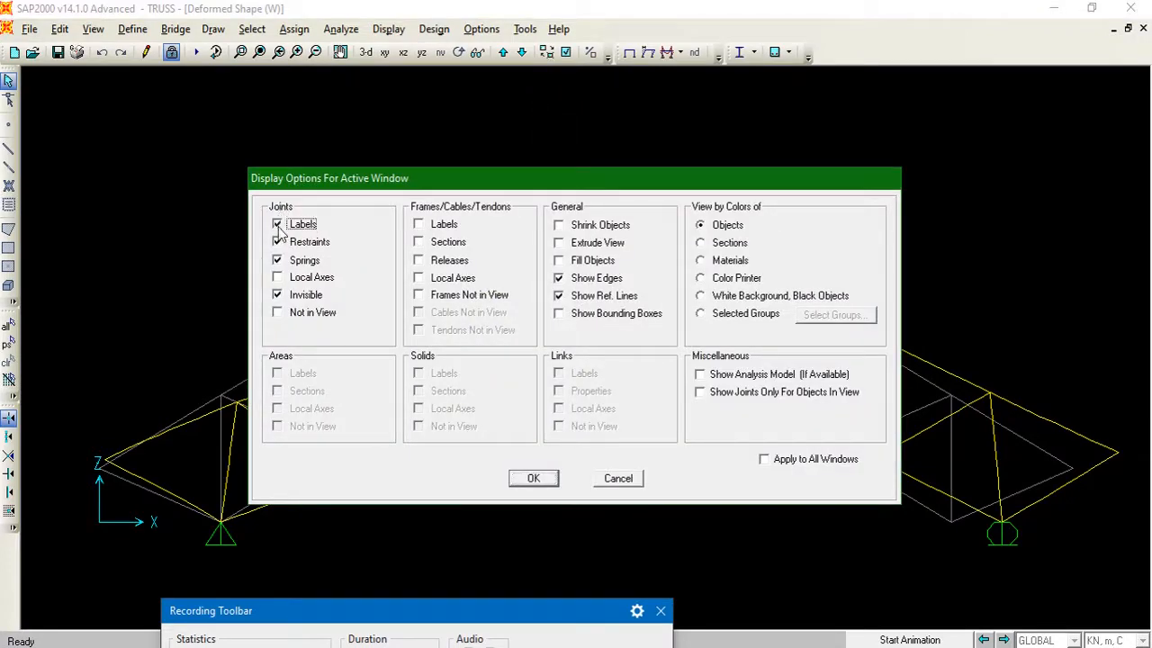
{"action": "left_click", "coordinate": [542, 478]}
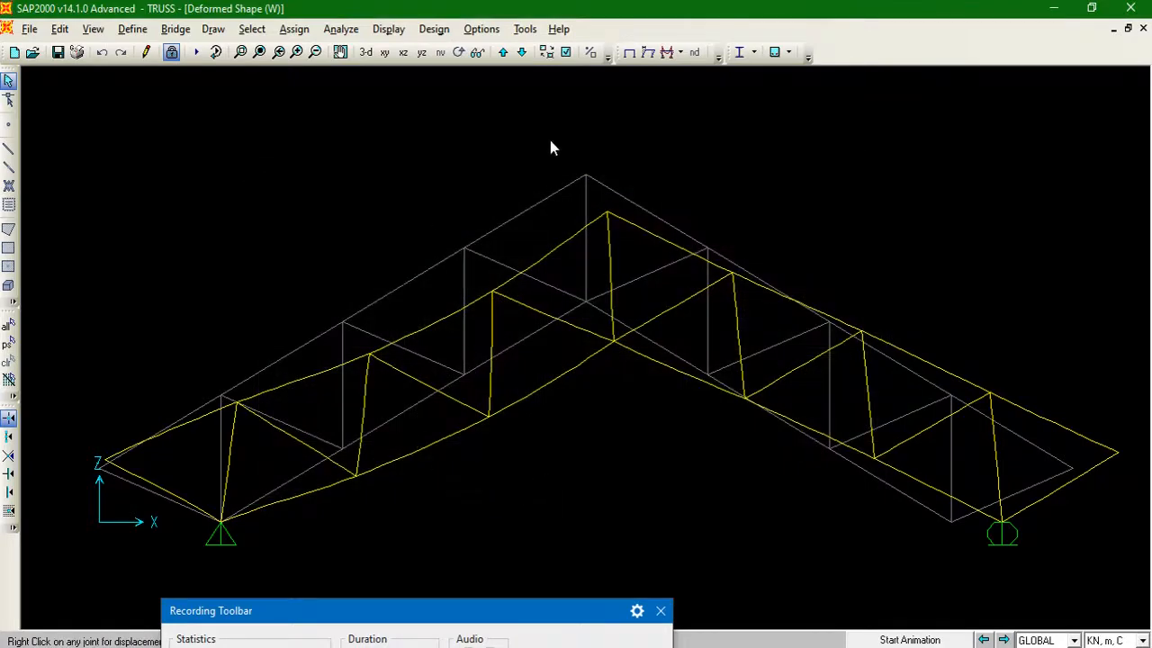
{"action": "left_click", "coordinate": [630, 53]}
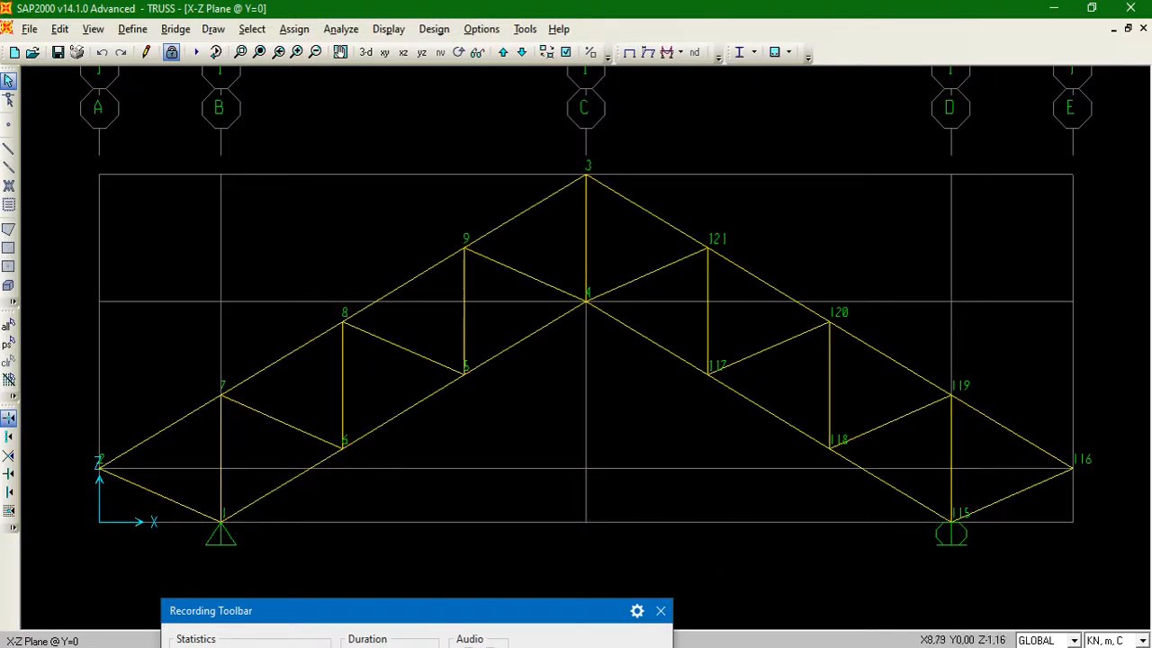
Switch to the Excel workbook and compare its Joint Reactions sheet with the labelled support joints of the truss
{"action": "left_click", "coordinate": [225, 647]}
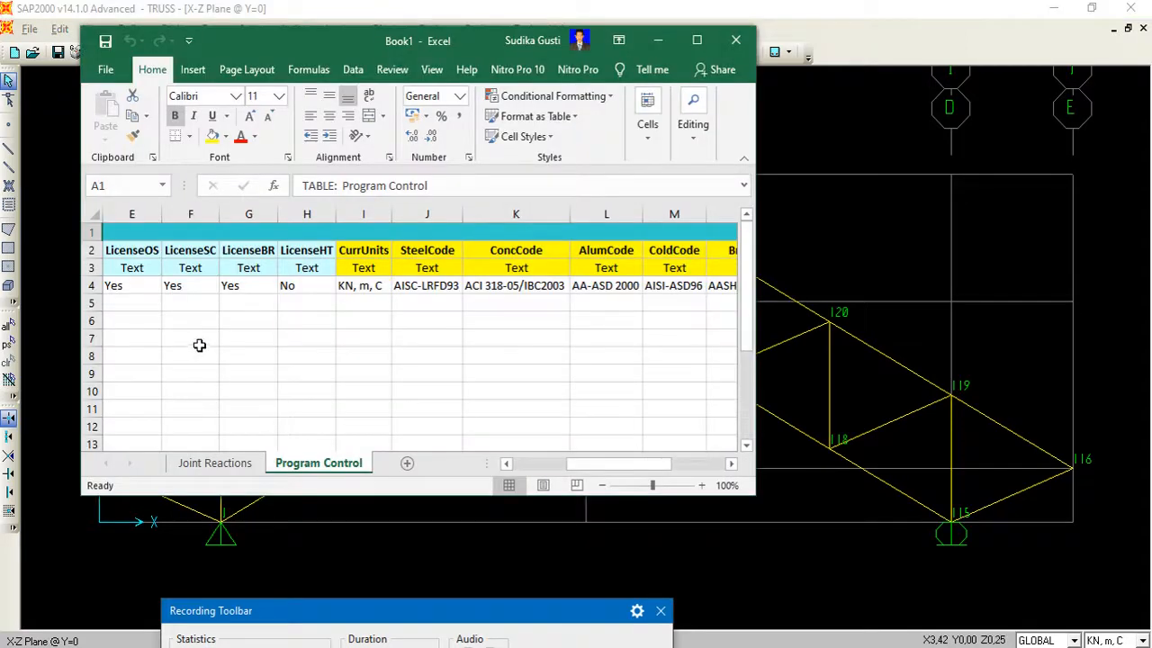
{"action": "left_click", "coordinate": [216, 465]}
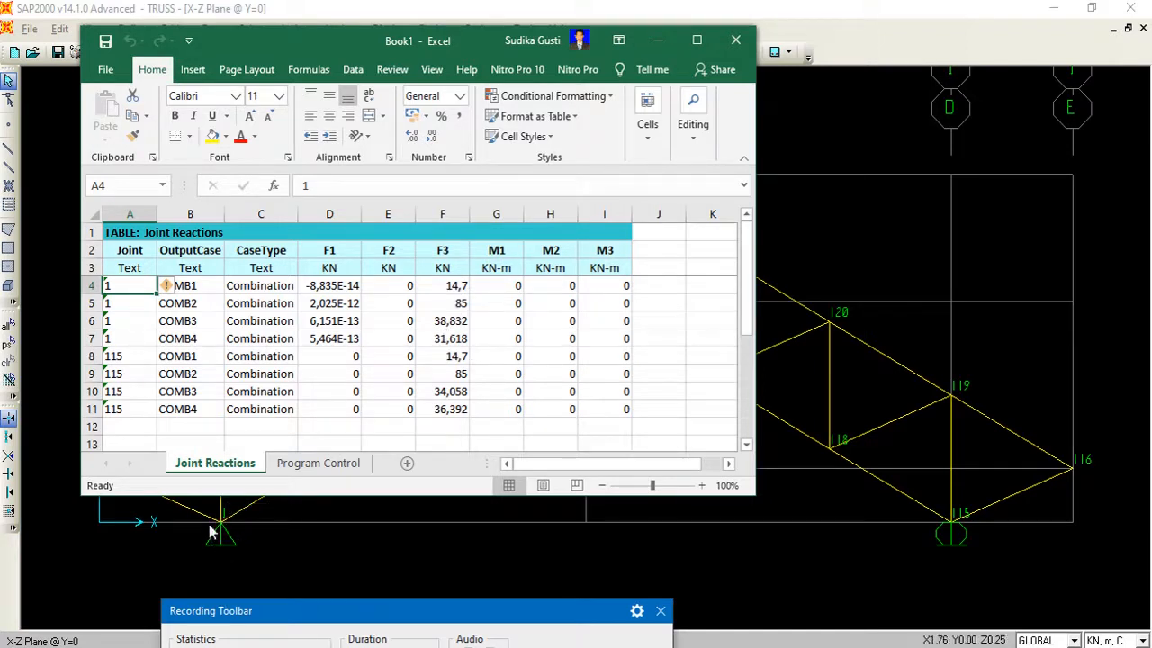
{"action": "left_click_drag", "start_coordinate": [365, 42], "coordinate": [412, 1]}
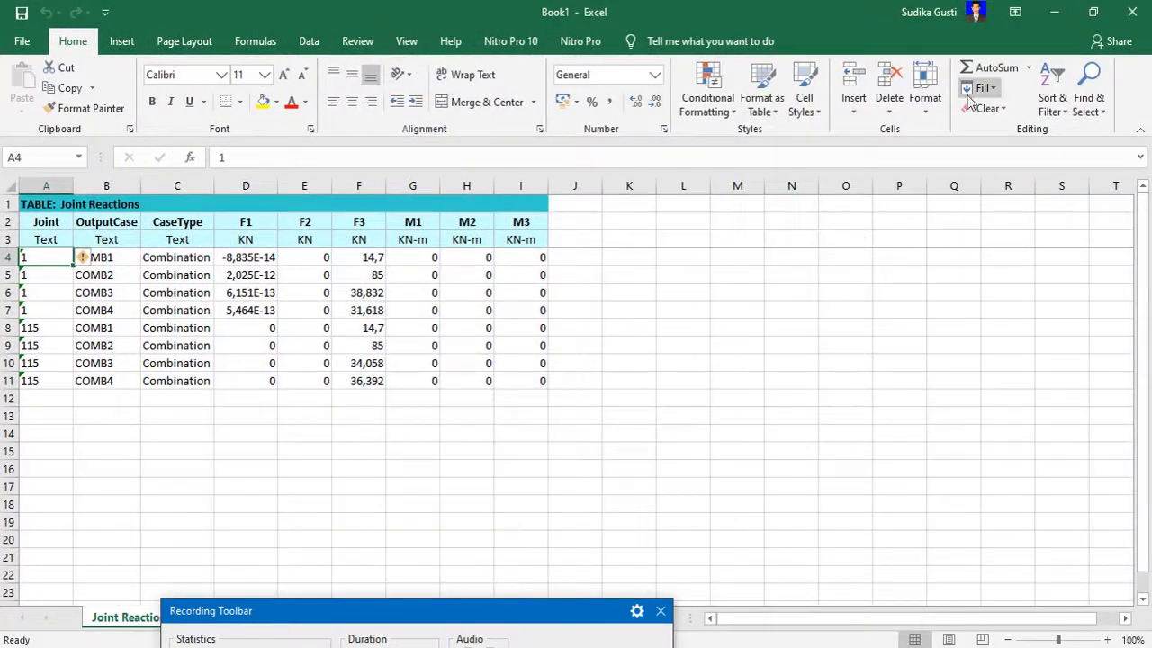
{"action": "left_click", "coordinate": [1093, 12]}
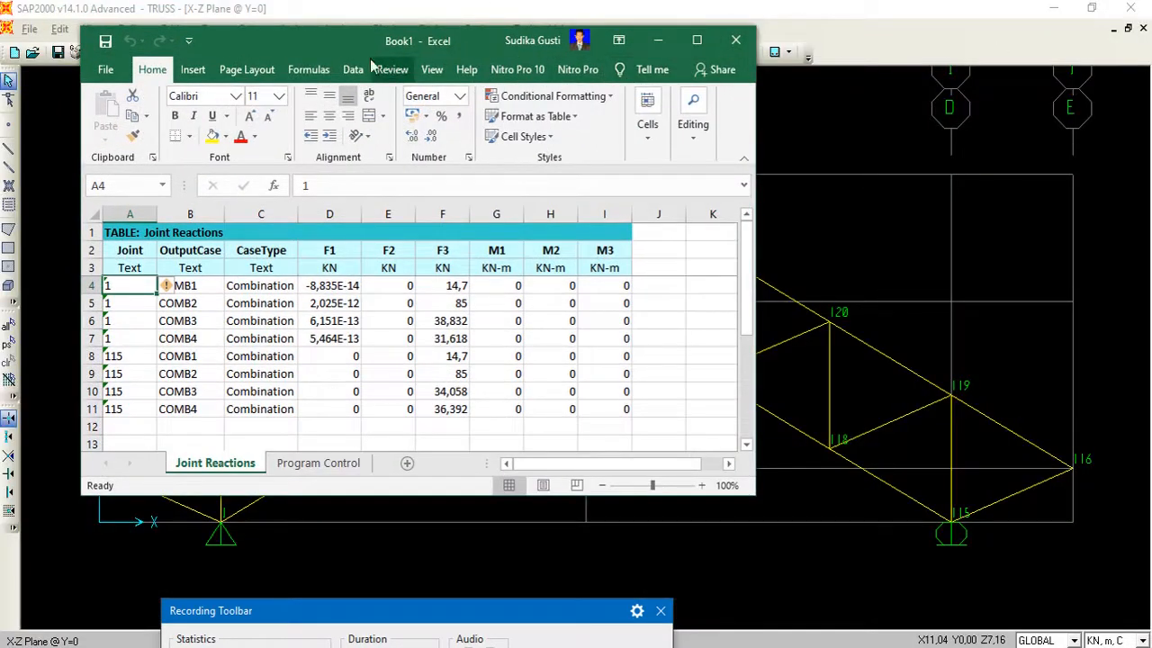
{"action": "left_click_drag", "start_coordinate": [360, 50], "coordinate": [605, 42]}
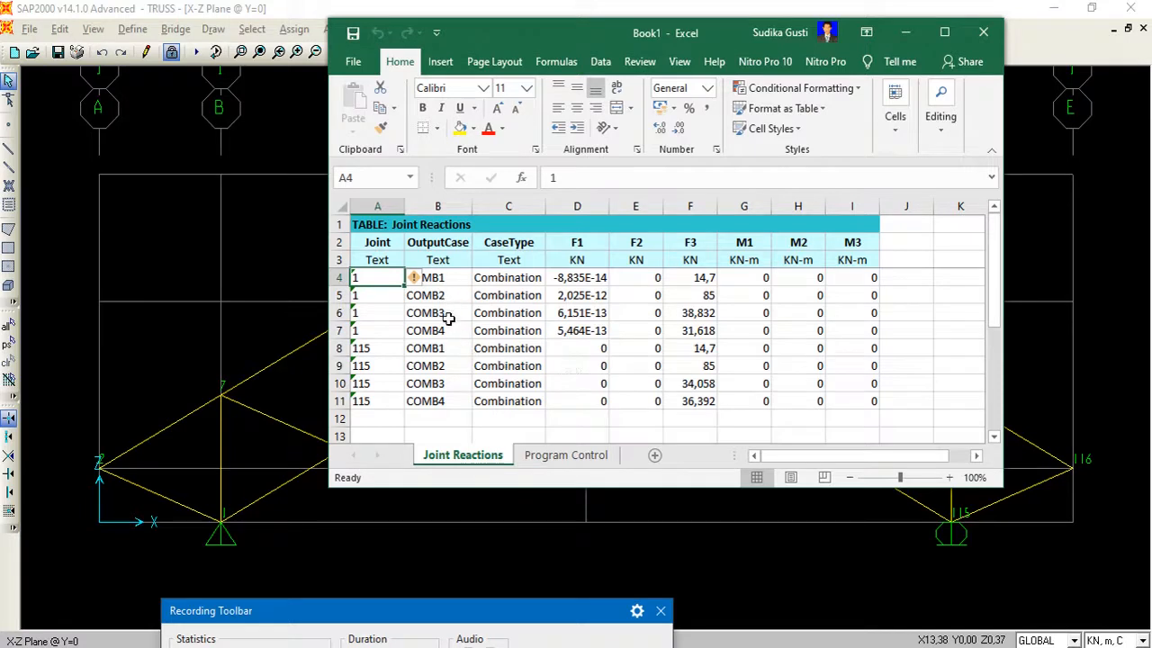
Close the exported Excel workbook without saving it
{"action": "left_click", "coordinate": [985, 35]}
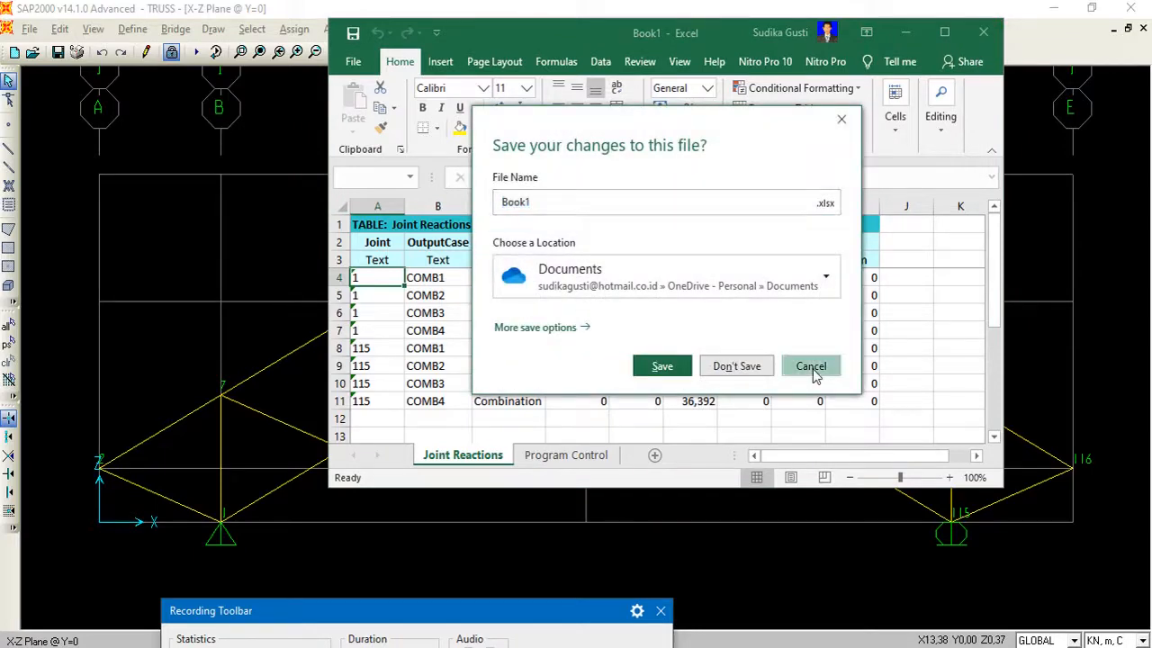
{"action": "left_click", "coordinate": [809, 366]}
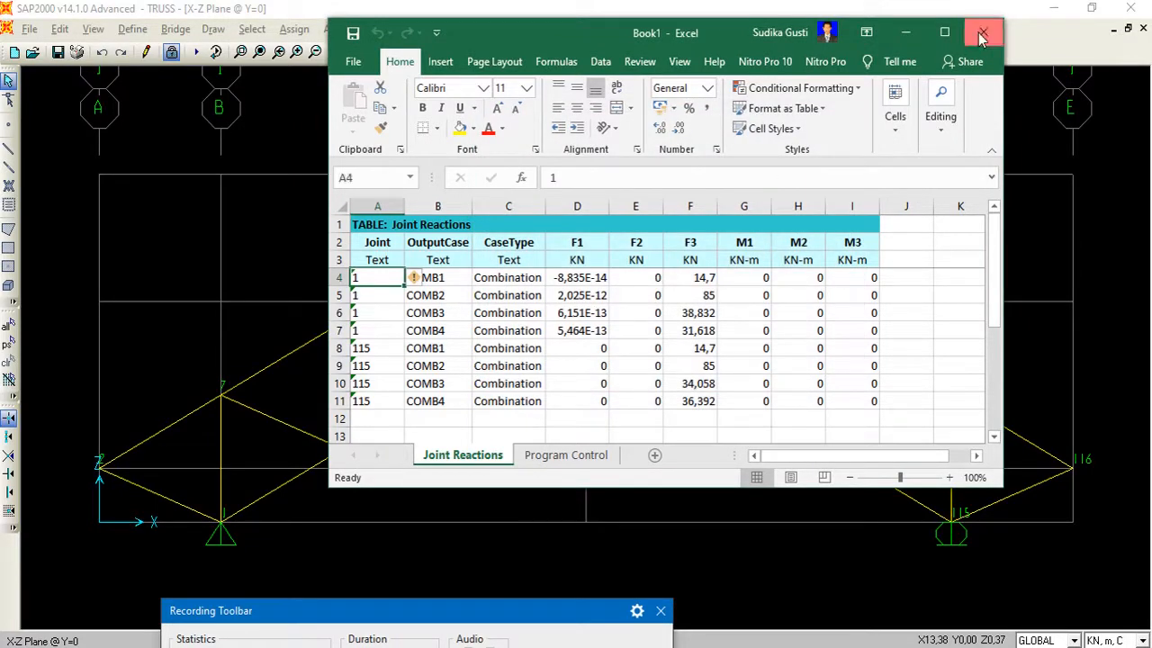
{"action": "left_click", "coordinate": [983, 33]}
{"action": "left_click", "coordinate": [738, 367]}
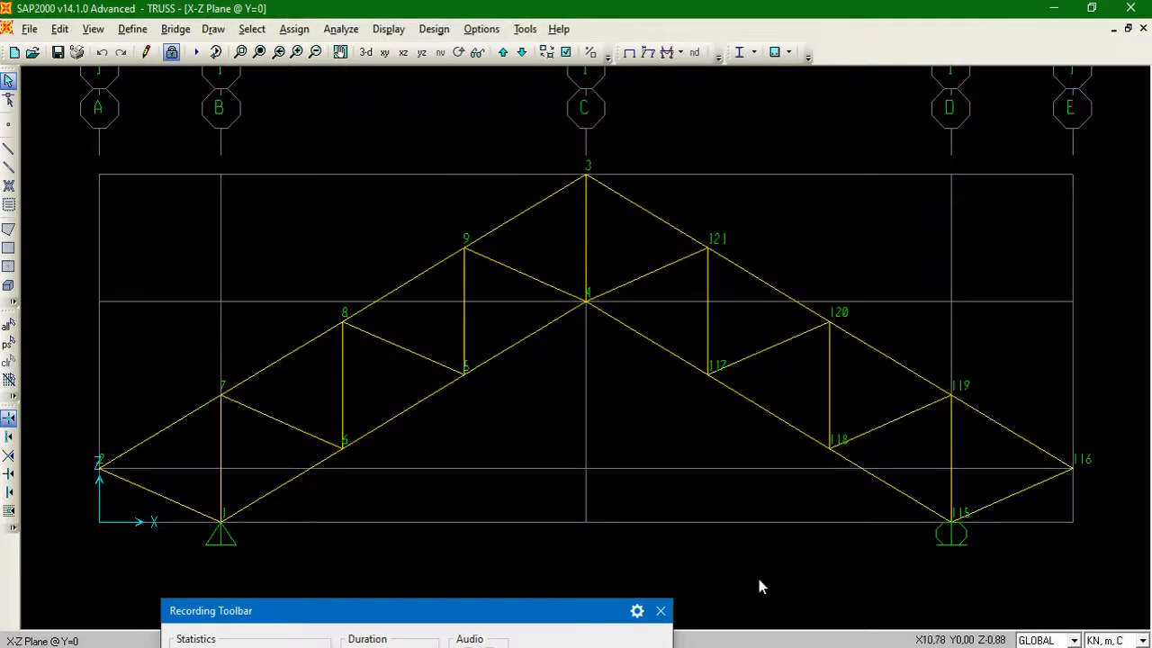
Check the assignment questions and select the Element Forces - Frames table from the frame output results for display
{"action": "key", "text": "alt+Tab"}
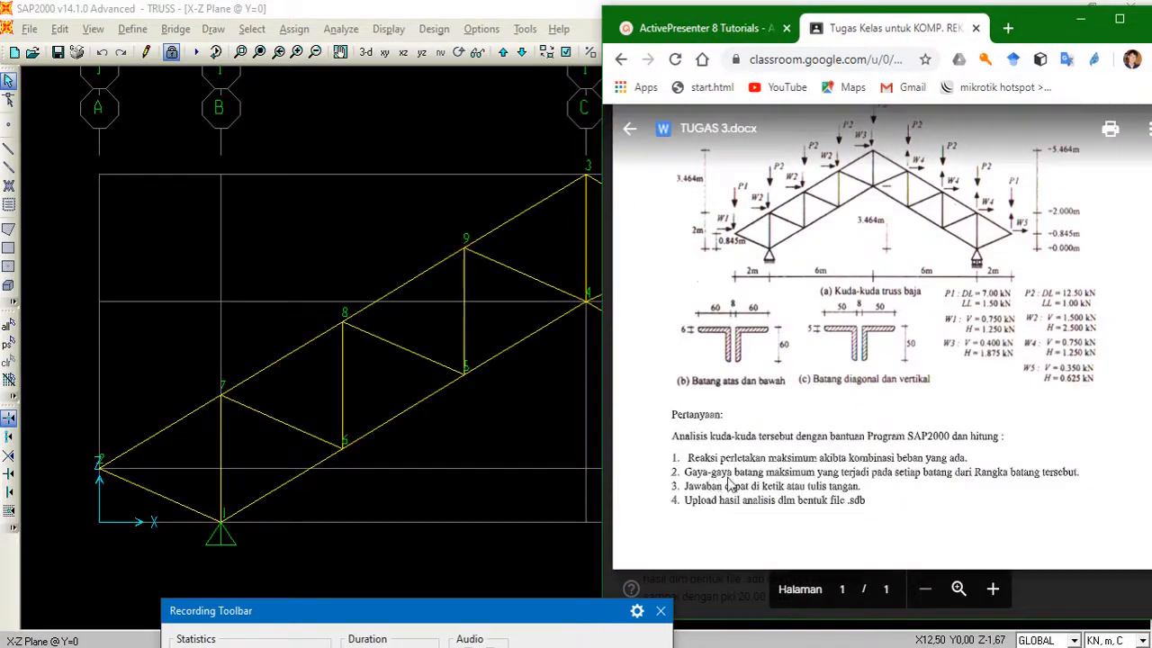
{"action": "left_click", "coordinate": [481, 144]}
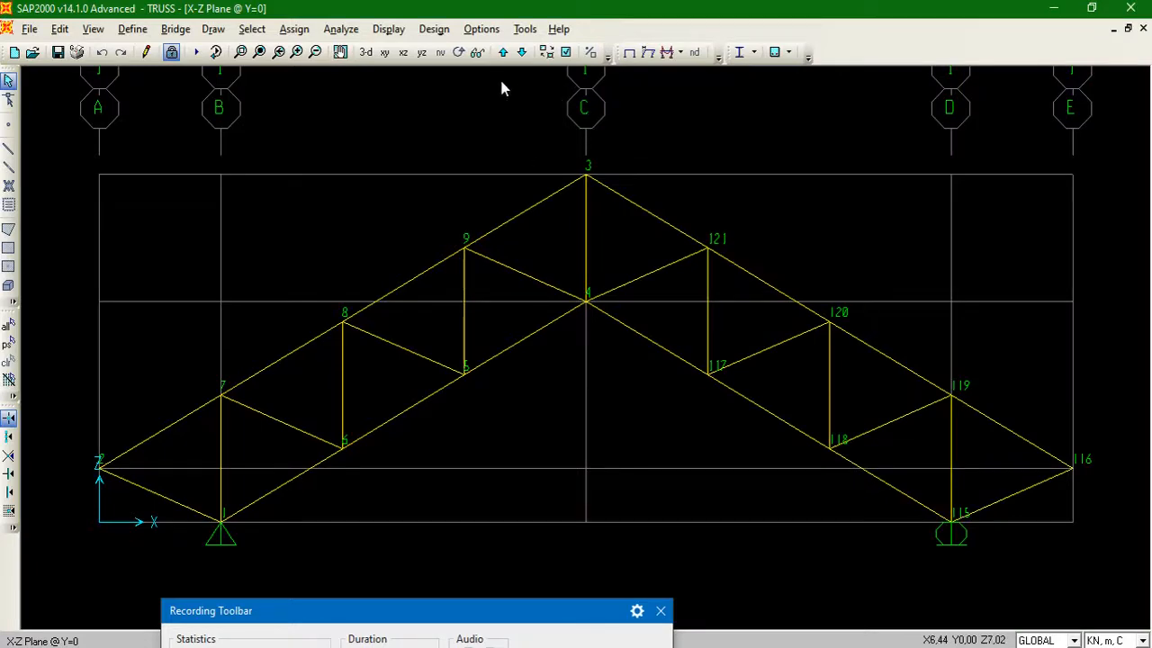
{"action": "left_click", "coordinate": [388, 29]}
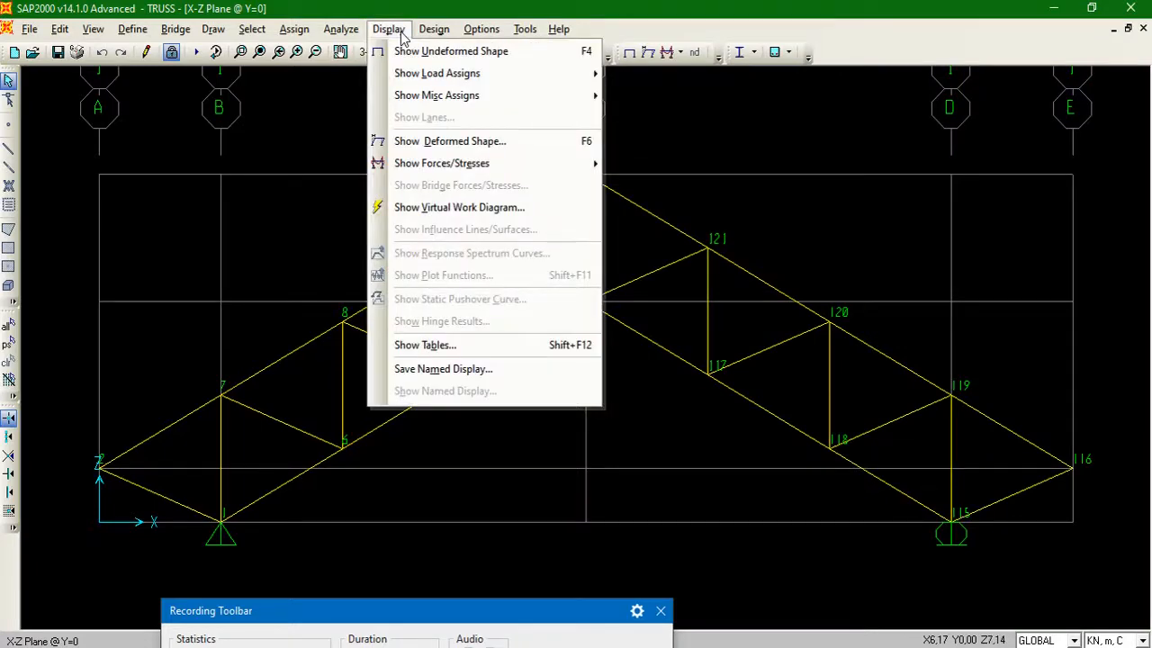
{"action": "left_click", "coordinate": [480, 344]}
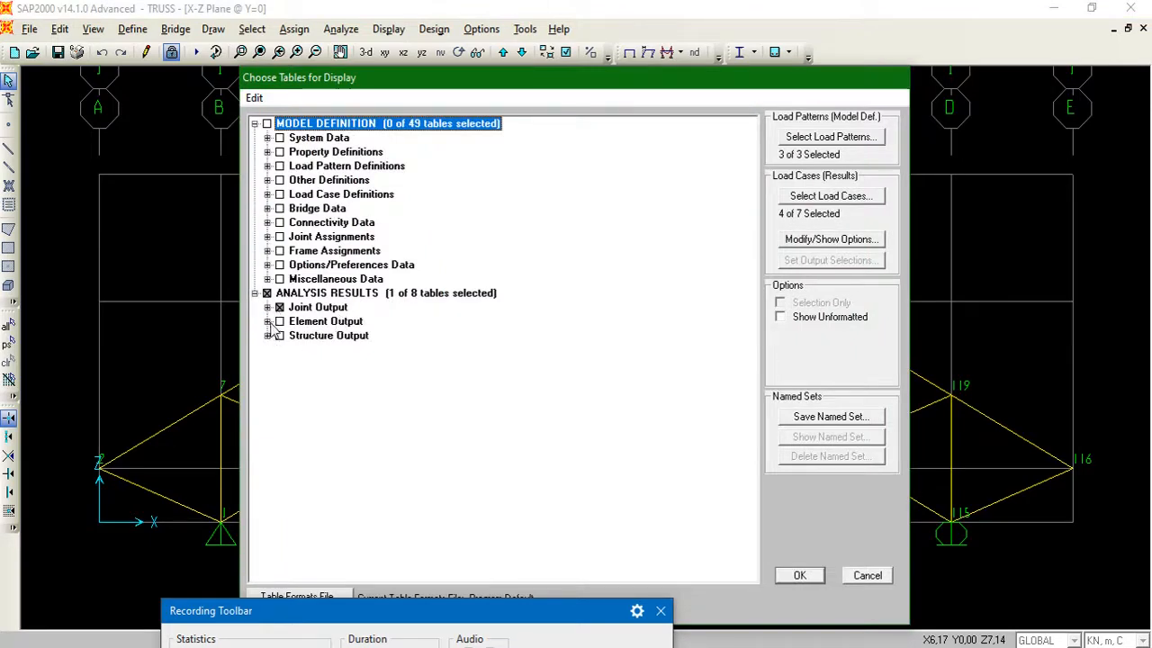
{"action": "left_click", "coordinate": [267, 321]}
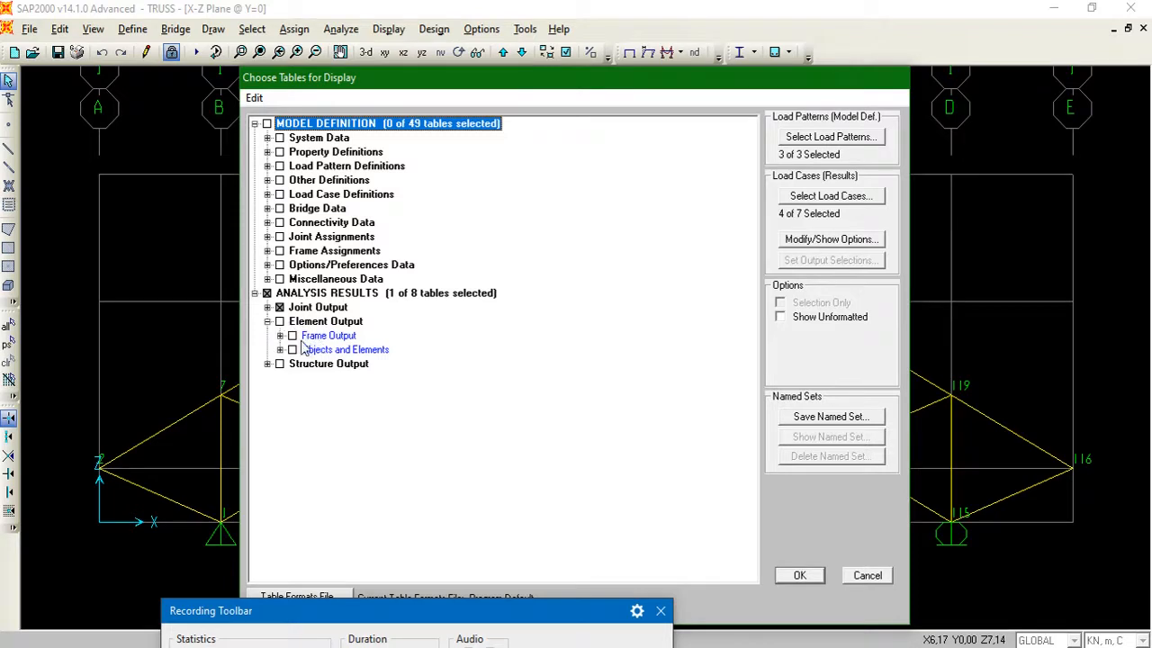
{"action": "left_click", "coordinate": [280, 335]}
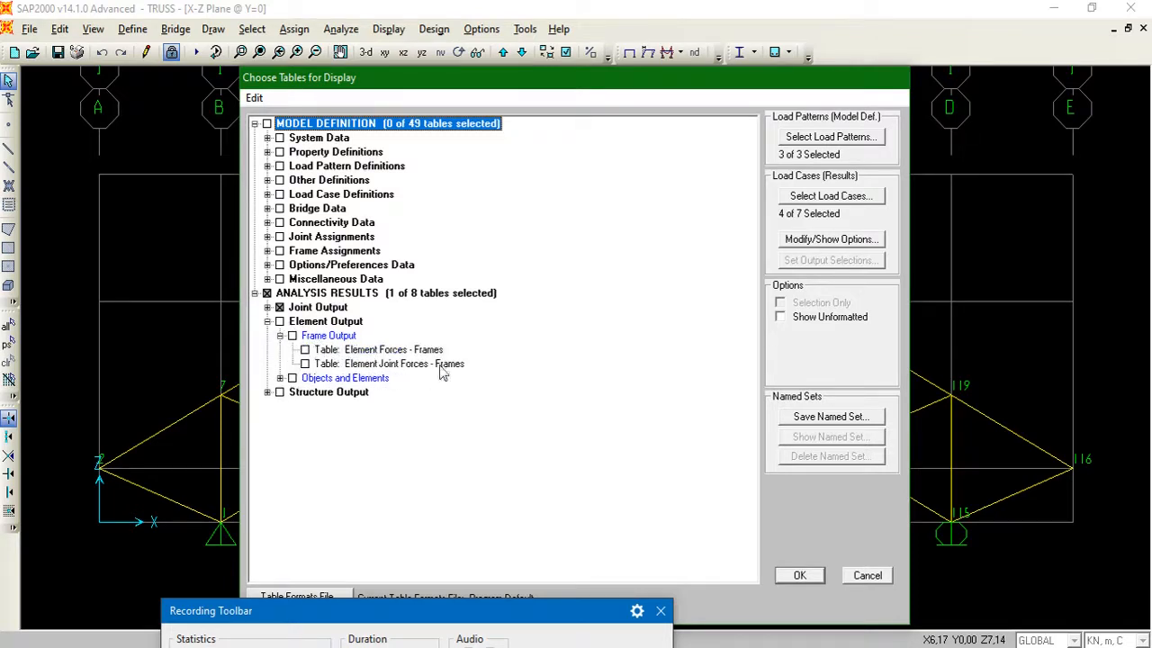
{"action": "left_click", "coordinate": [267, 393]}
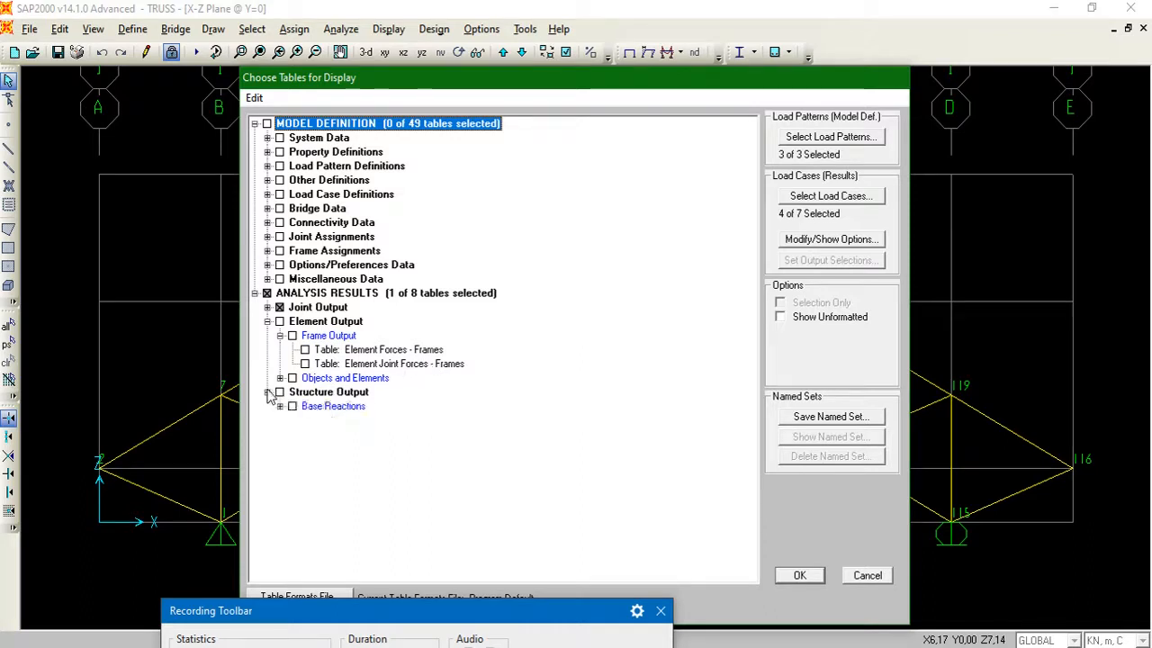
{"action": "left_click", "coordinate": [279, 405]}
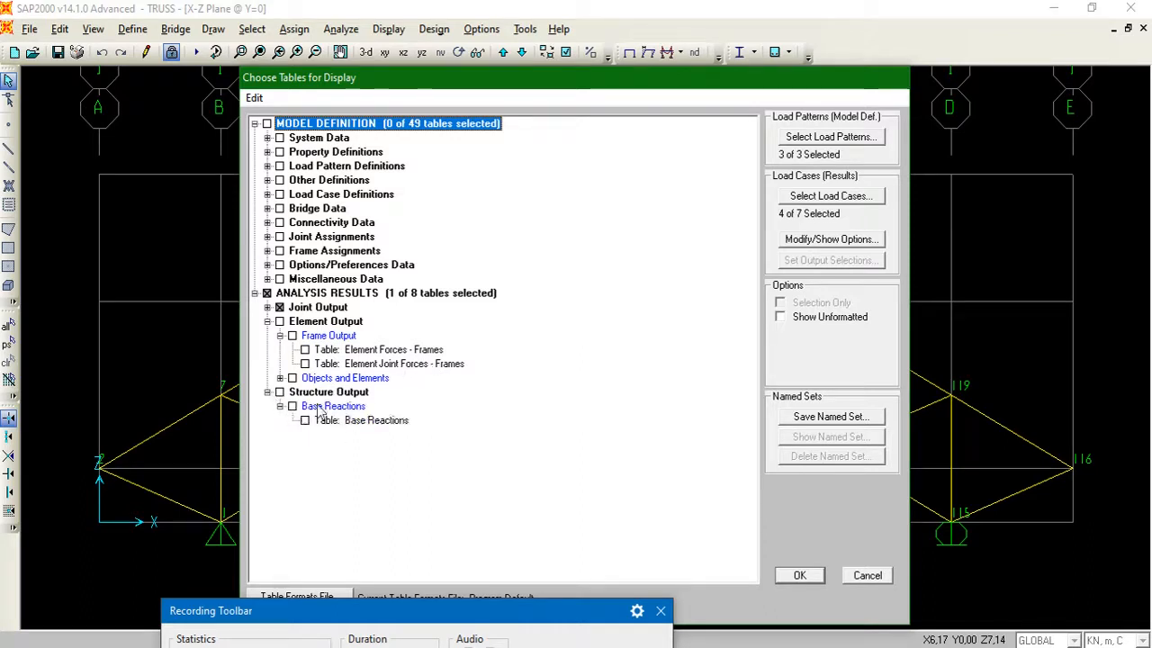
{"action": "left_click", "coordinate": [268, 392]}
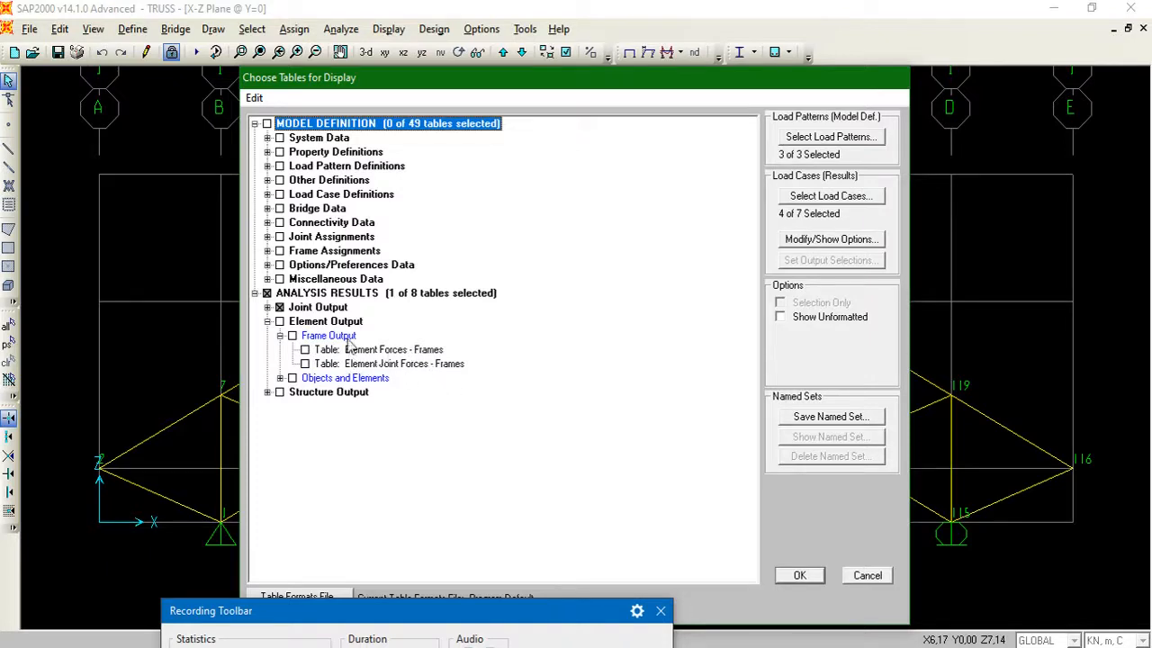
{"action": "left_click", "coordinate": [305, 349]}
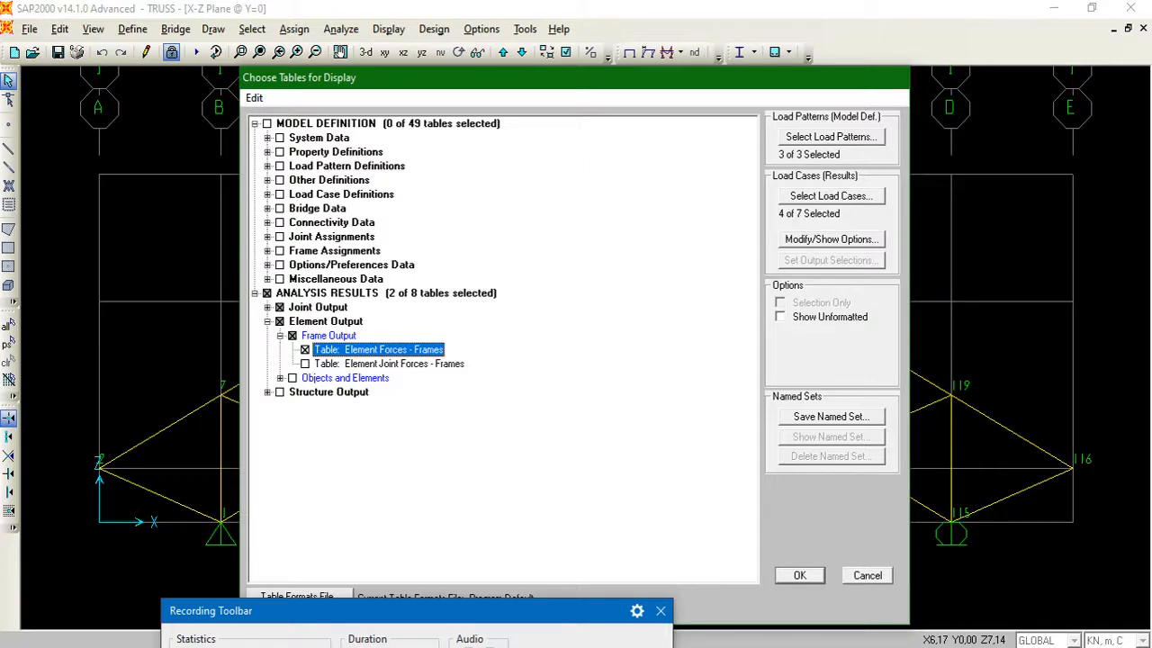
Recheck the assignment, keep COMB1 to COMB4 as the result load cases, and display the selected tables
{"action": "key", "text": "alt+Tab"}
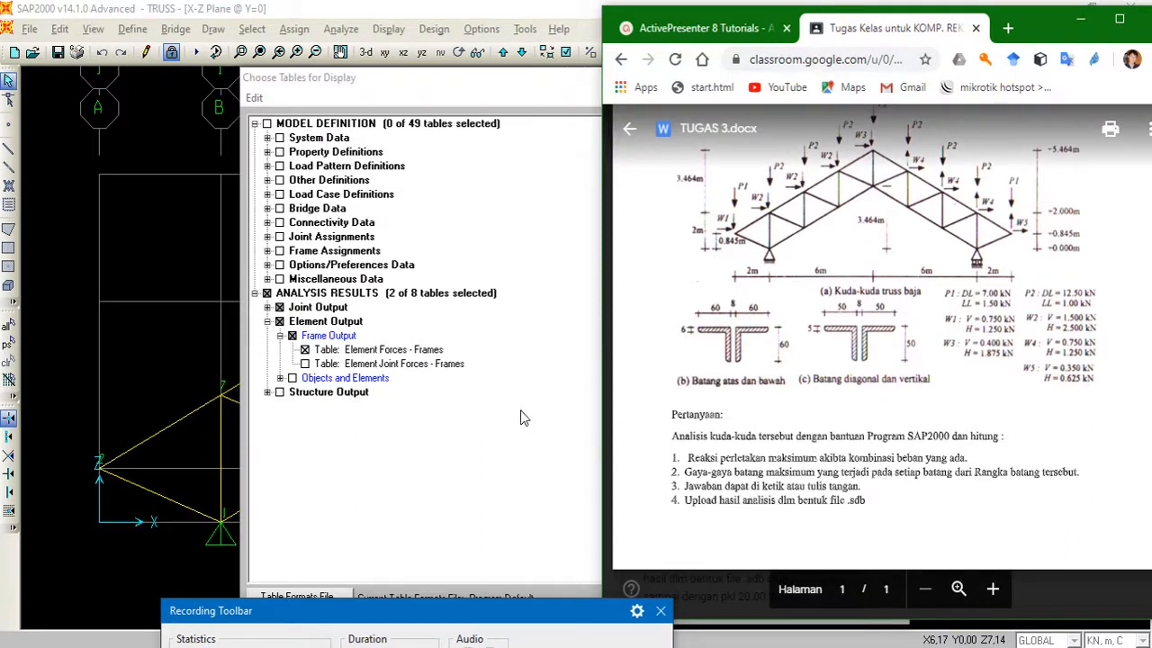
{"action": "left_click", "coordinate": [377, 434]}
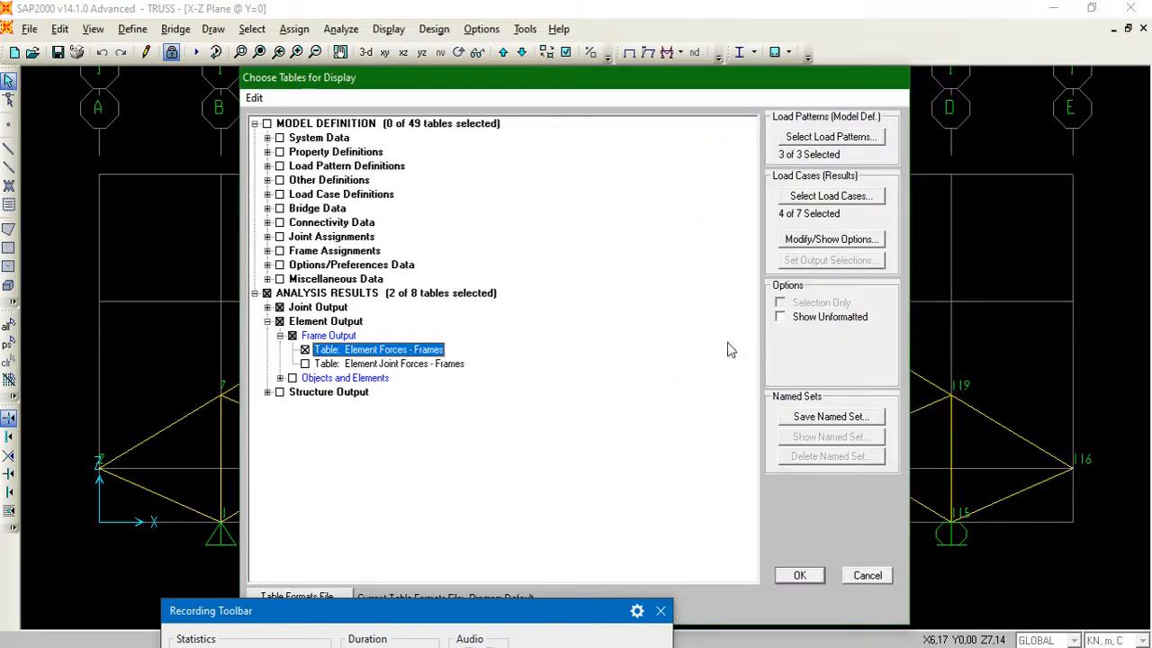
{"action": "left_click", "coordinate": [827, 197]}
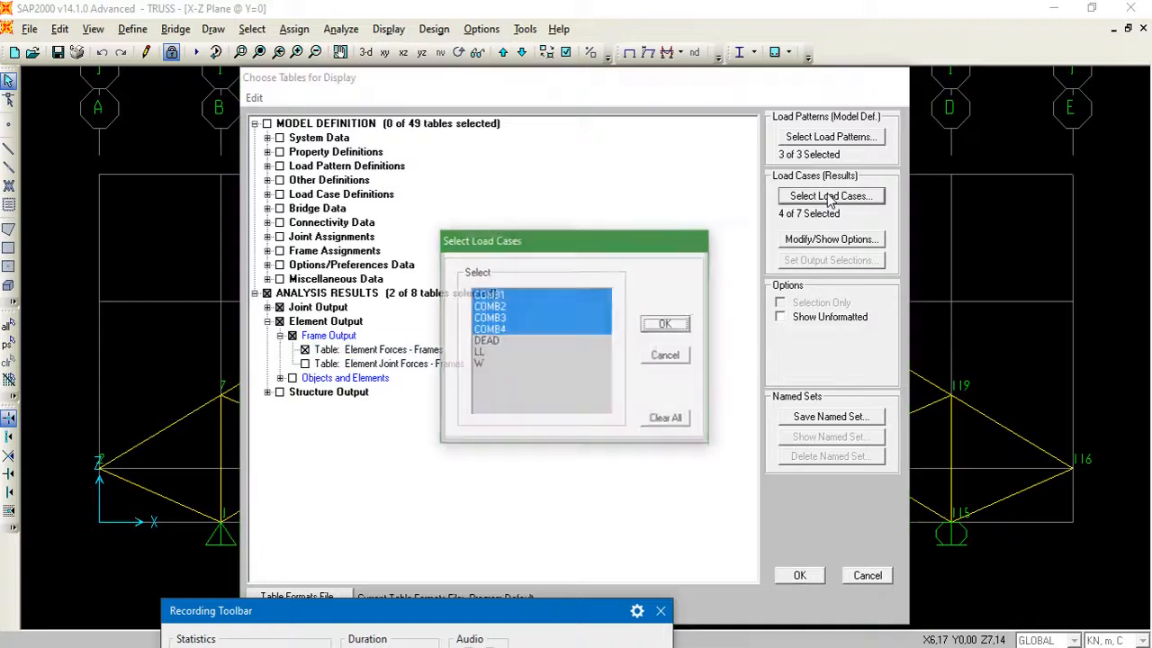
{"action": "left_click", "coordinate": [668, 324]}
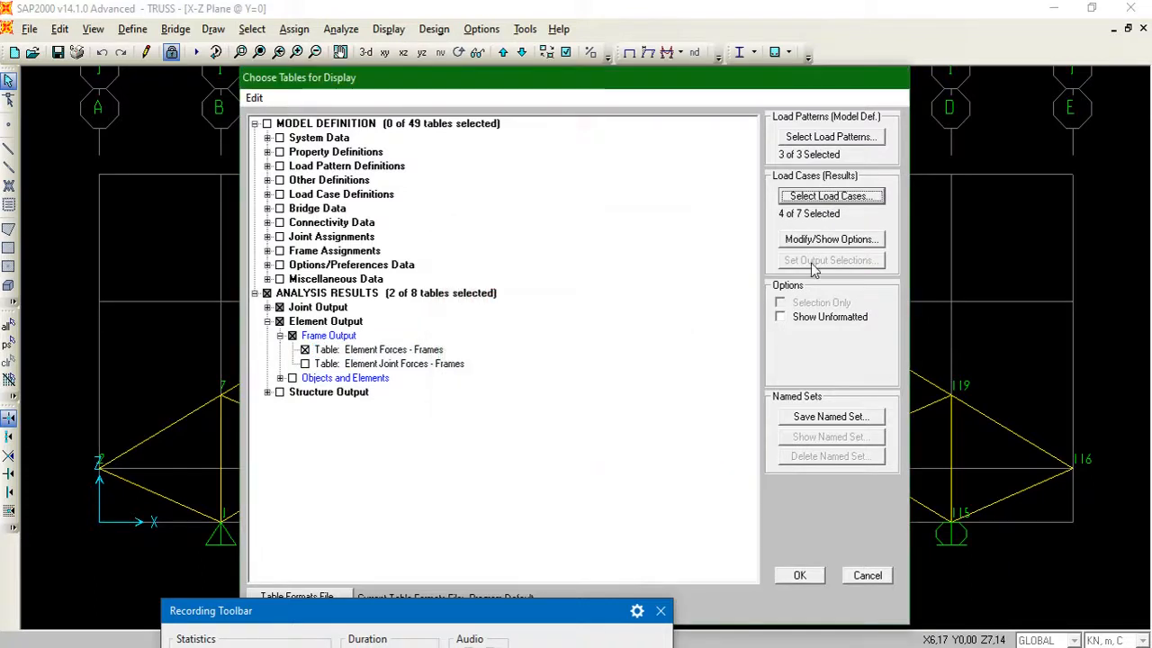
{"action": "left_click", "coordinate": [800, 576]}
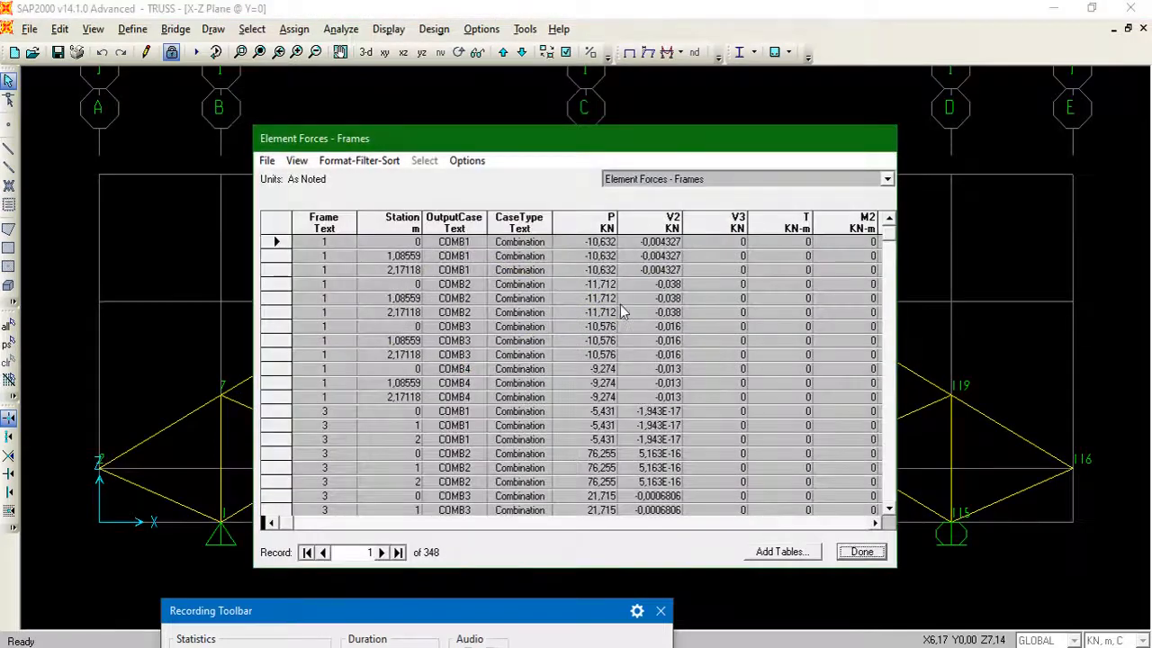
Switch the table display to Joint Reactions and back to Element Forces - Frames, and look at its frame numbers against the truss
{"action": "left_click", "coordinate": [886, 179]}
{"action": "left_click", "coordinate": [677, 208]}
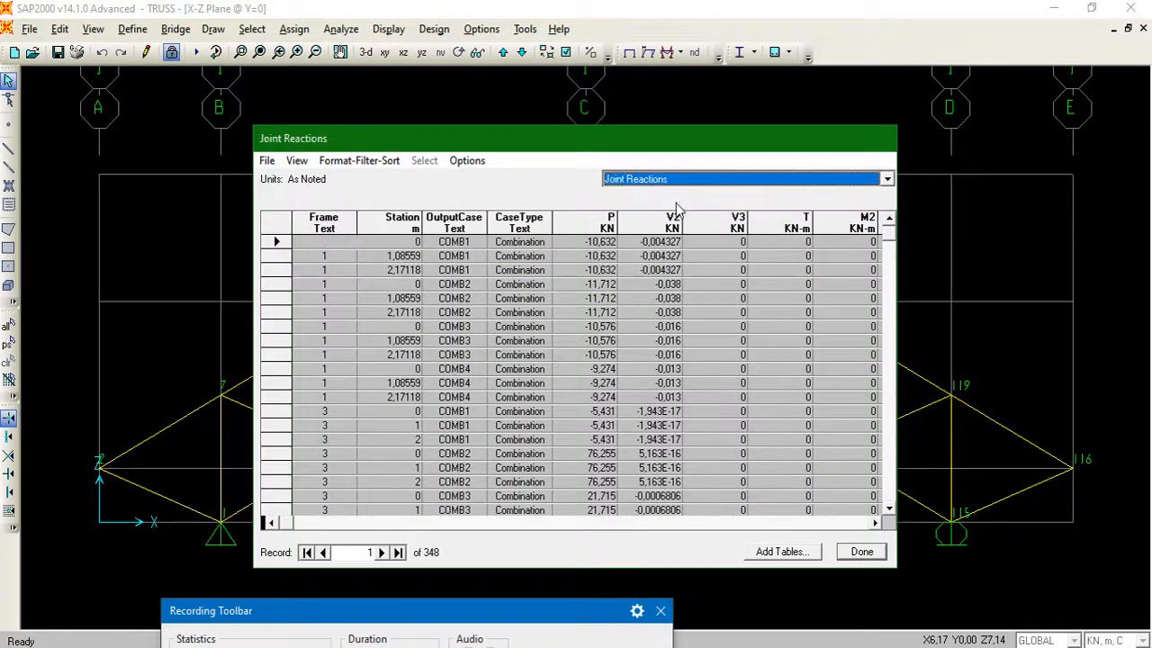
{"action": "left_click", "coordinate": [887, 179]}
{"action": "left_click", "coordinate": [706, 194]}
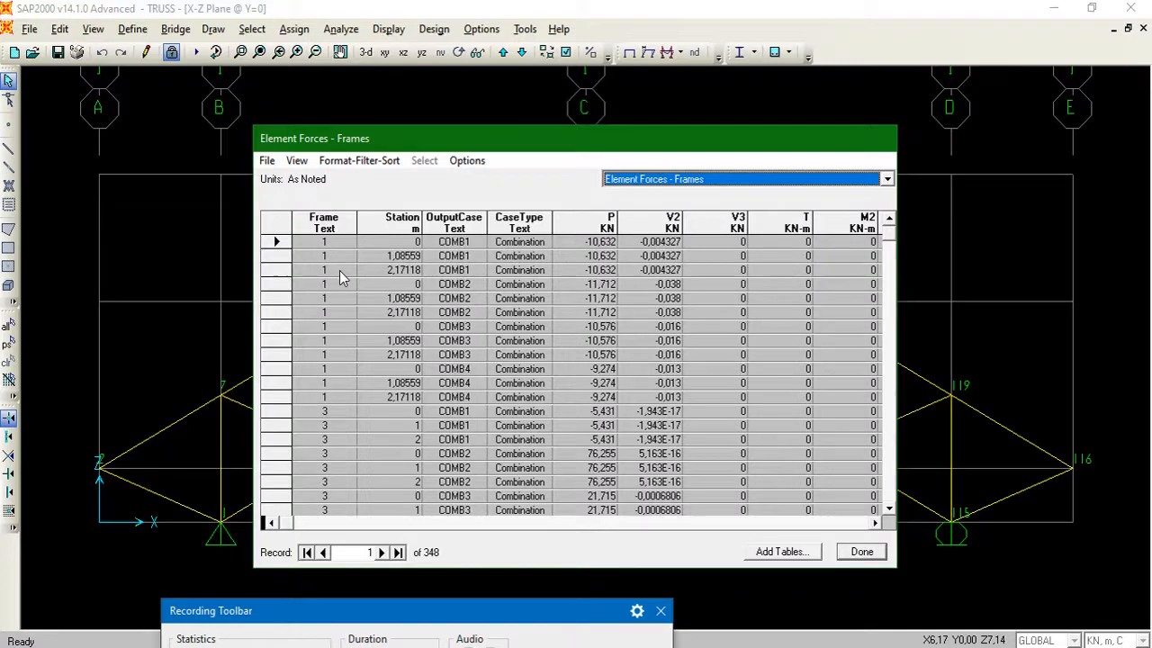
{"action": "mouse_move", "coordinate": [519, 147]}
{"action": "left_mouse_down"}
{"action": "mouse_move", "coordinate": [797, 245]}
{"action": "mouse_move", "coordinate": [853, 335]}
{"action": "left_mouse_up"}
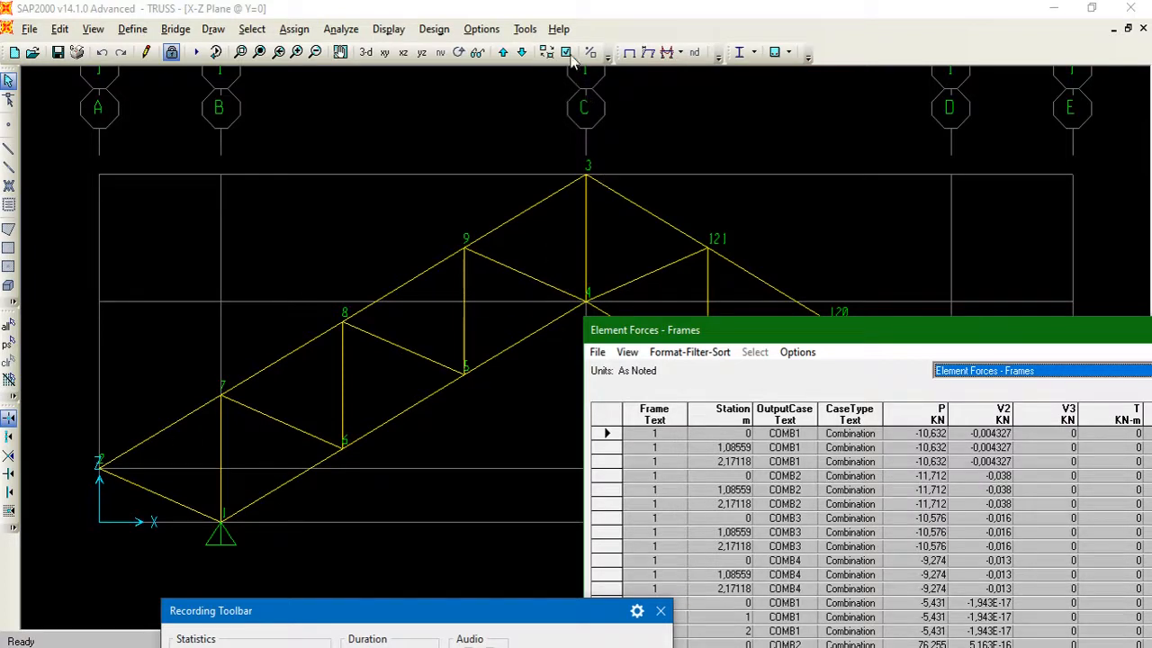
{"action": "left_click_drag", "start_coordinate": [956, 335], "coordinate": [656, 160]}
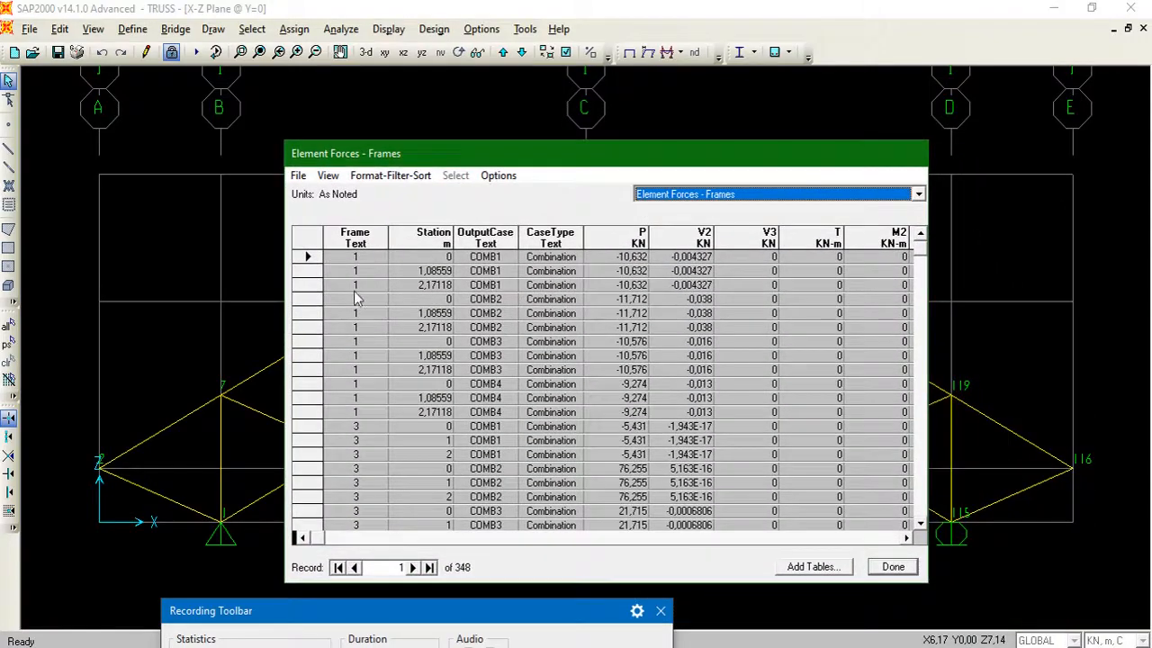
Export the Element Forces - Frames table to Excel and close the table display in SAP2000
{"action": "left_click", "coordinate": [299, 175]}
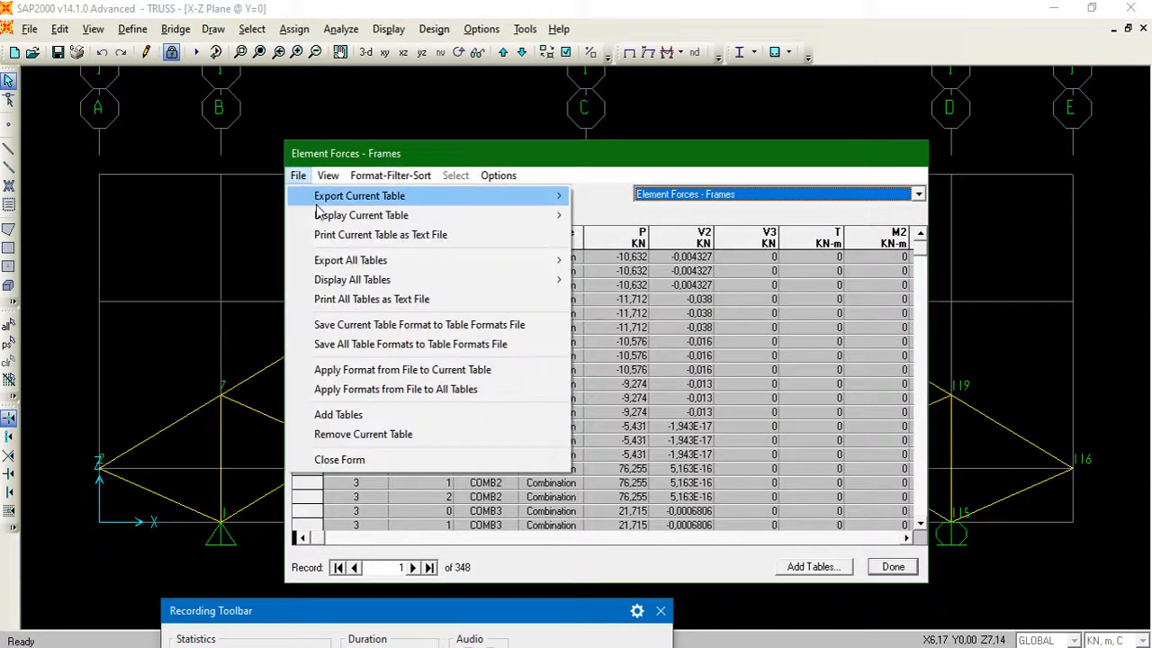
{"action": "mouse_move", "coordinate": [399, 196]}
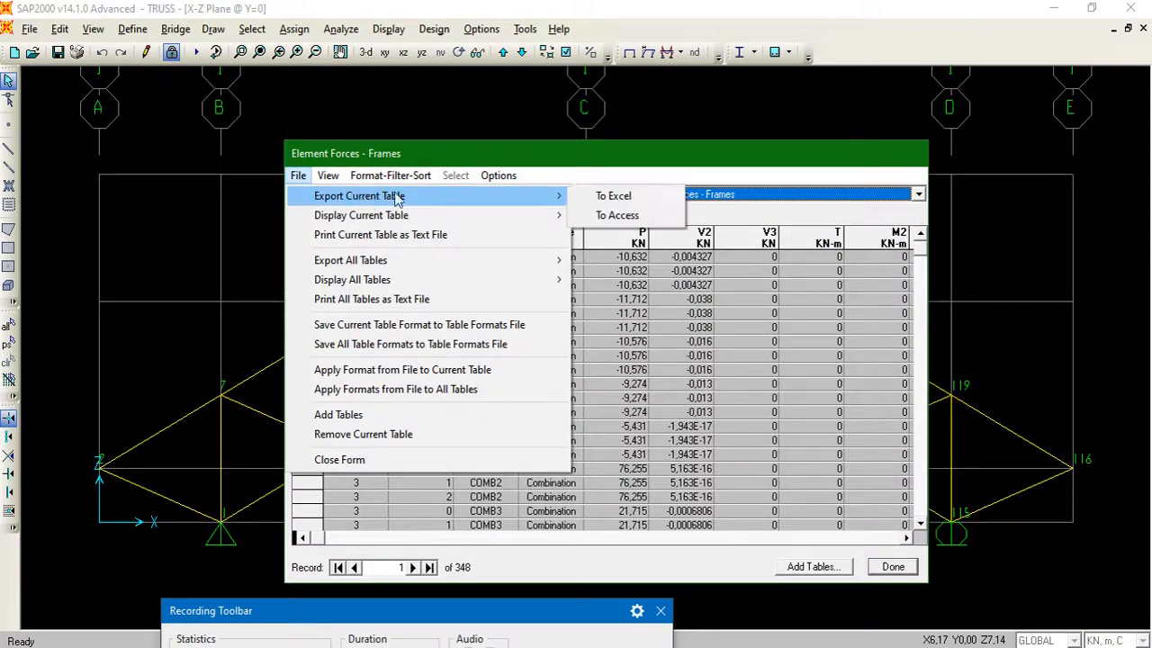
{"action": "left_click", "coordinate": [615, 198]}
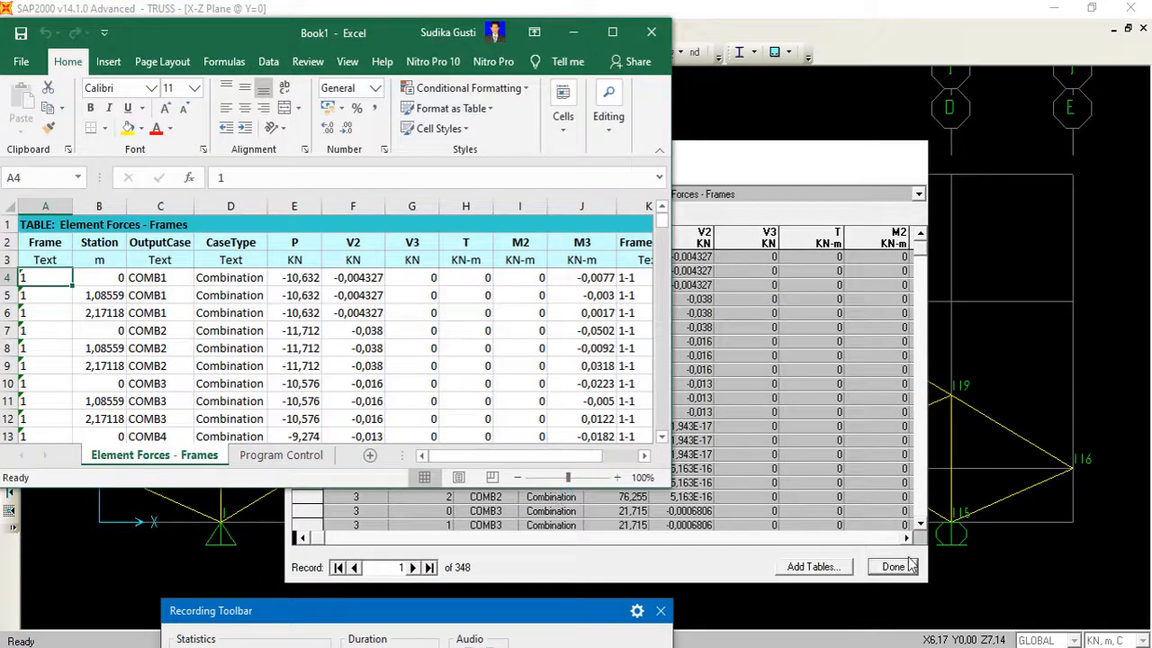
{"action": "left_click", "coordinate": [907, 564]}
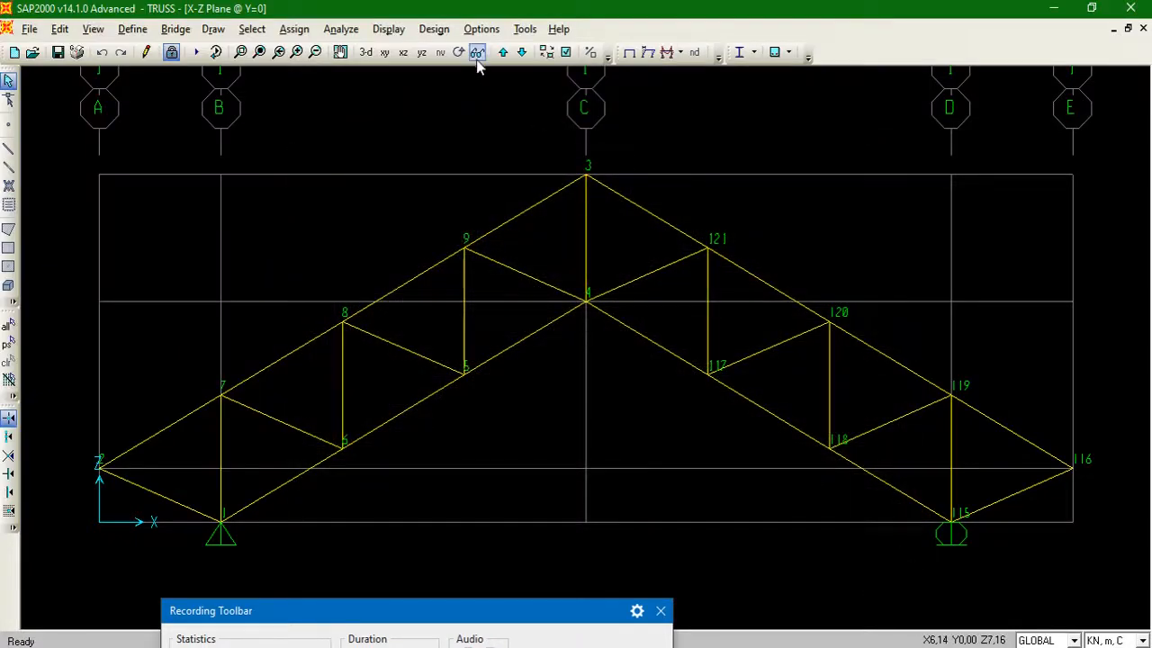
Turn on the frame labels in the active window's display options, leaving section names off
{"action": "left_click", "coordinate": [565, 52]}
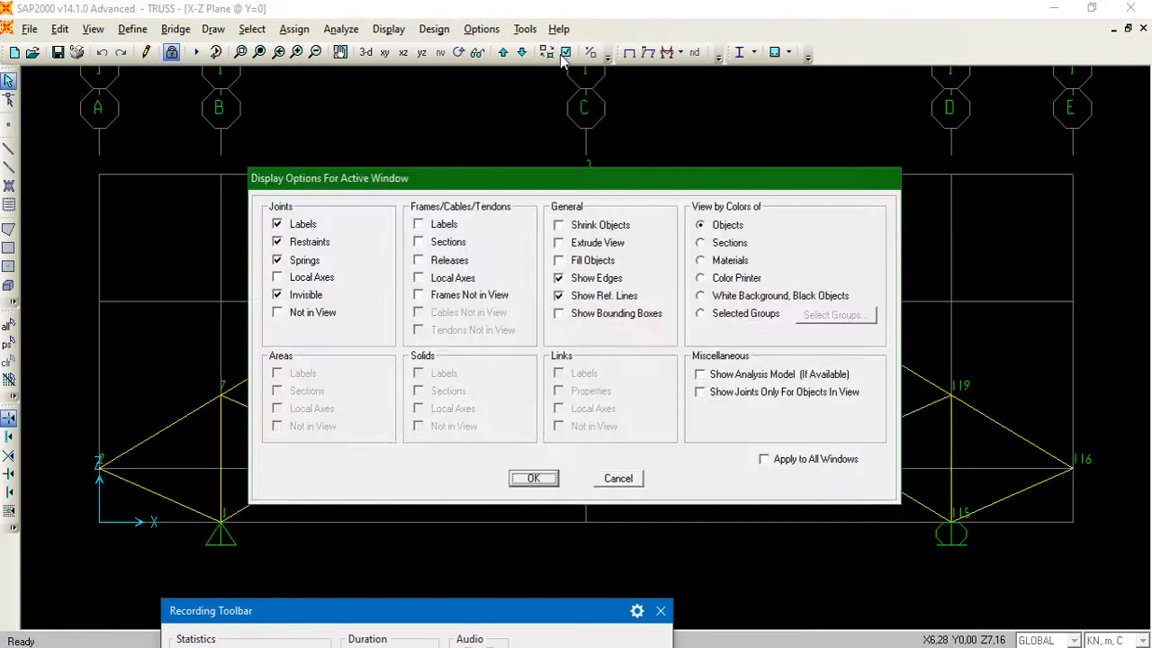
{"action": "left_click", "coordinate": [422, 226]}
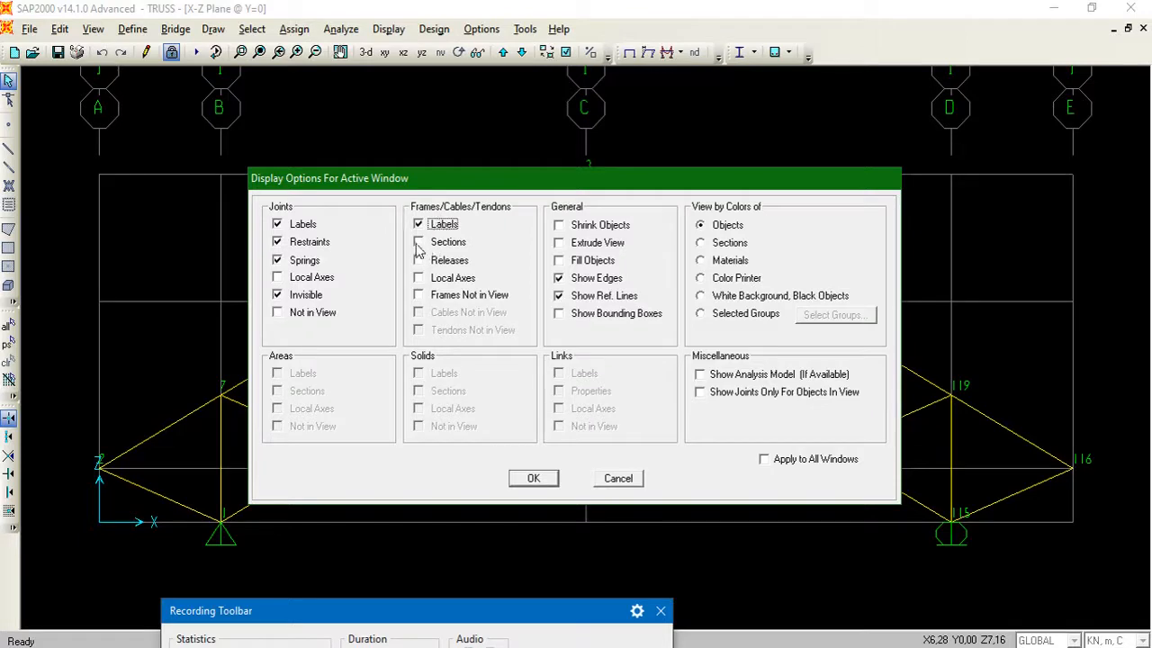
{"action": "left_click", "coordinate": [418, 243]}
{"action": "left_click", "coordinate": [418, 226]}
{"action": "left_click", "coordinate": [419, 225]}
{"action": "left_click", "coordinate": [418, 243]}
{"action": "left_click", "coordinate": [538, 480]}
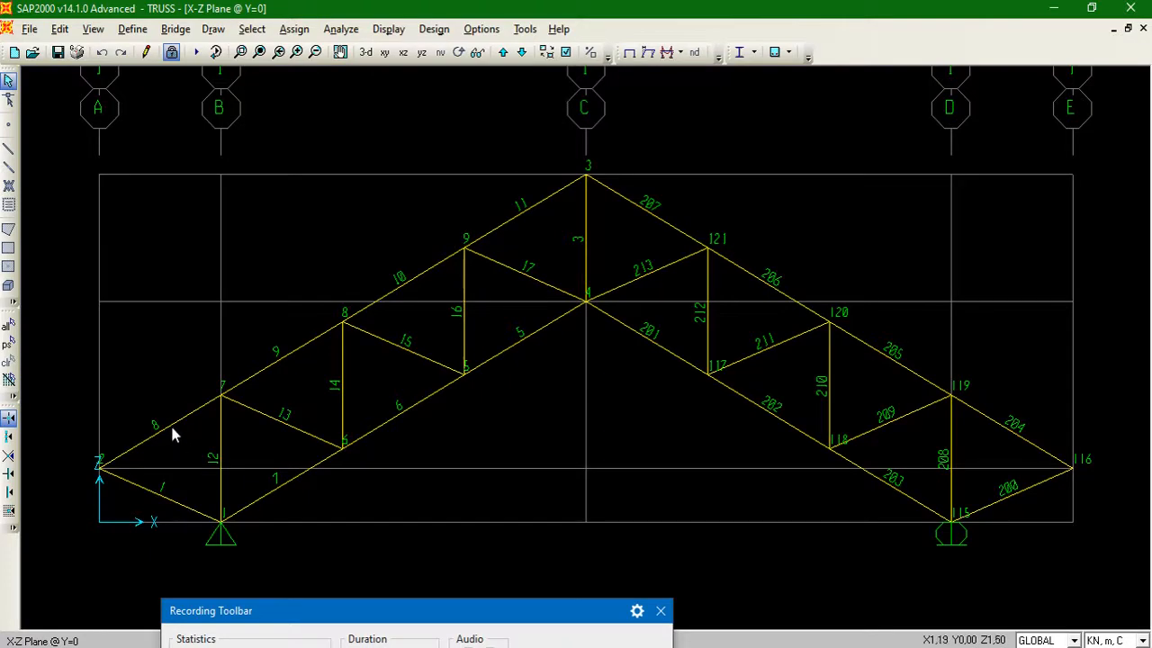
Switch to the Excel workbook, examine the Element Forces - Frames sheet against the labelled truss members, and close it without saving
{"action": "key", "text": "alt+Tab"}
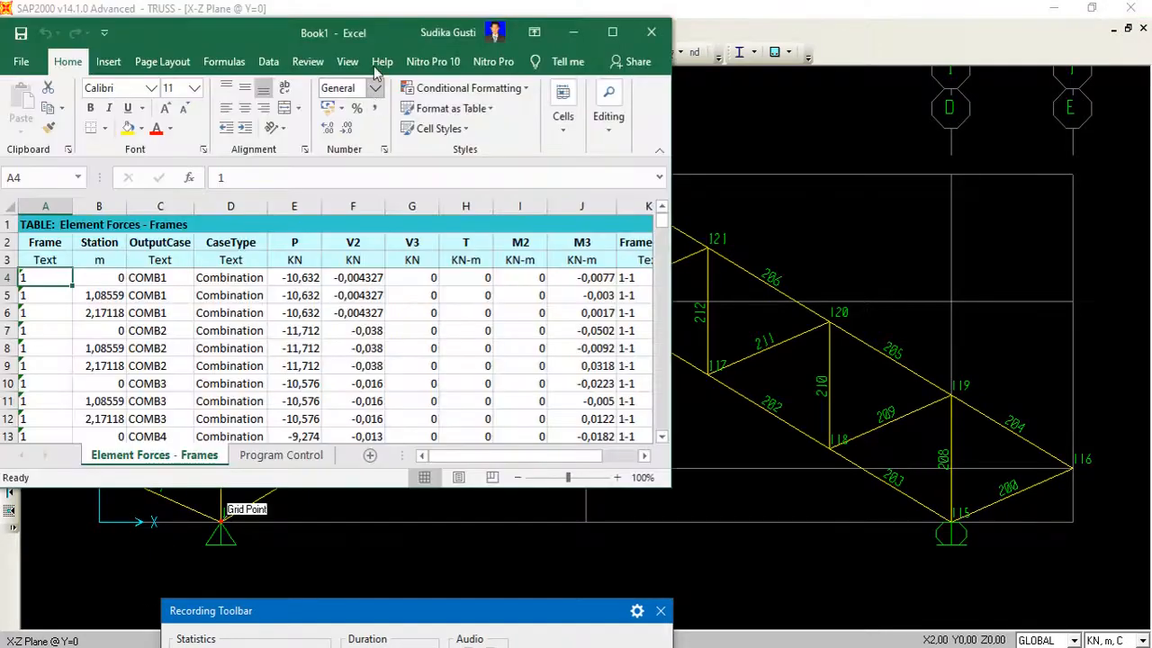
{"action": "left_click_drag", "start_coordinate": [267, 37], "coordinate": [747, 36]}
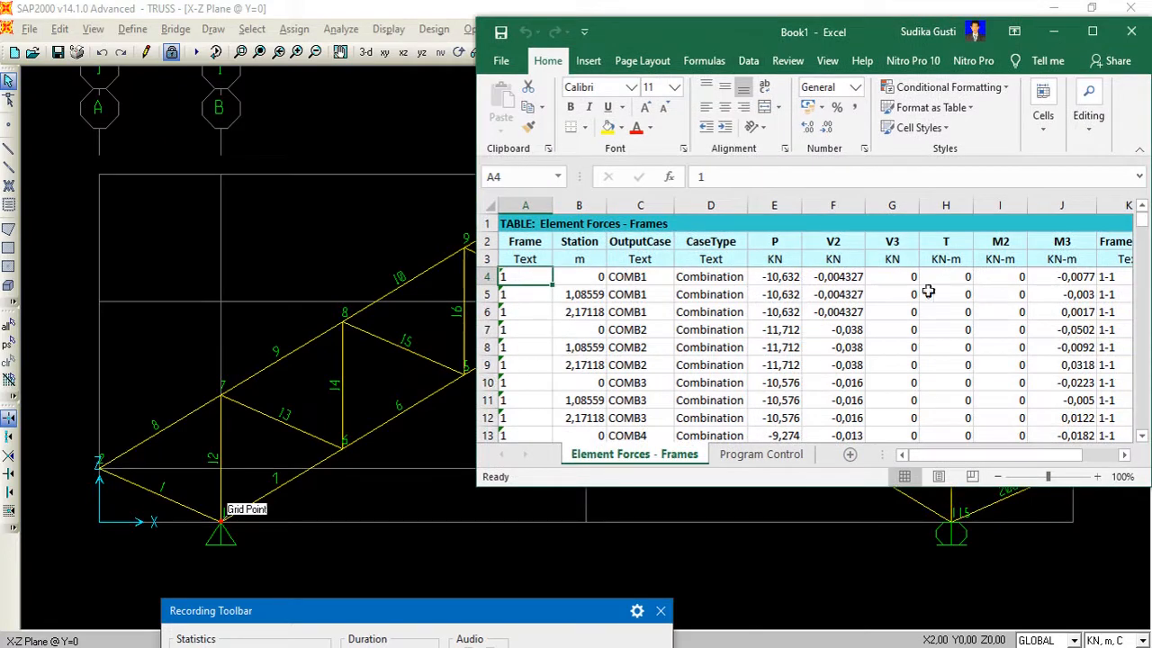
{"action": "left_click_drag", "start_coordinate": [960, 456], "coordinate": [1035, 450]}
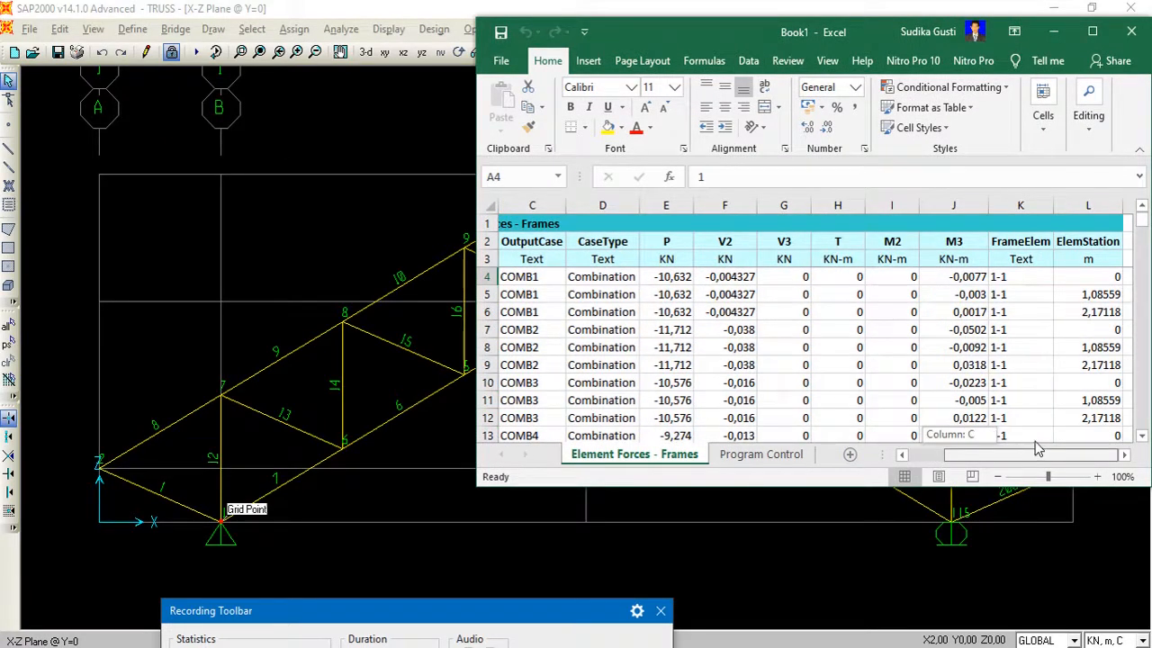
{"action": "left_click_drag", "start_coordinate": [1036, 448], "coordinate": [959, 458]}
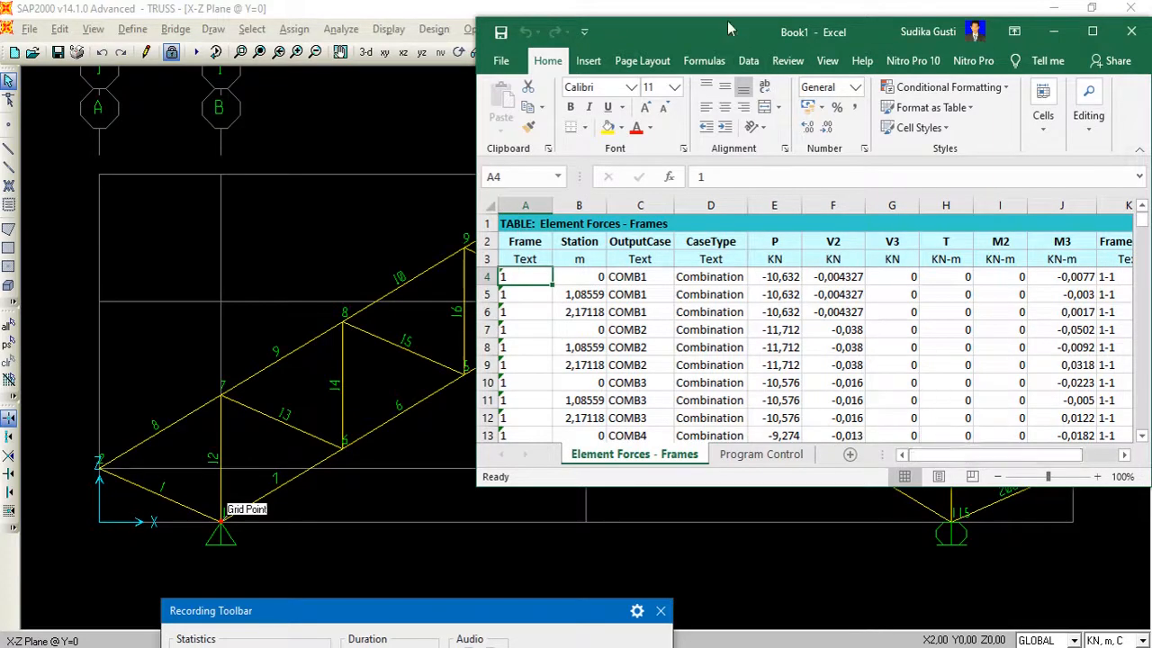
{"action": "left_click_drag", "start_coordinate": [720, 32], "coordinate": [569, 0]}
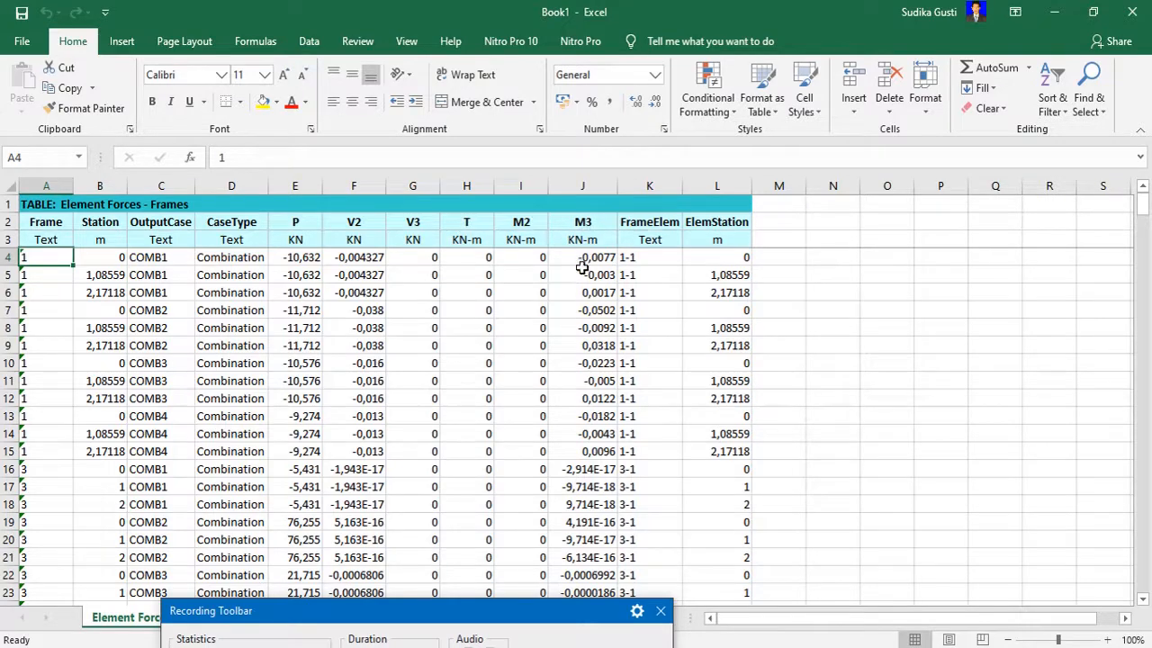
{"action": "left_click", "coordinate": [1133, 12]}
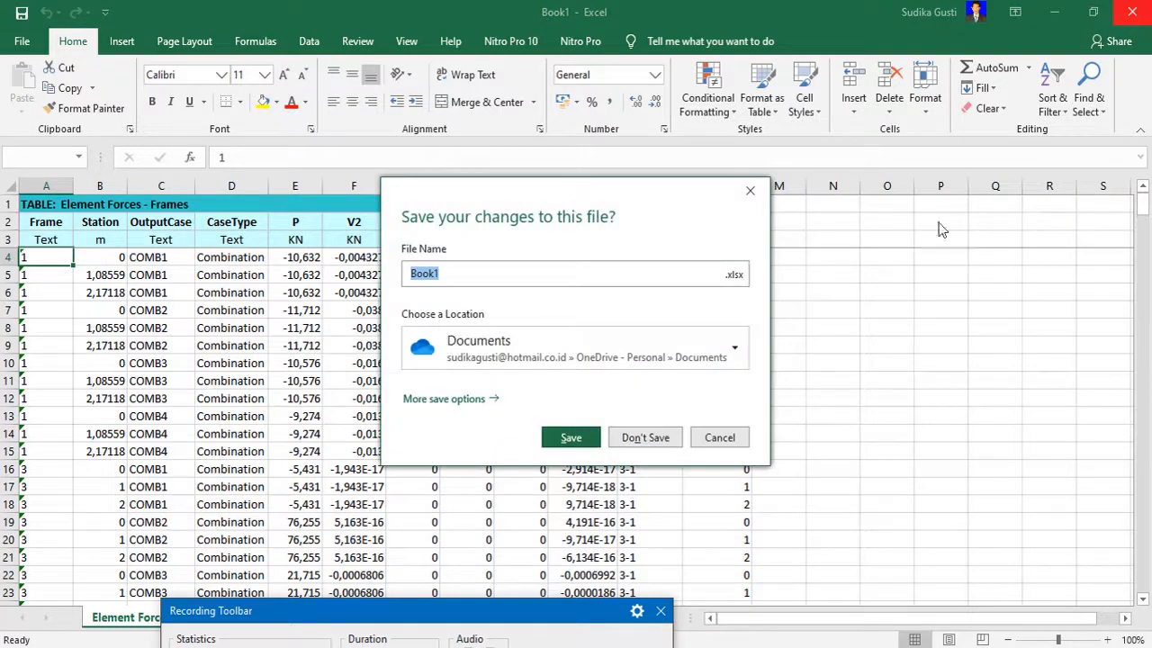
{"action": "left_click", "coordinate": [664, 438]}
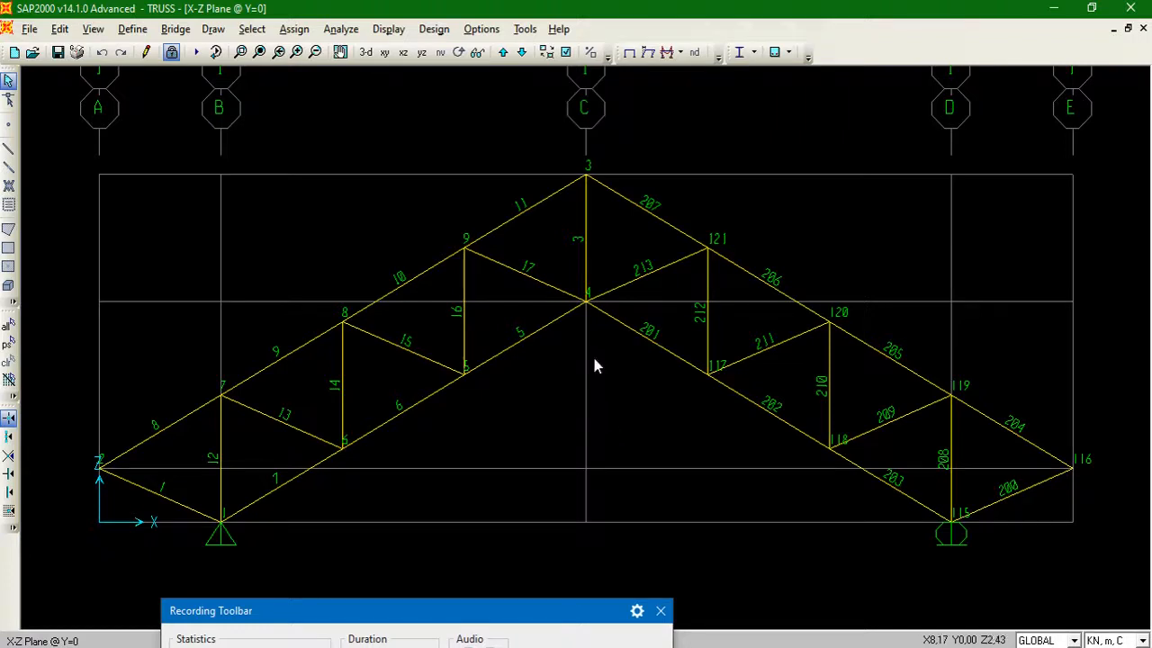
Display the axial force diagram of the truss frames for COMB2 with values shown on the diagram
{"action": "left_click", "coordinate": [680, 53]}
{"action": "left_click", "coordinate": [698, 76]}
{"action": "left_click", "coordinate": [681, 53]}
{"action": "left_click", "coordinate": [701, 96]}
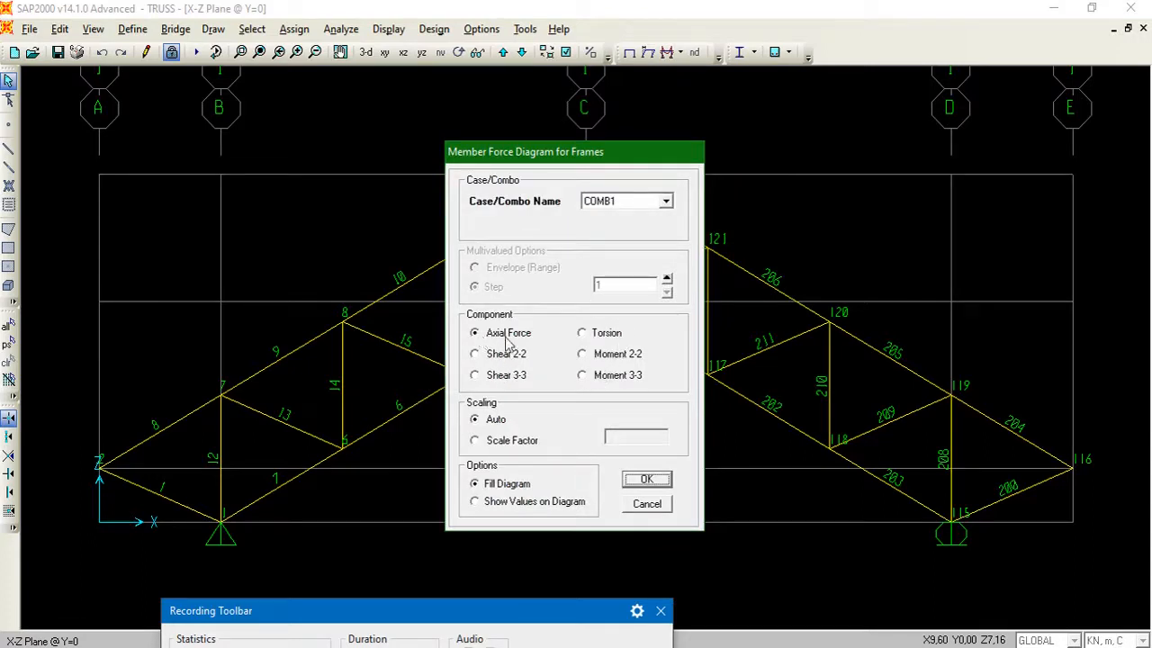
{"action": "left_click", "coordinate": [669, 203]}
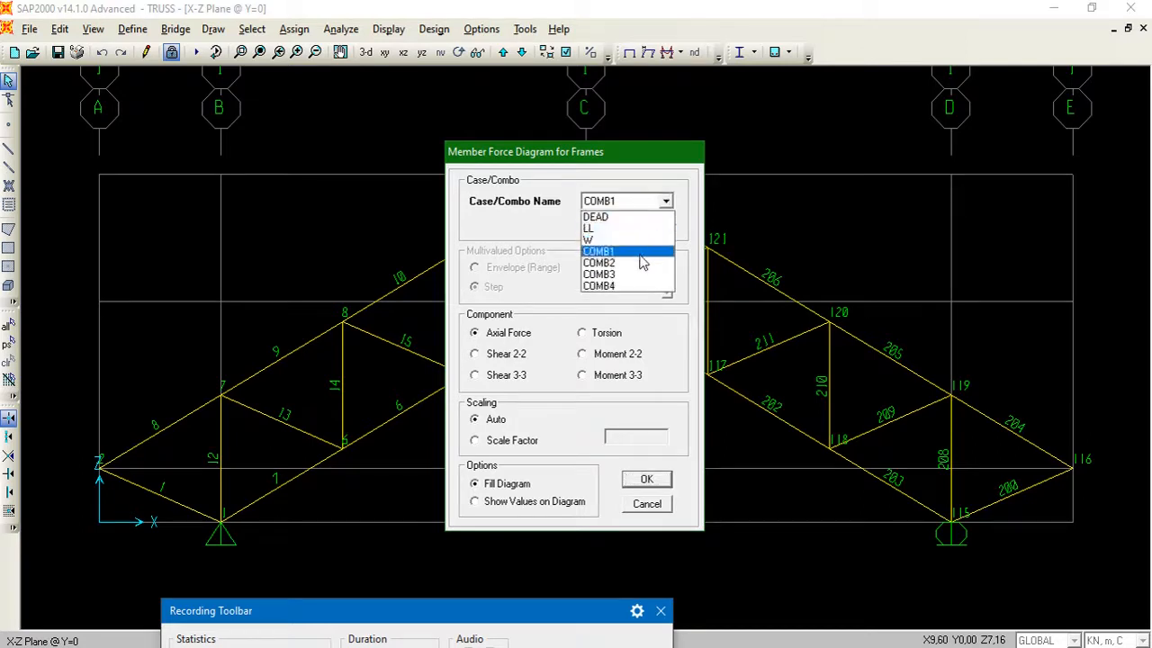
{"action": "left_click", "coordinate": [645, 263]}
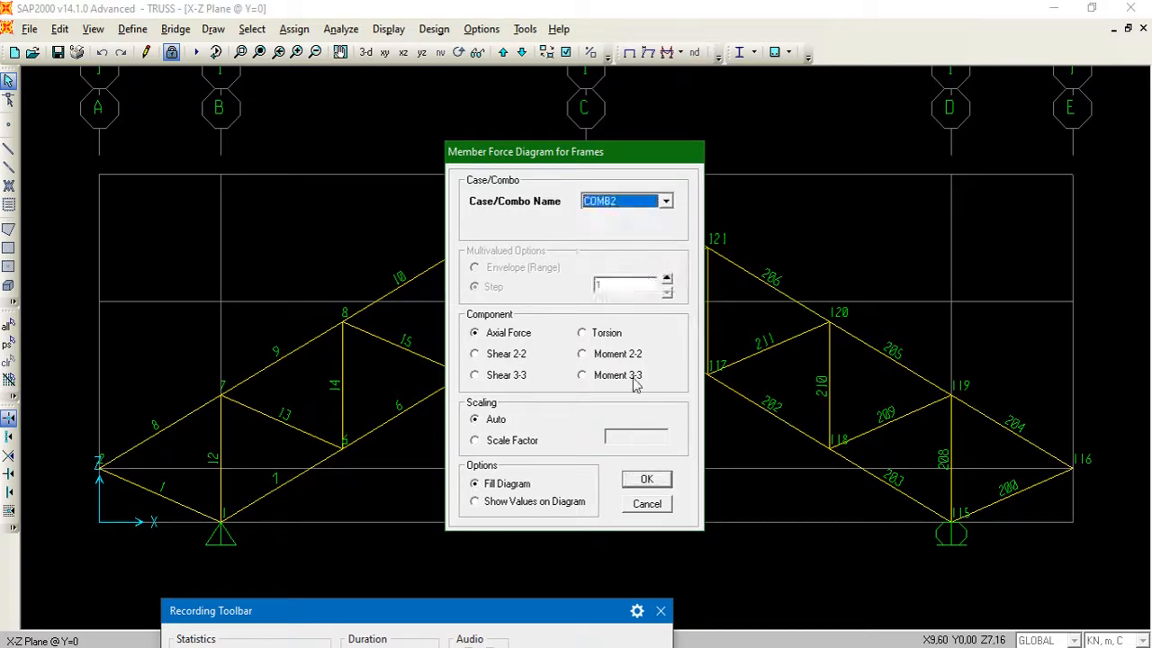
{"action": "left_click", "coordinate": [647, 479]}
{"action": "left_click", "coordinate": [477, 502]}
{"action": "left_click", "coordinate": [636, 486]}
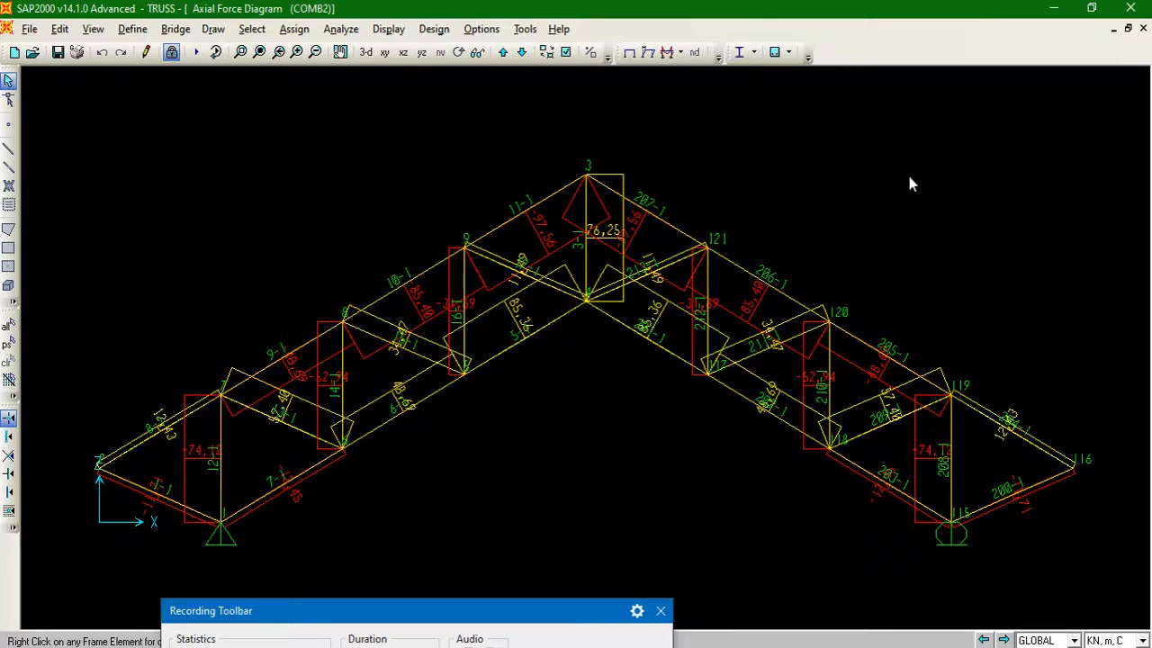
{"action": "left_click_drag", "start_coordinate": [578, 614], "coordinate": [700, 412]}
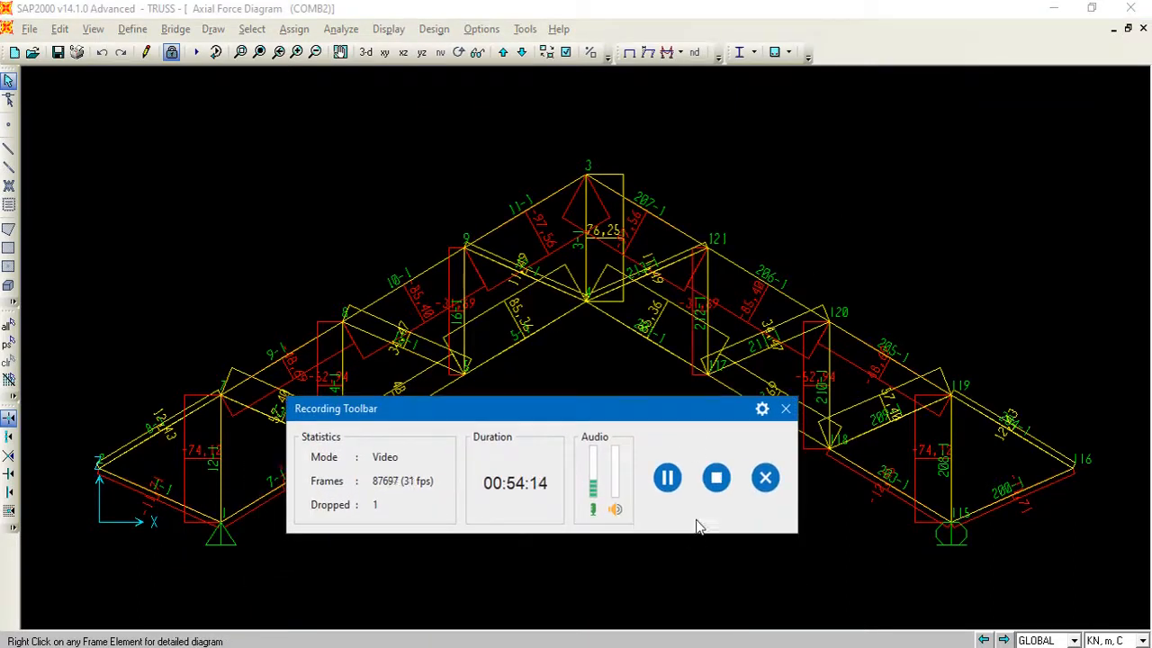